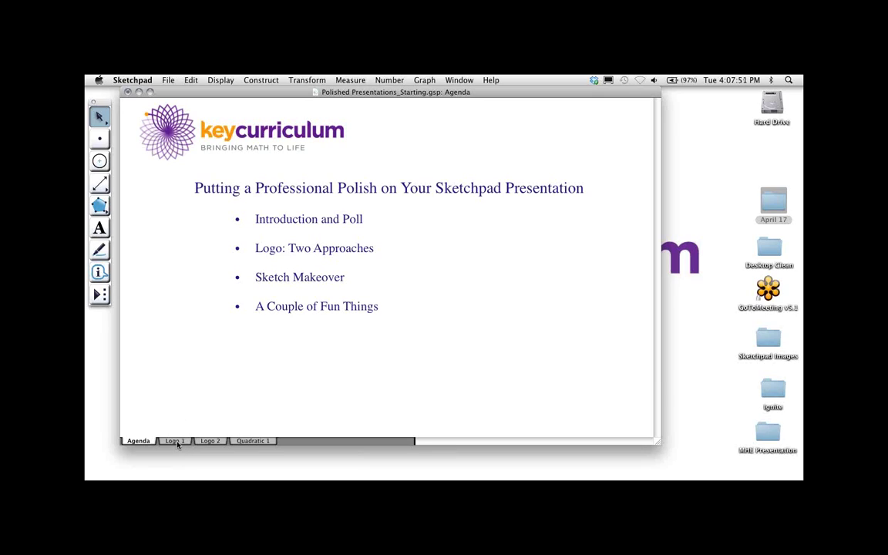
Step: Open the Logo 1 page and draw a large circle in the blank area below the logo
{"action": "left_click", "coordinate": [175, 441]}
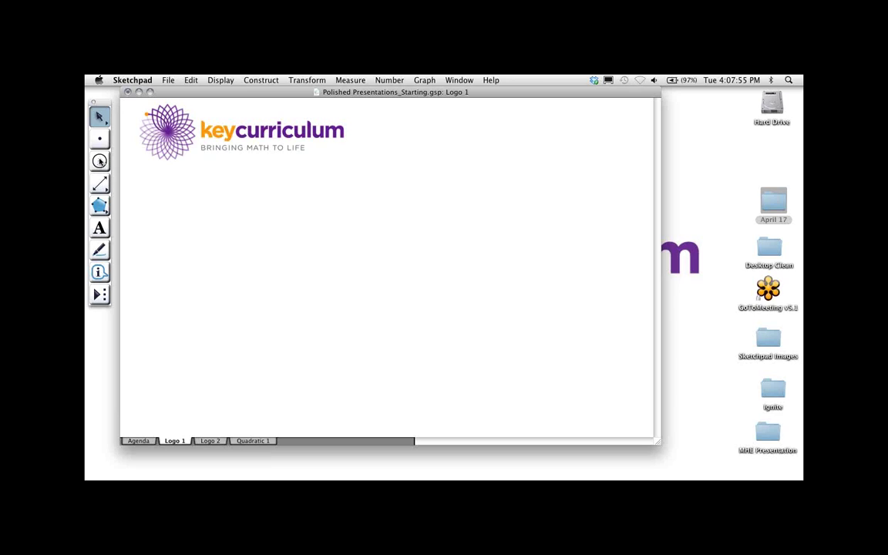
{"action": "left_click", "coordinate": [100, 161]}
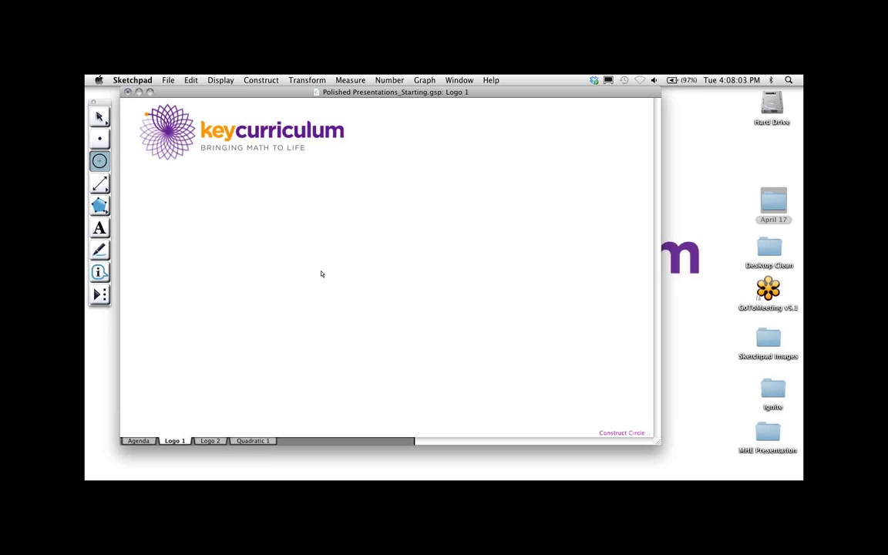
{"action": "left_click_drag", "start_coordinate": [324, 278], "coordinate": [221, 275]}
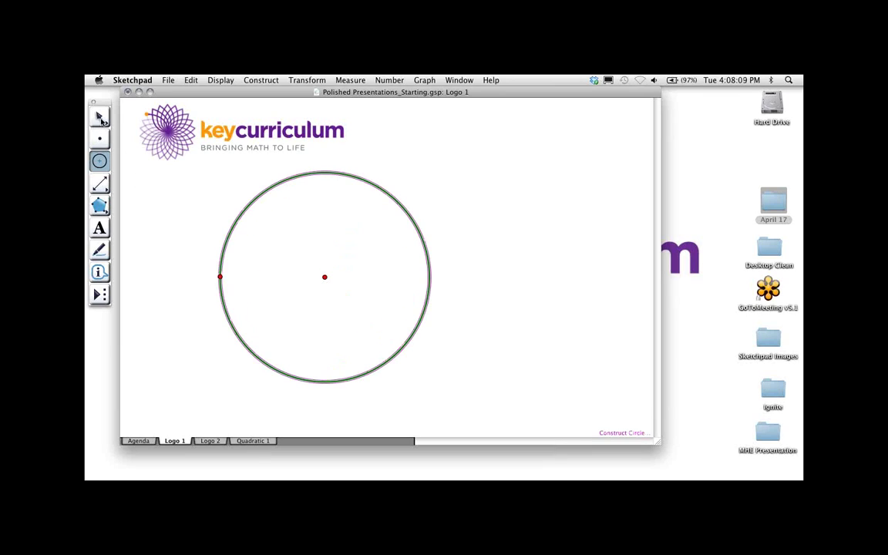
{"action": "left_click", "coordinate": [97, 115]}
{"action": "left_click", "coordinate": [281, 221]}
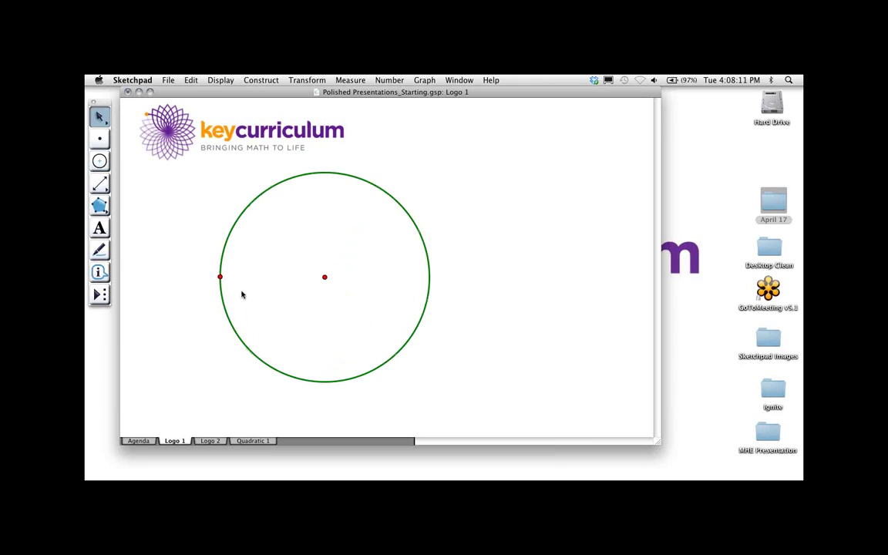
Step: Enlarge the circle slightly with its radius point and hide that point
{"action": "mouse_move", "coordinate": [222, 276]}
{"action": "left_mouse_down"}
{"action": "mouse_move", "coordinate": [185, 277]}
{"action": "mouse_move", "coordinate": [232, 285]}
{"action": "mouse_move", "coordinate": [218, 285]}
{"action": "left_mouse_up"}
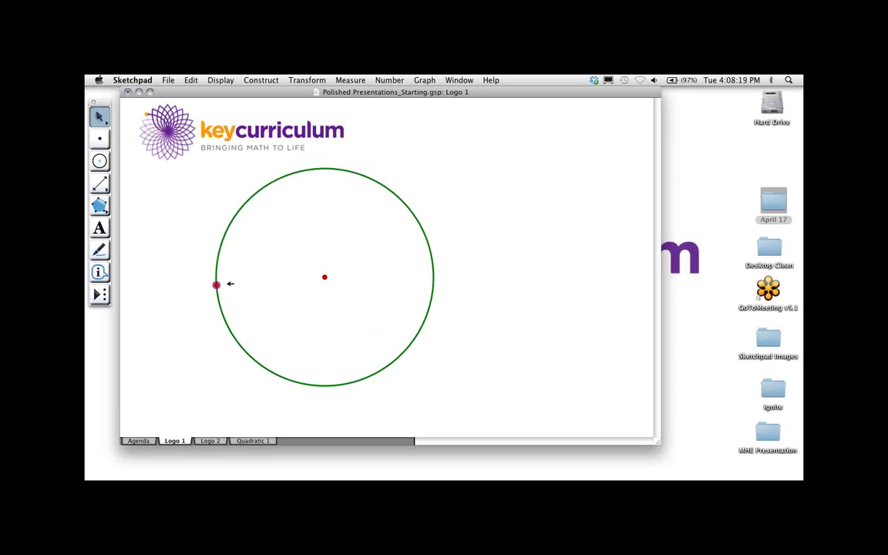
{"action": "left_click", "coordinate": [221, 81]}
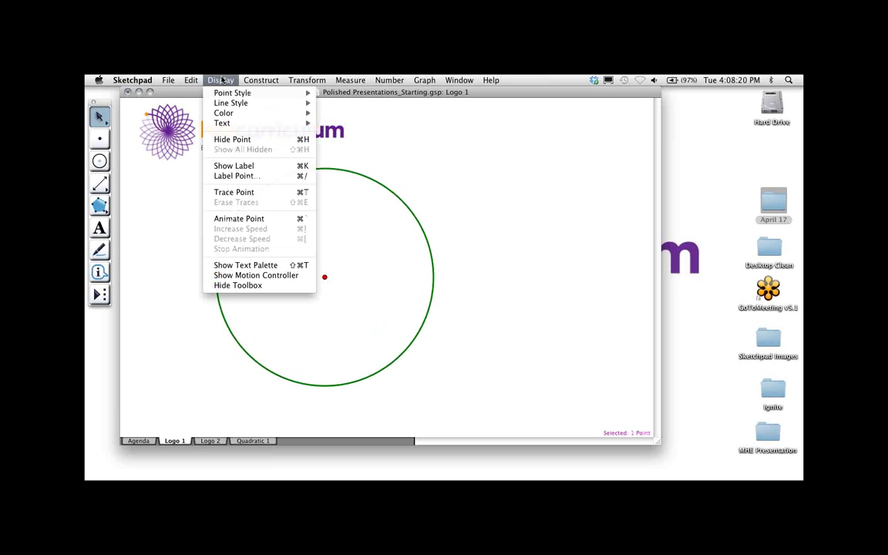
{"action": "left_click", "coordinate": [241, 139]}
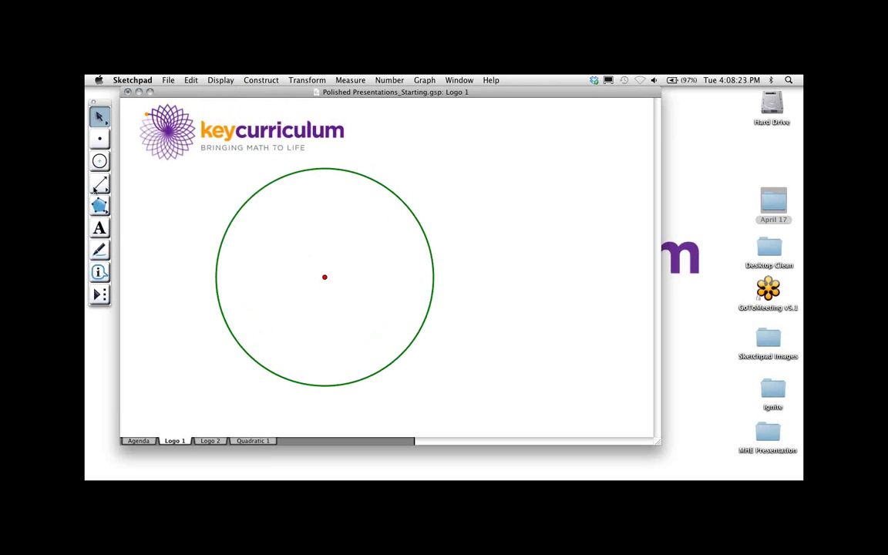
Step: Construct a nearly horizontal radius segment from the circle's center to its right side and test moving the endpoint along the circle
{"action": "left_click", "coordinate": [98, 184]}
{"action": "left_click_drag", "start_coordinate": [98, 183], "coordinate": [121, 184]}
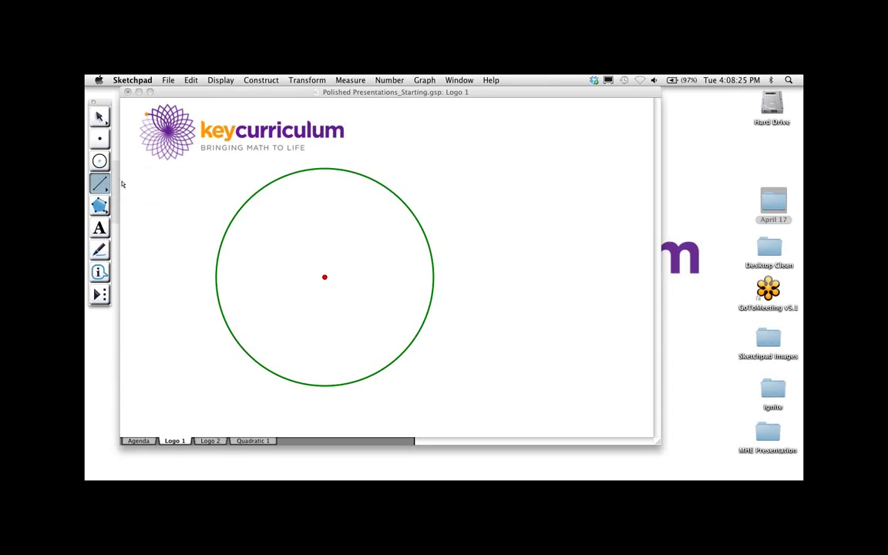
{"action": "left_click_drag", "start_coordinate": [324, 277], "coordinate": [433, 279]}
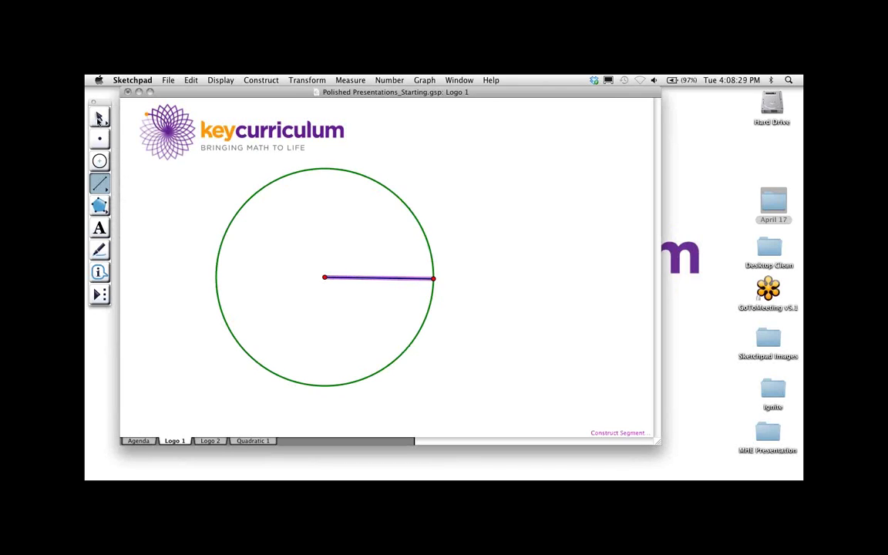
{"action": "left_click", "coordinate": [99, 116]}
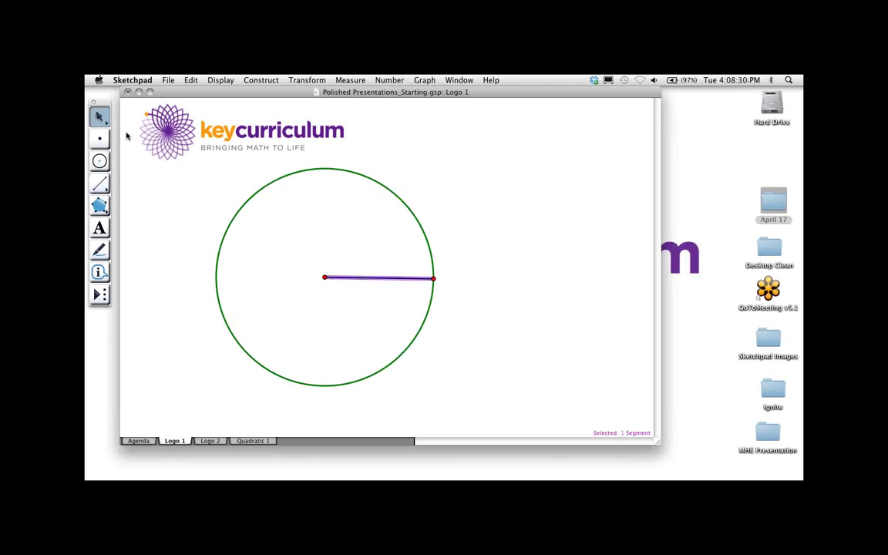
{"action": "left_click", "coordinate": [435, 278]}
{"action": "mouse_move", "coordinate": [434, 265]}
{"action": "left_mouse_down"}
{"action": "mouse_move", "coordinate": [426, 180]}
{"action": "mouse_move", "coordinate": [169, 236]}
{"action": "mouse_move", "coordinate": [436, 263]}
{"action": "mouse_move", "coordinate": [444, 279]}
{"action": "left_mouse_up"}
{"action": "left_click", "coordinate": [301, 219]}
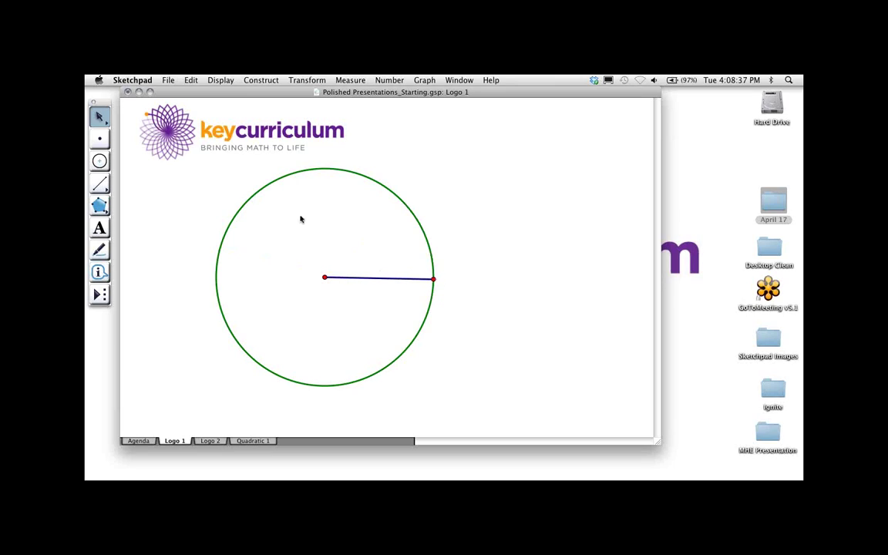
Step: Place a point on the radius segment and slide it along the segment to test its movement
{"action": "left_click", "coordinate": [101, 136]}
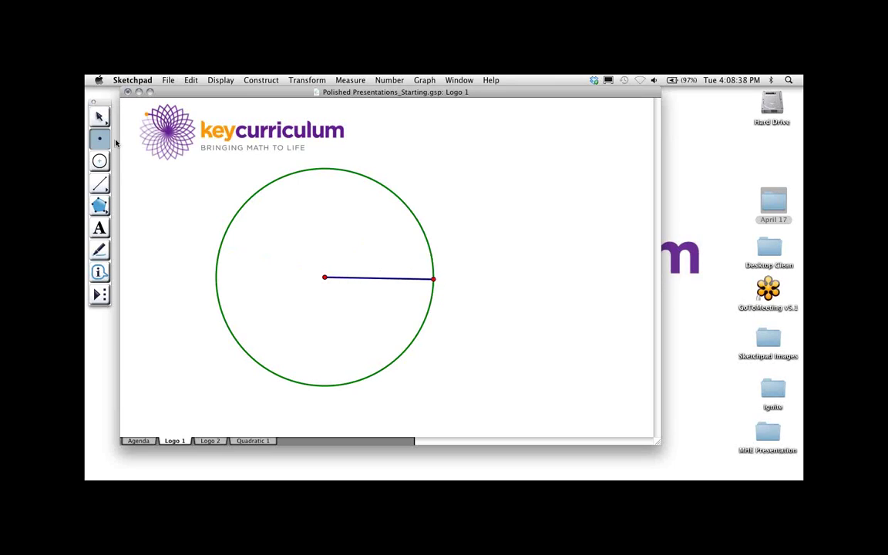
{"action": "left_click", "coordinate": [364, 279]}
{"action": "left_click", "coordinate": [98, 116]}
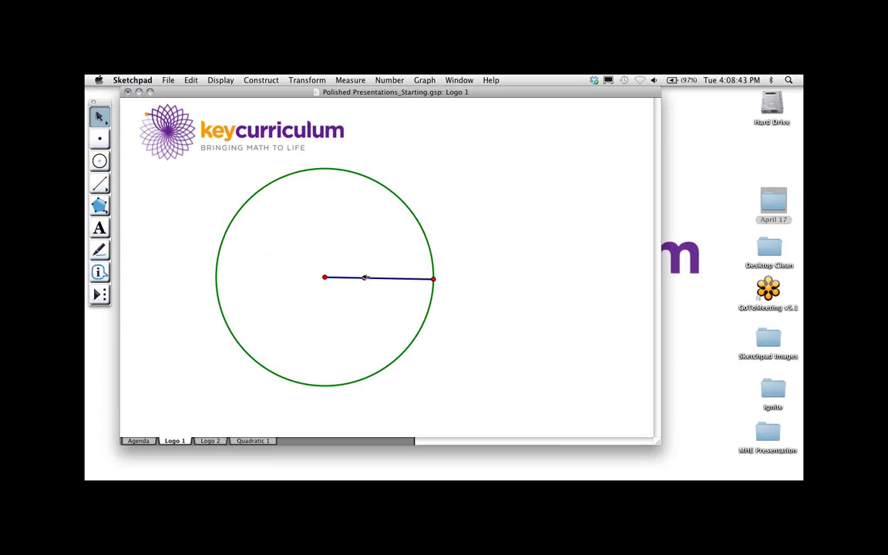
{"action": "left_click_drag", "start_coordinate": [365, 278], "coordinate": [392, 278]}
{"action": "left_click", "coordinate": [348, 232]}
Step: Color the point on the radius segment purple
{"action": "left_click", "coordinate": [370, 278]}
{"action": "left_click", "coordinate": [222, 80]}
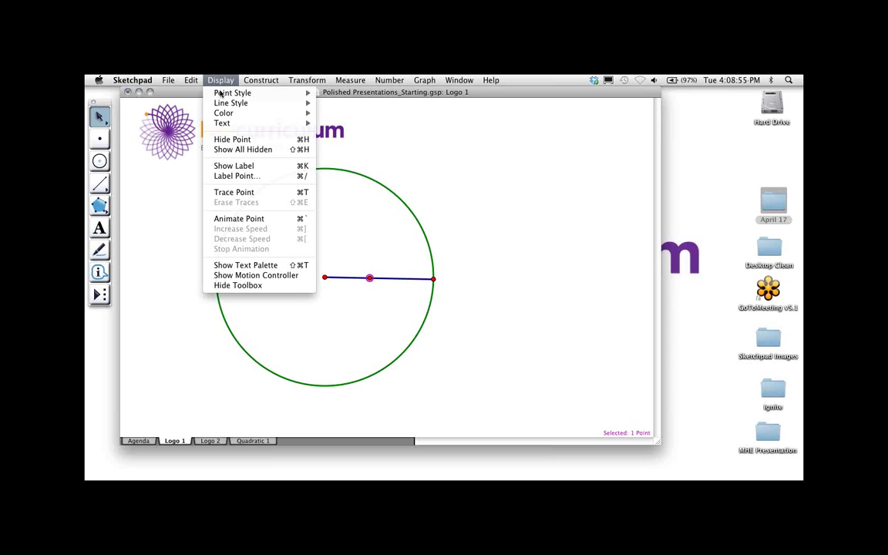
{"action": "mouse_move", "coordinate": [232, 113]}
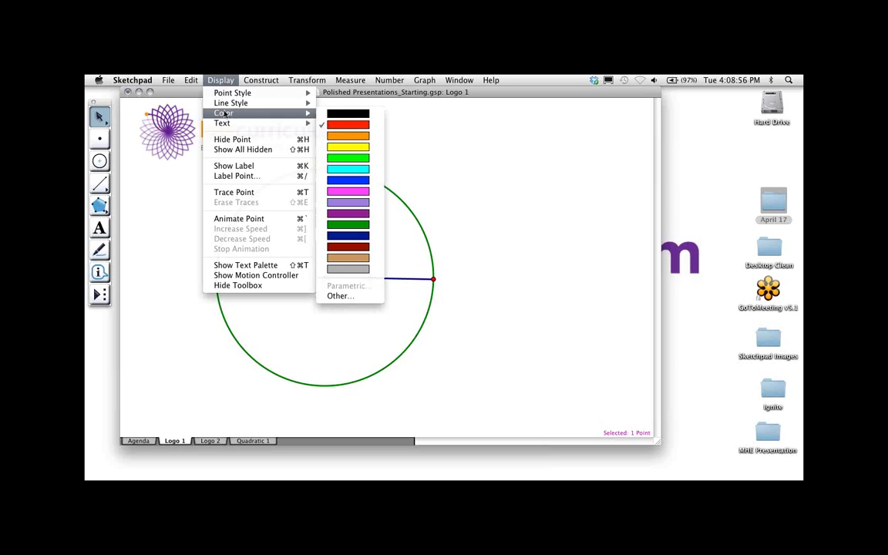
{"action": "left_click", "coordinate": [356, 216]}
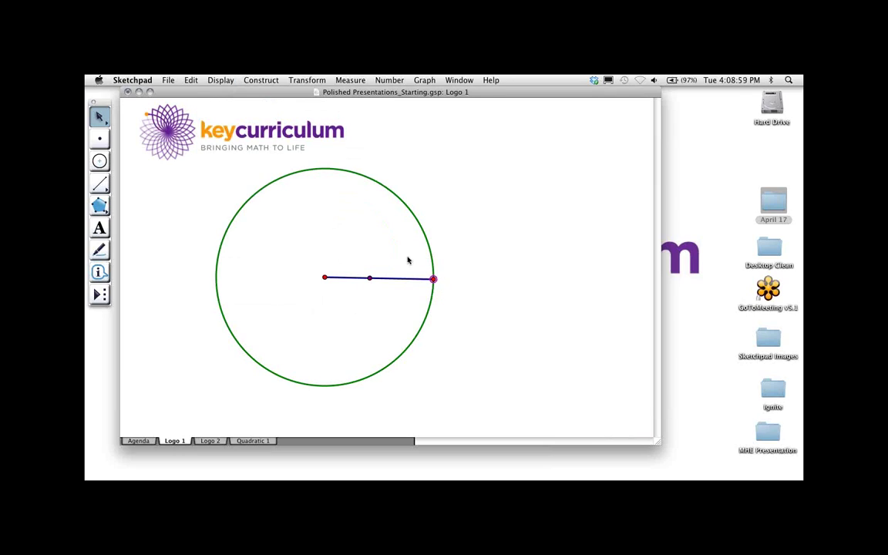
Step: Color the radius endpoint on the circle orange and adjust it to level the segment
{"action": "left_click", "coordinate": [218, 80]}
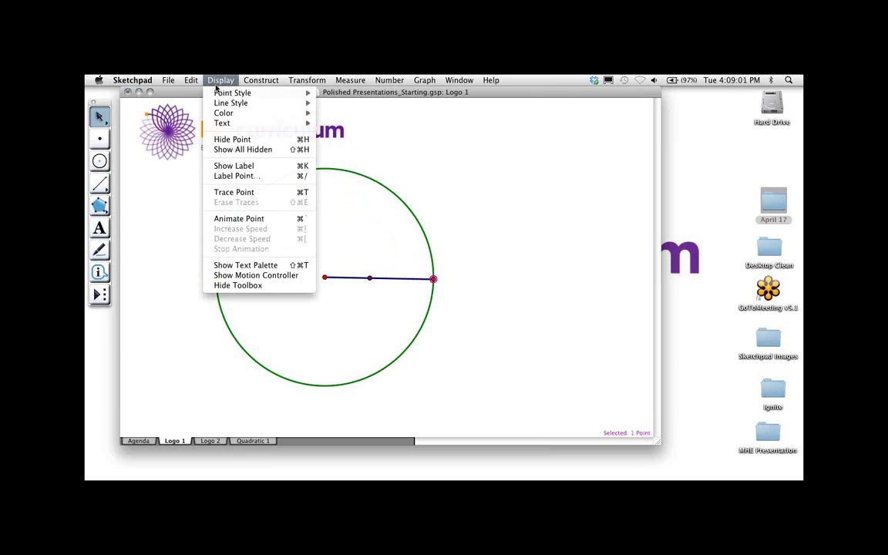
{"action": "left_click", "coordinate": [169, 206]}
{"action": "left_click", "coordinate": [220, 79]}
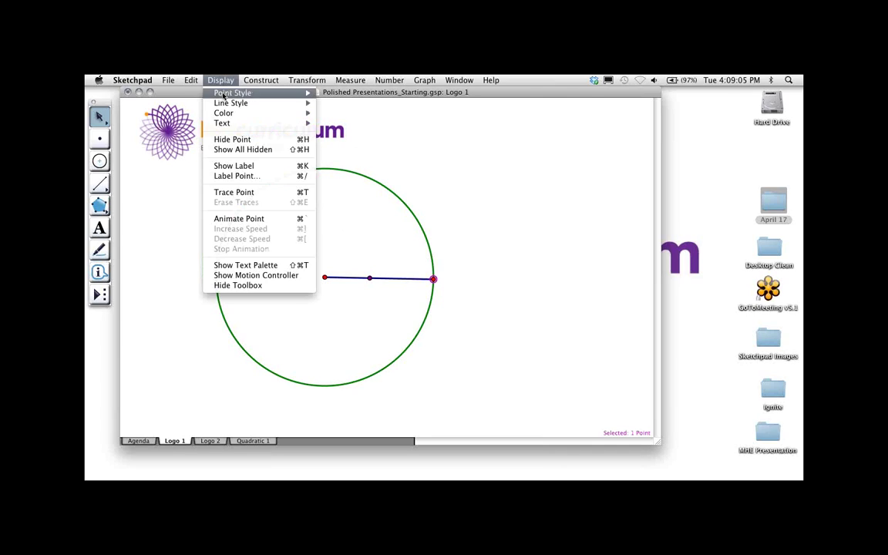
{"action": "mouse_move", "coordinate": [255, 112]}
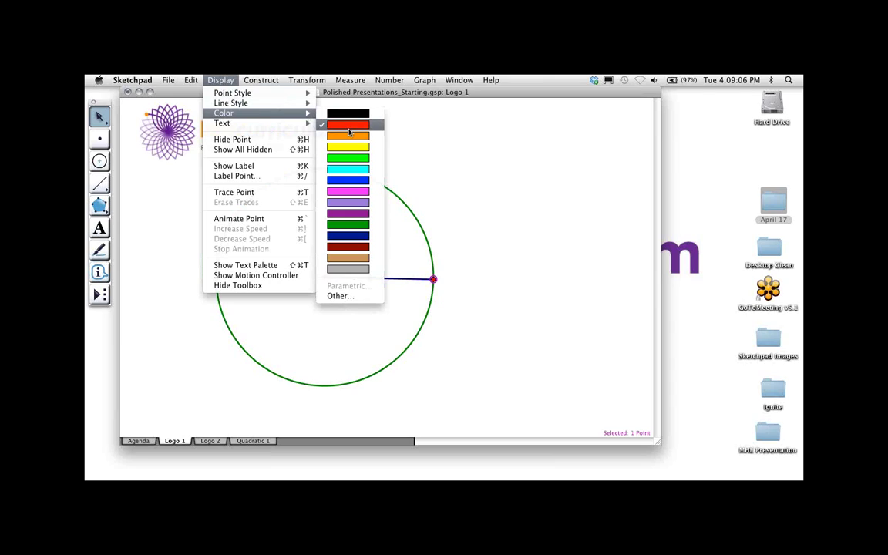
{"action": "left_click", "coordinate": [349, 128]}
{"action": "mouse_move", "coordinate": [433, 278]}
{"action": "left_mouse_down"}
{"action": "mouse_move", "coordinate": [422, 202]}
{"action": "mouse_move", "coordinate": [440, 278]}
{"action": "left_mouse_up"}
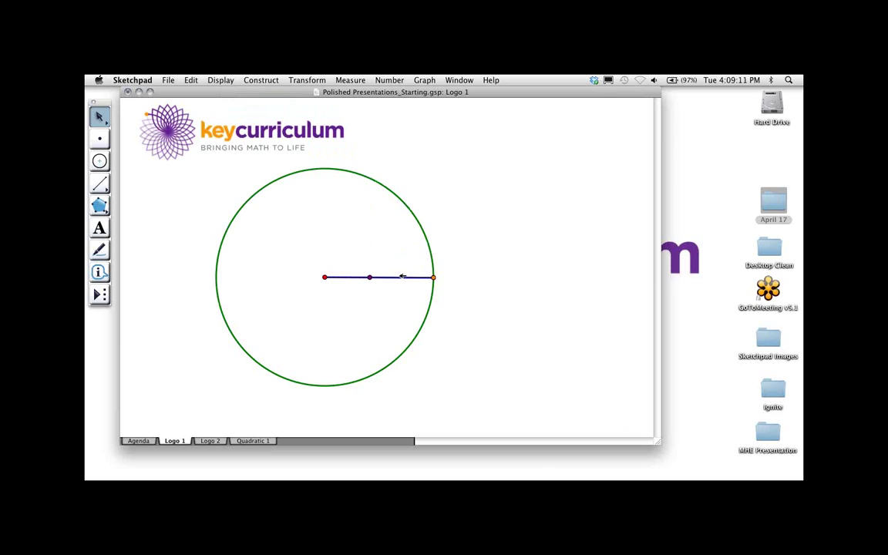
Step: Give the radius segment and the circle a thinner line style
{"action": "left_click", "coordinate": [402, 276]}
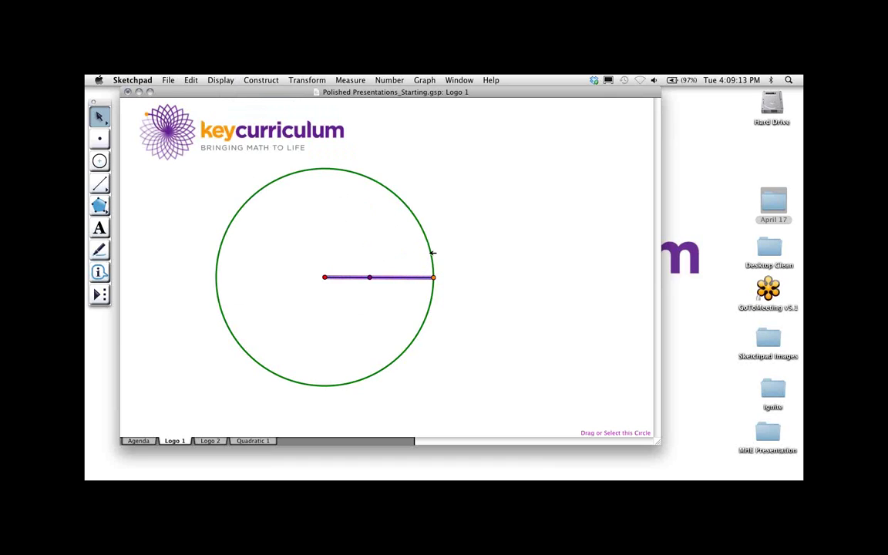
{"action": "left_click", "coordinate": [432, 252], "text": "shift"}
{"action": "left_click", "coordinate": [220, 81]}
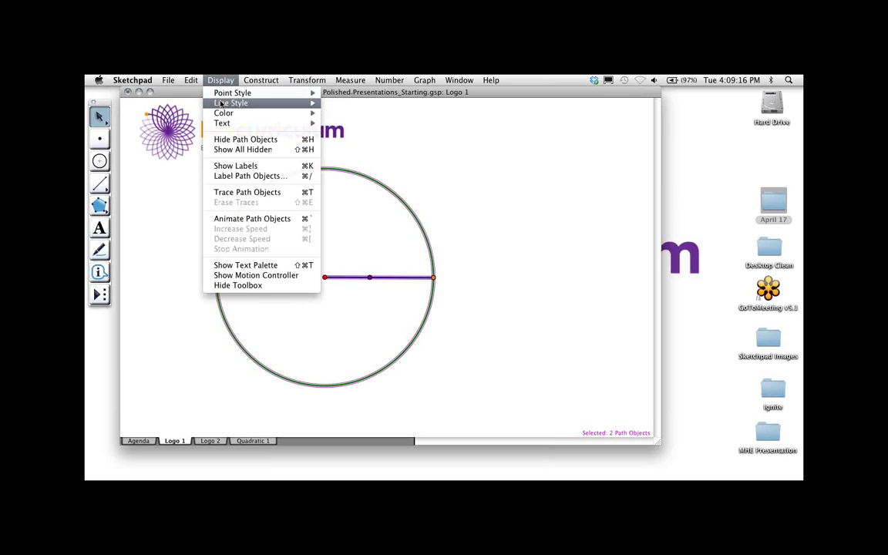
Step: Turn on tracing for the orange point on the circle and the purple point at the center end of the segment
{"action": "left_click", "coordinate": [437, 272]}
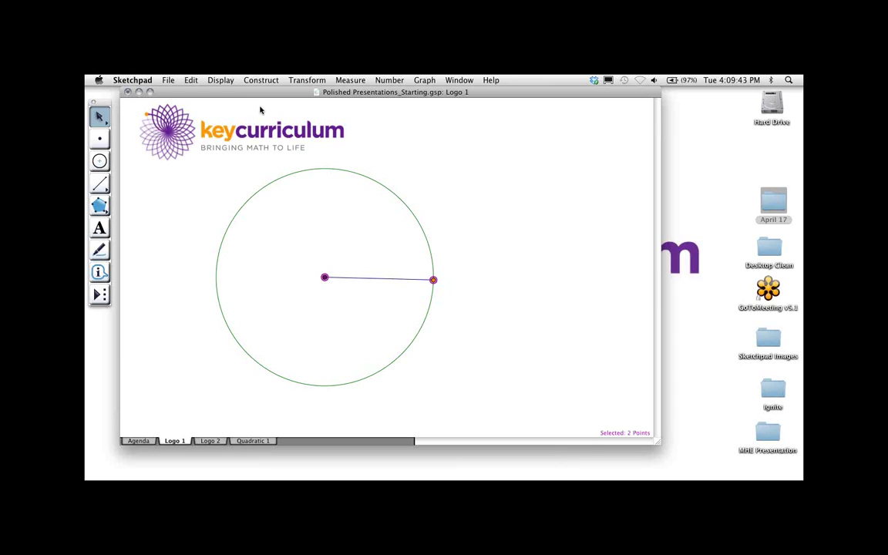
{"action": "left_click", "coordinate": [218, 81]}
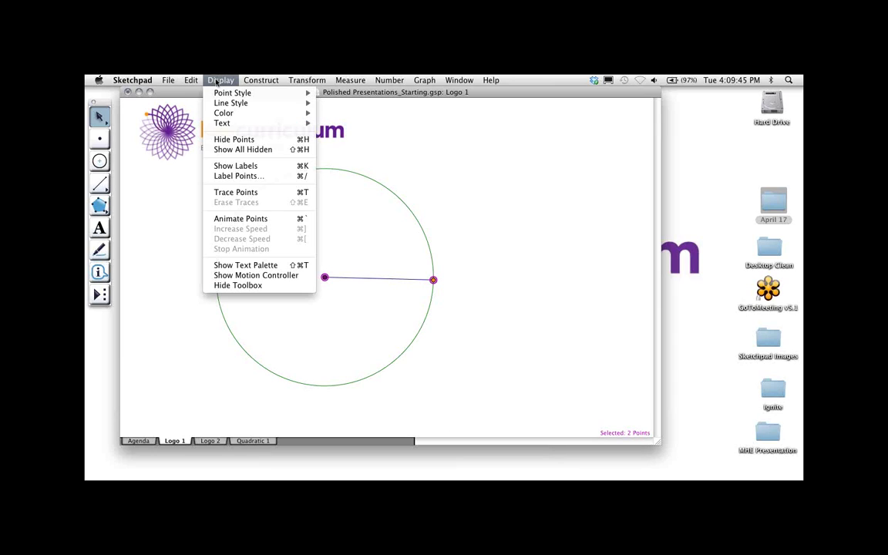
{"action": "left_click", "coordinate": [253, 193]}
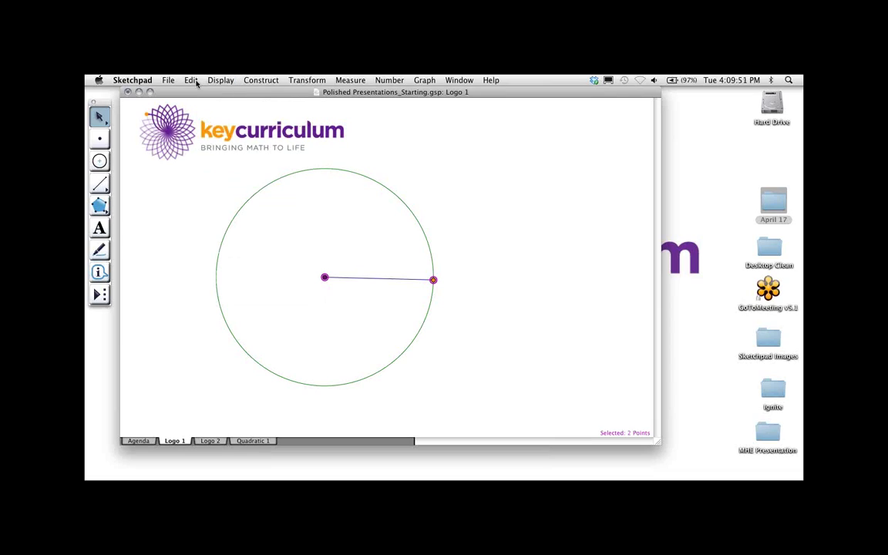
Step: Animate the purple and orange points and pause the motion when the purple point reaches the circle
{"action": "left_click", "coordinate": [219, 80]}
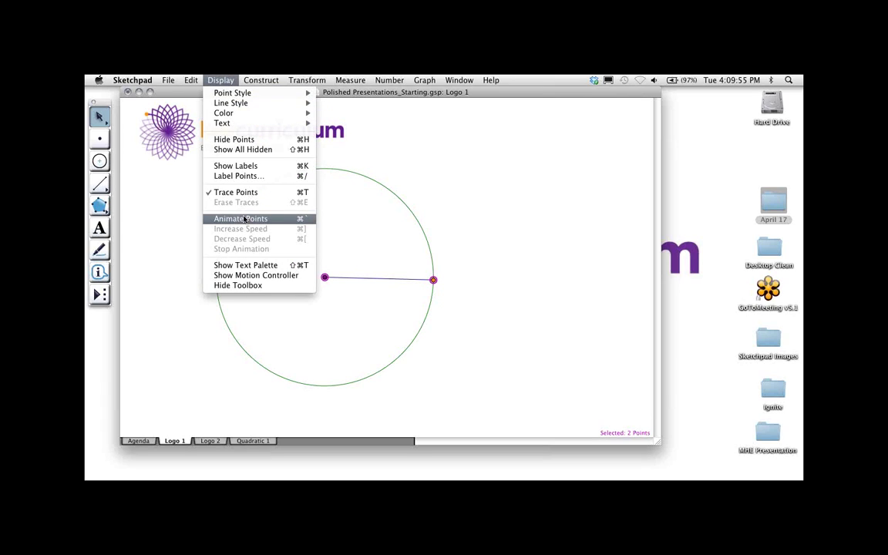
{"action": "left_click", "coordinate": [244, 219]}
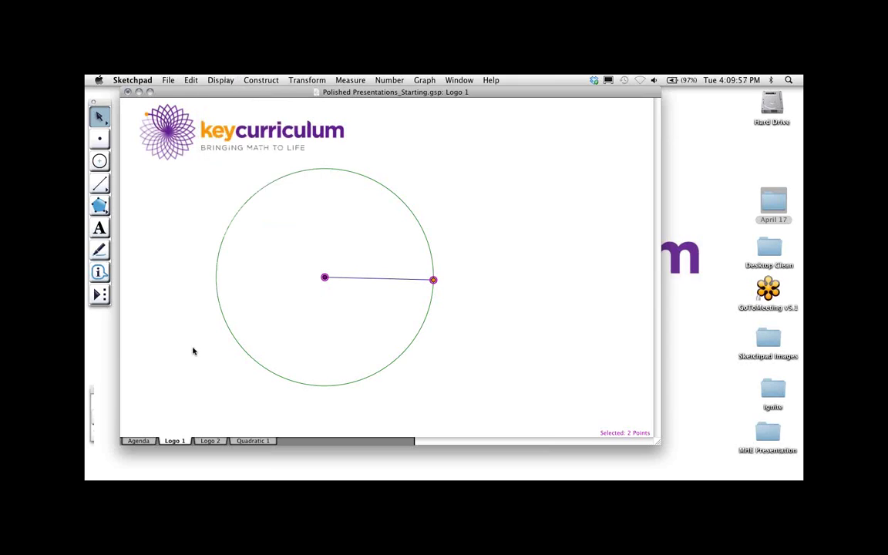
{"action": "left_click", "coordinate": [176, 417]}
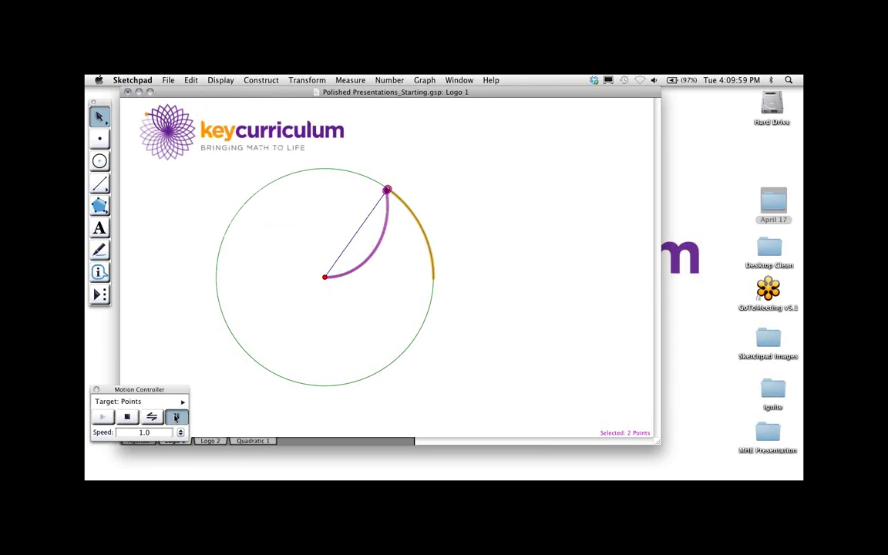
{"action": "left_click", "coordinate": [470, 248]}
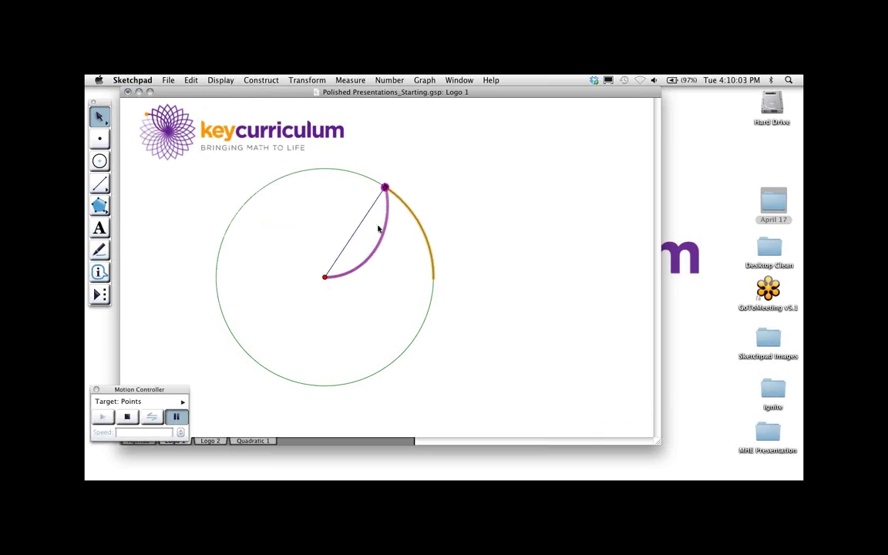
Step: Move the Motion Controller onto the sketch page, resume the two points' animation, and pause it after one full trip around the circle
{"action": "left_click", "coordinate": [324, 278]}
{"action": "left_click", "coordinate": [378, 191]}
{"action": "left_click_drag", "start_coordinate": [170, 391], "coordinate": [197, 381]}
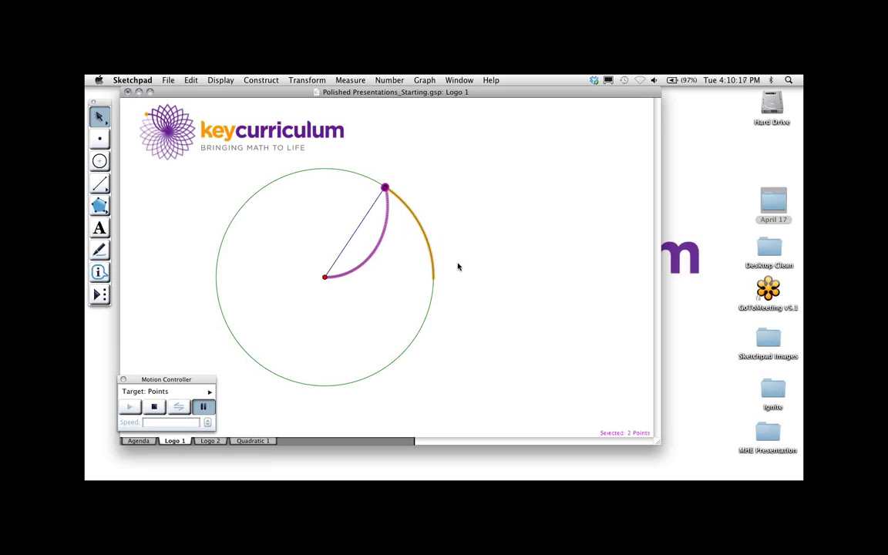
{"action": "left_click", "coordinate": [428, 229]}
{"action": "left_click", "coordinate": [385, 187]}
{"action": "left_click", "coordinate": [202, 408]}
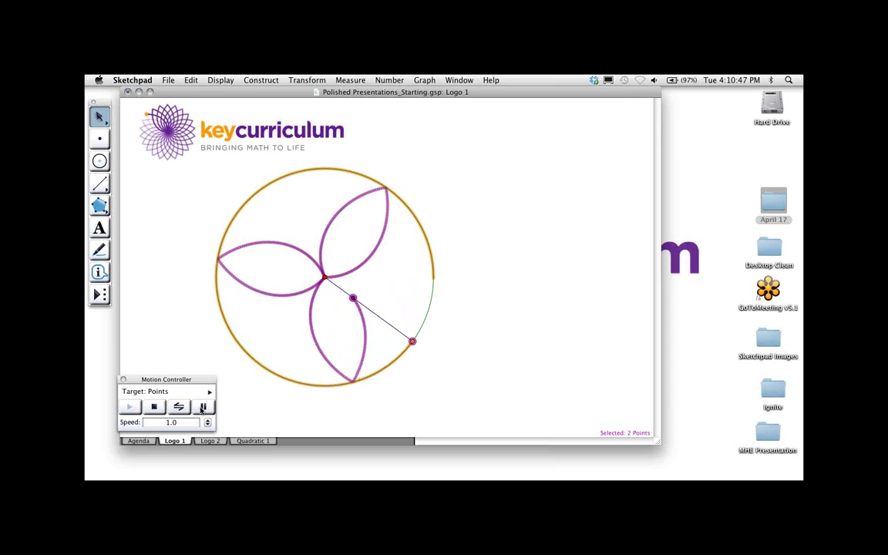
{"action": "left_click", "coordinate": [203, 408]}
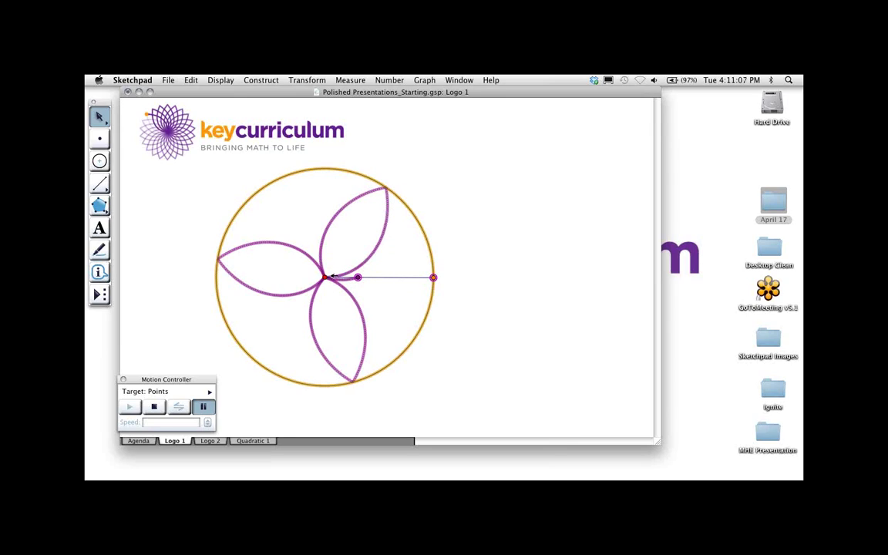
Step: Resume the animation at speed 1.6 until the traces fill the circle with the flower pattern, and pause it
{"action": "key", "text": "Escape"}
{"action": "left_click", "coordinate": [203, 407]}
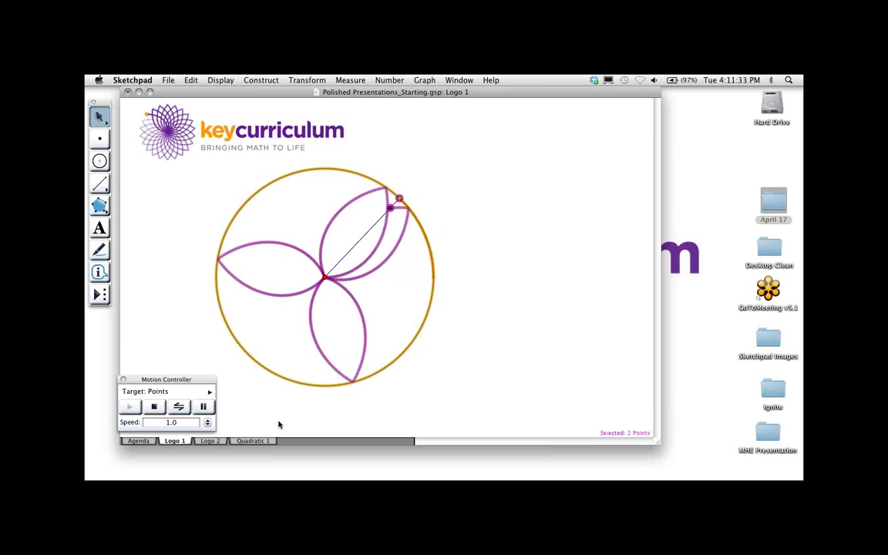
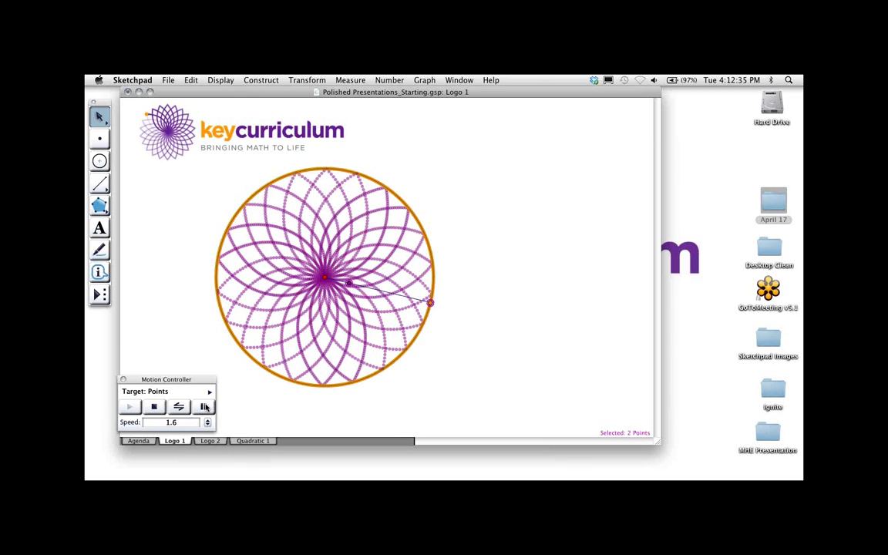
{"action": "left_click", "coordinate": [205, 408]}
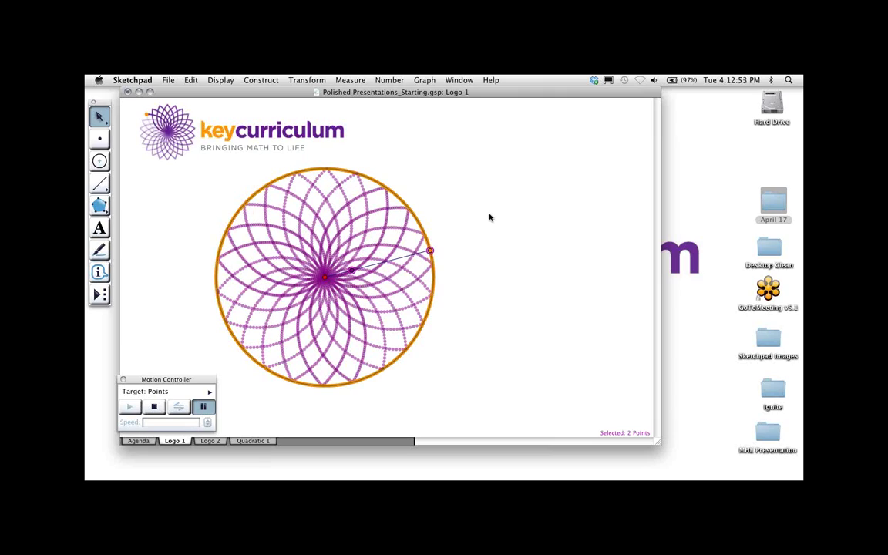
Step: Calculate 22 / 7, add the result to the sketch, and deselect it
{"action": "left_click", "coordinate": [390, 80]}
{"action": "left_click", "coordinate": [378, 110]}
{"action": "type", "text": "2"}
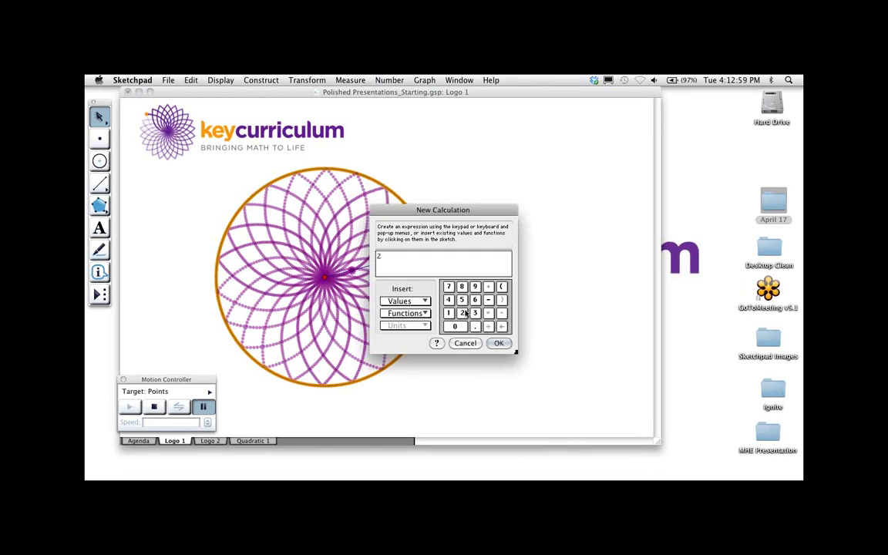
{"action": "type", "text": "2 / 7"}
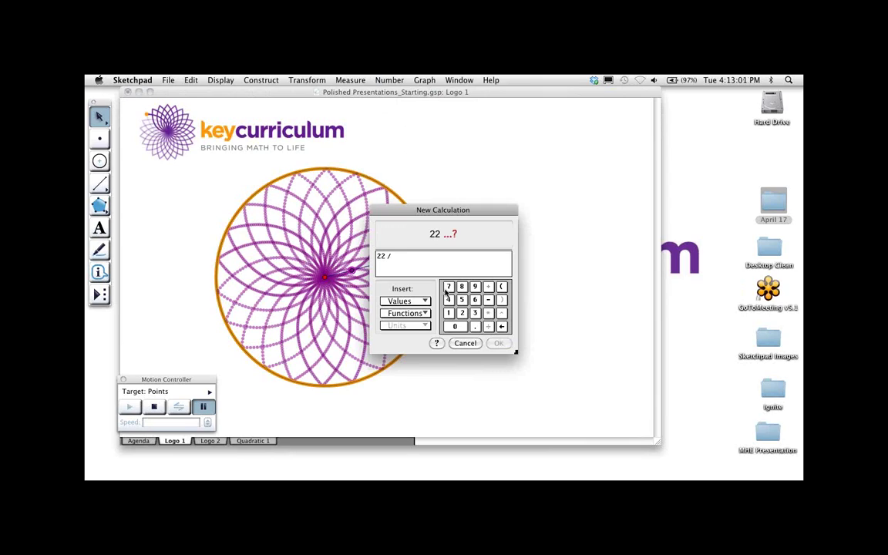
{"action": "left_click", "coordinate": [498, 343]}
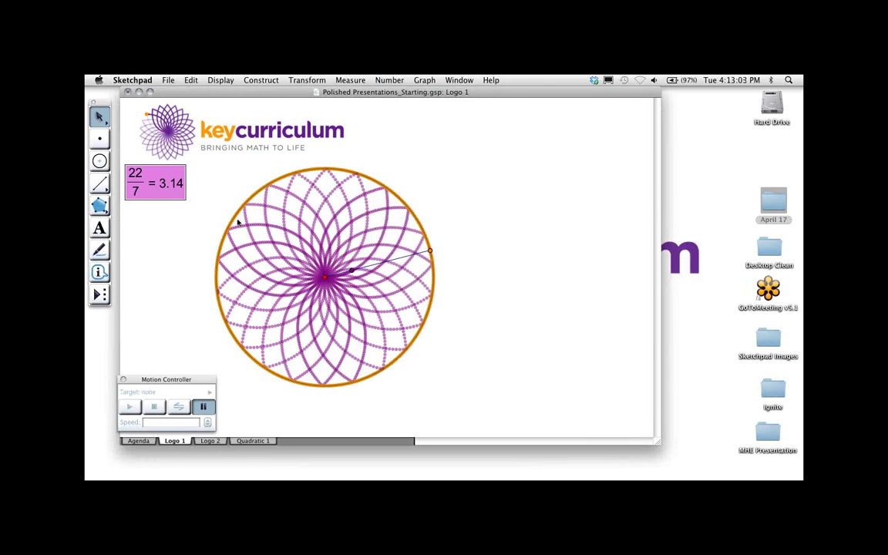
{"action": "left_click", "coordinate": [188, 242]}
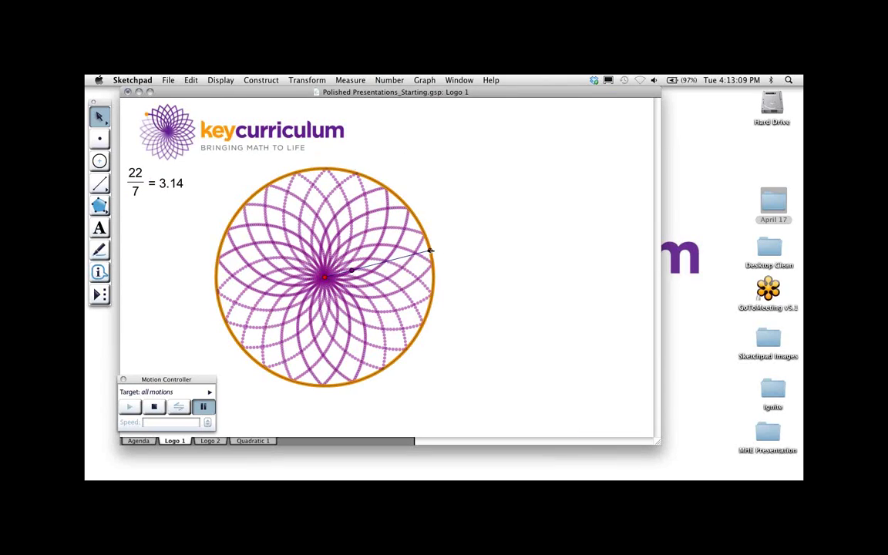
{"action": "left_click", "coordinate": [428, 250]}
{"action": "left_click", "coordinate": [351, 270]}
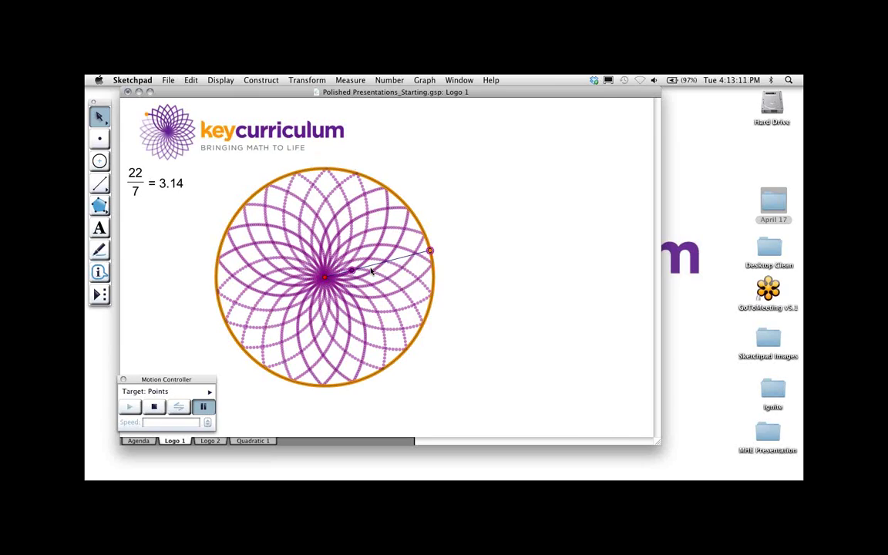
{"action": "left_click", "coordinate": [322, 277]}
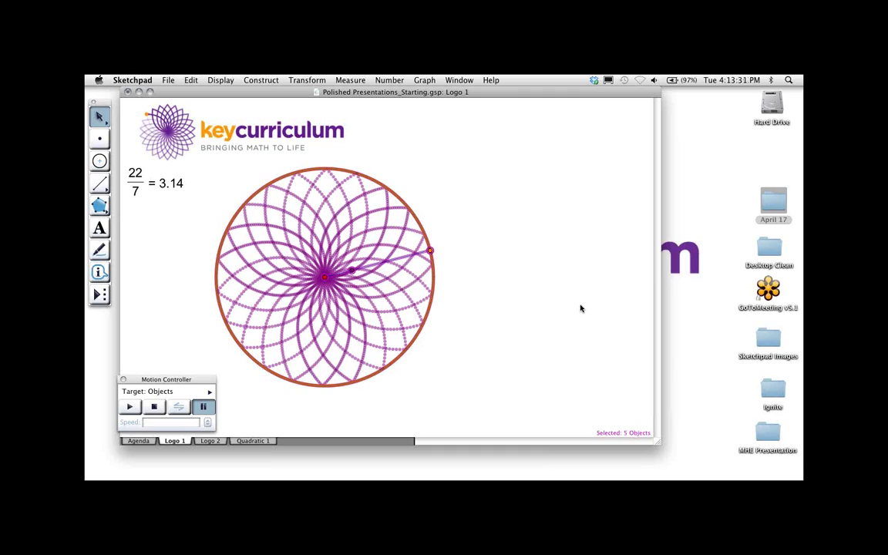
{"action": "left_click", "coordinate": [523, 297]}
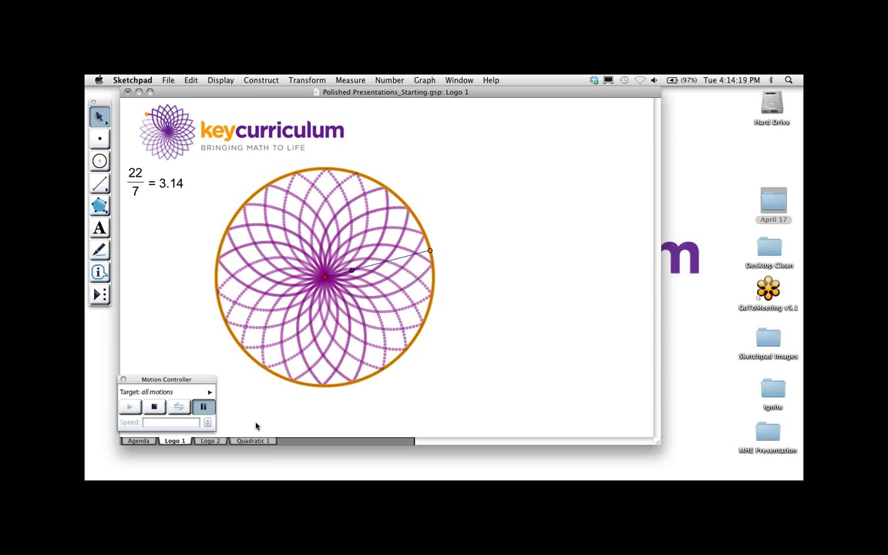
Step: Close the Motion Controller and switch to the blank Logo 2 page
{"action": "left_click", "coordinate": [215, 442]}
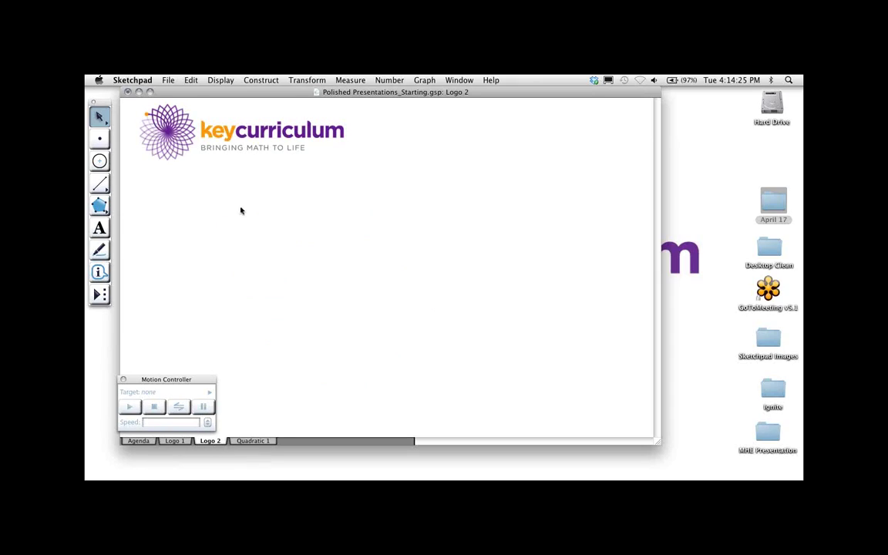
{"action": "left_click", "coordinate": [124, 380]}
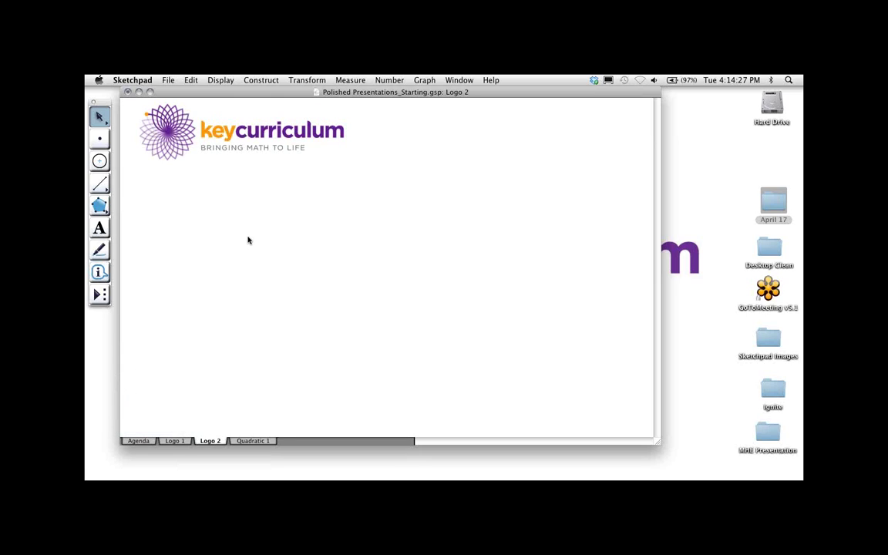
{"action": "left_click", "coordinate": [175, 441]}
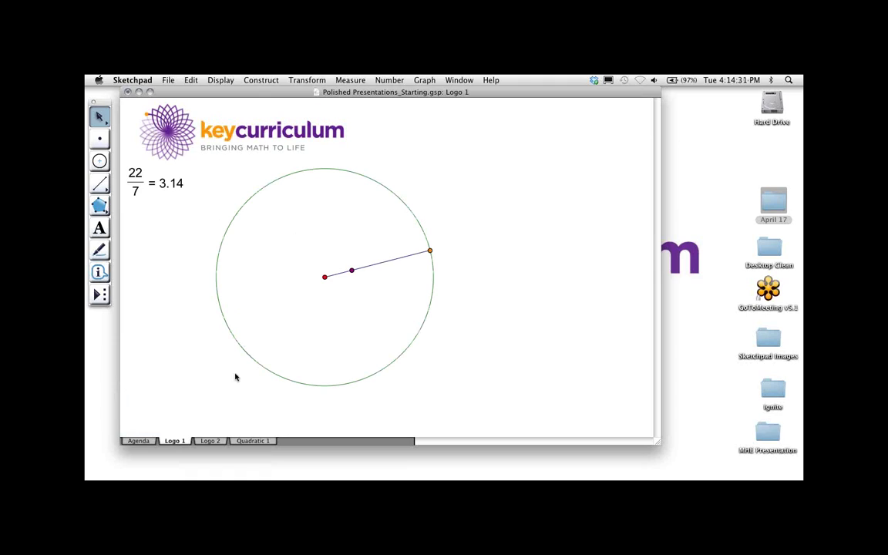
{"action": "left_click", "coordinate": [209, 441]}
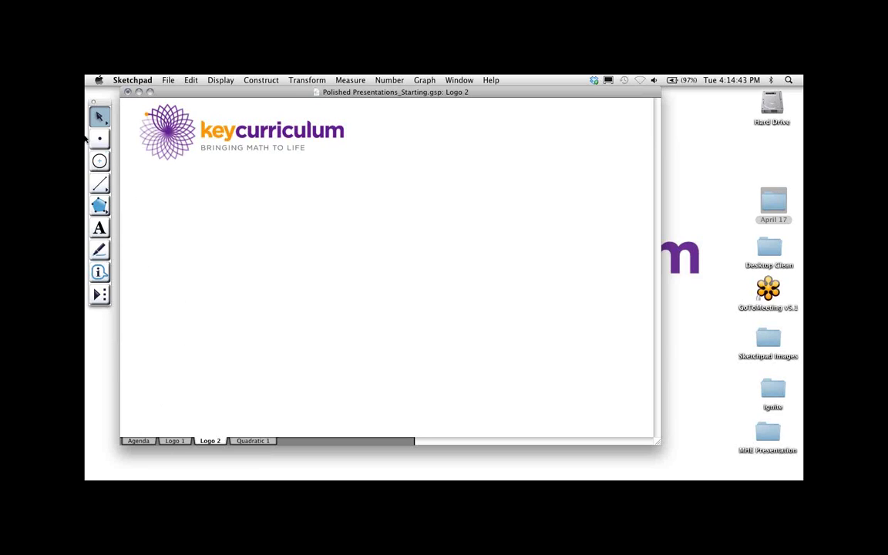
{"action": "left_click_drag", "start_coordinate": [104, 103], "coordinate": [104, 99]}
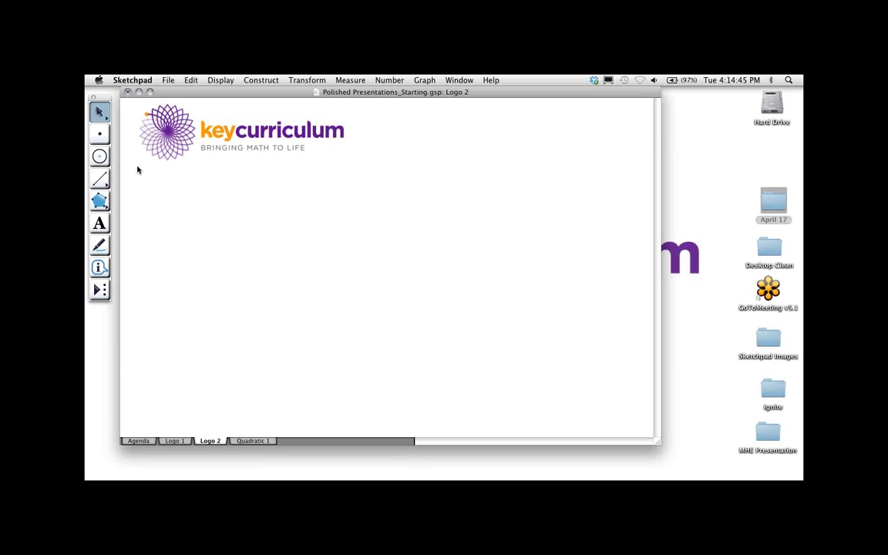
Step: Draw a near-horizontal segment along the bottom of the sketch and set its line style to Medium
{"action": "left_click", "coordinate": [105, 182]}
{"action": "left_click_drag", "start_coordinate": [105, 182], "coordinate": [108, 183]}
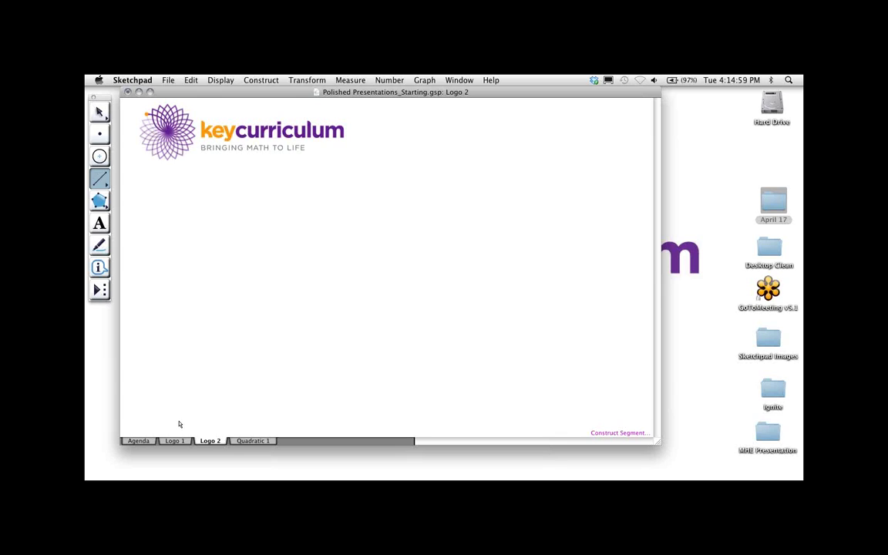
{"action": "left_click_drag", "start_coordinate": [179, 422], "coordinate": [323, 421]}
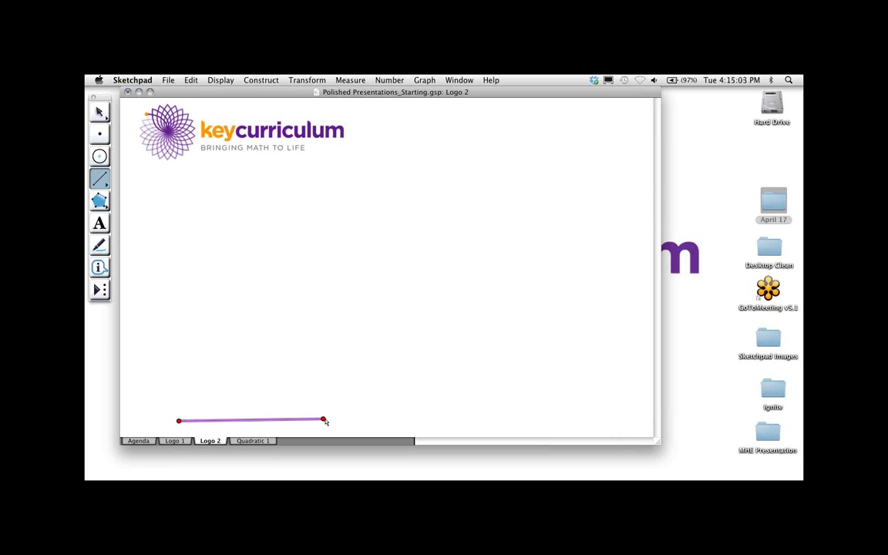
{"action": "left_click", "coordinate": [209, 78]}
{"action": "mouse_move", "coordinate": [216, 106]}
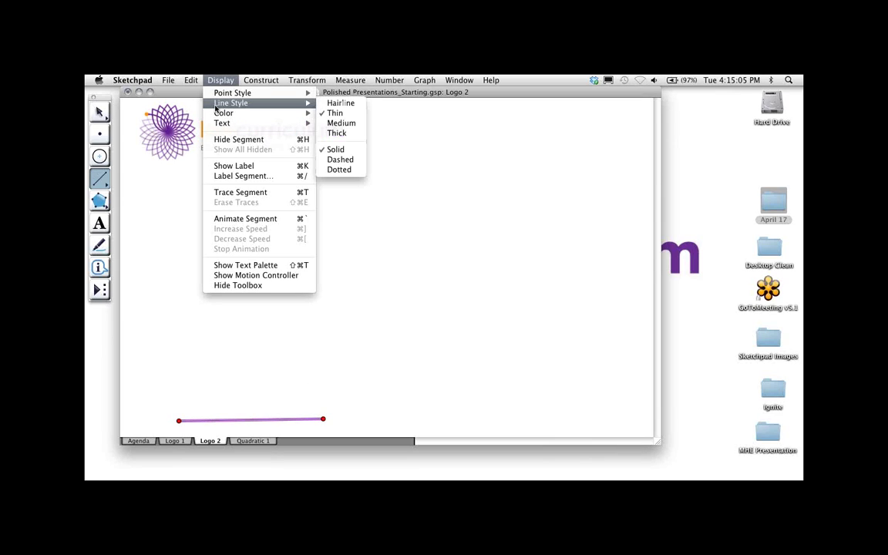
{"action": "left_click", "coordinate": [341, 123]}
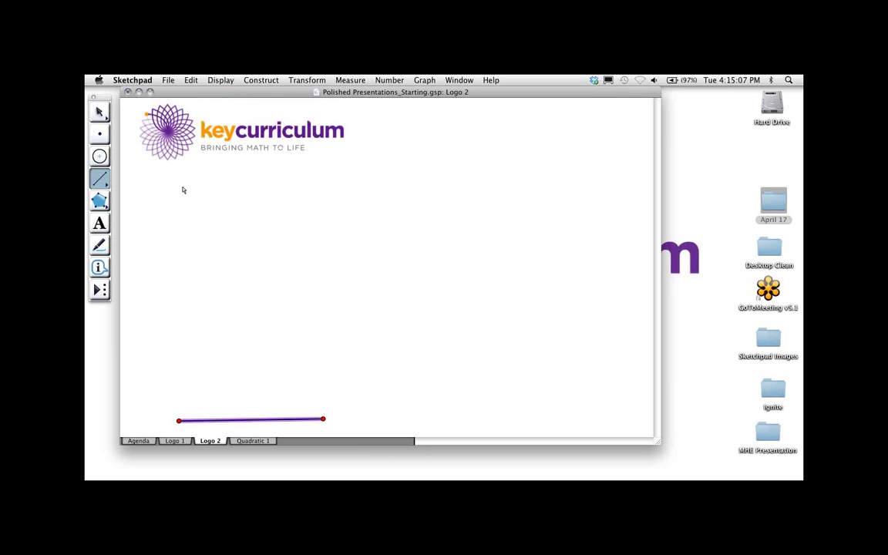
Step: Adjust the segment's right endpoint so the segment is level, and deselect it
{"action": "left_click", "coordinate": [100, 113]}
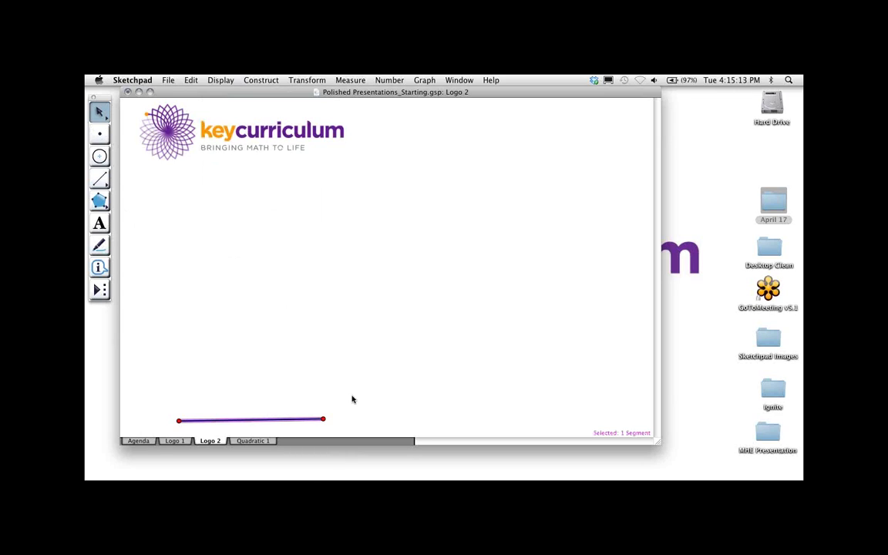
{"action": "left_click_drag", "start_coordinate": [323, 419], "coordinate": [323, 420]}
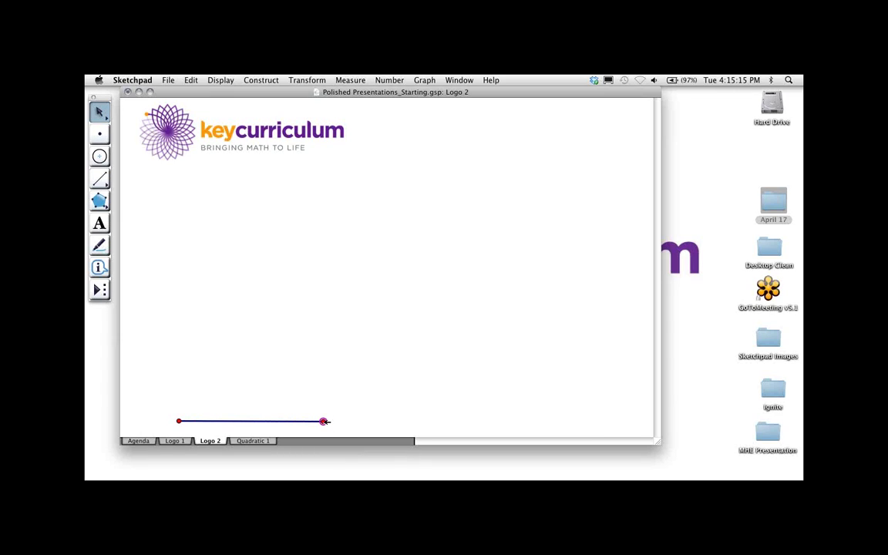
{"action": "left_click", "coordinate": [341, 412]}
Step: Place a point above the segment and construct a circle centered on it with the segment as its radius
{"action": "left_click", "coordinate": [100, 133]}
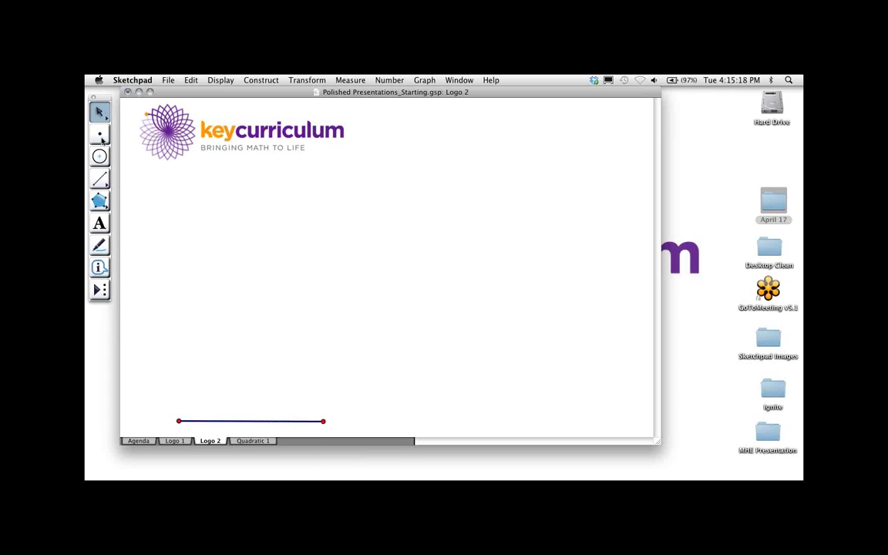
{"action": "left_click", "coordinate": [256, 255]}
{"action": "left_click", "coordinate": [99, 111]}
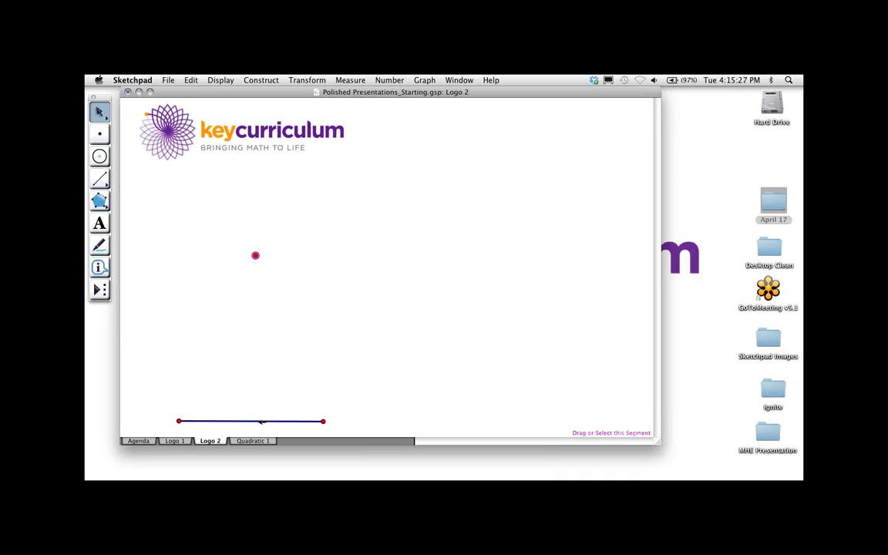
{"action": "left_click", "coordinate": [262, 420]}
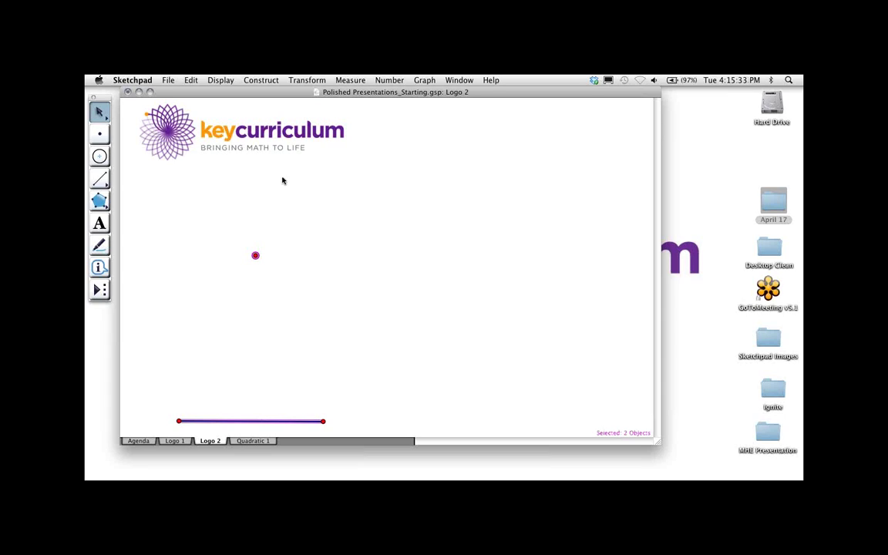
{"action": "left_click", "coordinate": [262, 80]}
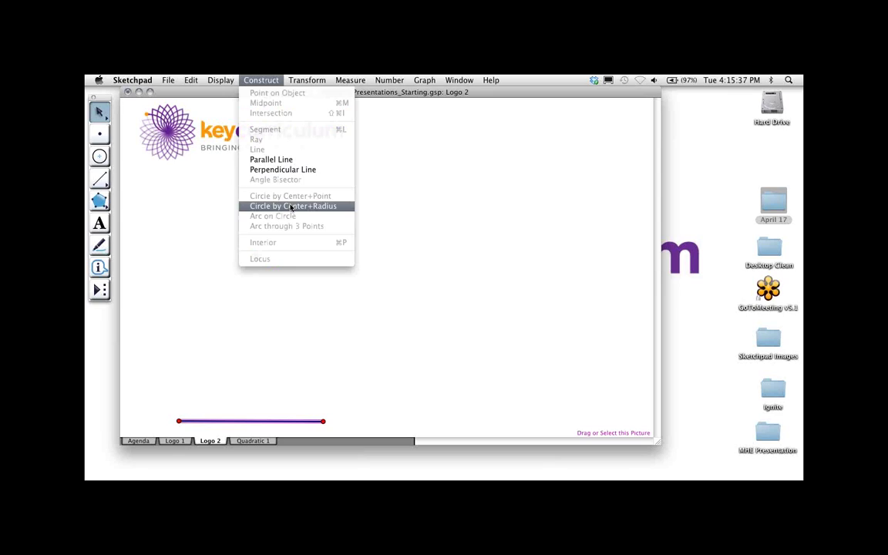
{"action": "left_click", "coordinate": [292, 206]}
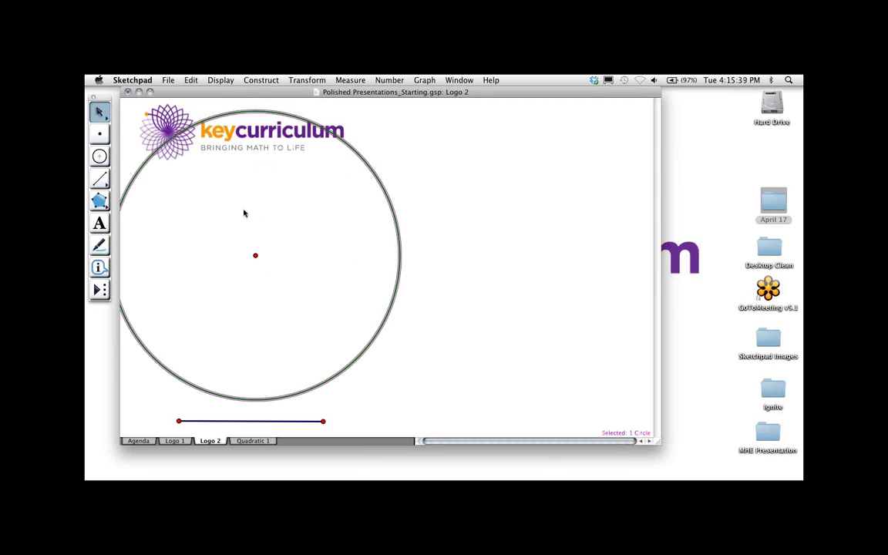
Step: Shorten the radius segment at the bottom and move the circle clear of the logo and segment
{"action": "left_click", "coordinate": [245, 232]}
{"action": "left_click_drag", "start_coordinate": [325, 420], "coordinate": [269, 420]}
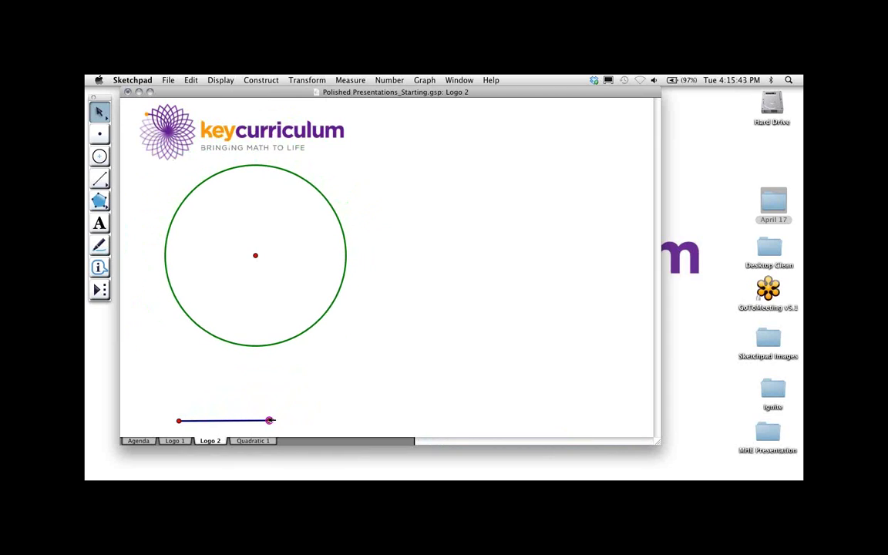
{"action": "left_click_drag", "start_coordinate": [223, 171], "coordinate": [333, 172]}
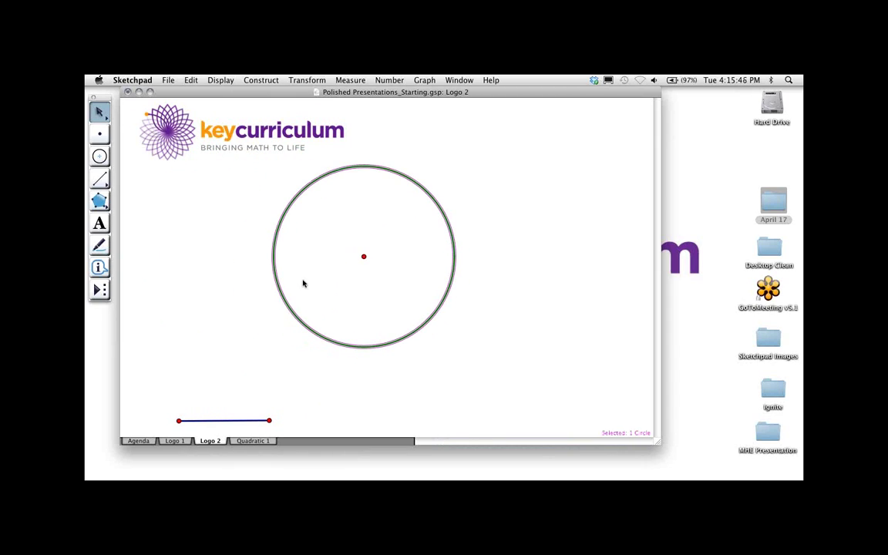
Step: Set the circle's line style to Thin and deselect it
{"action": "left_click", "coordinate": [220, 80]}
{"action": "mouse_move", "coordinate": [230, 108]}
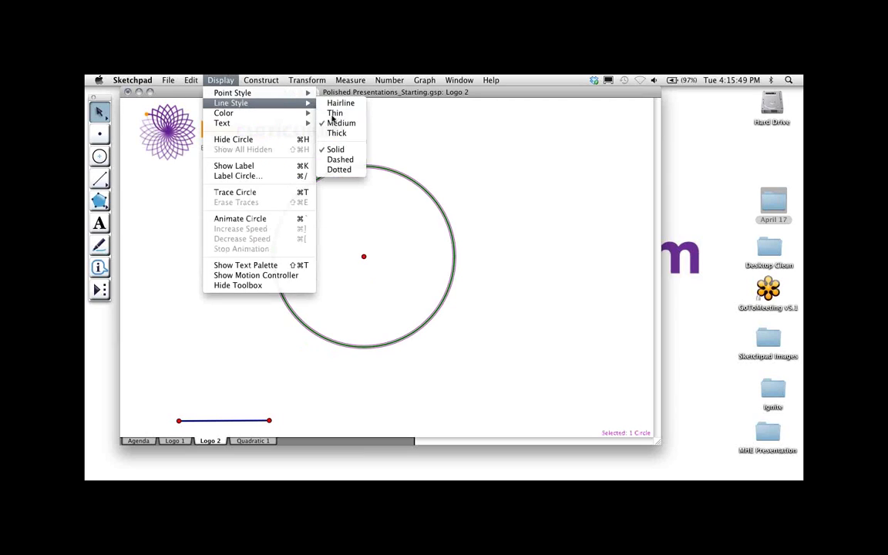
{"action": "left_click", "coordinate": [331, 114]}
{"action": "left_click", "coordinate": [331, 242]}
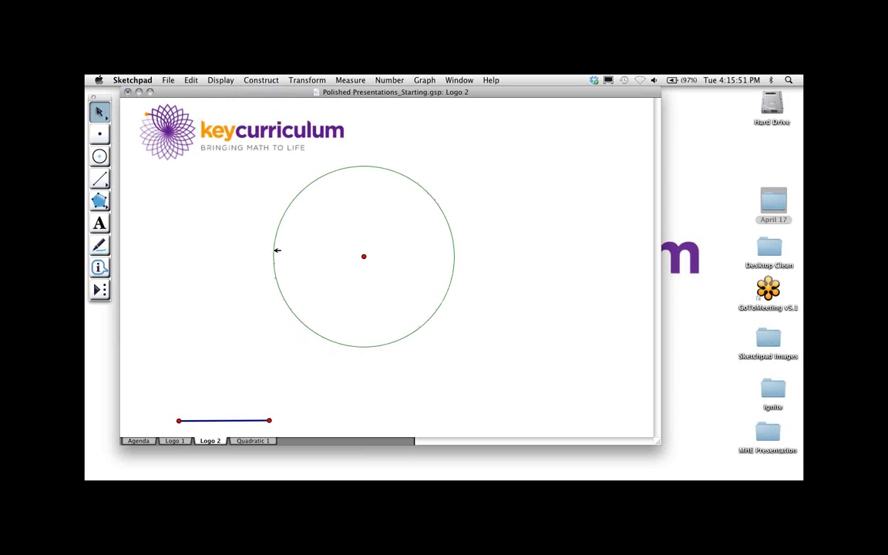
Step: Draw a horizontal radius from the circle's center to its right edge, and slightly shorten the bottom segment to resize the circle
{"action": "left_click_drag", "start_coordinate": [102, 180], "coordinate": [117, 180]}
{"action": "left_click_drag", "start_coordinate": [363, 256], "coordinate": [454, 256]}
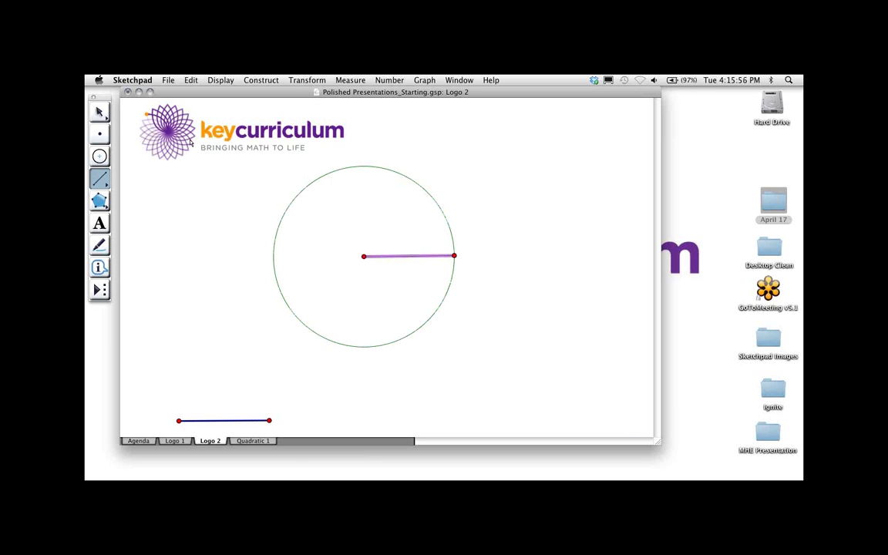
{"action": "left_click", "coordinate": [99, 112]}
{"action": "left_click", "coordinate": [214, 267]}
{"action": "mouse_move", "coordinate": [268, 424]}
{"action": "left_mouse_down"}
{"action": "mouse_move", "coordinate": [302, 420]}
{"action": "mouse_move", "coordinate": [268, 421]}
{"action": "left_mouse_up"}
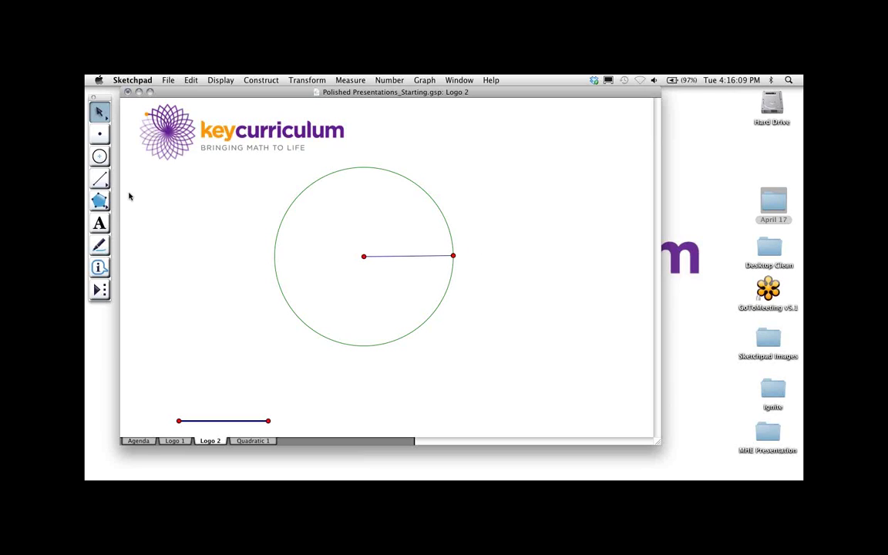
Step: Place a point on the radius inside the circle and color it purple
{"action": "left_click", "coordinate": [99, 134]}
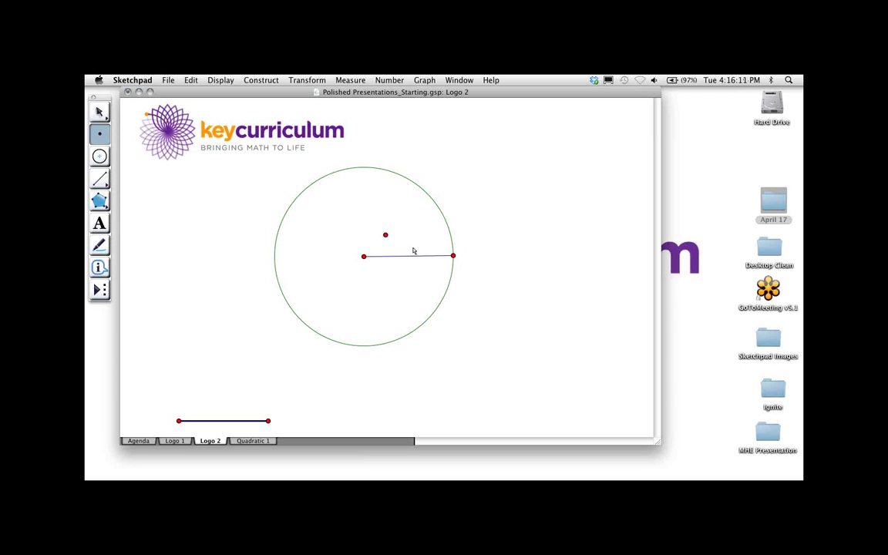
{"action": "left_click", "coordinate": [397, 257]}
{"action": "left_click", "coordinate": [221, 80]}
{"action": "mouse_move", "coordinate": [221, 105]}
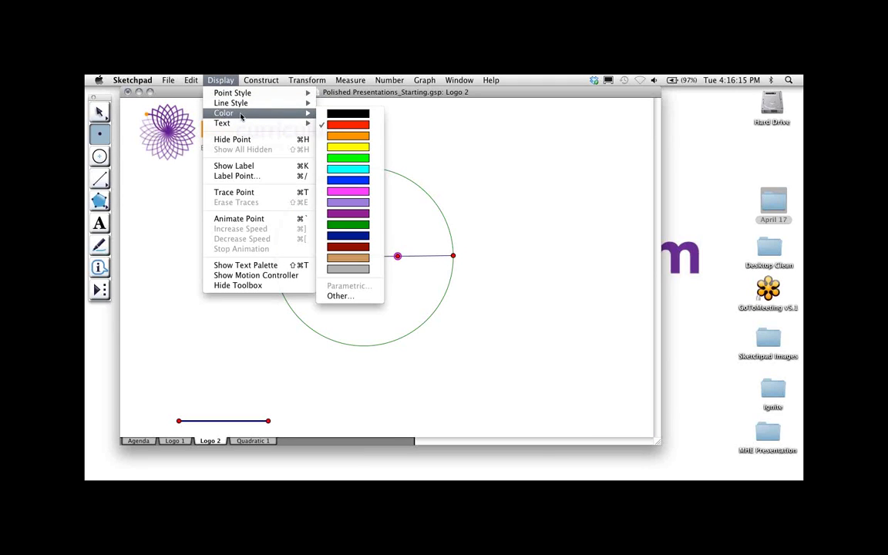
{"action": "left_click", "coordinate": [352, 214]}
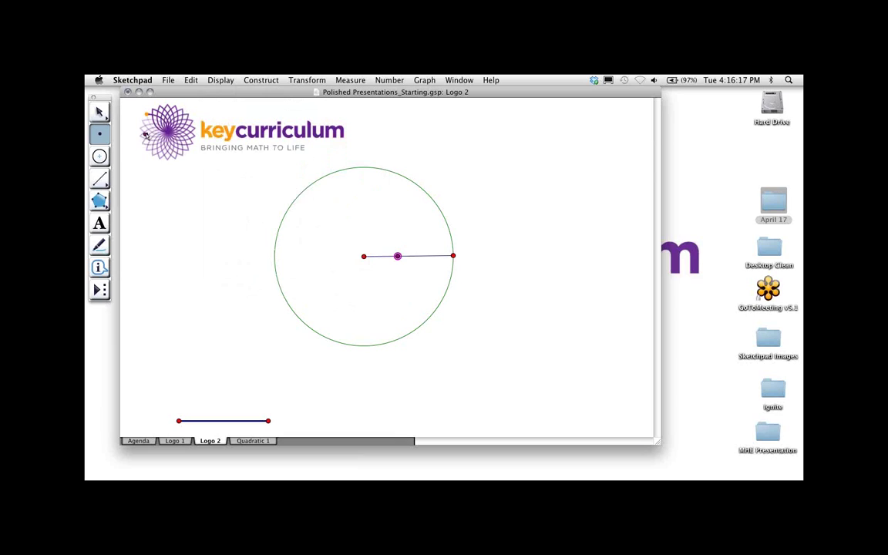
{"action": "key", "text": "Escape"}
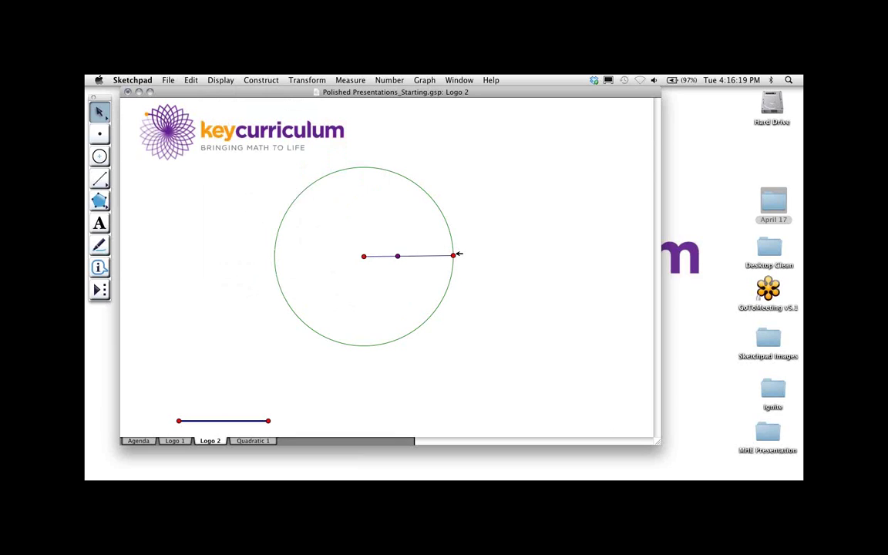
Step: Color the radius's endpoint on the circle orange
{"action": "left_click", "coordinate": [453, 256]}
{"action": "left_click", "coordinate": [220, 79]}
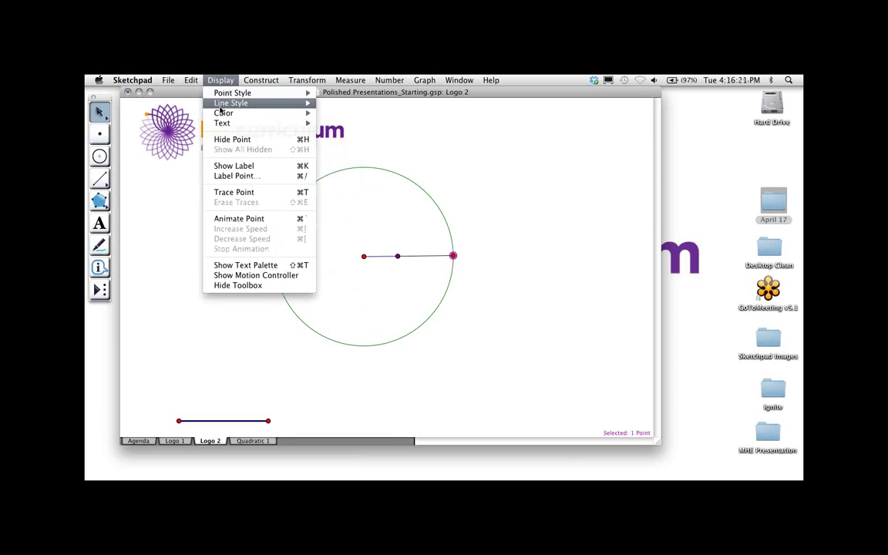
{"action": "mouse_move", "coordinate": [223, 114]}
{"action": "left_click", "coordinate": [349, 132]}
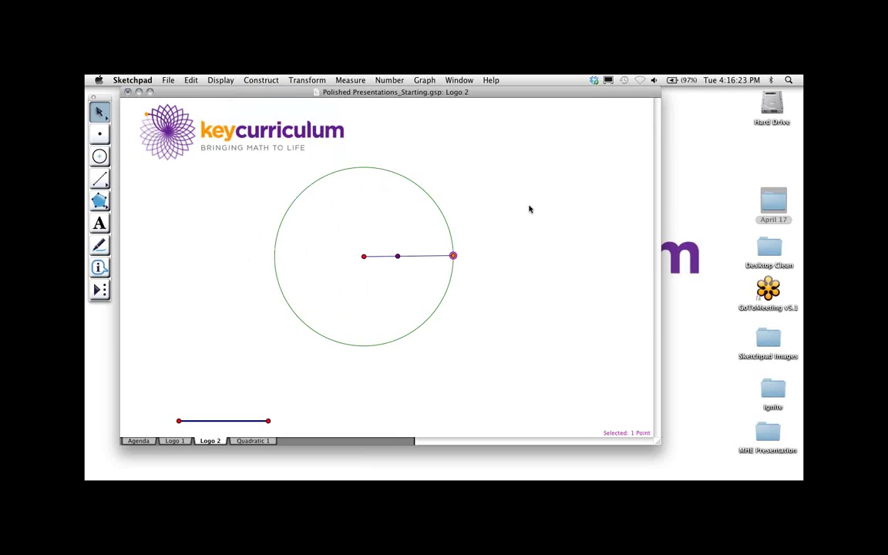
Step: Move the purple point along the radius to the circle's center
{"action": "left_click", "coordinate": [472, 228]}
{"action": "left_click", "coordinate": [397, 256]}
{"action": "left_click", "coordinate": [411, 240]}
{"action": "left_click_drag", "start_coordinate": [399, 254], "coordinate": [365, 256]}
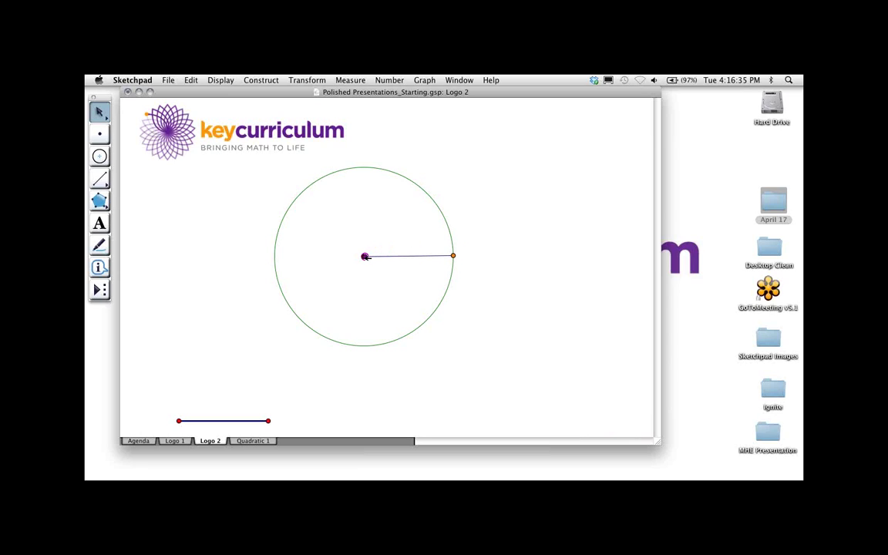
Step: Create an animation button for the purple and orange points, with the purple point moving forward along the radius once only, and test it
{"action": "left_click", "coordinate": [454, 256], "text": "shift"}
{"action": "left_click", "coordinate": [192, 80]}
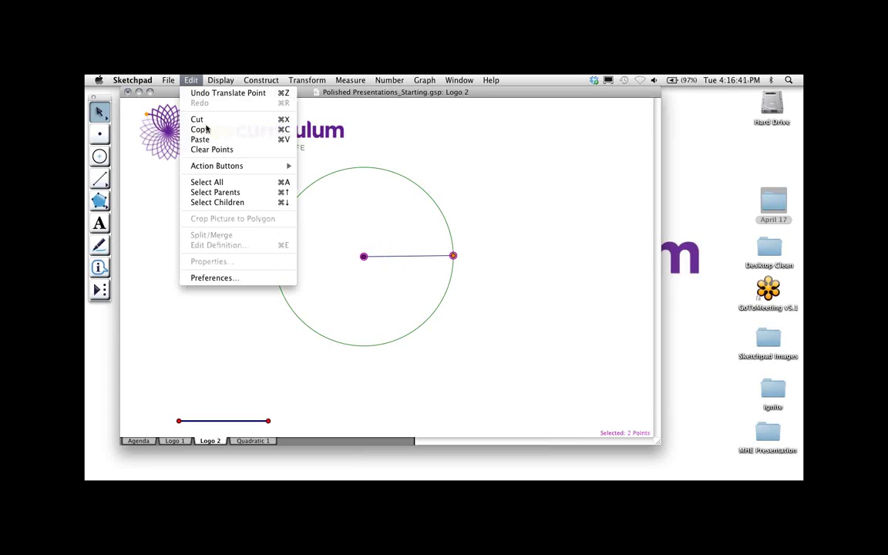
{"action": "mouse_move", "coordinate": [282, 166]}
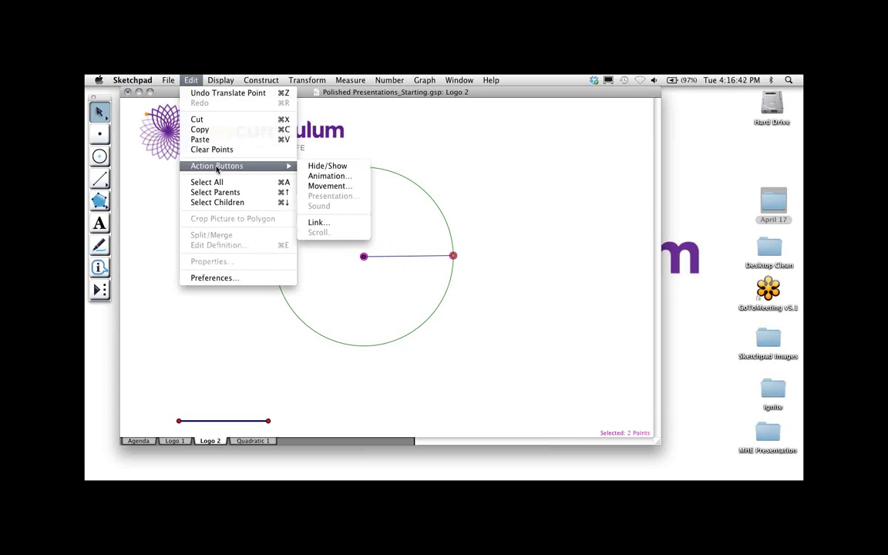
{"action": "left_click", "coordinate": [328, 178]}
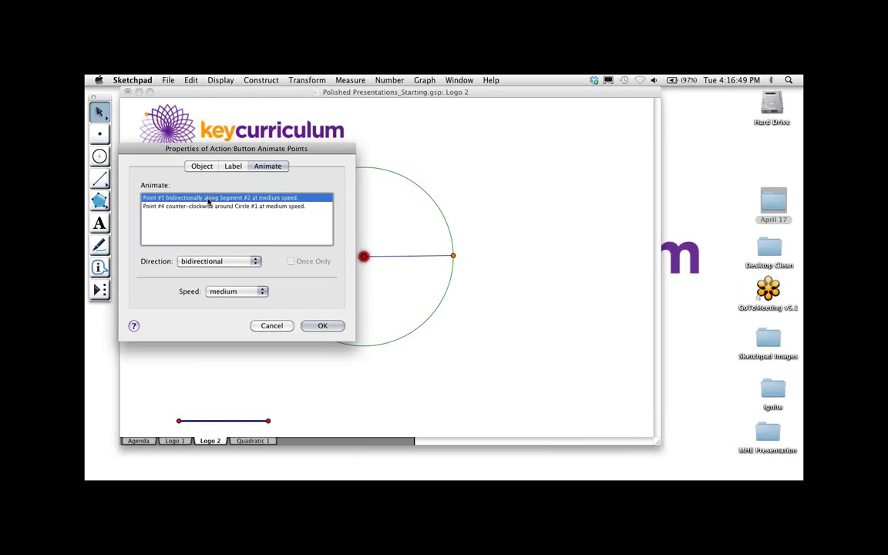
{"action": "left_click", "coordinate": [210, 206]}
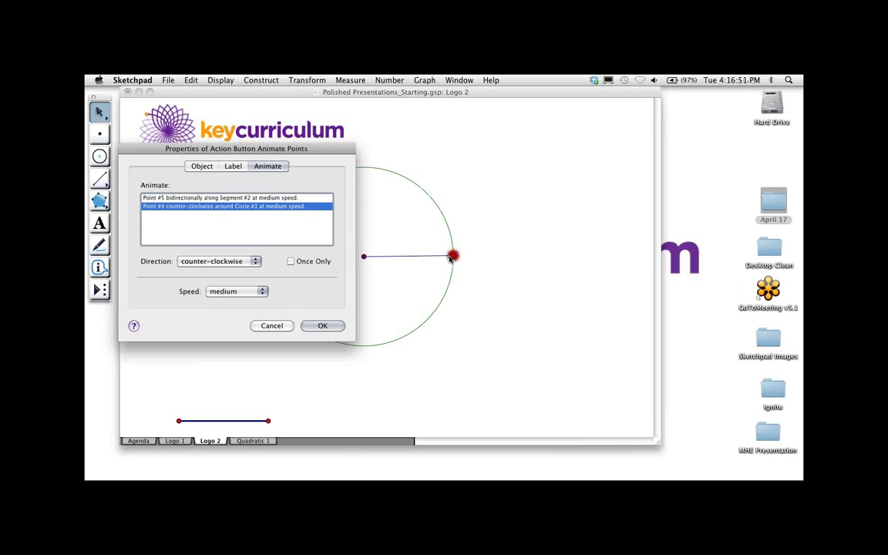
{"action": "left_click", "coordinate": [247, 198]}
{"action": "left_click", "coordinate": [243, 263]}
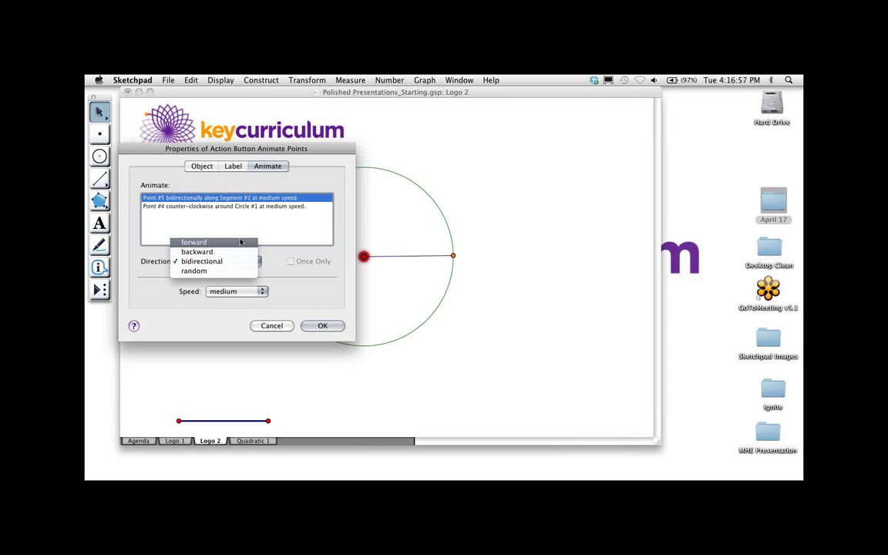
{"action": "left_click", "coordinate": [239, 242]}
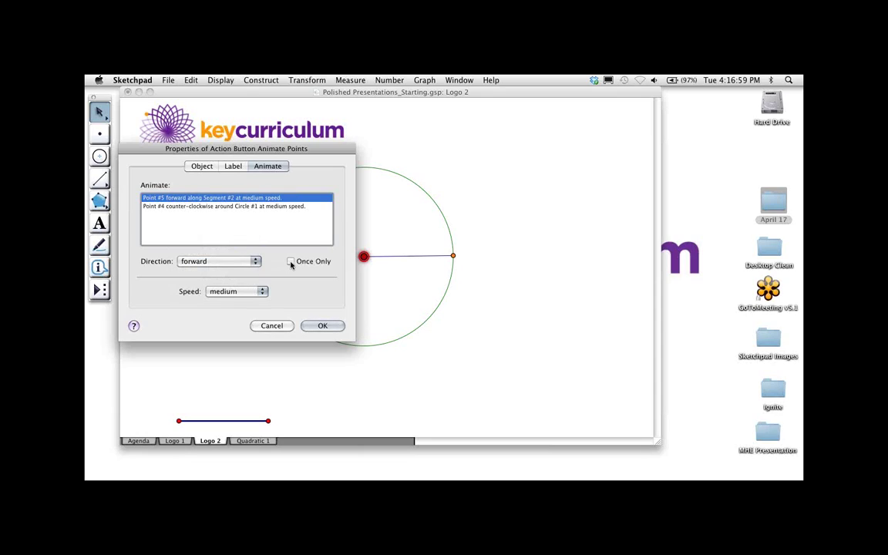
{"action": "left_click", "coordinate": [290, 262]}
{"action": "left_click", "coordinate": [323, 326]}
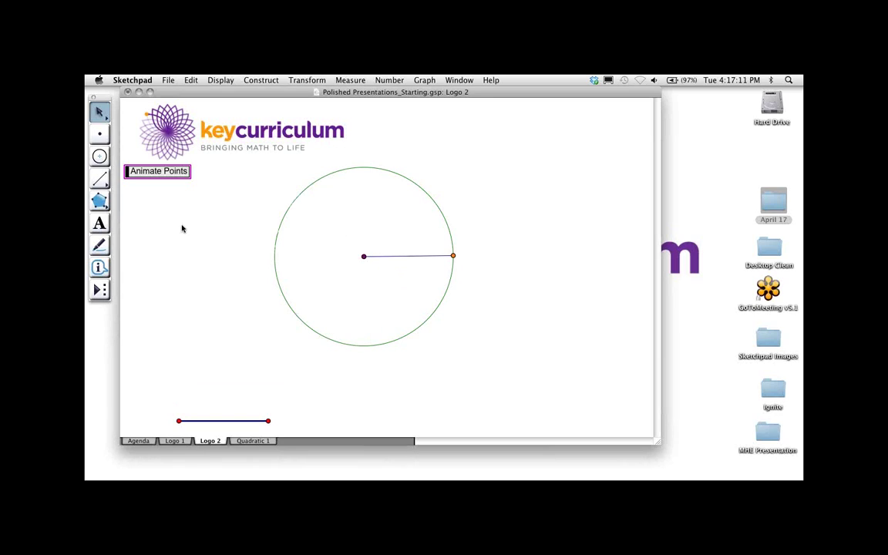
{"action": "left_click", "coordinate": [185, 170]}
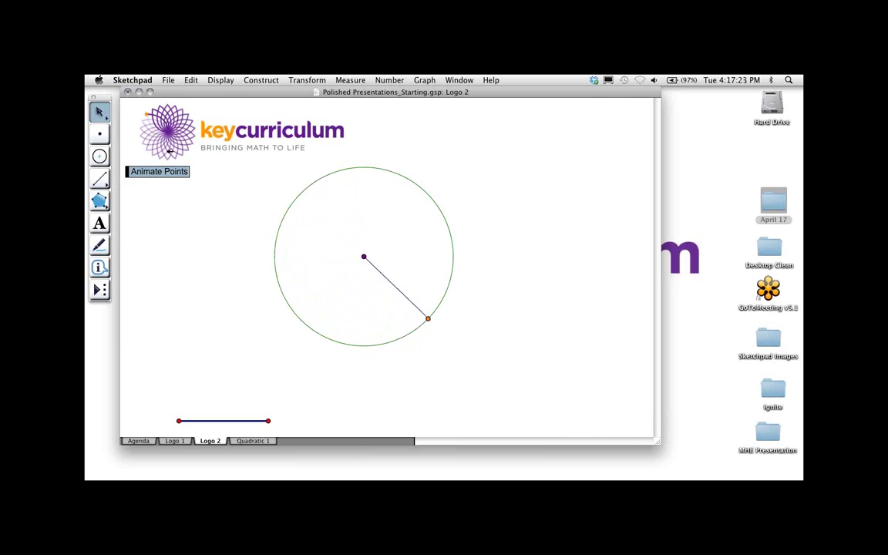
{"action": "left_click", "coordinate": [176, 176]}
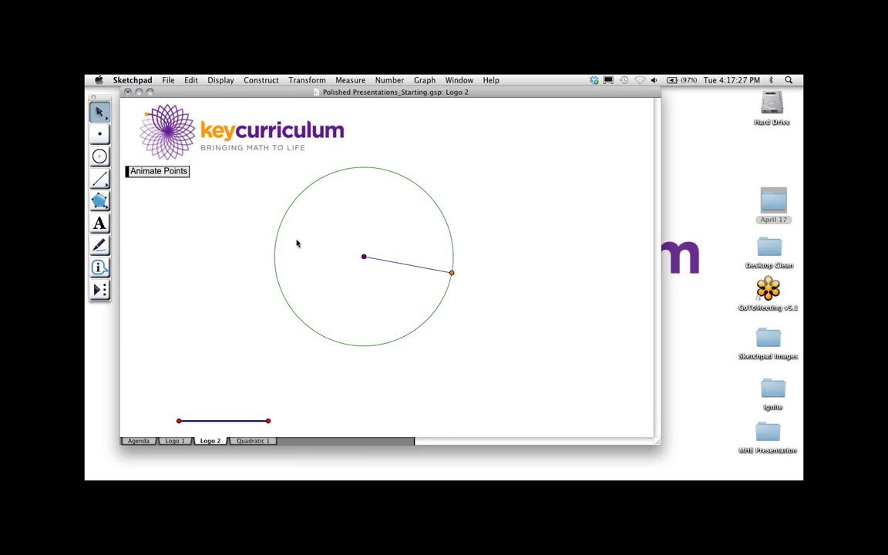
Step: Return the orange point to the circle's rightmost position and delete the Animate Points button
{"action": "left_click_drag", "start_coordinate": [454, 272], "coordinate": [456, 256]}
{"action": "left_click", "coordinate": [494, 250]}
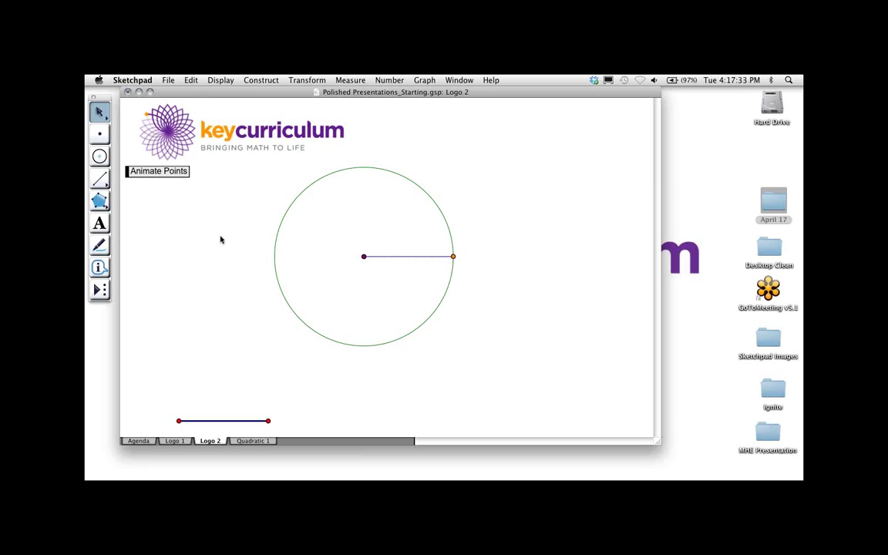
{"action": "left_click", "coordinate": [128, 171]}
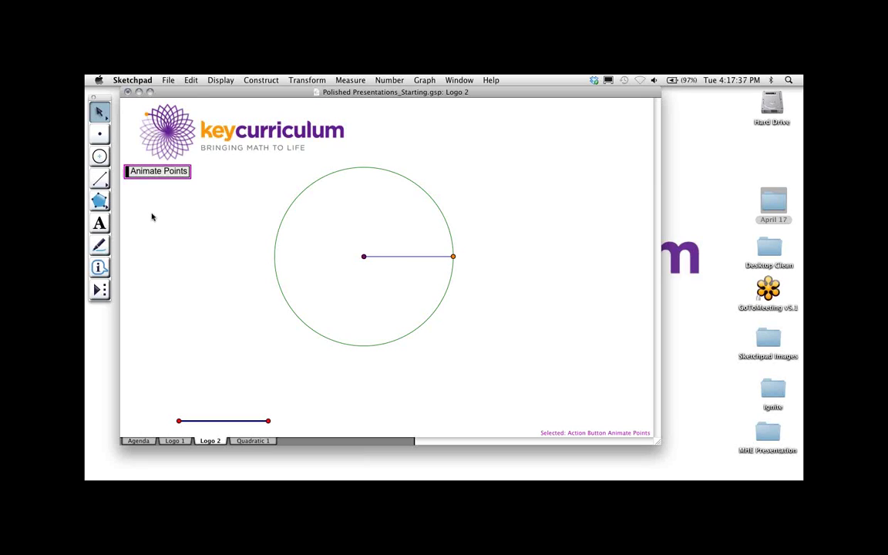
{"action": "key", "text": "super+h"}
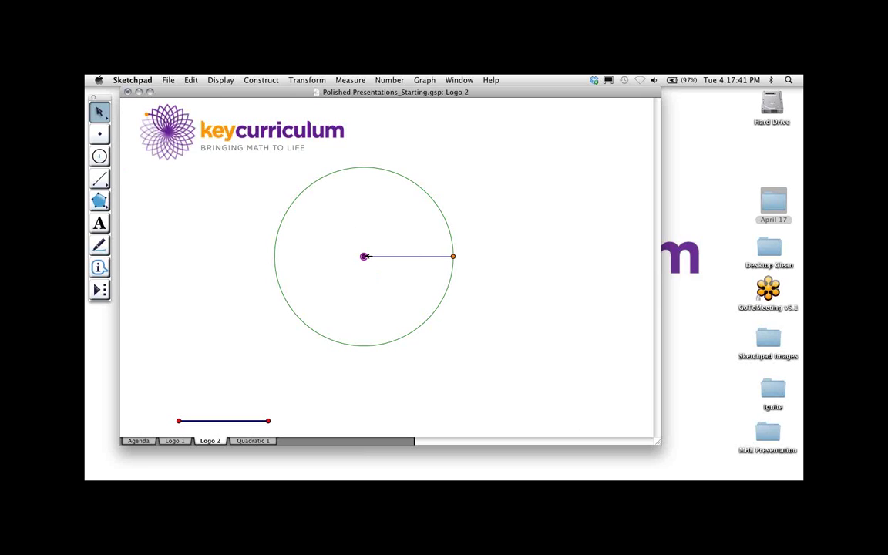
Step: Create an animation button for the purple point that moves it forward along the radius at medium speed, once only
{"action": "left_click", "coordinate": [192, 80]}
{"action": "mouse_move", "coordinate": [292, 166]}
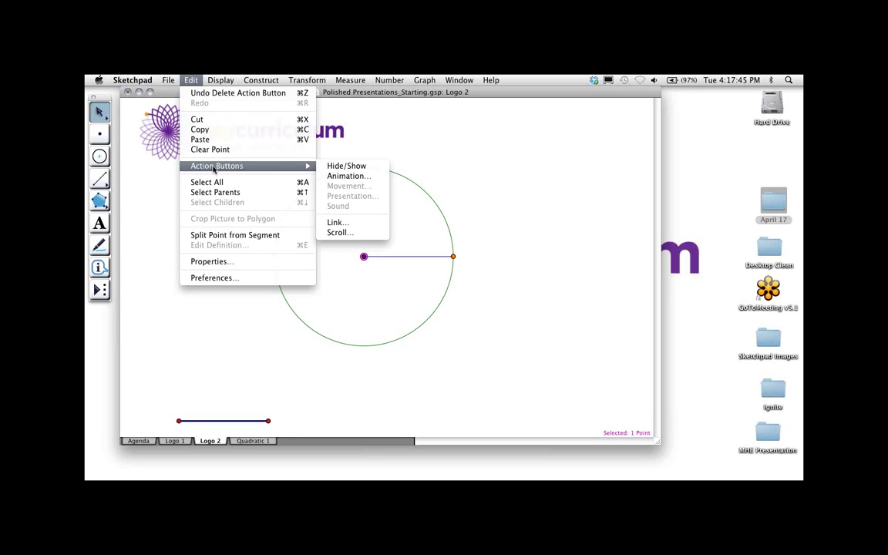
{"action": "left_click", "coordinate": [345, 178]}
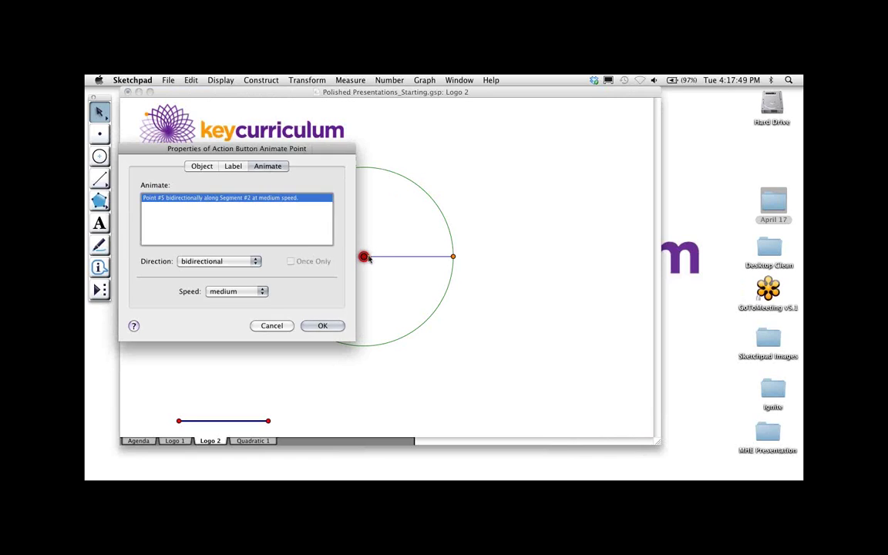
{"action": "left_click", "coordinate": [229, 263]}
{"action": "key", "text": "Escape"}
{"action": "left_click", "coordinate": [218, 261]}
{"action": "left_click", "coordinate": [200, 235]}
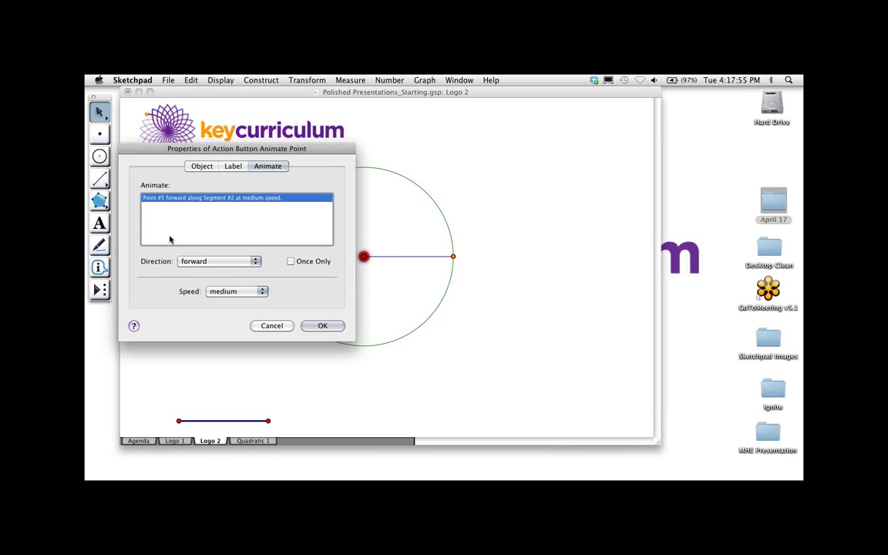
{"action": "left_click", "coordinate": [291, 261]}
Step: Label the purple point's animation button One Radius
{"action": "left_click", "coordinate": [231, 166]}
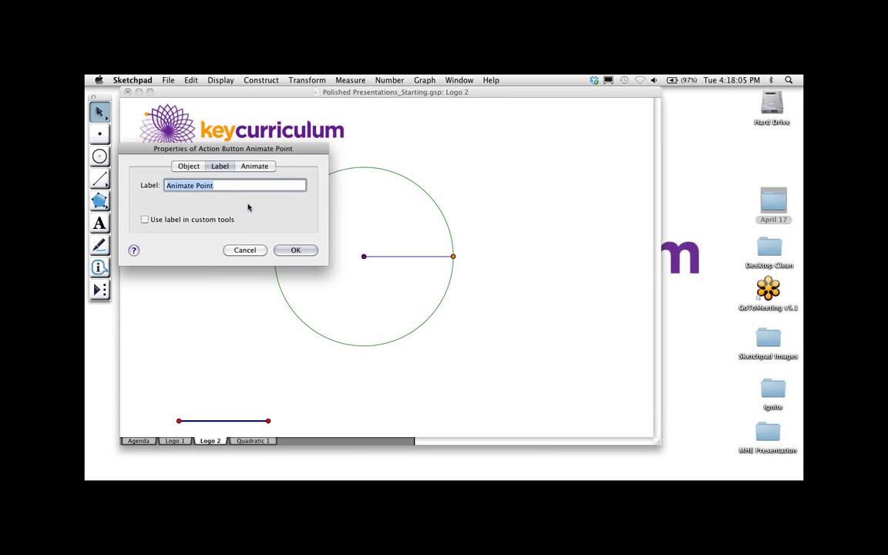
{"action": "type", "text": "One Radius"}
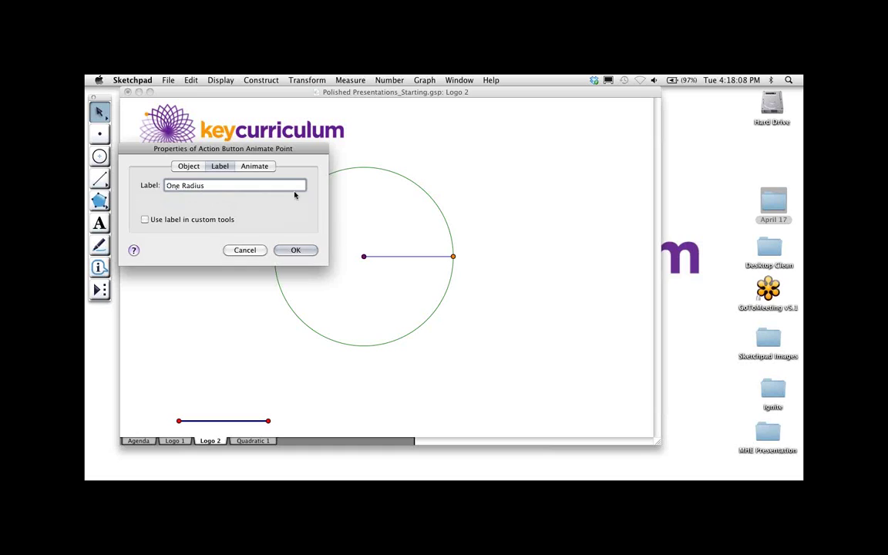
{"action": "left_click", "coordinate": [308, 251]}
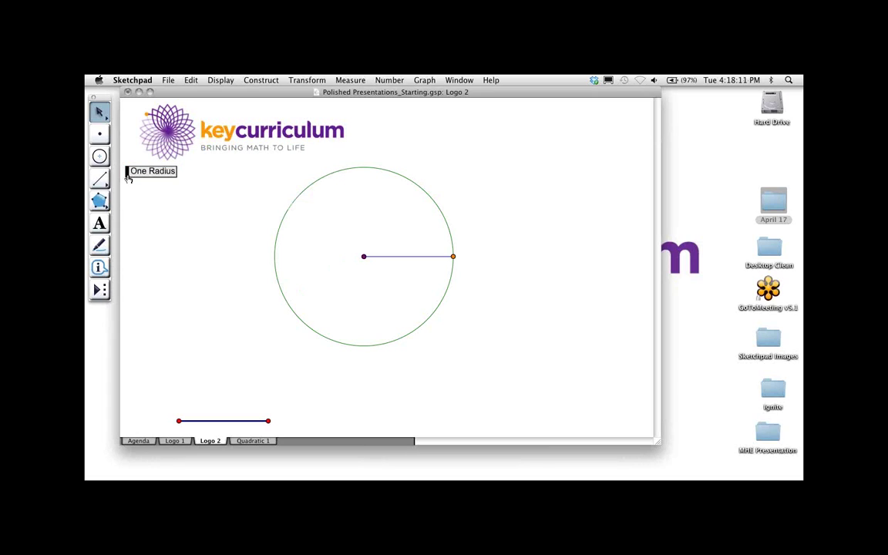
Step: Move the One Radius button to the blank area above and right of the circle, and run it
{"action": "mouse_move", "coordinate": [128, 171]}
{"action": "left_mouse_down"}
{"action": "mouse_move", "coordinate": [578, 168]}
{"action": "mouse_move", "coordinate": [537, 164]}
{"action": "left_mouse_up"}
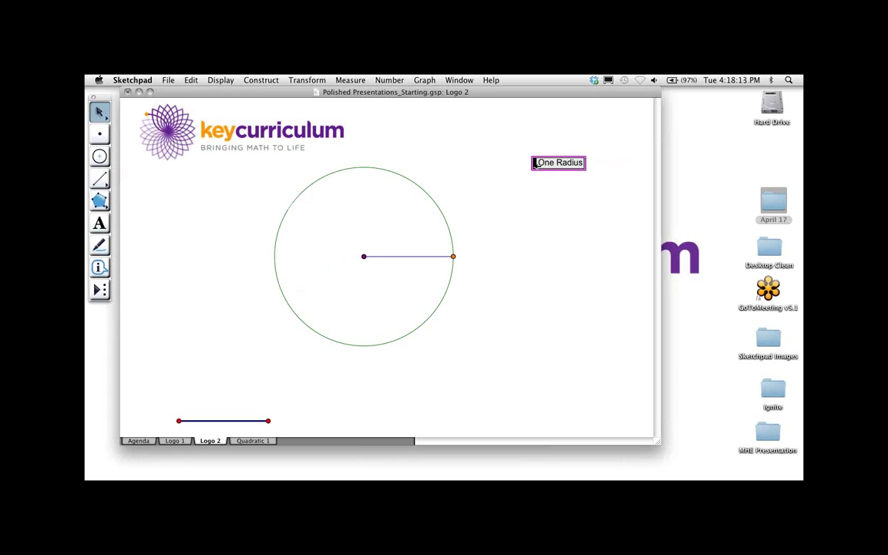
{"action": "left_click", "coordinate": [412, 252]}
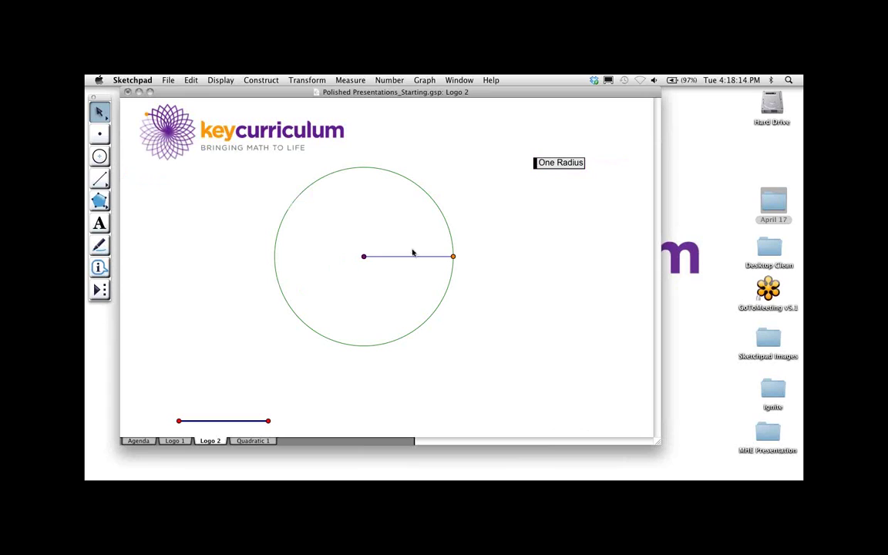
{"action": "left_click", "coordinate": [552, 164]}
Step: Create an animation button for the orange point that moves it counter-clockwise around the circle at medium speed, once only
{"action": "left_click", "coordinate": [453, 256]}
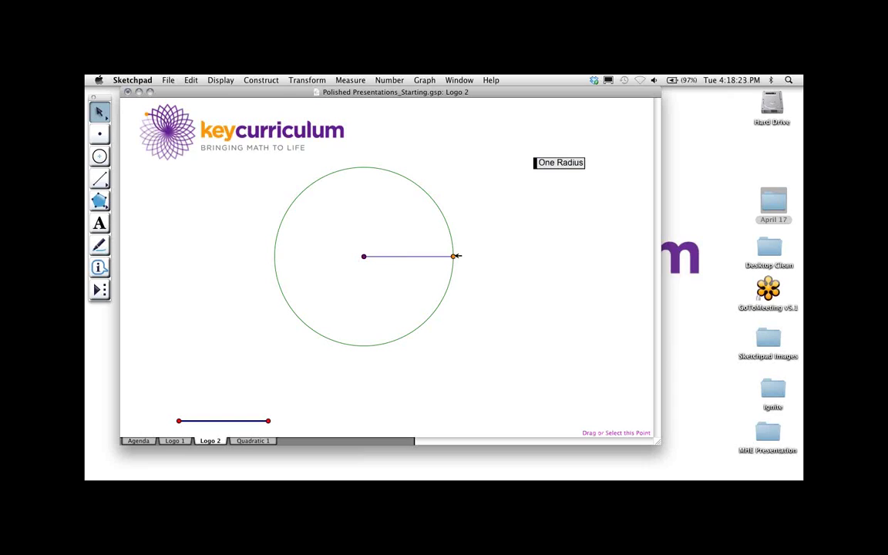
{"action": "left_click", "coordinate": [191, 80]}
{"action": "mouse_move", "coordinate": [232, 166]}
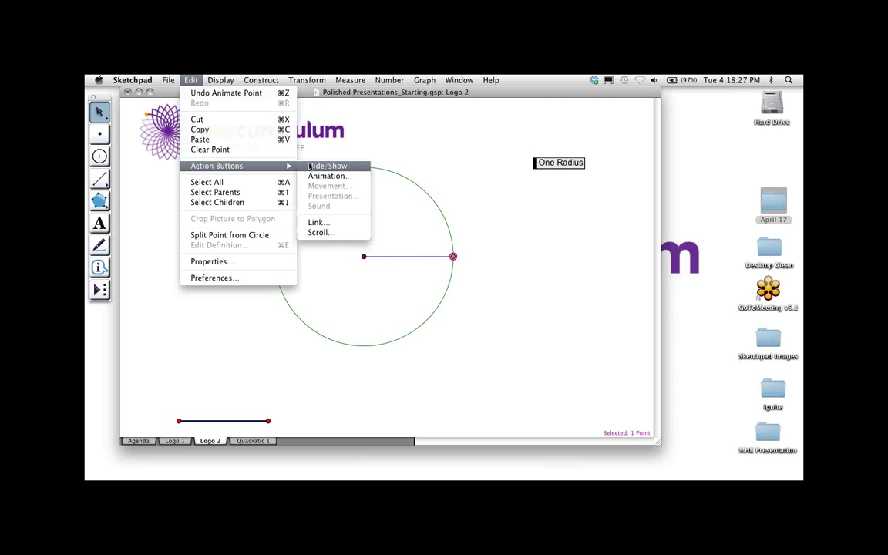
{"action": "left_click", "coordinate": [327, 176]}
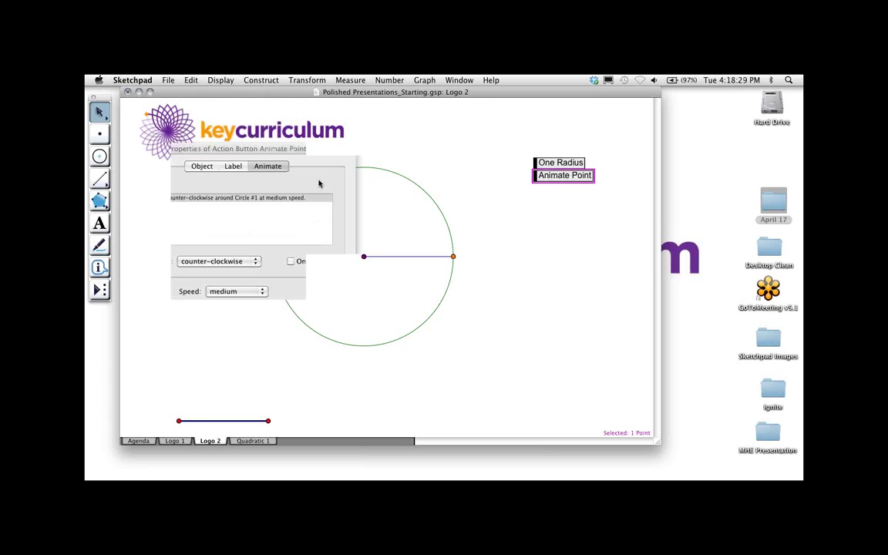
{"action": "left_click", "coordinate": [291, 261]}
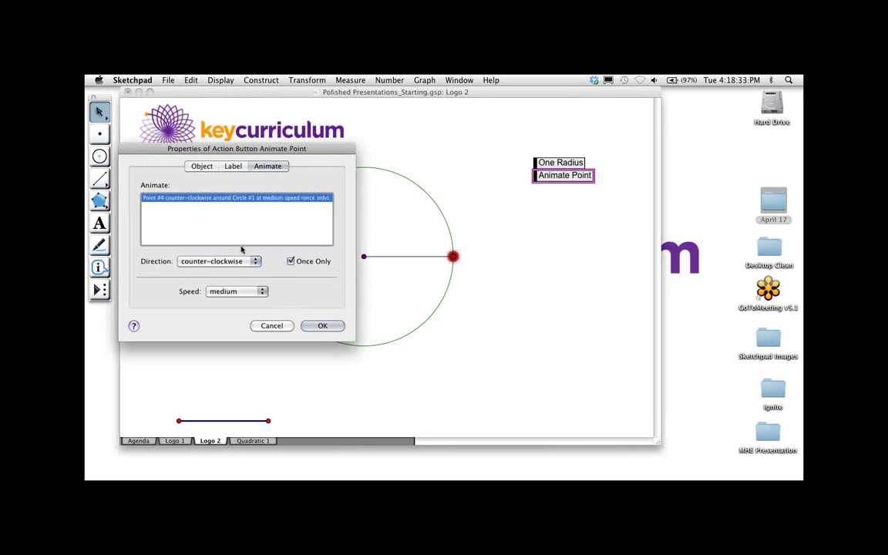
Step: Label the orange point's animation button One Rotation and deselect it
{"action": "left_click", "coordinate": [233, 165]}
{"action": "left_click", "coordinate": [229, 186]}
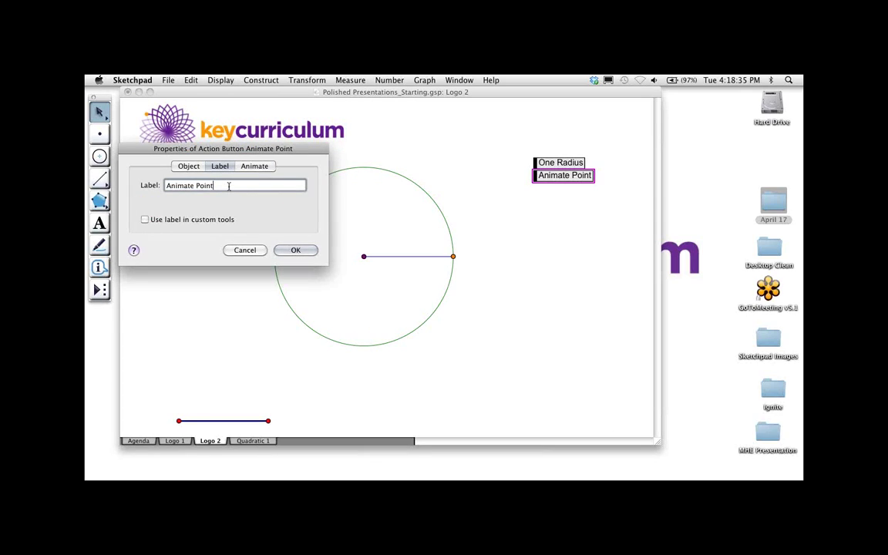
{"action": "left_click_drag", "start_coordinate": [228, 186], "coordinate": [165, 185]}
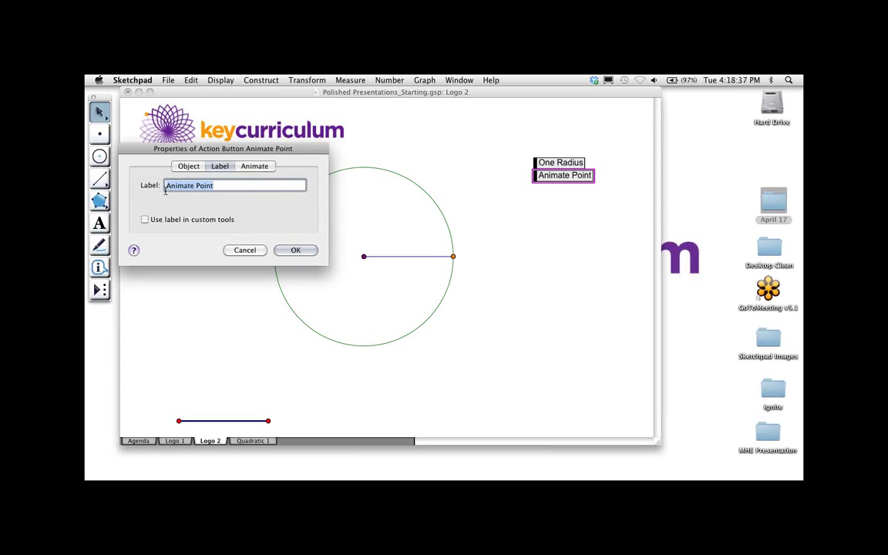
{"action": "type", "text": "One Rad"}
{"action": "left_click", "coordinate": [309, 252]}
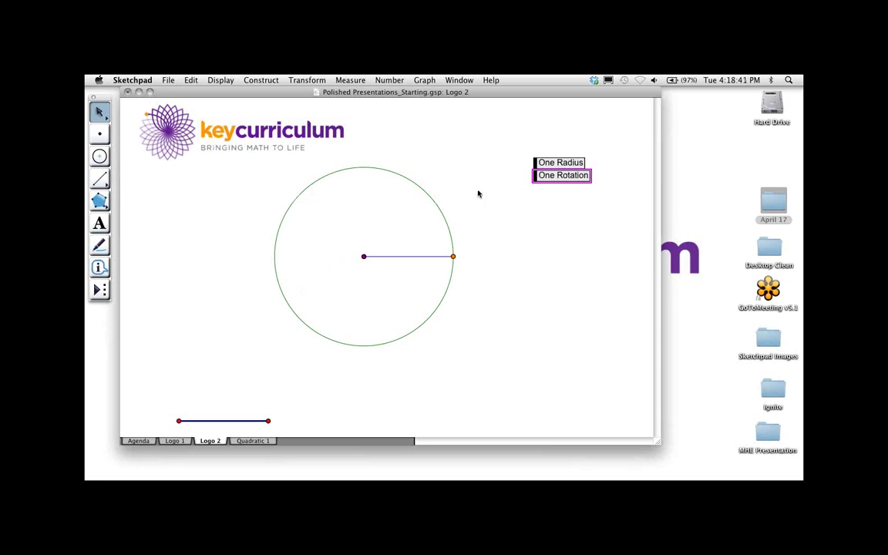
{"action": "left_click", "coordinate": [570, 191]}
Step: Create a simultaneous presentation of One Radius and One Rotation that deselects objects, stops motions and erases traces first, stopping after the first action stops
{"action": "left_click", "coordinate": [536, 163]}
{"action": "left_click", "coordinate": [535, 176]}
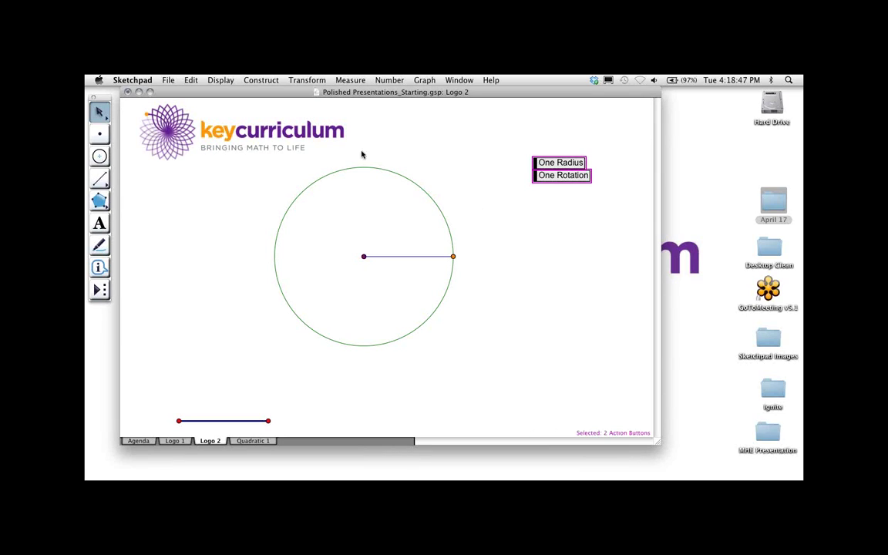
{"action": "left_click", "coordinate": [192, 80]}
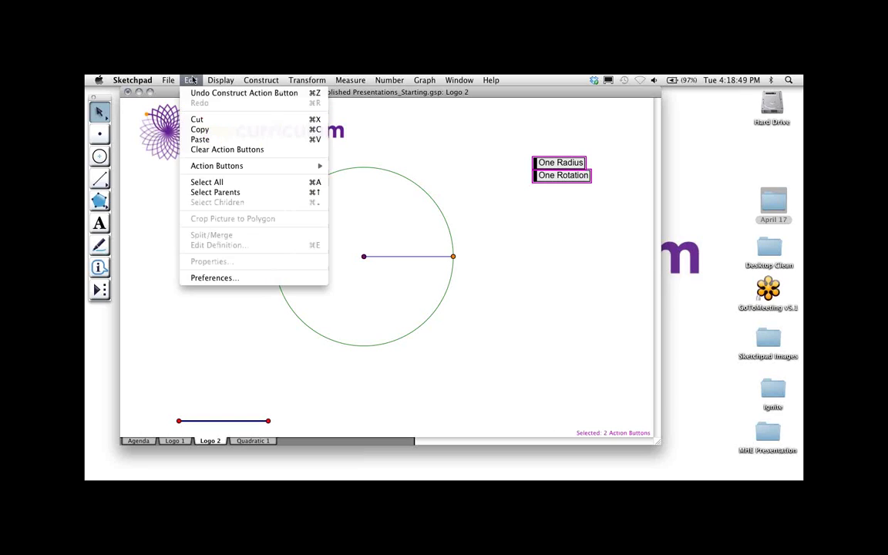
{"action": "mouse_move", "coordinate": [231, 165]}
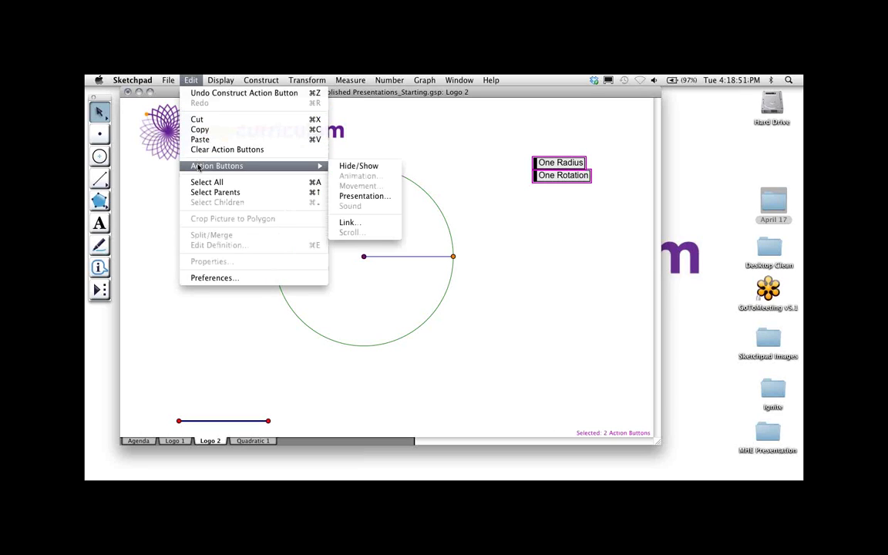
{"action": "left_click", "coordinate": [373, 197]}
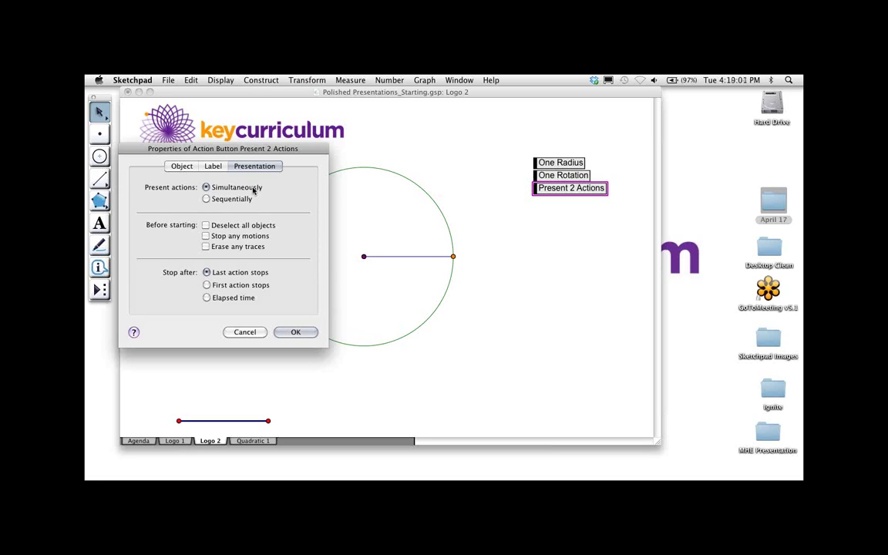
{"action": "left_click", "coordinate": [206, 225]}
{"action": "left_click", "coordinate": [206, 236]}
{"action": "left_click", "coordinate": [206, 246]}
{"action": "left_click", "coordinate": [207, 285]}
Step: Label the presentation button One Radian and deselect it
{"action": "left_click", "coordinate": [213, 166]}
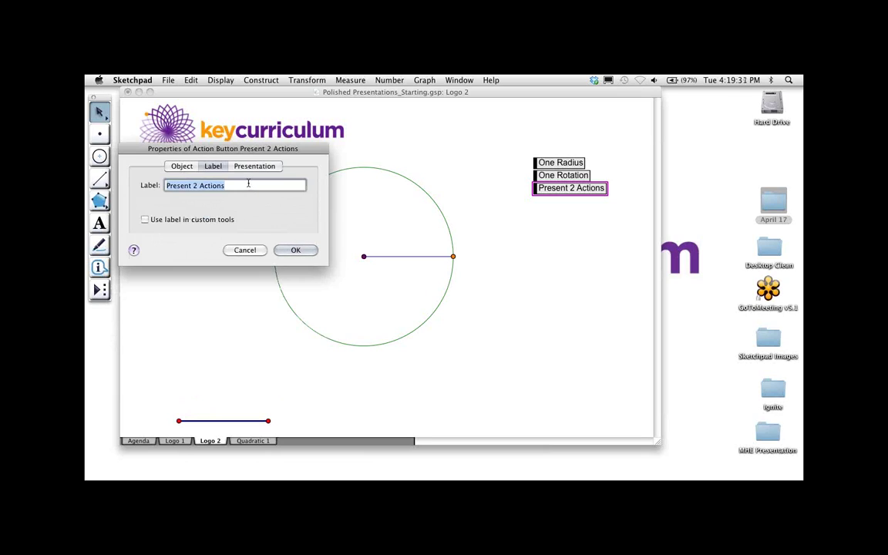
{"action": "type", "text": "One Radian"}
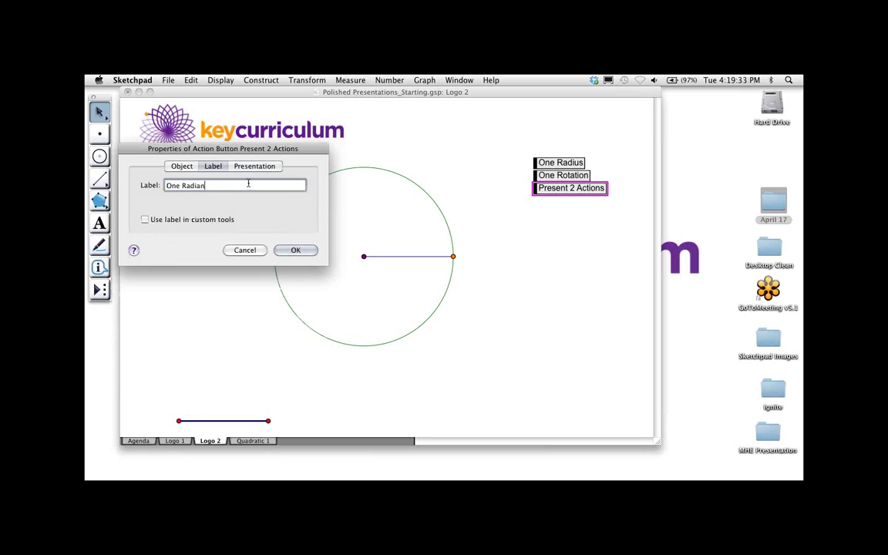
{"action": "left_click", "coordinate": [301, 250]}
{"action": "left_click", "coordinate": [485, 244]}
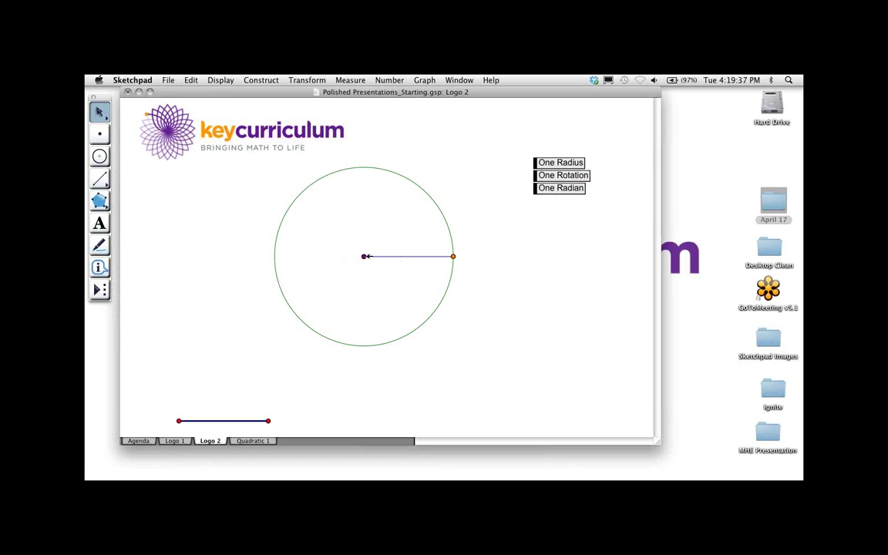
Step: Turn on tracing for the purple and orange points and play One Radian twice
{"action": "left_click", "coordinate": [365, 256]}
{"action": "left_click", "coordinate": [453, 256]}
{"action": "left_click", "coordinate": [220, 80]}
{"action": "left_click", "coordinate": [233, 192]}
{"action": "left_click", "coordinate": [555, 192]}
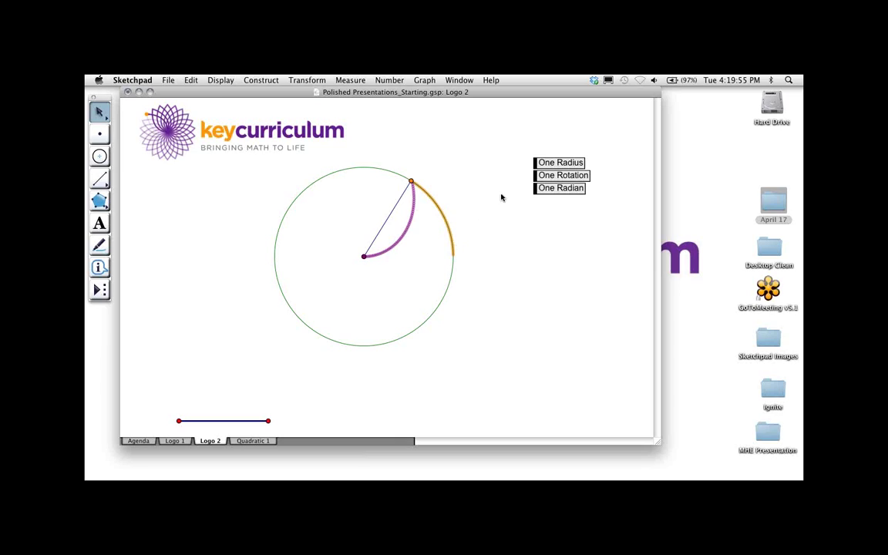
{"action": "left_click", "coordinate": [561, 190]}
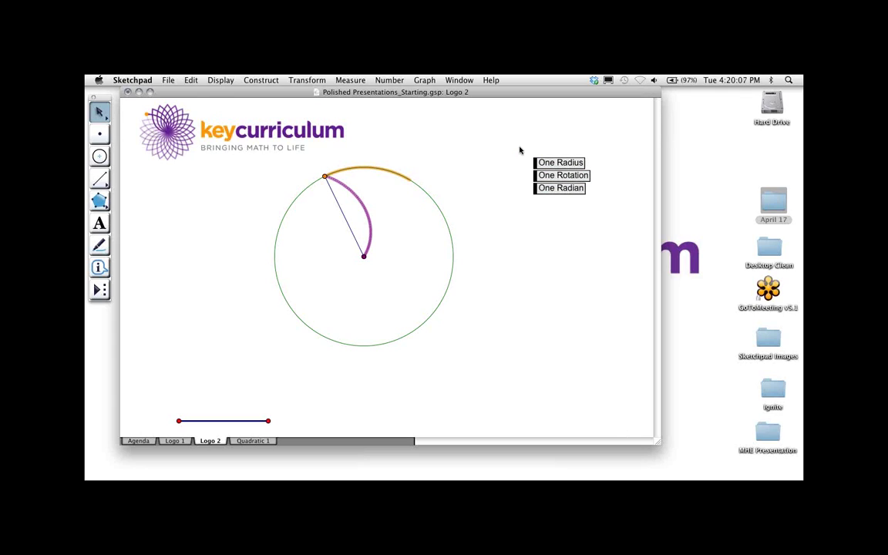
Step: Color the One Radius and One Rotation buttons orange and deselect them
{"action": "left_click_drag", "start_coordinate": [520, 147], "coordinate": [534, 180]}
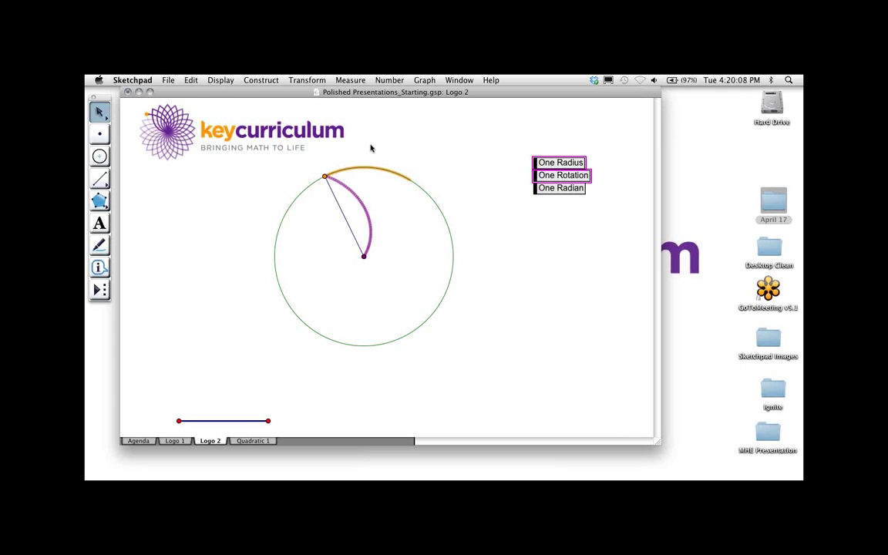
{"action": "left_click", "coordinate": [220, 80]}
{"action": "mouse_move", "coordinate": [231, 113]}
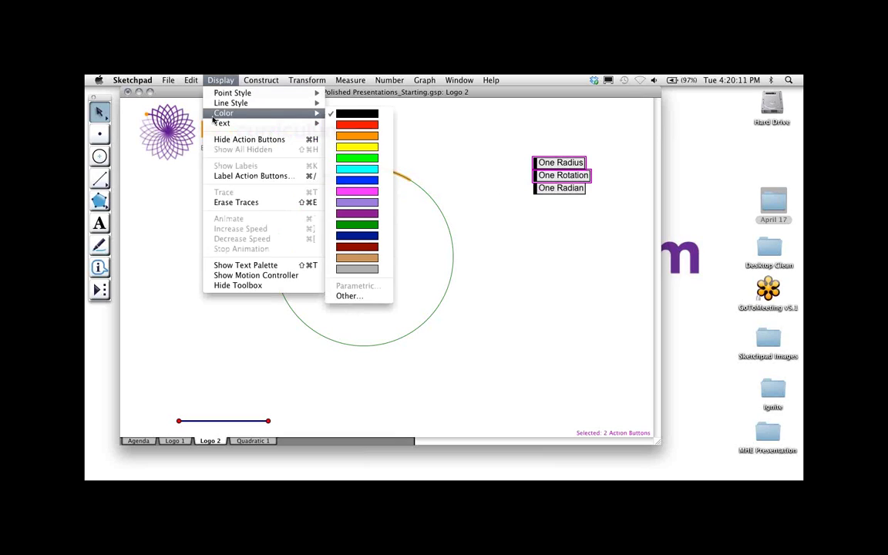
{"action": "left_click", "coordinate": [357, 131]}
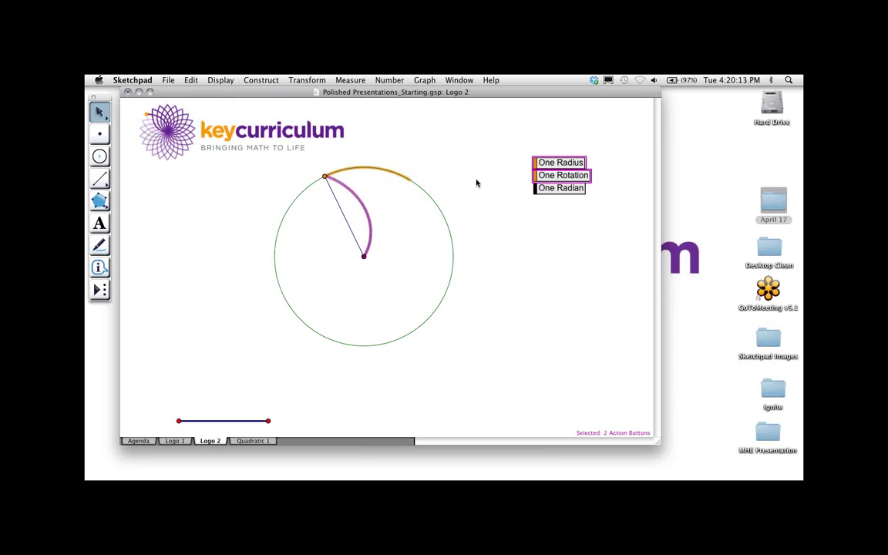
{"action": "left_click", "coordinate": [476, 182]}
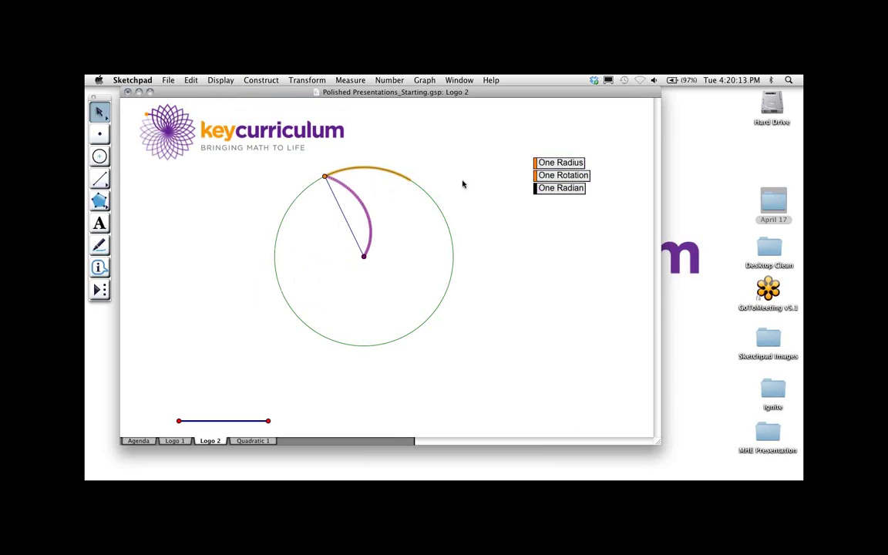
Step: Color the One Radian button purple and play its presentation
{"action": "left_click", "coordinate": [532, 189]}
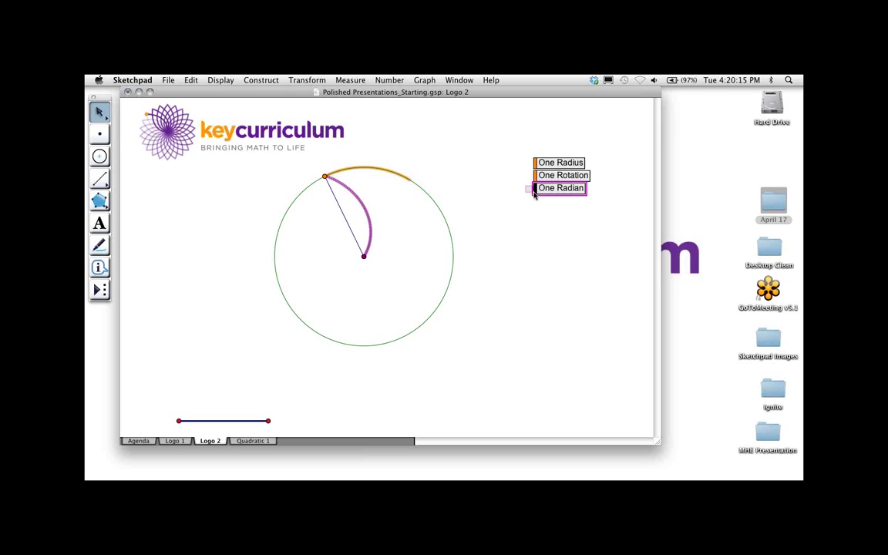
{"action": "left_click", "coordinate": [219, 80]}
{"action": "mouse_move", "coordinate": [231, 112]}
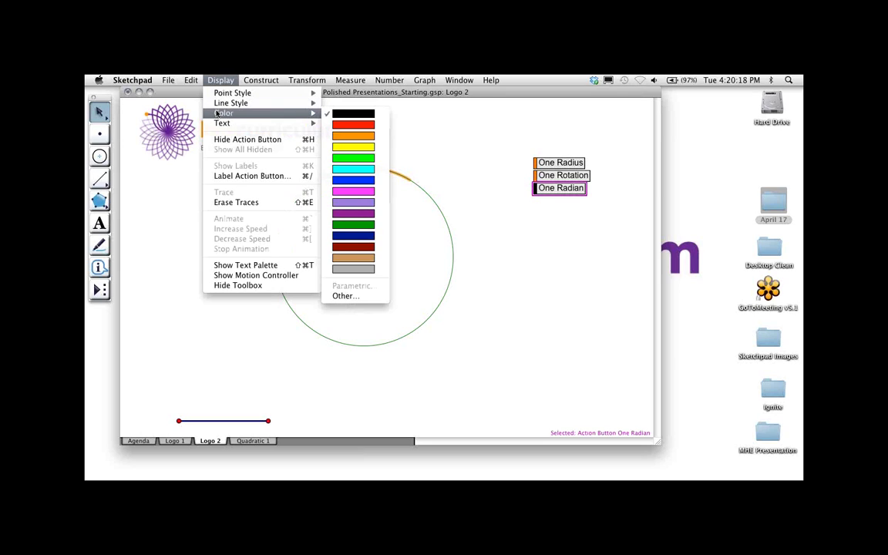
{"action": "left_click", "coordinate": [352, 214]}
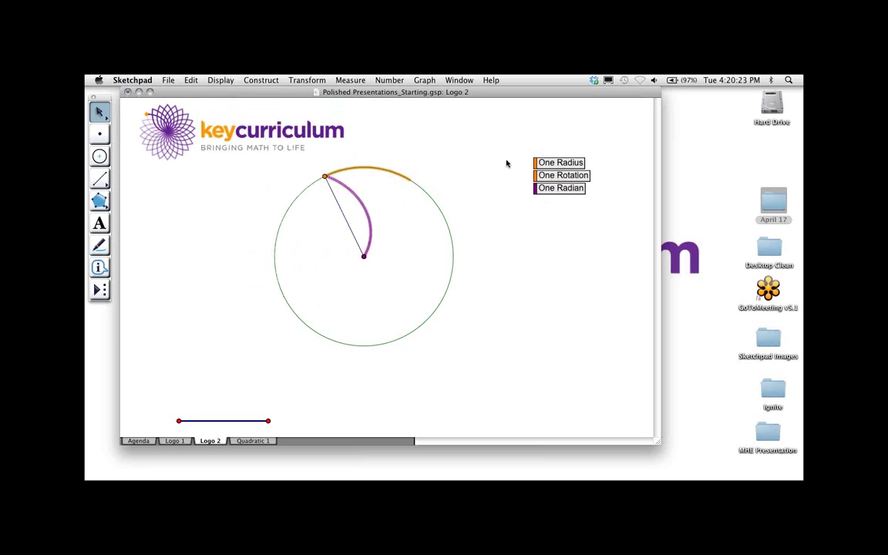
{"action": "left_click", "coordinate": [548, 193]}
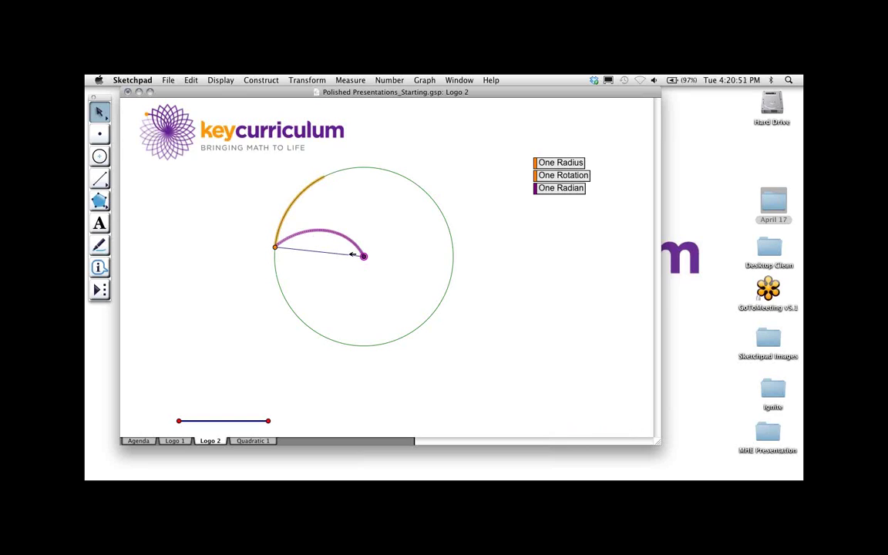
Step: Create an animation button labeled Petals that moves the purple point bidirectionally along its segment at medium speed, and deselect it
{"action": "left_click", "coordinate": [363, 256]}
{"action": "left_click", "coordinate": [189, 81]}
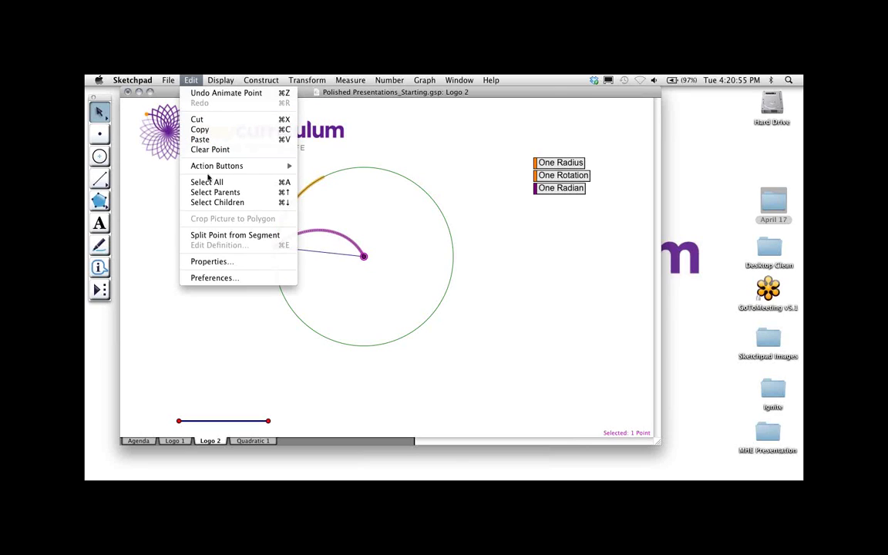
{"action": "mouse_move", "coordinate": [189, 164]}
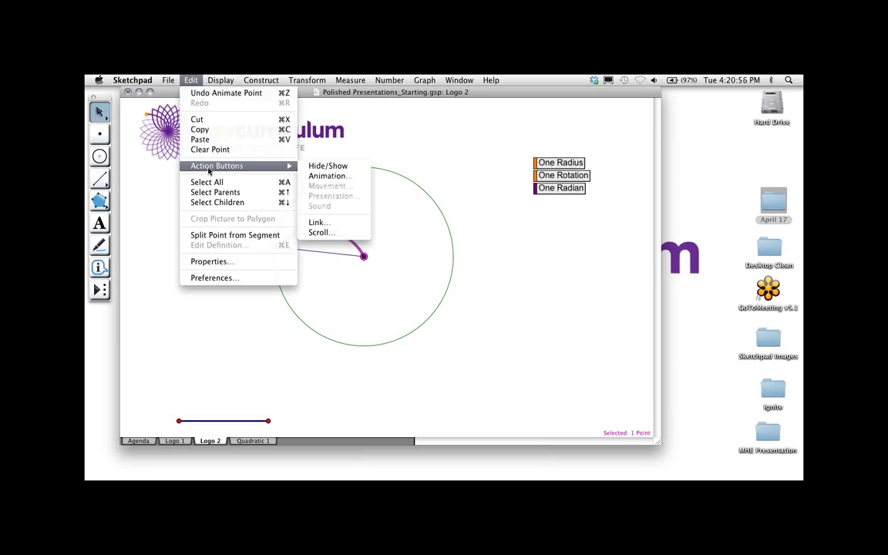
{"action": "left_click", "coordinate": [337, 176]}
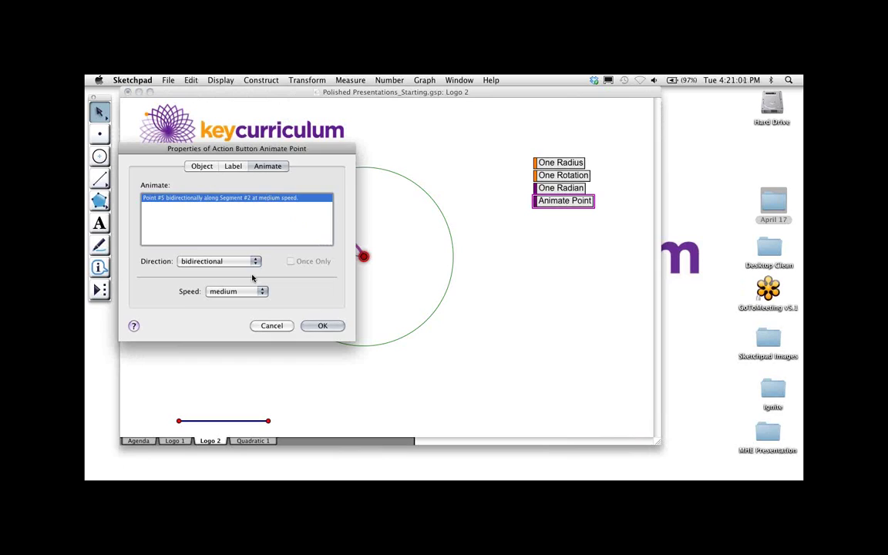
{"action": "left_click", "coordinate": [233, 167]}
{"action": "type", "text": "Petals"}
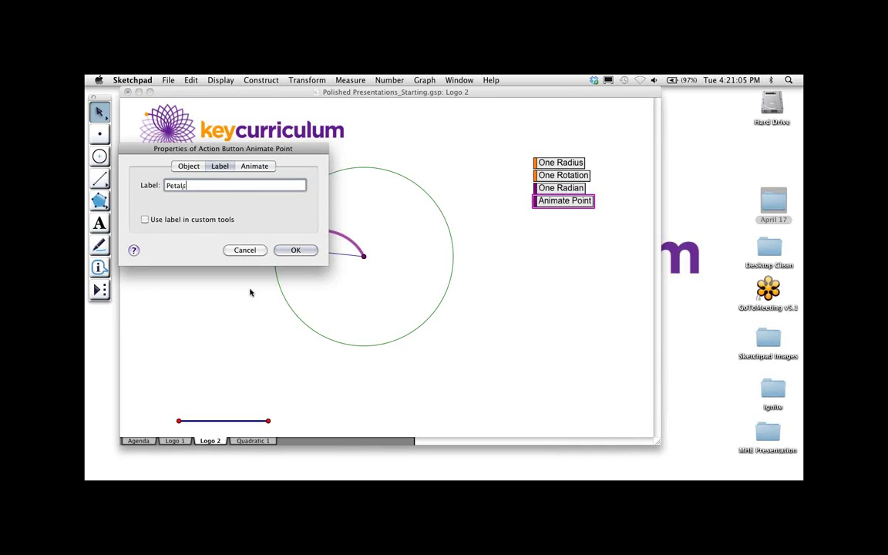
{"action": "left_click", "coordinate": [294, 249]}
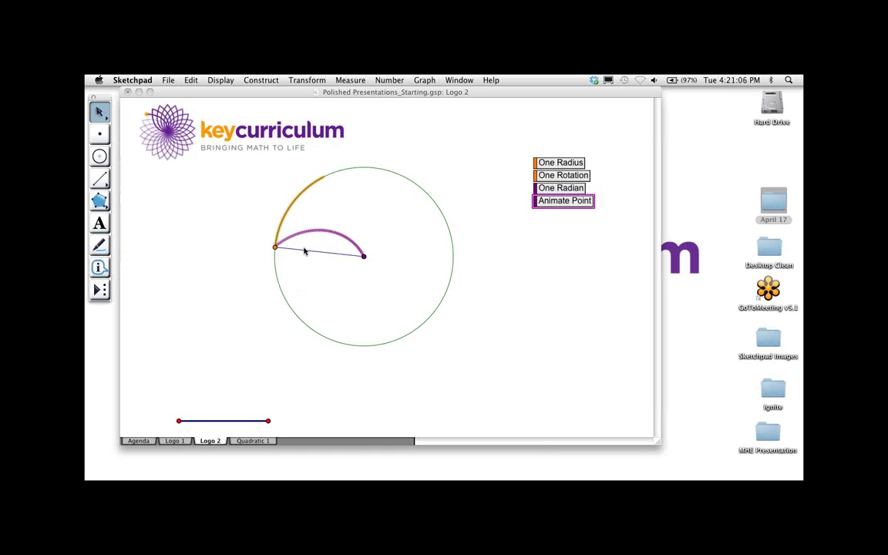
{"action": "left_click", "coordinate": [498, 242]}
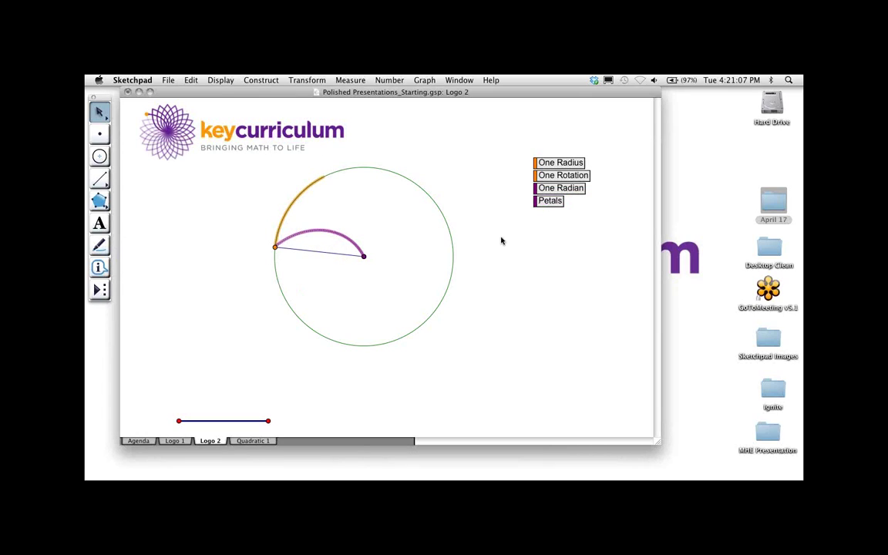
Step: Nudge the Petals button down to leave a gap beneath One Radian and deselect it
{"action": "left_click", "coordinate": [535, 202]}
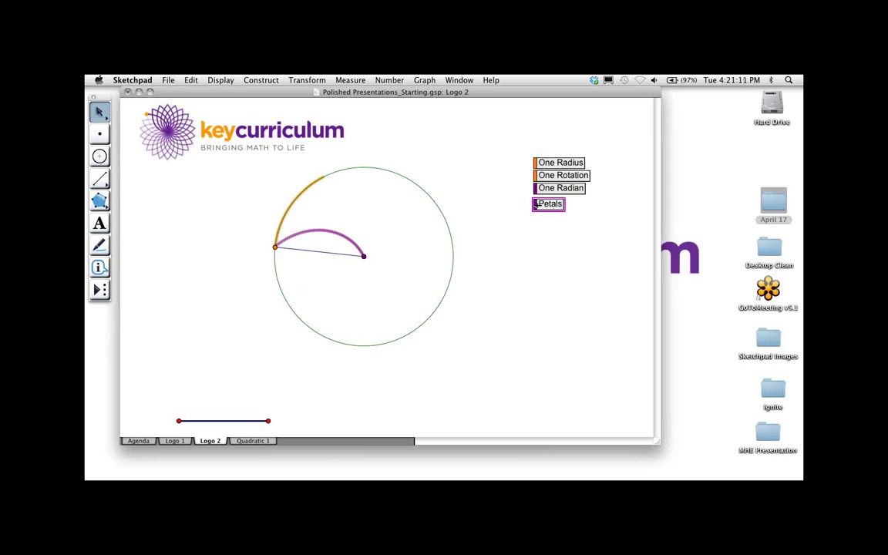
{"action": "key", "text": "Down"}
{"action": "key", "text": "Down"}
{"action": "key", "text": "Down"}
{"action": "key", "text": "Down"}
{"action": "key", "text": "Down"}
{"action": "key", "text": "Down"}
{"action": "key", "text": "Down"}
{"action": "key", "text": "Down"}
{"action": "key", "text": "Down"}
{"action": "key", "text": "Down"}
{"action": "key", "text": "Down"}
{"action": "key", "text": "Down"}
{"action": "key", "text": "Down"}
{"action": "key", "text": "Down"}
{"action": "key", "text": "Down"}
{"action": "key", "text": "Down"}
{"action": "key", "text": "Down"}
{"action": "key", "text": "Down"}
{"action": "key", "text": "Down"}
{"action": "key", "text": "Down"}
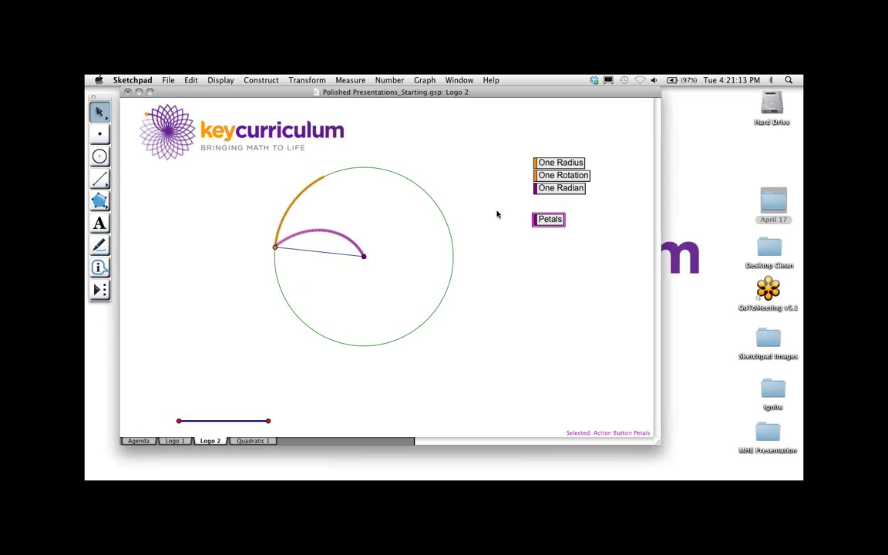
{"action": "left_click", "coordinate": [497, 211]}
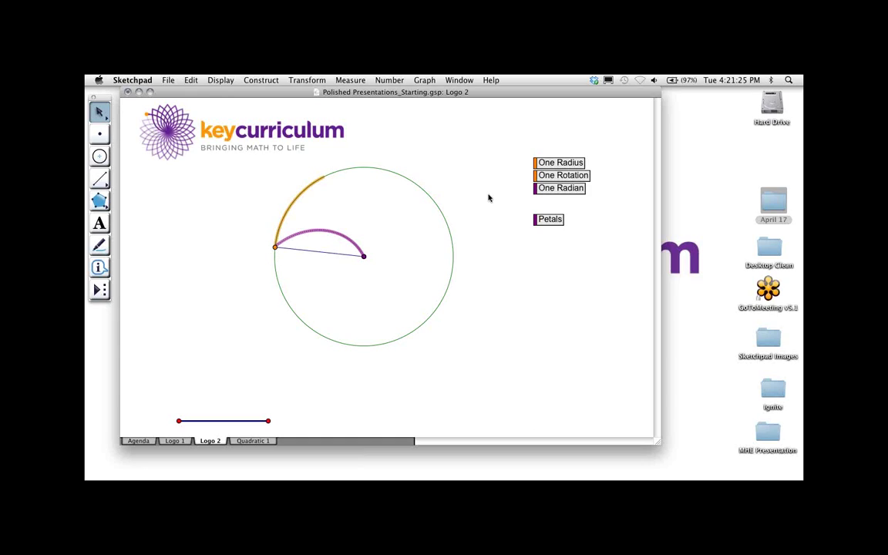
Step: Create a simultaneous presentation of One Rotation and Petals that deselects objects, stops motions and erases traces first, stopping after the first action stops
{"action": "left_click", "coordinate": [537, 176]}
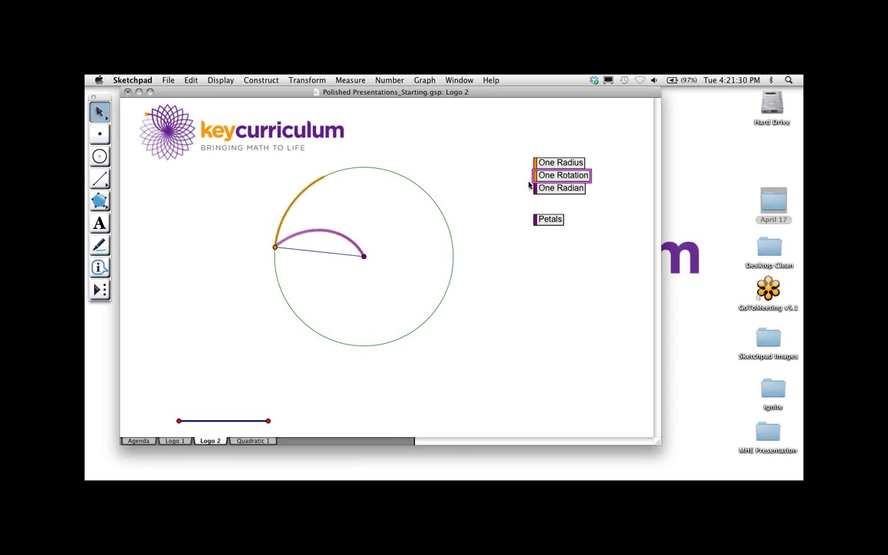
{"action": "left_click", "coordinate": [538, 220], "text": "shift"}
{"action": "left_click", "coordinate": [190, 80]}
{"action": "mouse_move", "coordinate": [208, 166]}
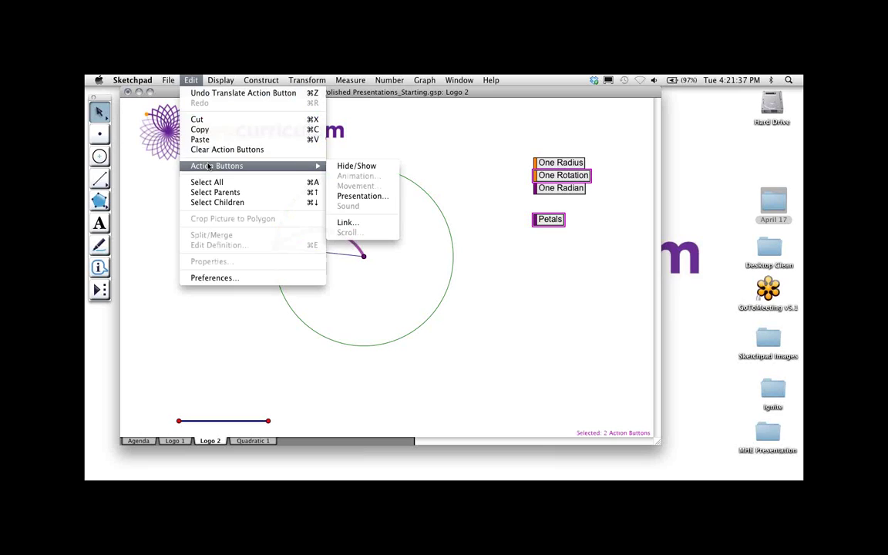
{"action": "left_click", "coordinate": [370, 197]}
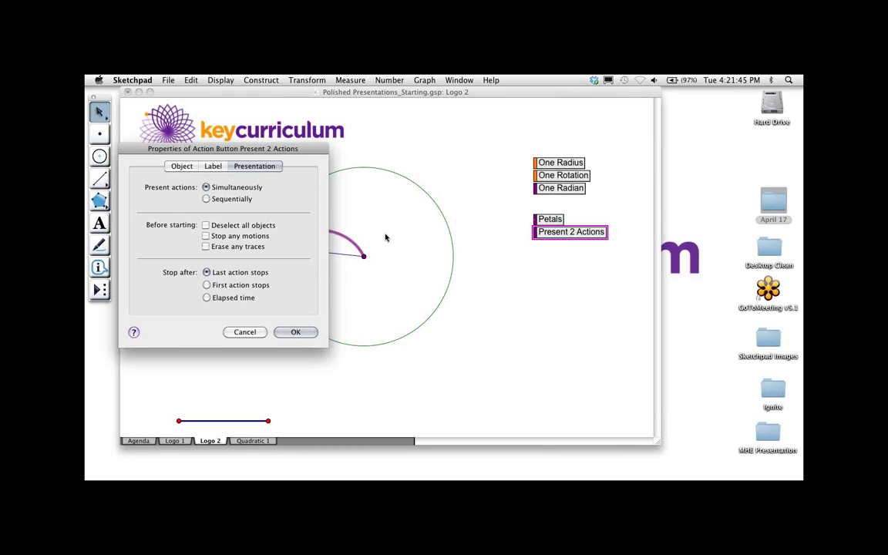
{"action": "left_click", "coordinate": [206, 286]}
{"action": "left_click", "coordinate": [205, 225]}
{"action": "left_click", "coordinate": [206, 236]}
{"action": "left_click", "coordinate": [206, 247]}
Step: Label the new presentation button One Circumference
{"action": "left_click", "coordinate": [215, 167]}
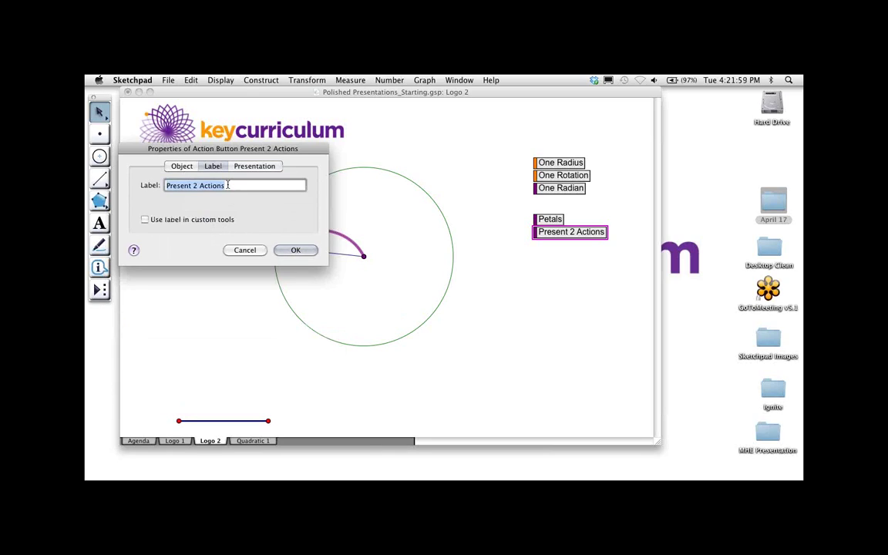
{"action": "type", "text": "One "}
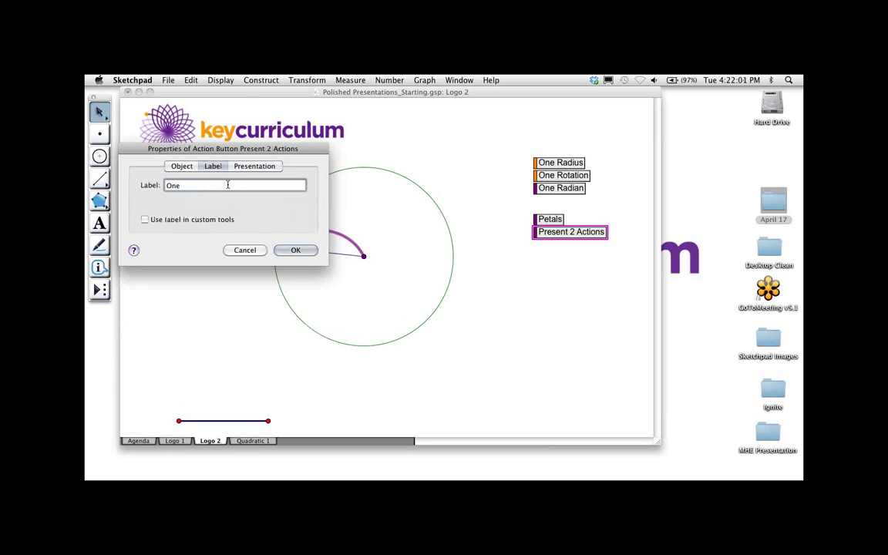
{"action": "type", "text": "Circumference"}
{"action": "left_click", "coordinate": [294, 249]}
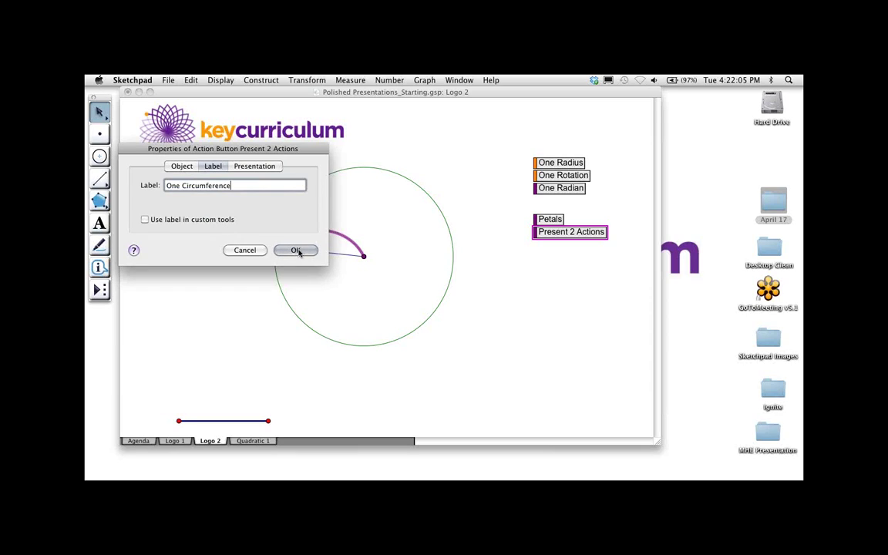
Step: Color the Petals button orange and play One Circumference
{"action": "left_click", "coordinate": [535, 219]}
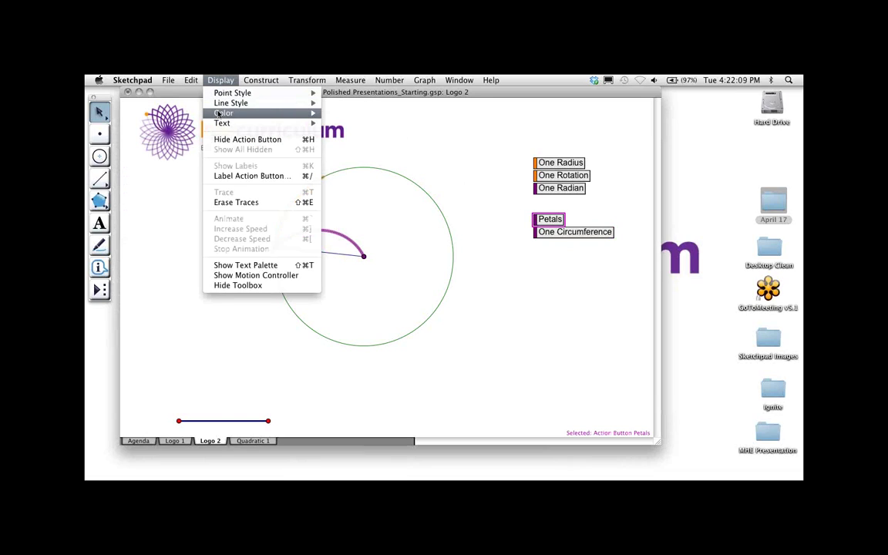
{"action": "left_click", "coordinate": [479, 175]}
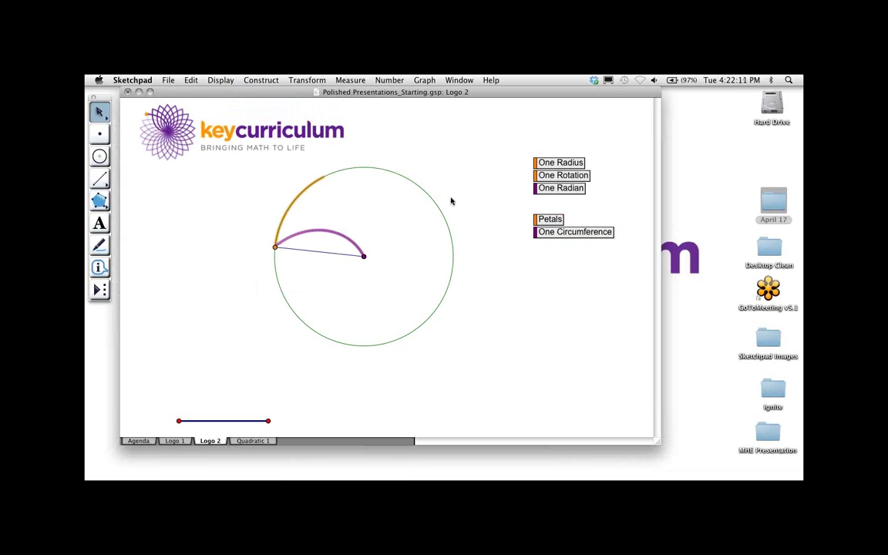
{"action": "left_click", "coordinate": [494, 268]}
{"action": "left_click", "coordinate": [559, 232]}
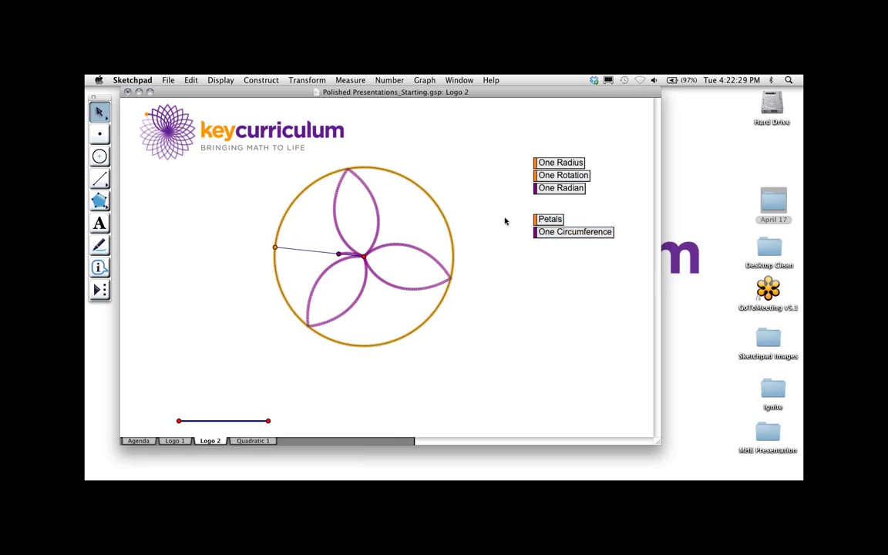
Step: Move the One Circumference button away, realign it directly beneath Petals with a small gap, and deselect both
{"action": "left_click_drag", "start_coordinate": [533, 234], "coordinate": [585, 271]}
{"action": "left_click", "coordinate": [541, 302]}
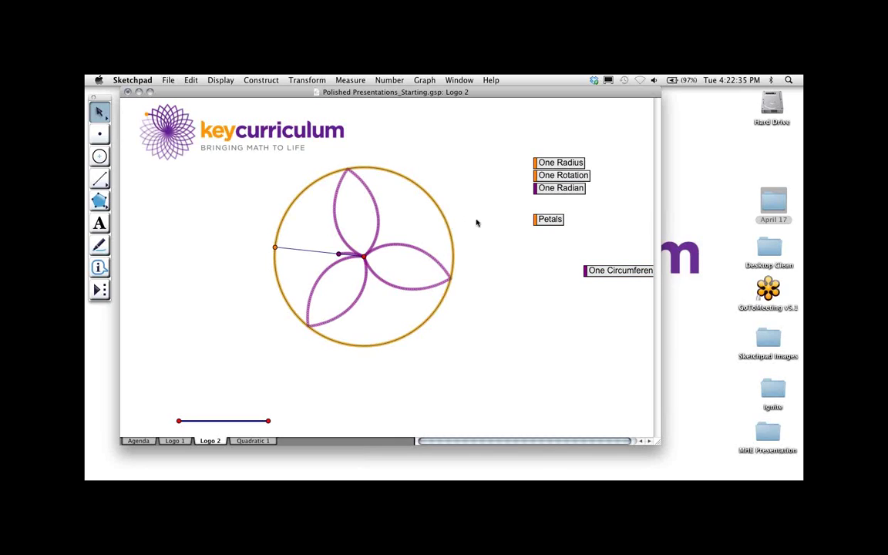
{"action": "left_click", "coordinate": [537, 220]}
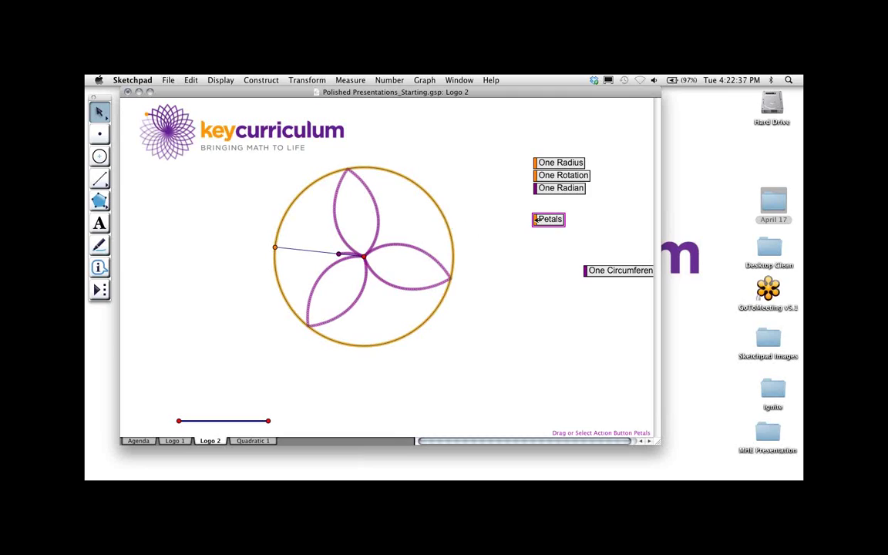
{"action": "left_click", "coordinate": [584, 272]}
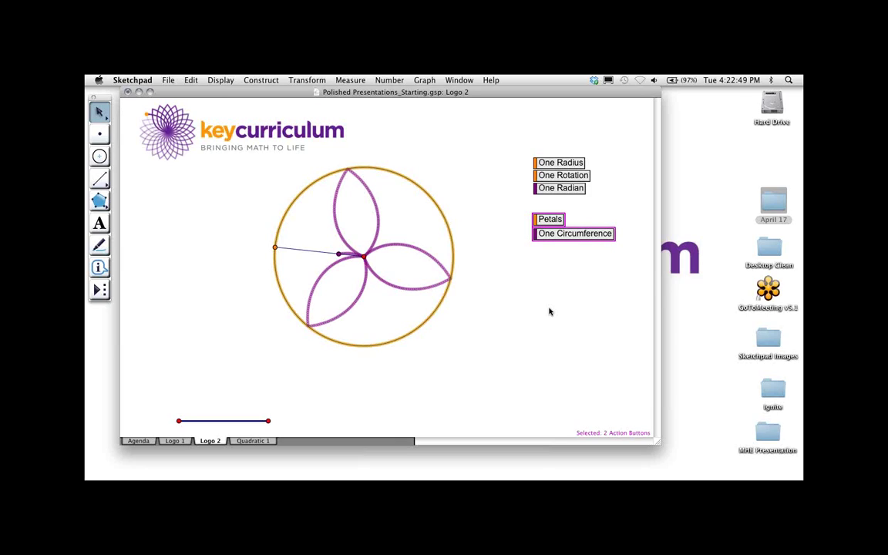
{"action": "left_click", "coordinate": [509, 265]}
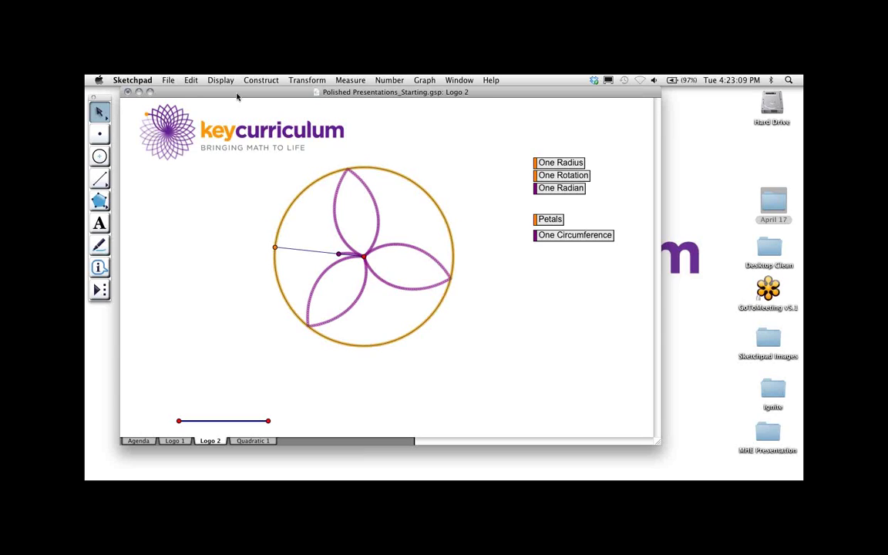
Step: Turn on fading of traces over time in this sketch's color preferences, with the fade rate at its slowest
{"action": "left_click", "coordinate": [168, 80]}
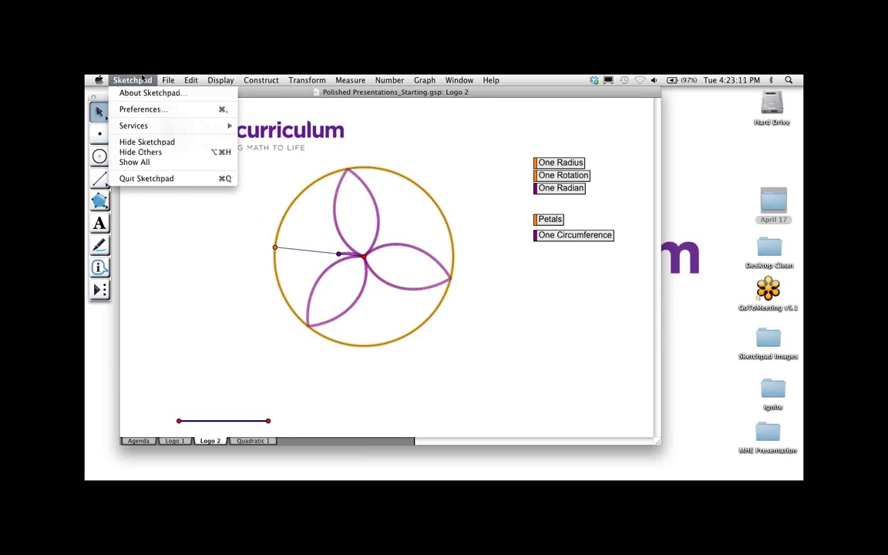
{"action": "mouse_move", "coordinate": [191, 80]}
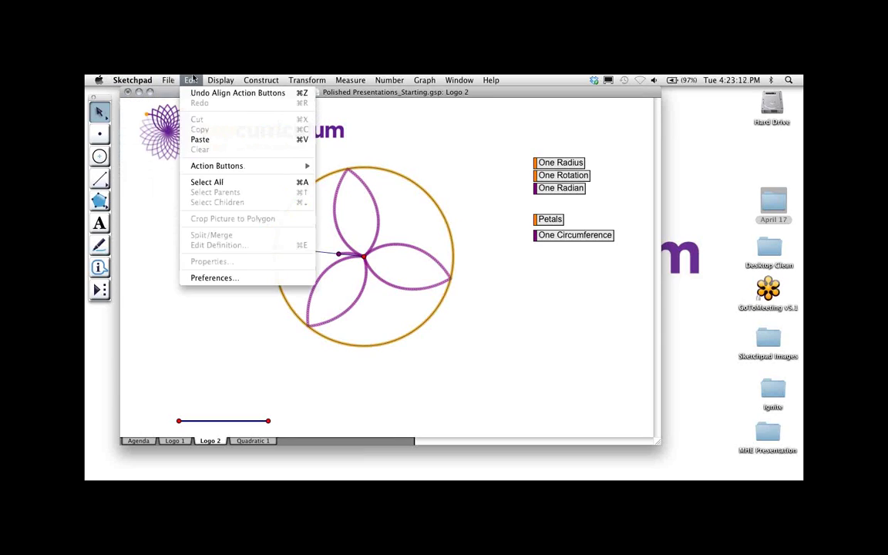
{"action": "left_click", "coordinate": [231, 278]}
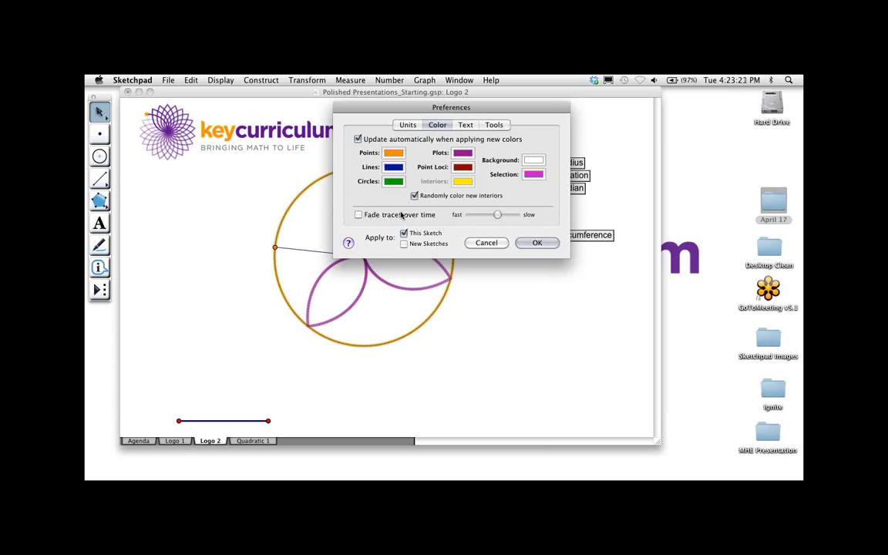
{"action": "left_click", "coordinate": [357, 215]}
{"action": "left_click_drag", "start_coordinate": [498, 214], "coordinate": [524, 218]}
{"action": "left_click", "coordinate": [535, 244]}
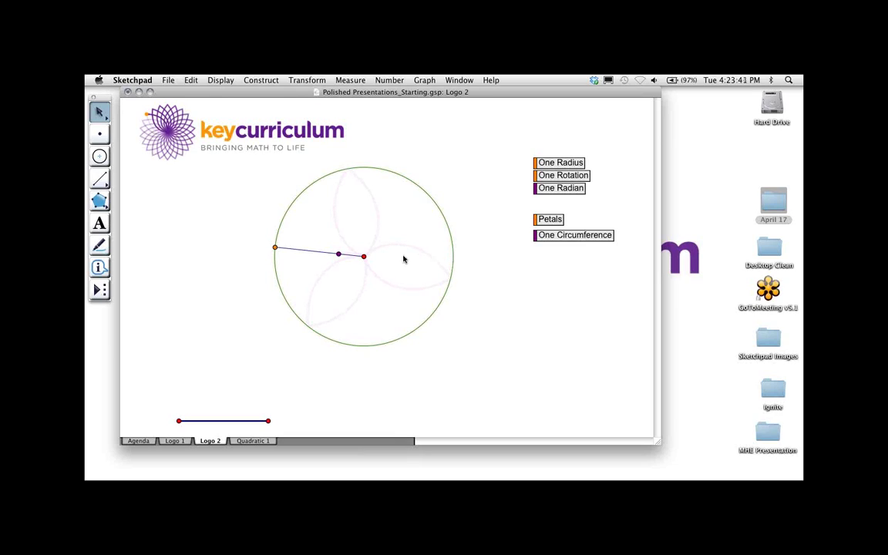
Step: Construct a point on the circle directly across from the orange point, level with the center, and color it black
{"action": "left_click", "coordinate": [99, 133]}
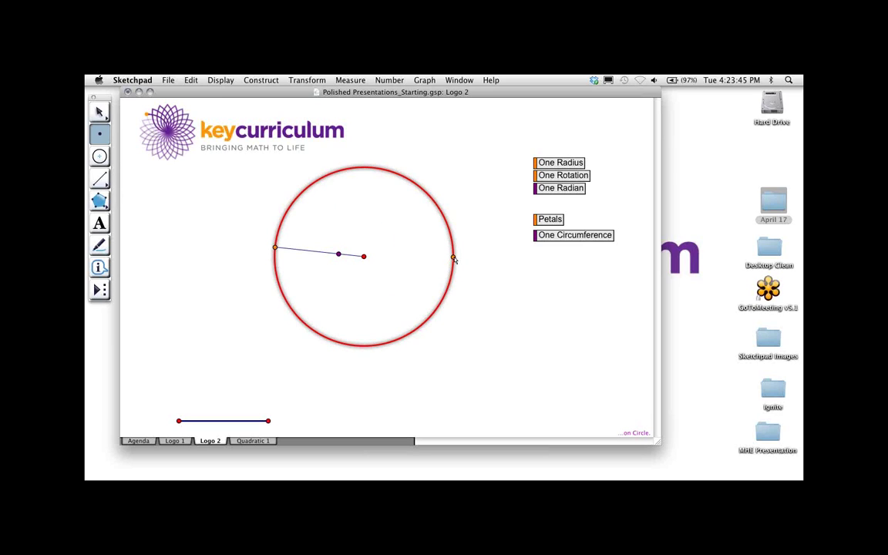
{"action": "left_click", "coordinate": [453, 257]}
{"action": "left_click", "coordinate": [220, 80]}
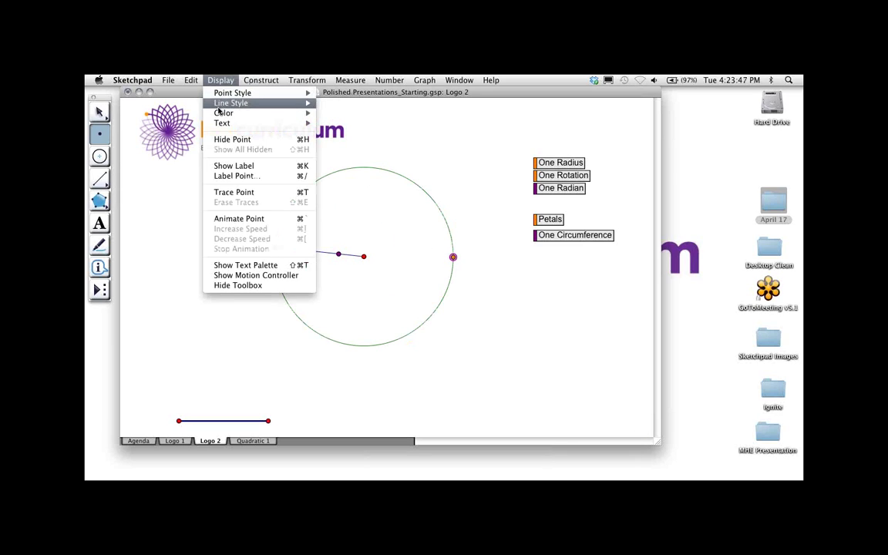
{"action": "mouse_move", "coordinate": [223, 113]}
{"action": "left_click", "coordinate": [347, 192]}
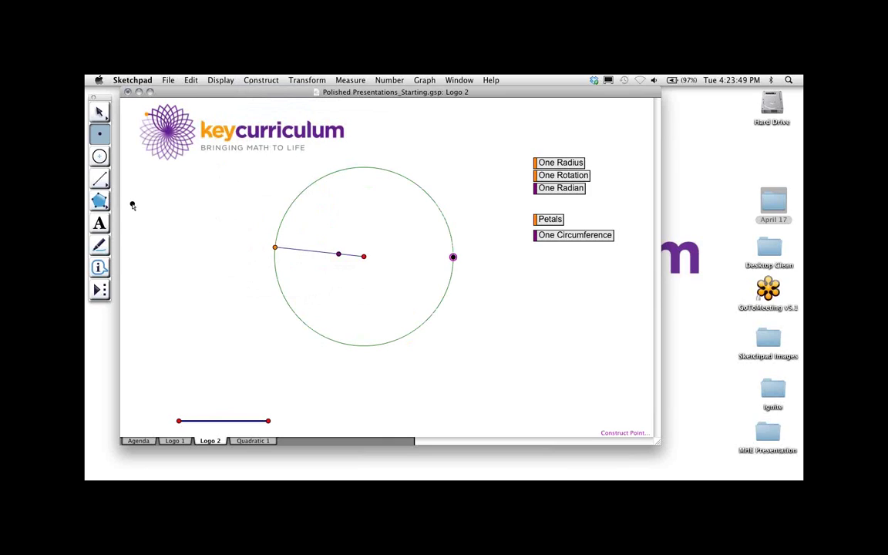
Step: Show the new black point's label and change it to Start
{"action": "left_click", "coordinate": [98, 222]}
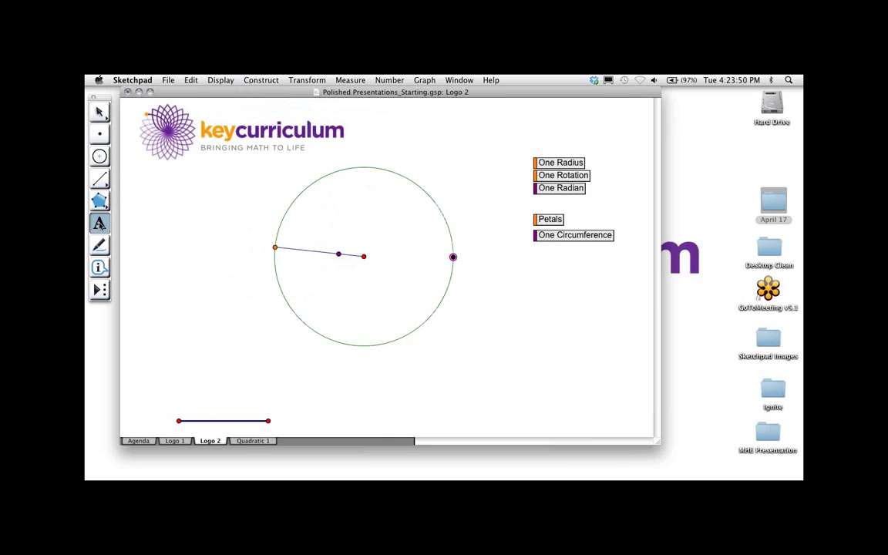
{"action": "left_click", "coordinate": [453, 258]}
{"action": "double_click", "coordinate": [460, 257]}
{"action": "type", "text": "Start"}
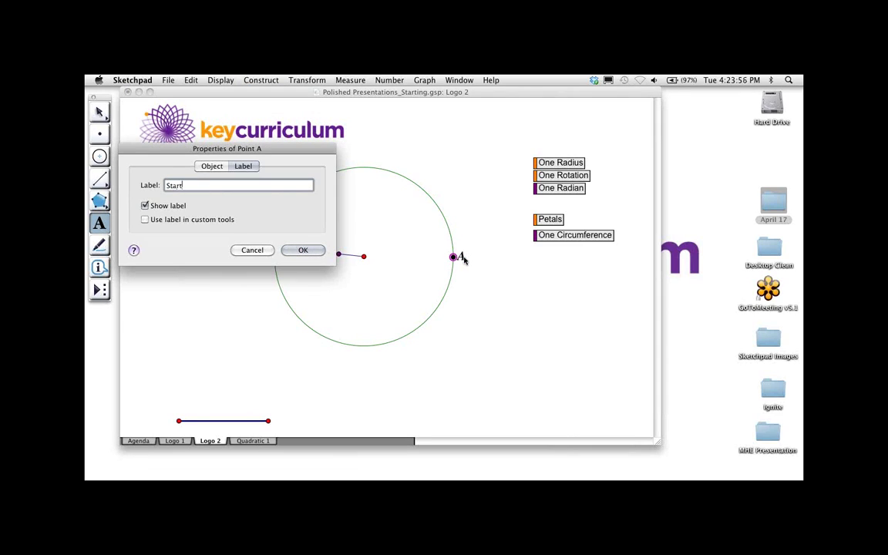
{"action": "key", "text": "Return"}
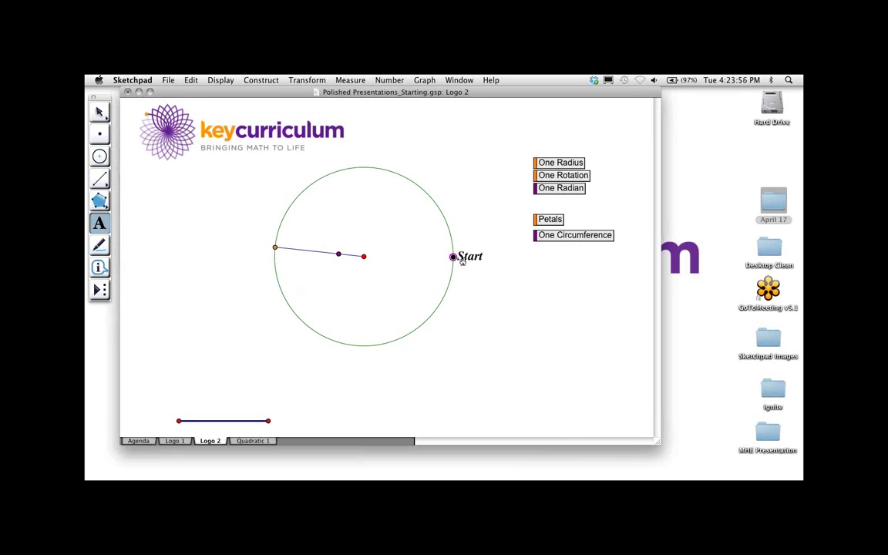
Step: Shift the orange point along the circle and create a Move Points button moving the purple point to the center and the orange point to Start
{"action": "left_click", "coordinate": [100, 113]}
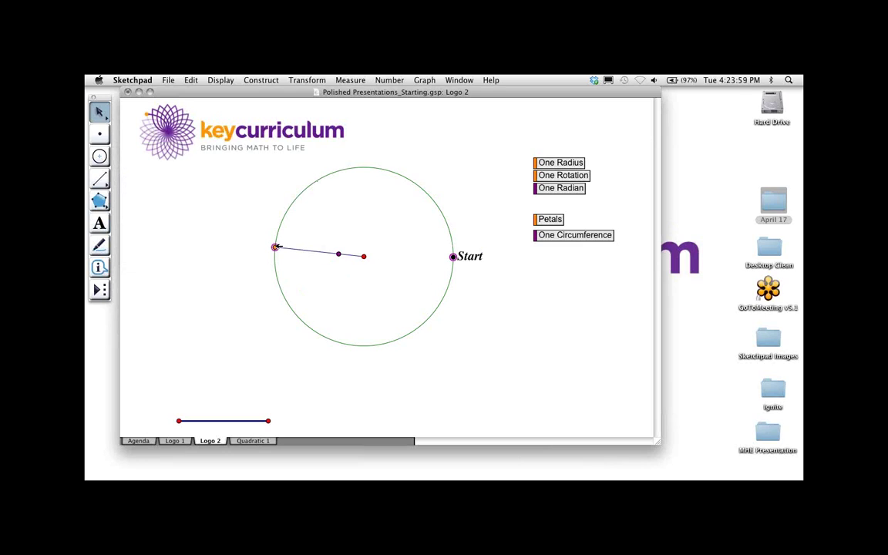
{"action": "mouse_move", "coordinate": [275, 247]}
{"action": "left_mouse_down"}
{"action": "mouse_move", "coordinate": [469, 239]}
{"action": "mouse_move", "coordinate": [410, 197]}
{"action": "mouse_move", "coordinate": [287, 253]}
{"action": "left_mouse_up"}
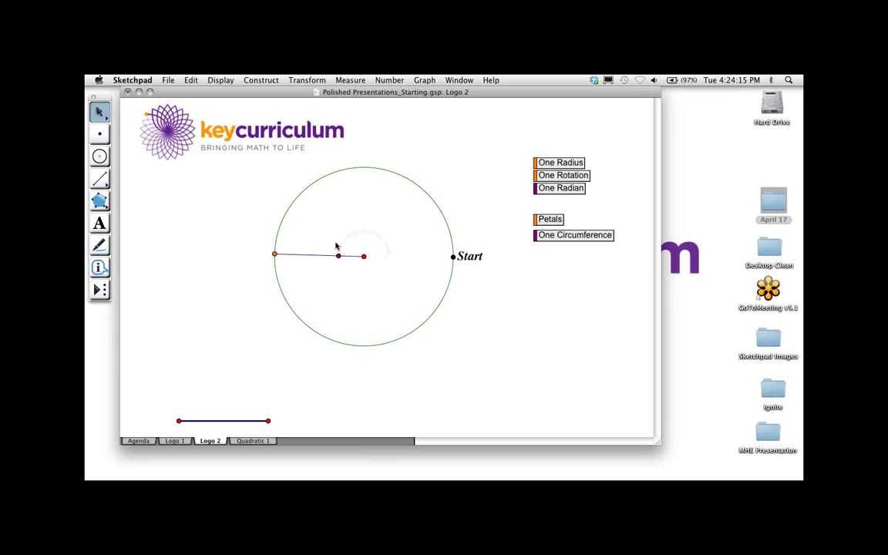
{"action": "left_click", "coordinate": [339, 255]}
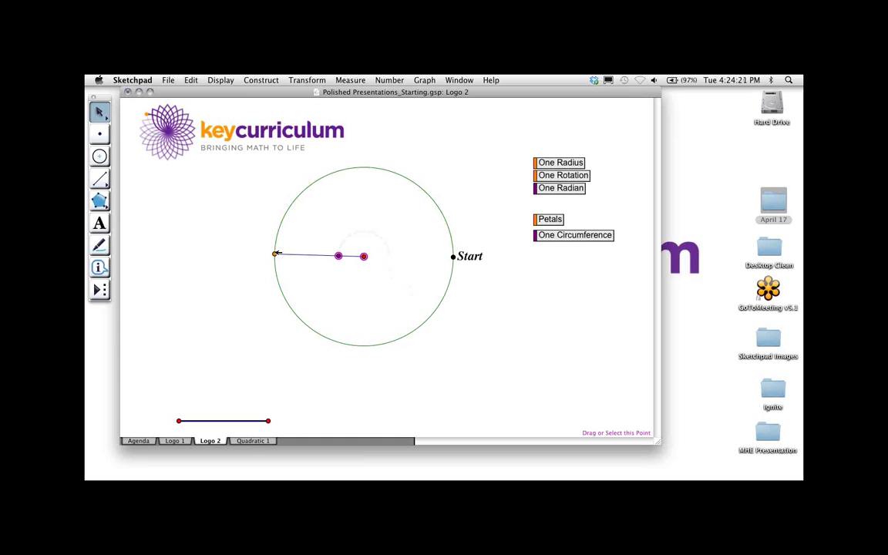
{"action": "left_click", "coordinate": [275, 253]}
{"action": "left_click", "coordinate": [453, 256]}
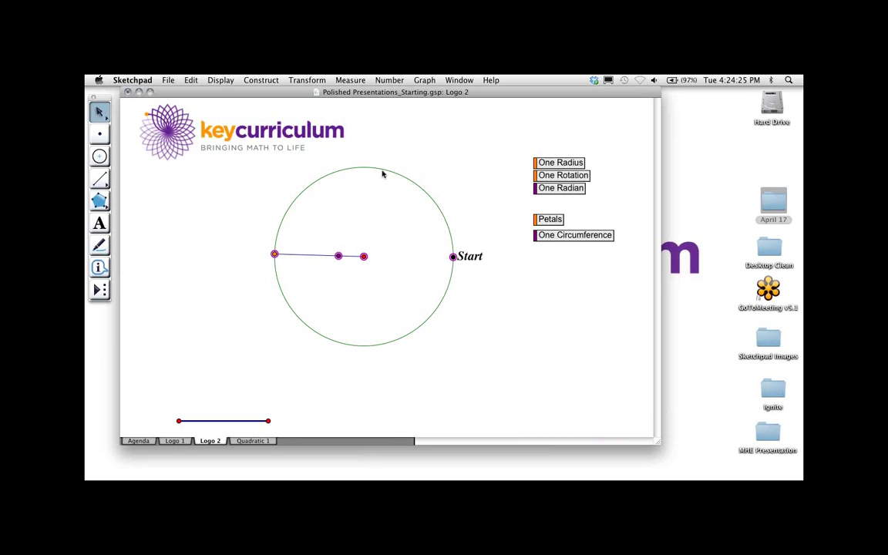
{"action": "left_click", "coordinate": [190, 80]}
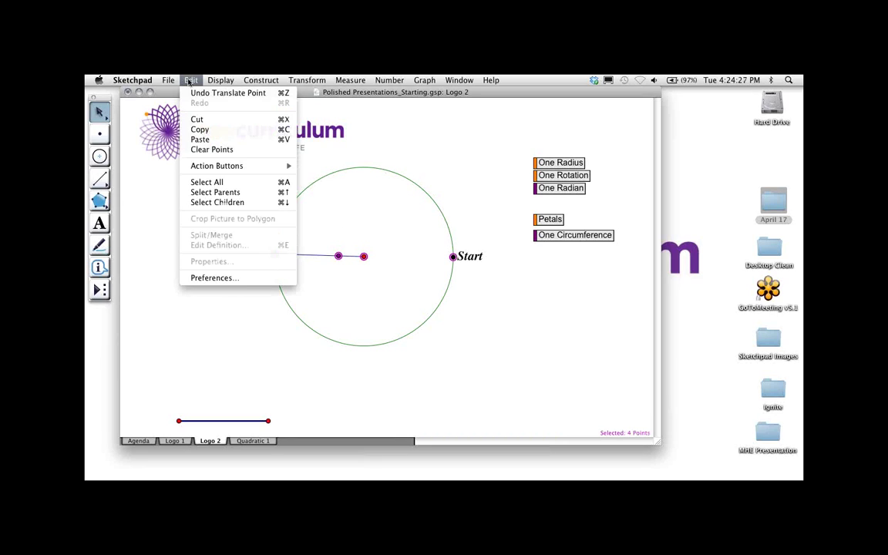
{"action": "mouse_move", "coordinate": [217, 166]}
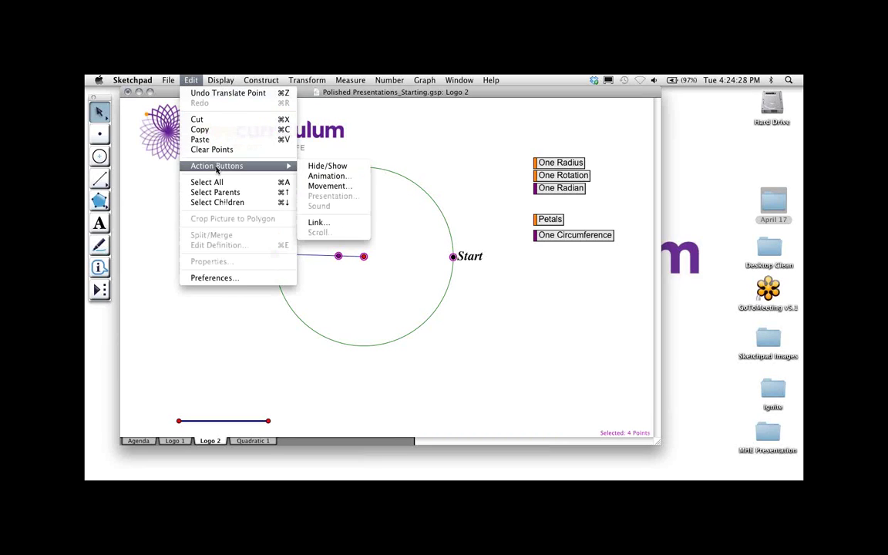
{"action": "left_click", "coordinate": [326, 191]}
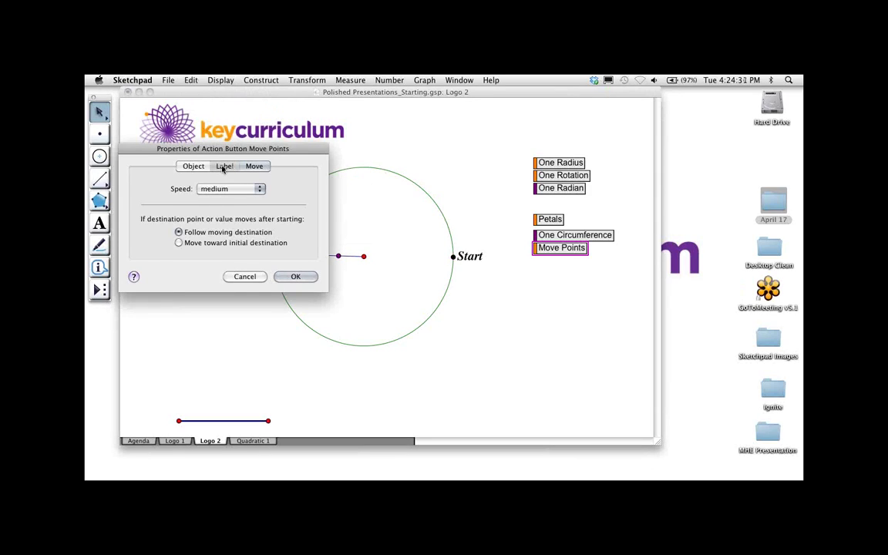
{"action": "left_click", "coordinate": [223, 167]}
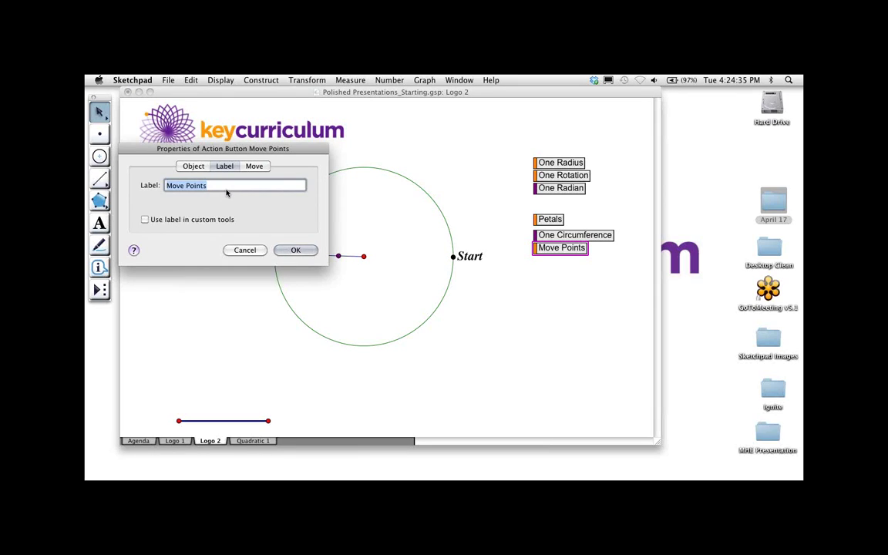
{"action": "left_click", "coordinate": [299, 252]}
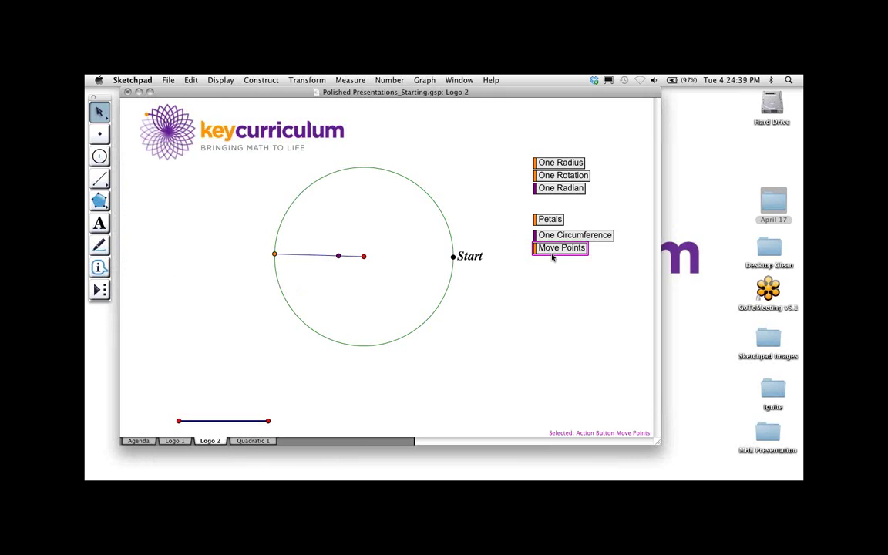
Step: Nudge the Move Points button down to leave a gap beneath One Circumference, and deselect it
{"action": "key", "text": "Down"}
{"action": "key", "text": "Down"}
{"action": "key", "text": "Down"}
{"action": "key", "text": "Down"}
{"action": "key", "text": "Down"}
{"action": "key", "text": "Down"}
{"action": "key", "text": "Down"}
{"action": "key", "text": "Down"}
{"action": "key", "text": "Down"}
{"action": "key", "text": "Down"}
{"action": "key", "text": "Down"}
{"action": "key", "text": "Down"}
{"action": "key", "text": "Down"}
{"action": "key", "text": "Down"}
{"action": "key", "text": "Down"}
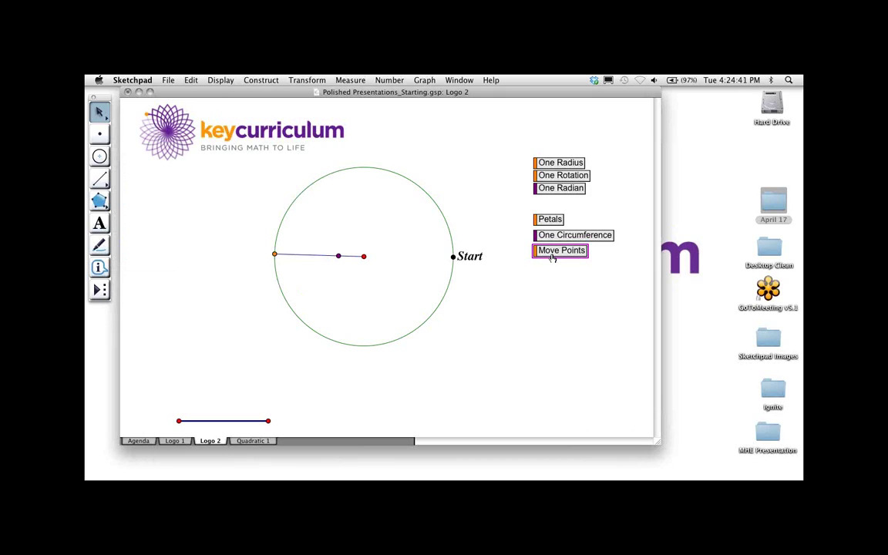
{"action": "left_click", "coordinate": [482, 232]}
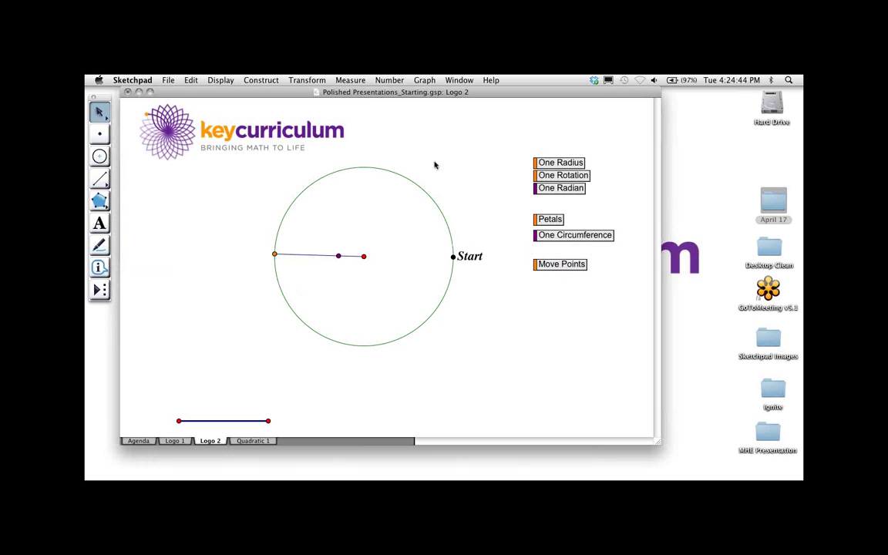
Step: Hide the Start point on the circle
{"action": "left_click", "coordinate": [536, 266]}
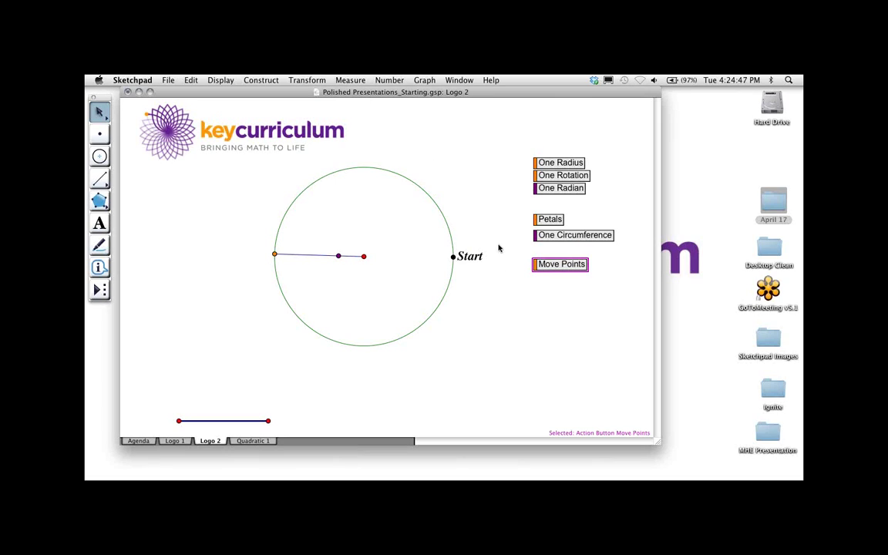
{"action": "left_click", "coordinate": [451, 267]}
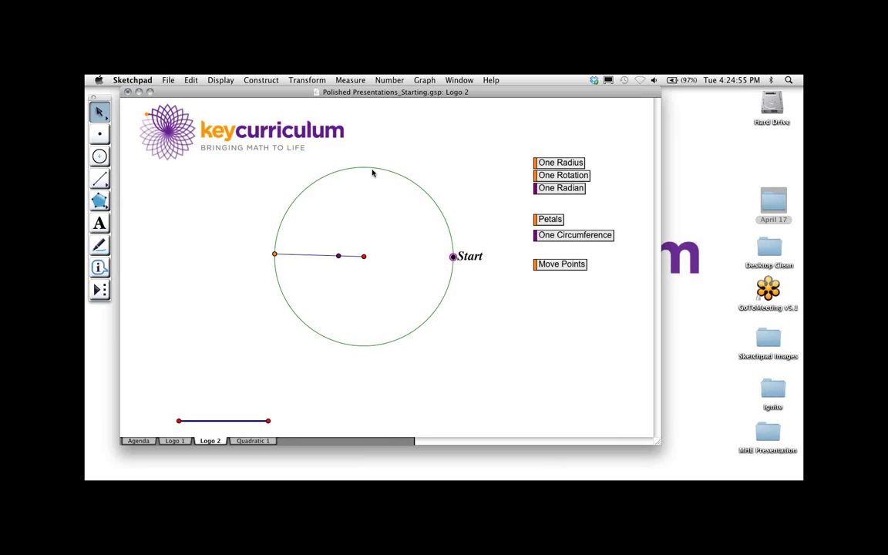
{"action": "left_click", "coordinate": [229, 80]}
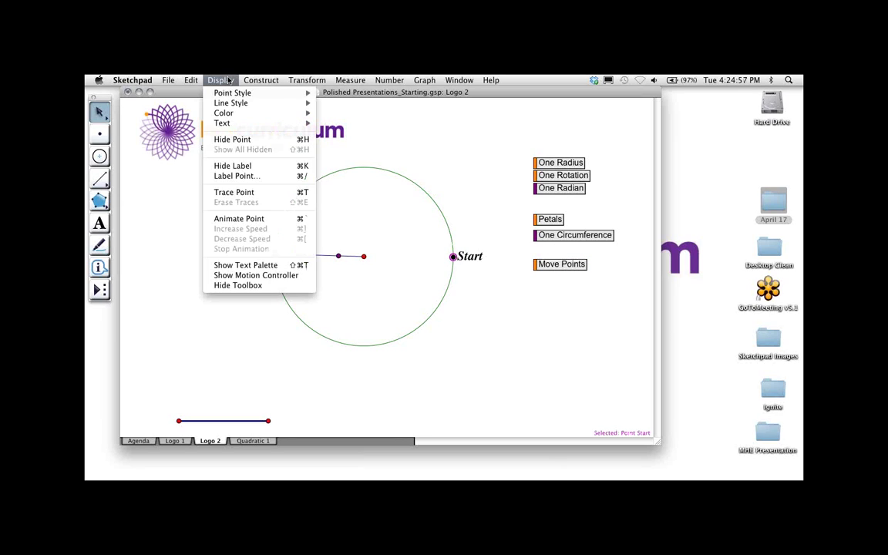
{"action": "left_click", "coordinate": [233, 139]}
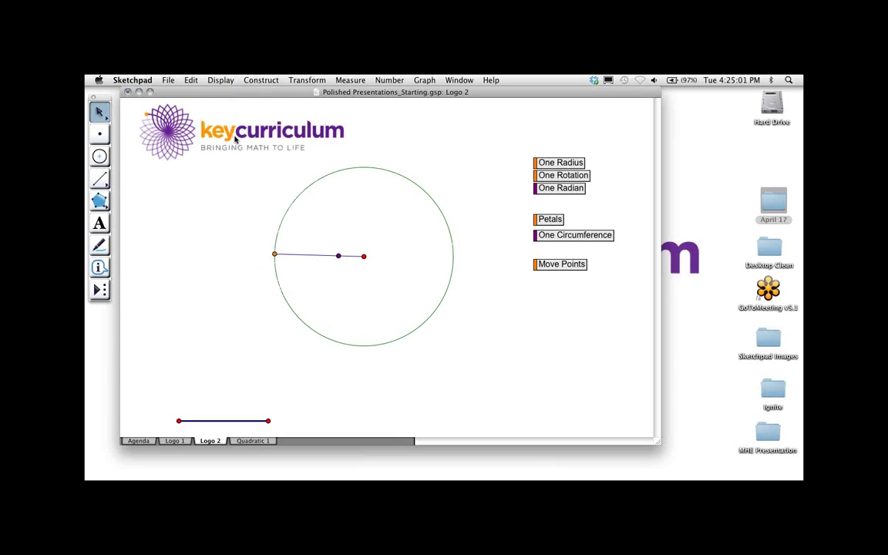
Step: Create a presentation button for Move Points that deselects all objects, stops any motions and erases any traces before starting
{"action": "left_click", "coordinate": [533, 265]}
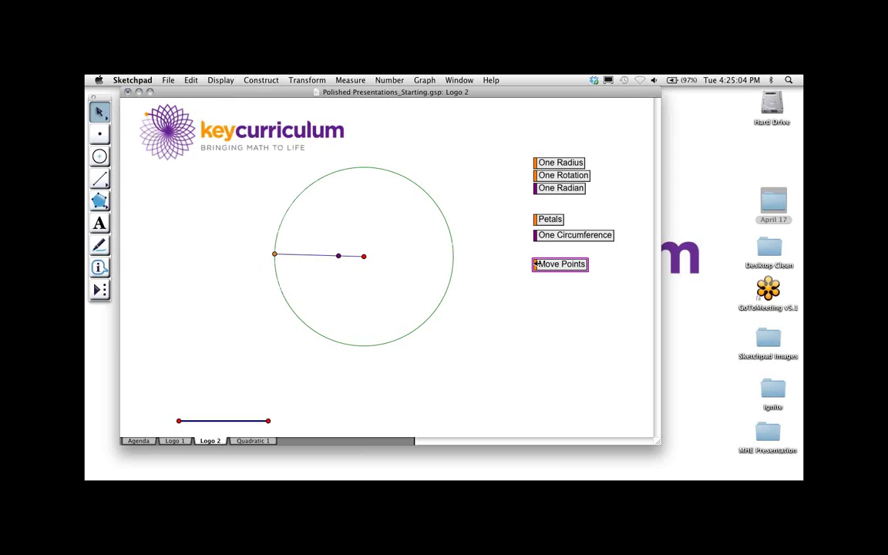
{"action": "left_click", "coordinate": [190, 80]}
{"action": "mouse_move", "coordinate": [289, 166]}
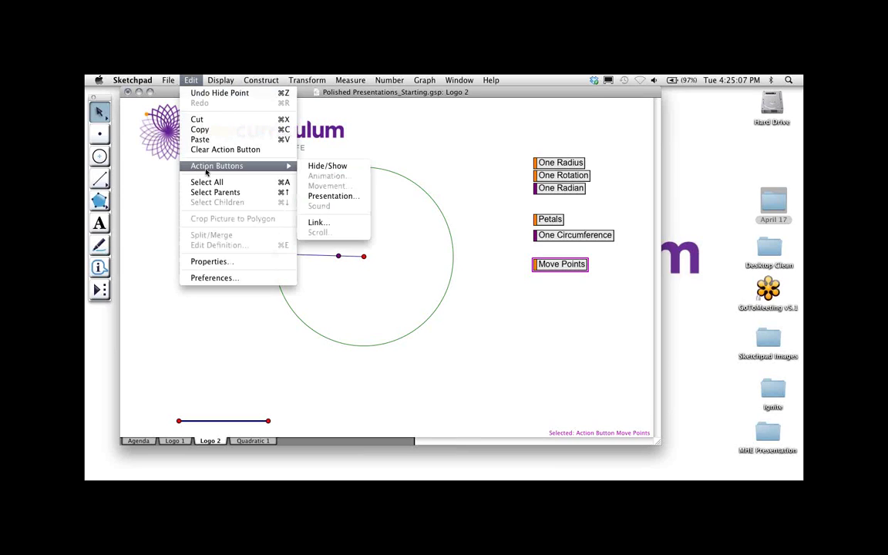
{"action": "left_click", "coordinate": [334, 197]}
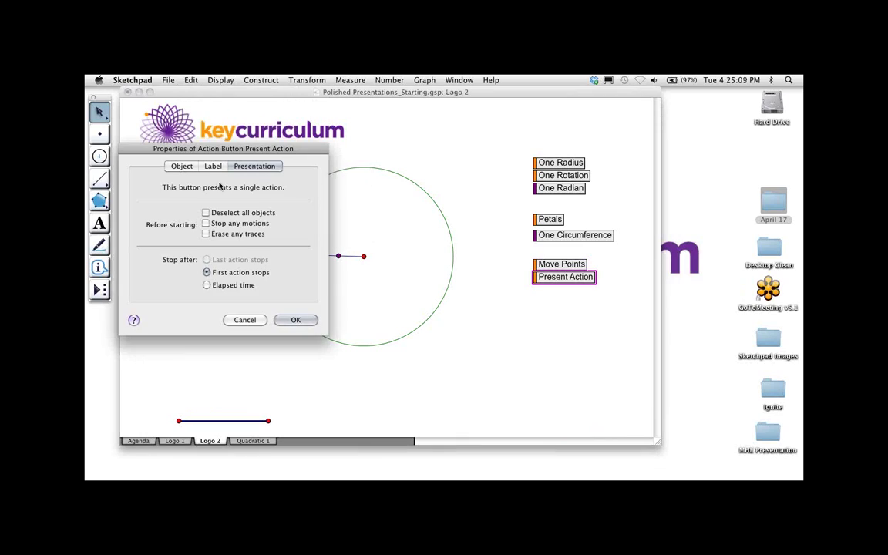
{"action": "left_click", "coordinate": [206, 233]}
{"action": "left_click", "coordinate": [206, 223]}
{"action": "left_click", "coordinate": [206, 213]}
Step: Label the new presentation button Reset and run it
{"action": "left_click", "coordinate": [214, 166]}
{"action": "type", "text": "Reset"}
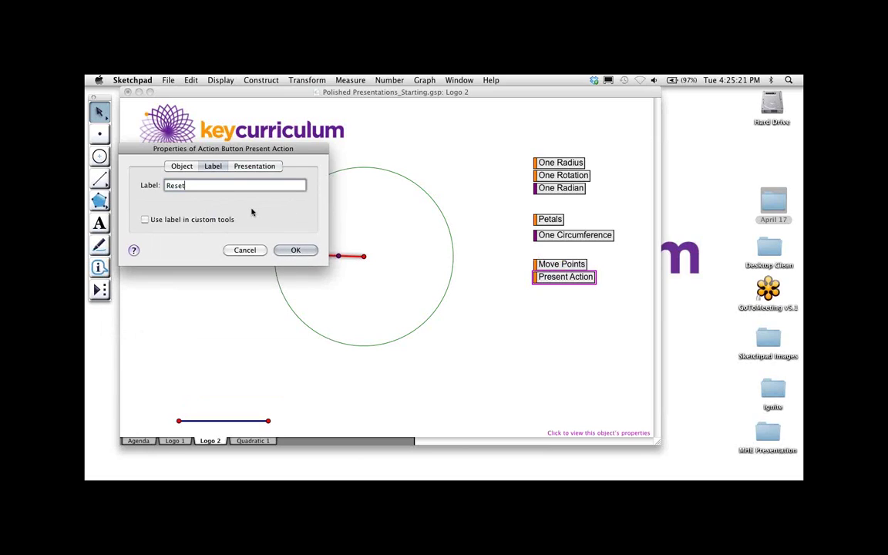
{"action": "left_click", "coordinate": [295, 250]}
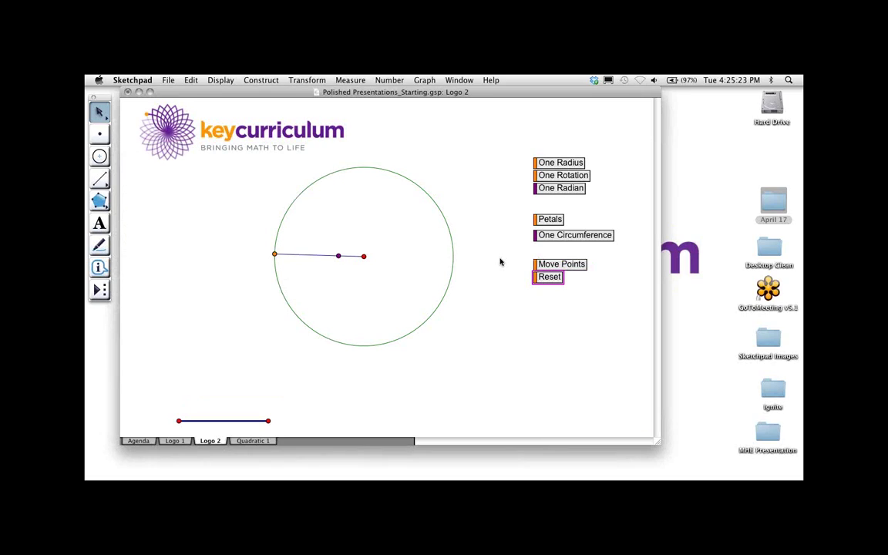
{"action": "left_click", "coordinate": [548, 278]}
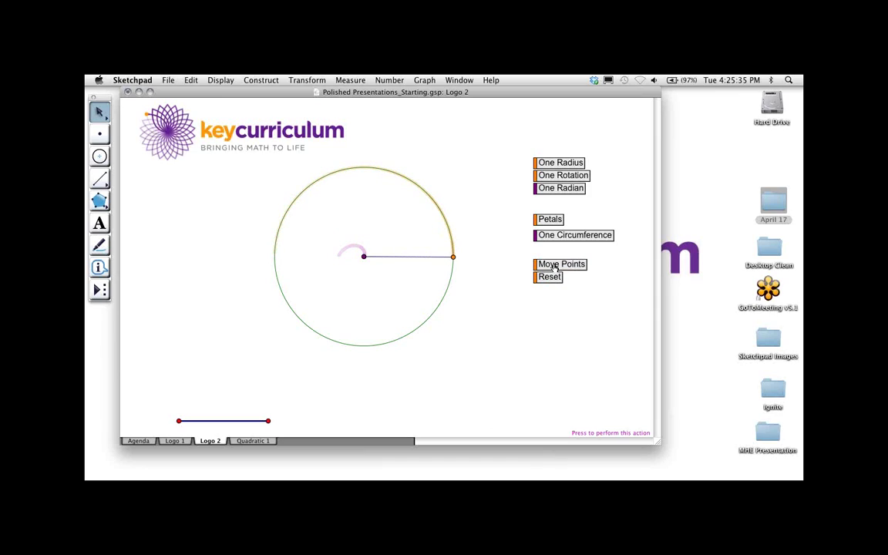
Step: Set the Move Points button's movement speed to instant
{"action": "right_click", "coordinate": [554, 266]}
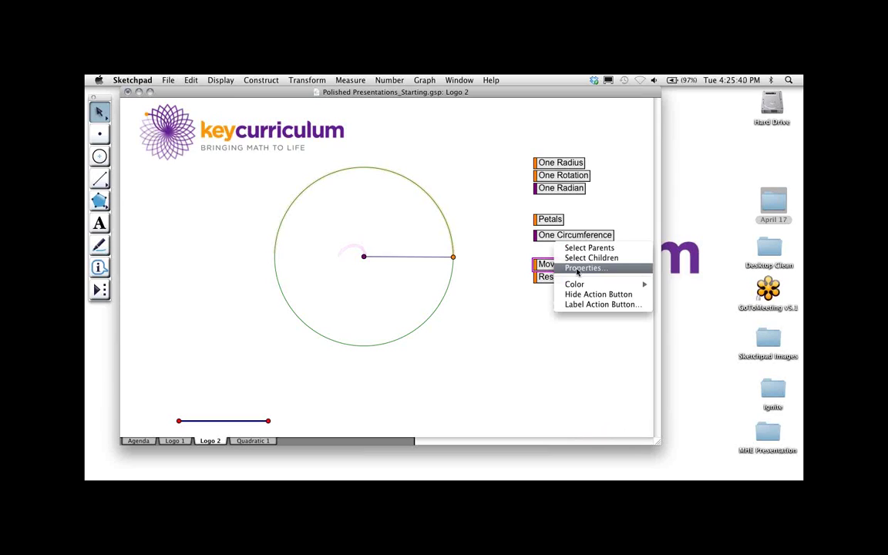
{"action": "left_click", "coordinate": [577, 268]}
{"action": "left_click", "coordinate": [255, 167]}
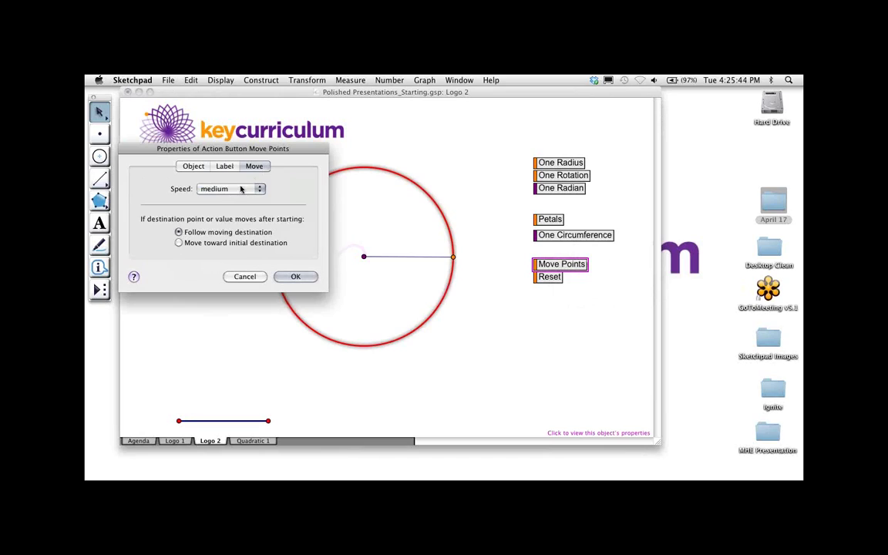
{"action": "left_click", "coordinate": [241, 188]}
{"action": "left_click", "coordinate": [248, 208]}
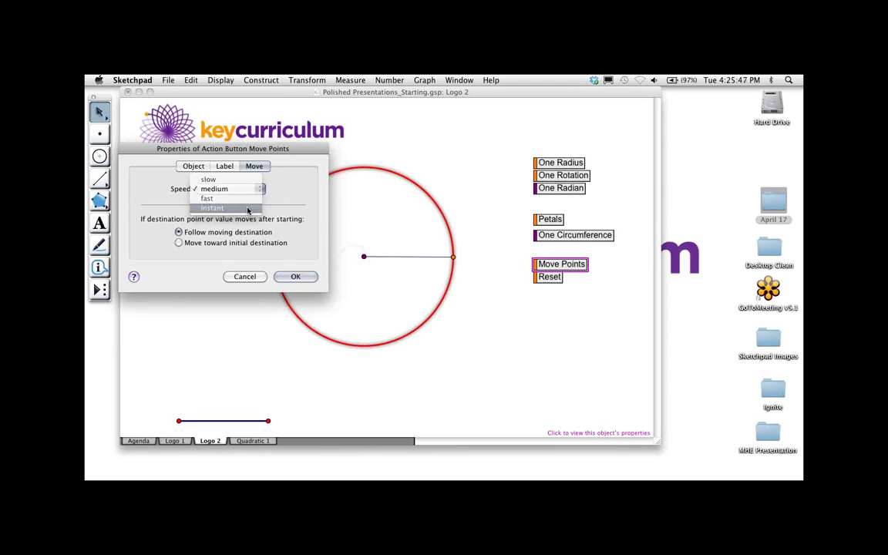
{"action": "left_click", "coordinate": [298, 277]}
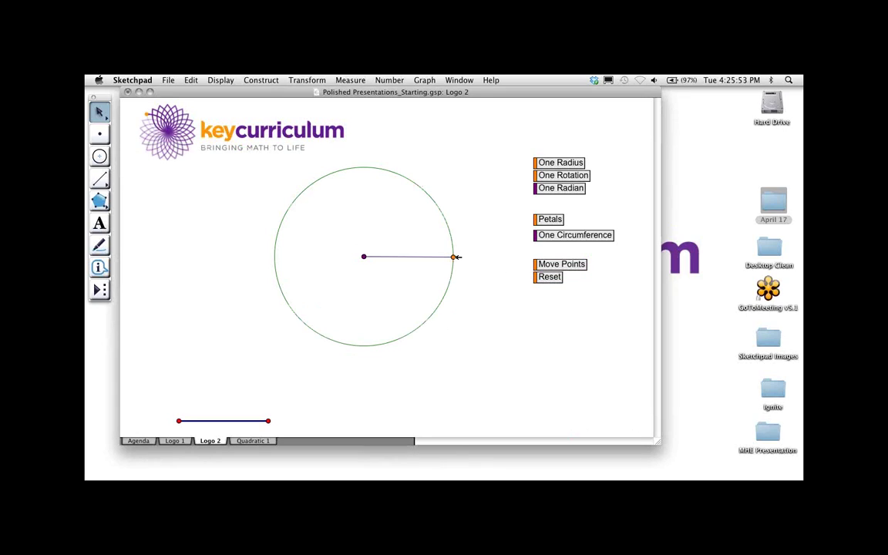
Step: Displace the orange point along the circle and the inner purple point off the center, and run Reset to test it
{"action": "mouse_move", "coordinate": [456, 257]}
{"action": "left_mouse_down"}
{"action": "mouse_move", "coordinate": [331, 174]}
{"action": "mouse_move", "coordinate": [320, 179]}
{"action": "left_mouse_up"}
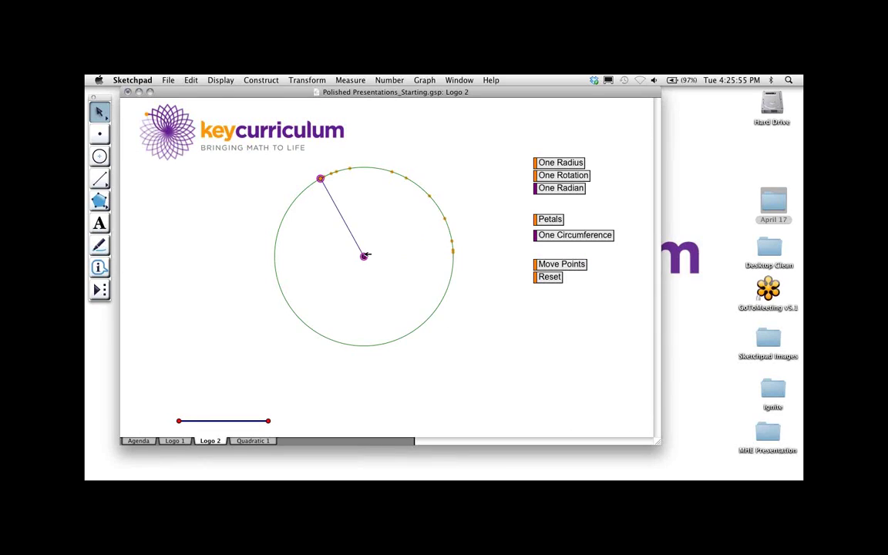
{"action": "mouse_move", "coordinate": [364, 256]}
{"action": "left_mouse_down"}
{"action": "mouse_move", "coordinate": [331, 197]}
{"action": "mouse_move", "coordinate": [367, 261]}
{"action": "left_mouse_up"}
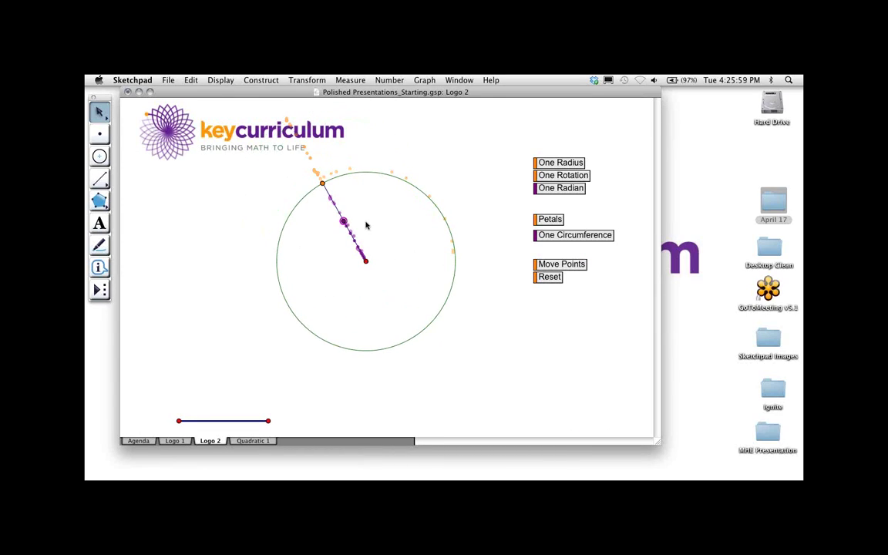
{"action": "left_click", "coordinate": [549, 277]}
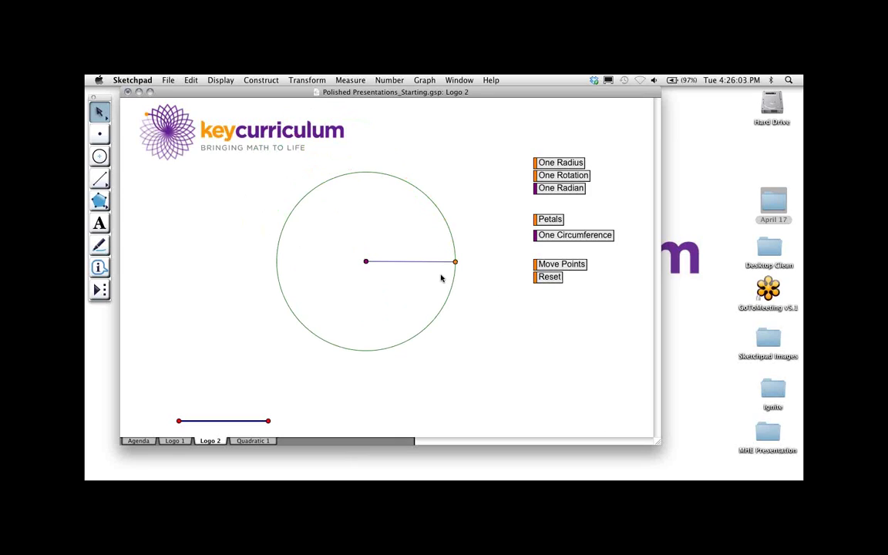
Step: Color the Reset button purple
{"action": "left_click", "coordinate": [536, 276]}
{"action": "left_click", "coordinate": [221, 80]}
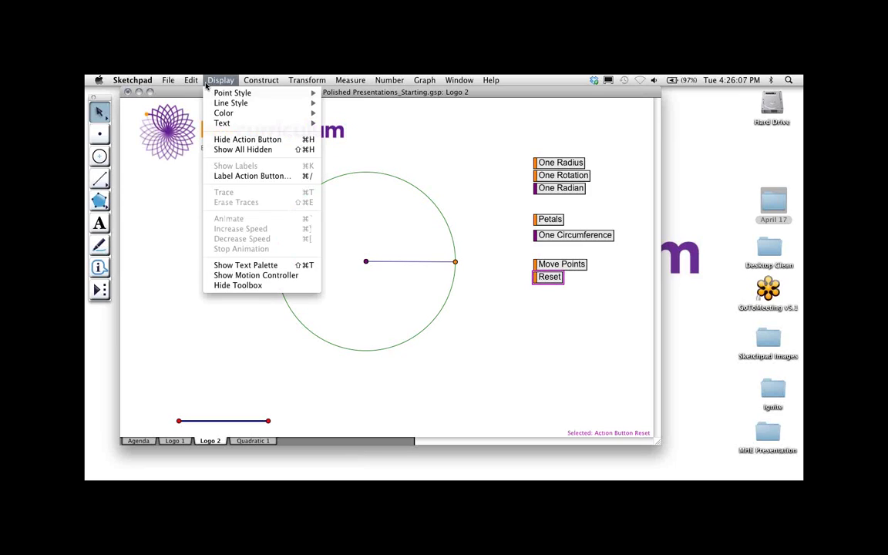
{"action": "mouse_move", "coordinate": [220, 113]}
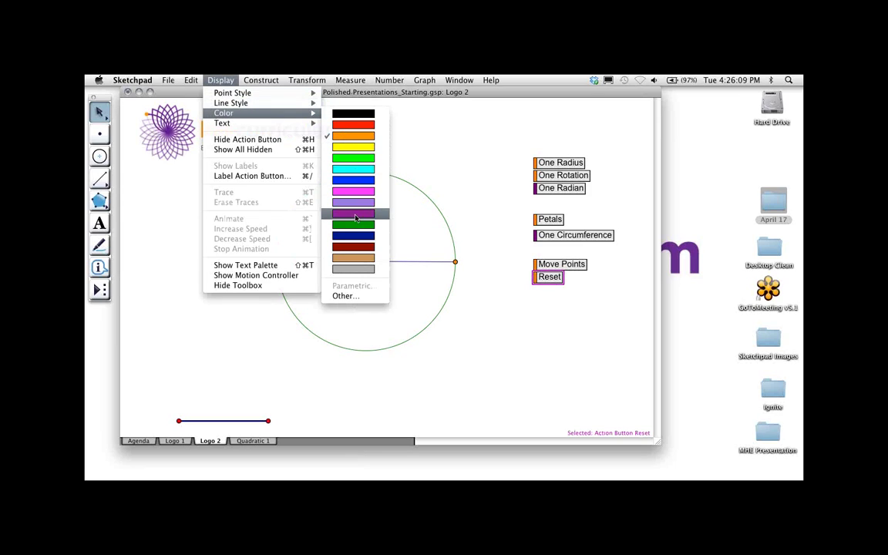
{"action": "left_click", "coordinate": [428, 207]}
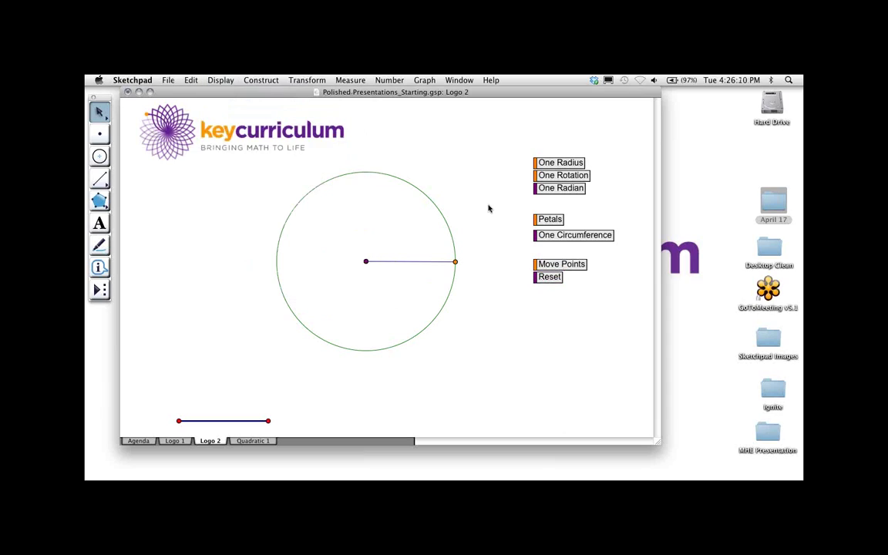
Step: Play the One Radian and One Circumference animations, and reset the points
{"action": "left_click", "coordinate": [559, 192]}
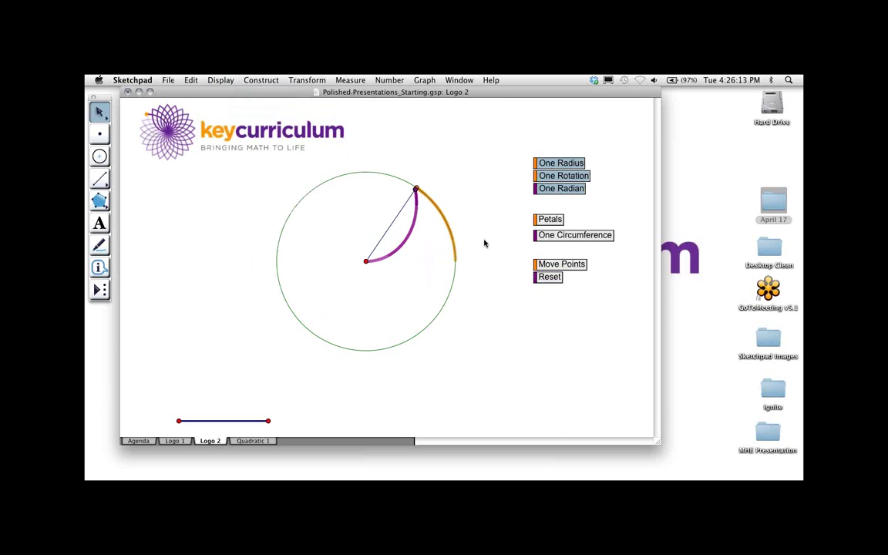
{"action": "left_click", "coordinate": [540, 236]}
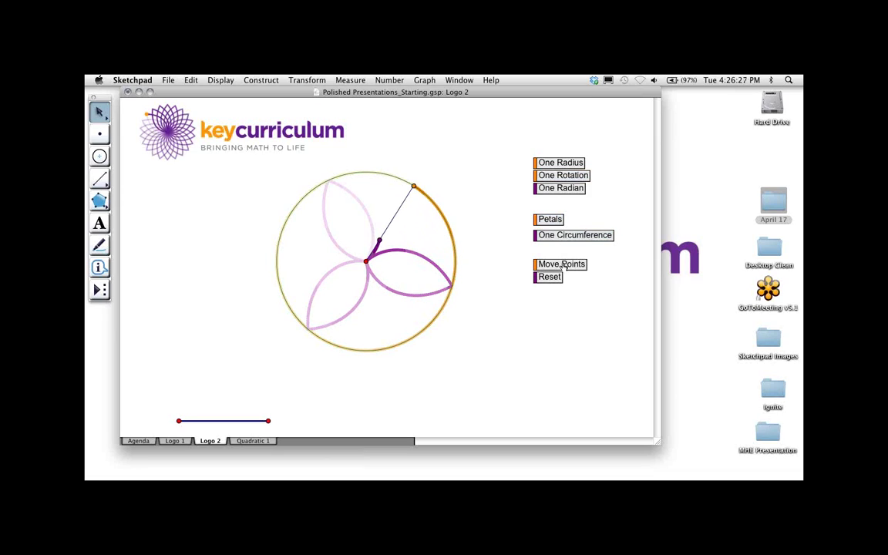
{"action": "left_click", "coordinate": [550, 277]}
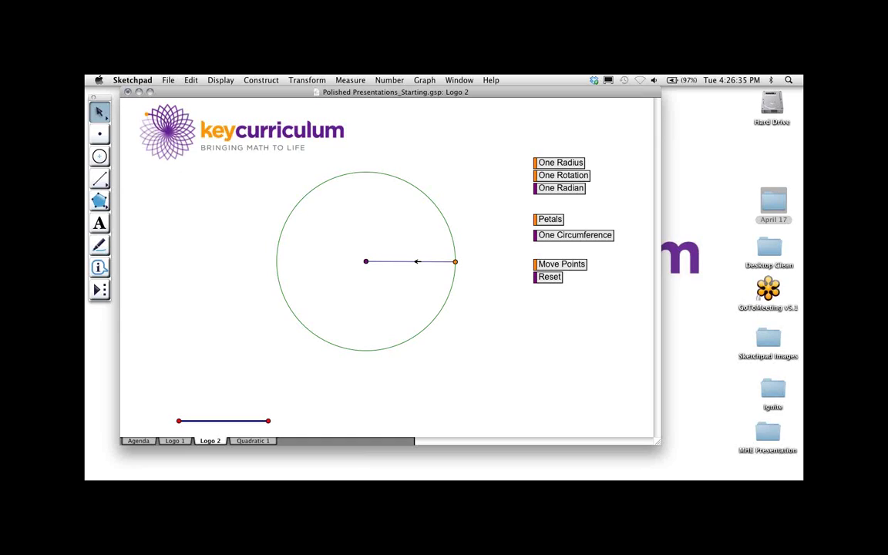
Step: Create an animation button for the purple segment point and the orange circle point, with the segment point moving bidirectionally at speed 1.6
{"action": "left_click", "coordinate": [416, 261]}
{"action": "left_click", "coordinate": [455, 261], "text": "shift"}
{"action": "left_click", "coordinate": [506, 267]}
{"action": "left_click", "coordinate": [456, 262]}
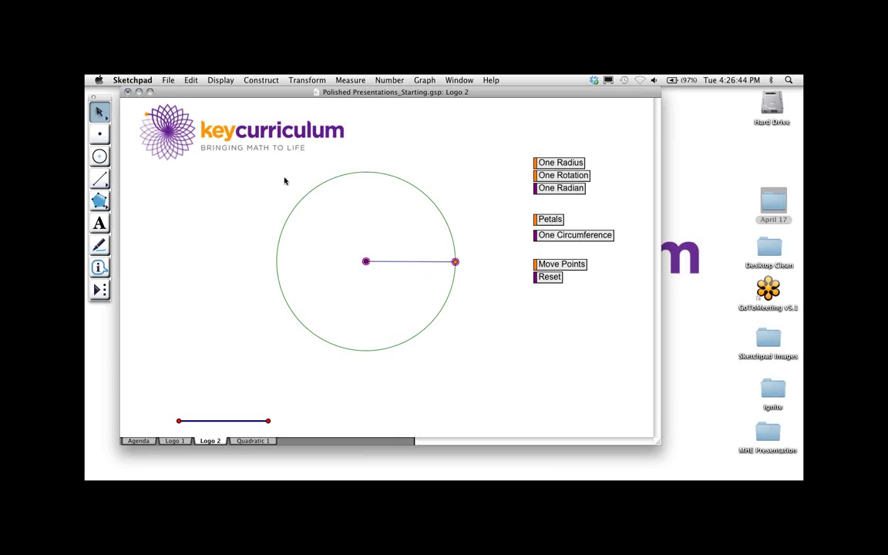
{"action": "left_click", "coordinate": [190, 81]}
{"action": "mouse_move", "coordinate": [212, 165]}
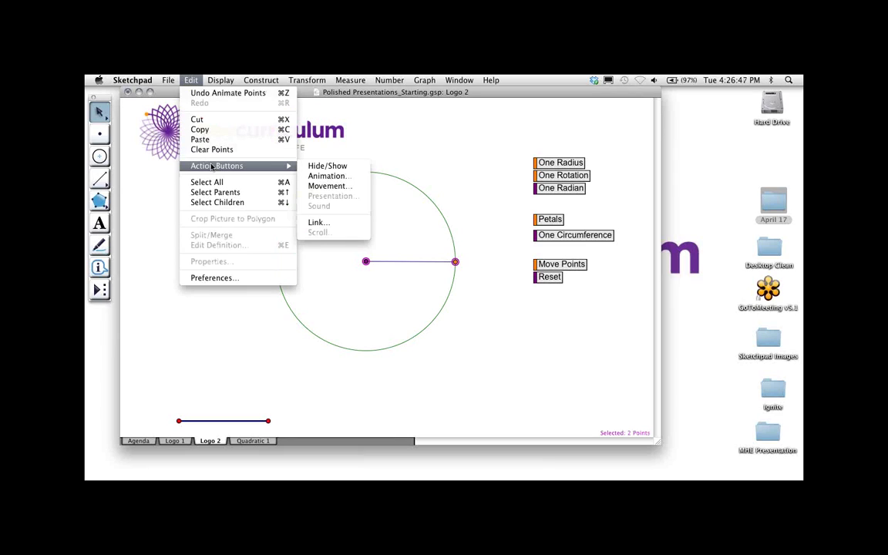
{"action": "left_click", "coordinate": [325, 177]}
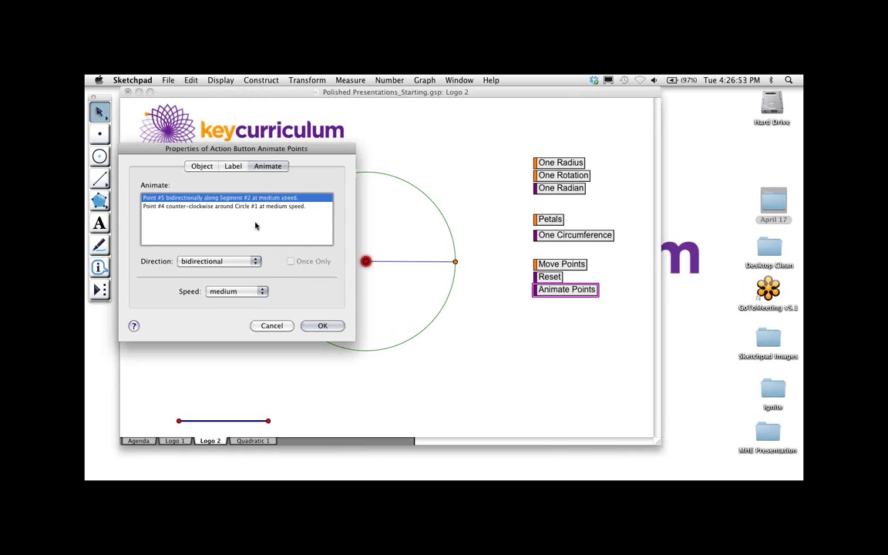
{"action": "left_click", "coordinate": [239, 296]}
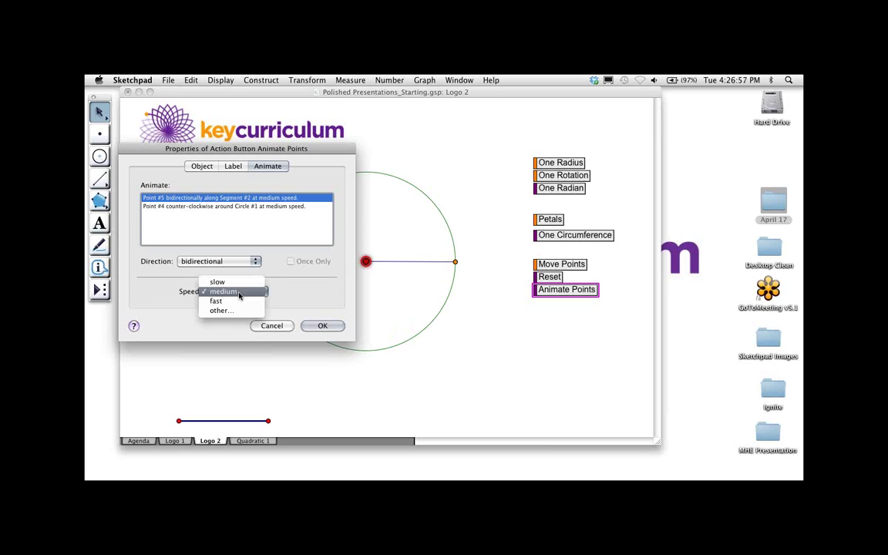
{"action": "left_click", "coordinate": [241, 309]}
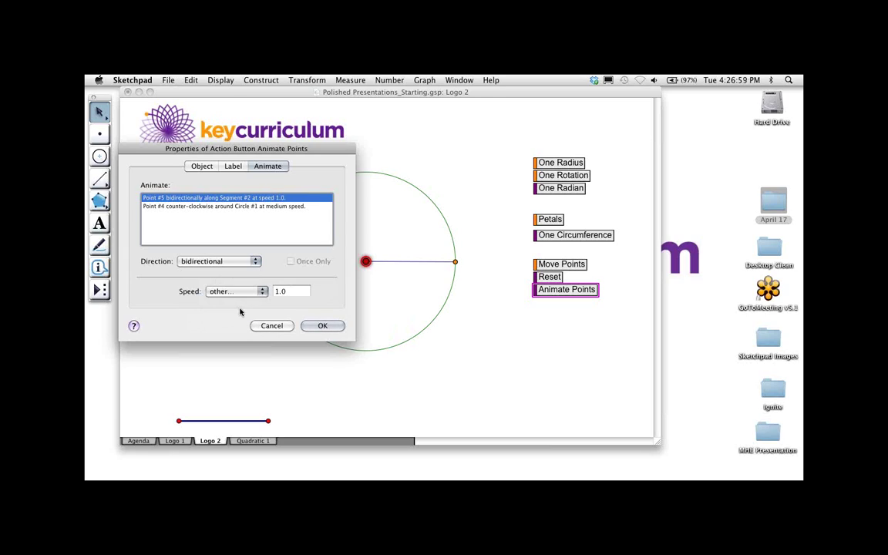
{"action": "left_click", "coordinate": [290, 290]}
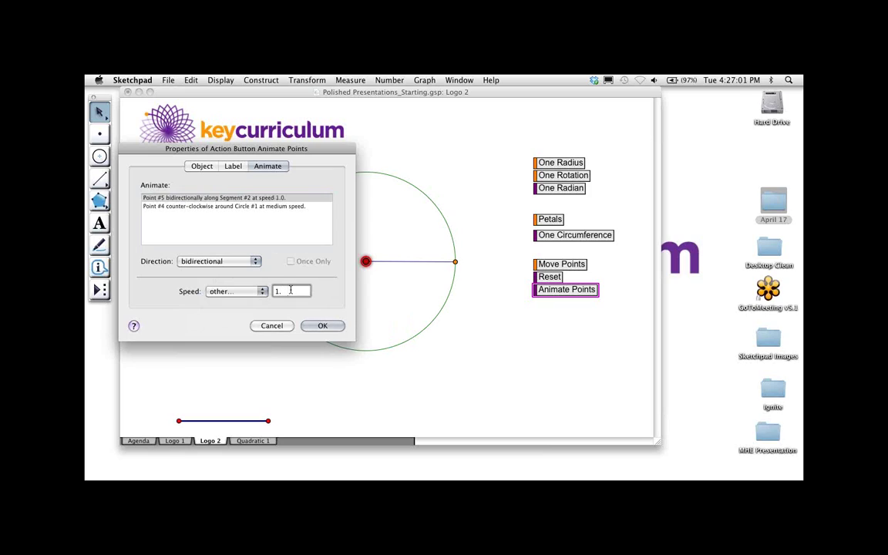
Step: Label the new animation button Full Logo and move it slightly down, away from the Reset button
{"action": "left_click", "coordinate": [232, 166]}
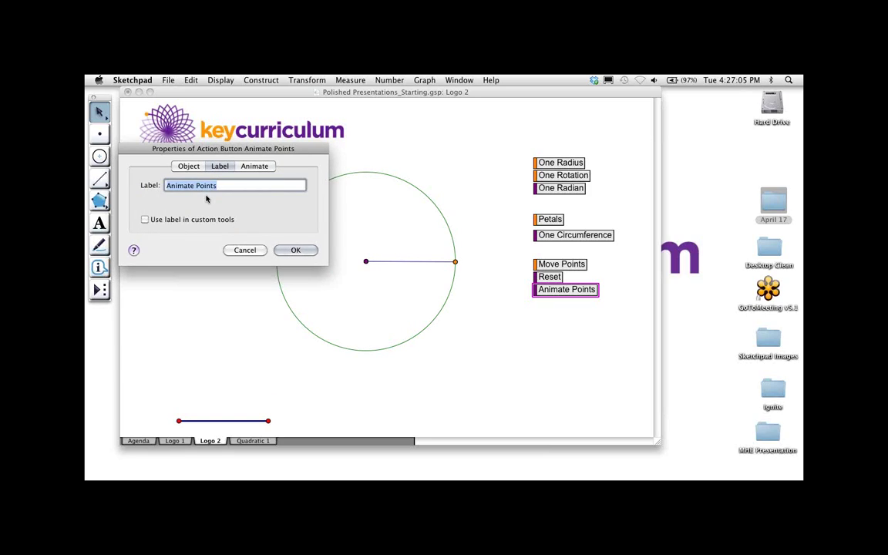
{"action": "type", "text": "Full Logo"}
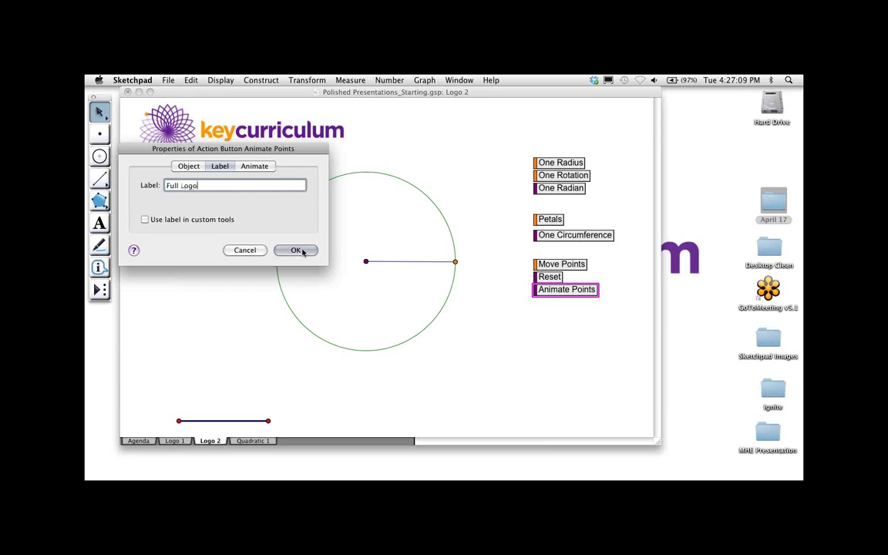
{"action": "left_click", "coordinate": [301, 251]}
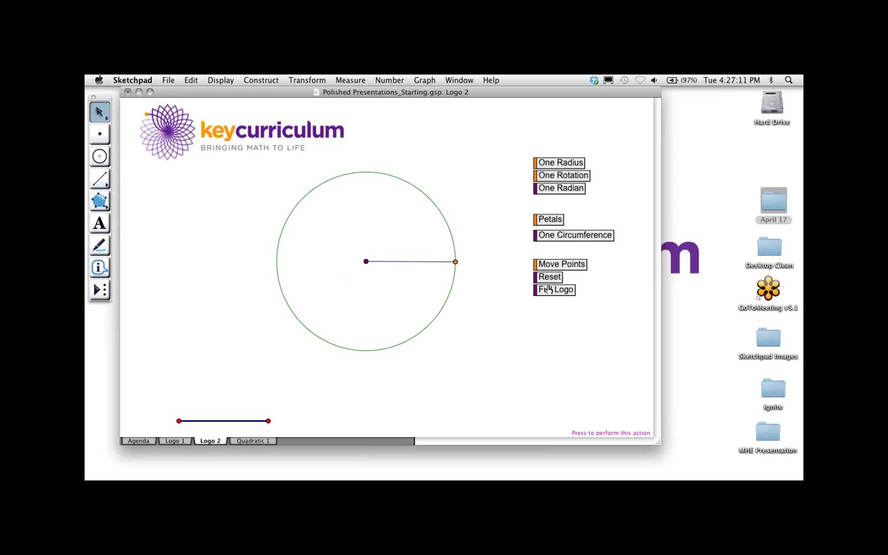
{"action": "left_click_drag", "start_coordinate": [535, 288], "coordinate": [535, 293]}
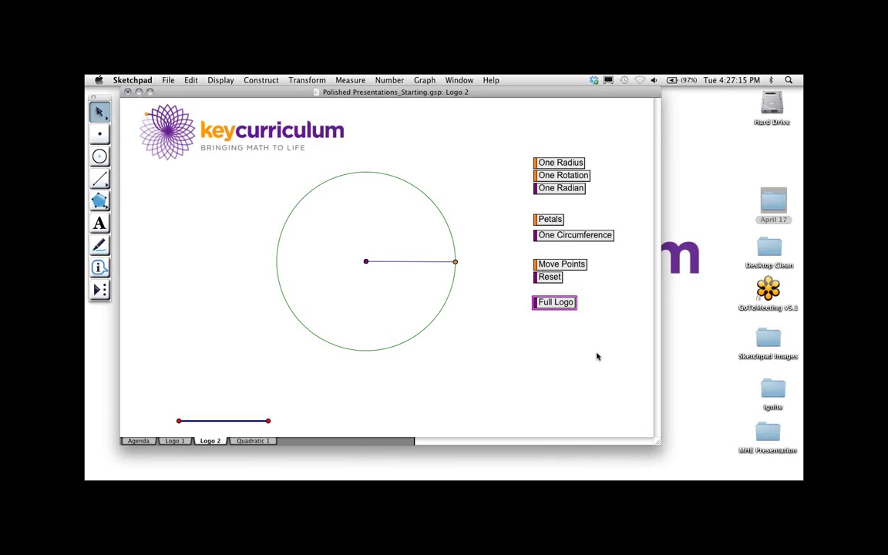
Step: Move the purple point a short distance along the radius to uncover the circle's center point
{"action": "left_click", "coordinate": [468, 260]}
{"action": "left_click", "coordinate": [437, 261]}
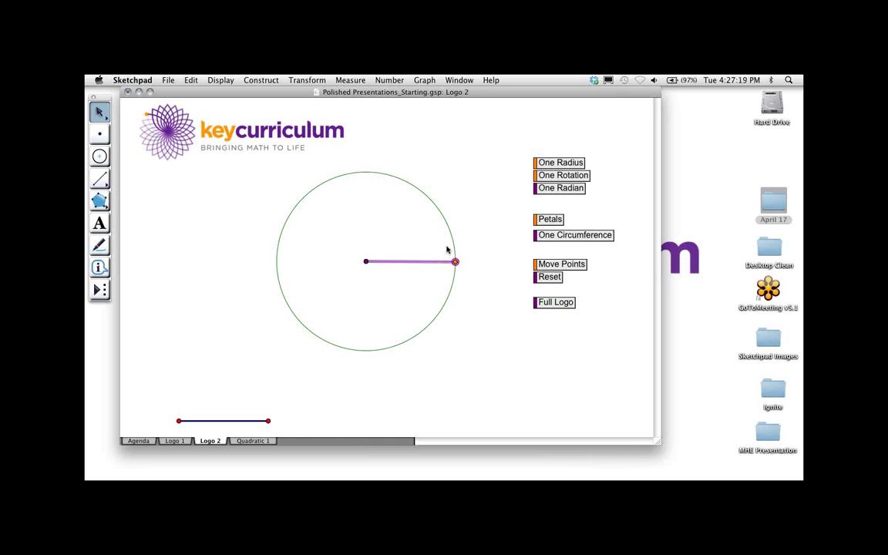
{"action": "left_click", "coordinate": [419, 246]}
{"action": "left_click_drag", "start_coordinate": [367, 260], "coordinate": [383, 261]}
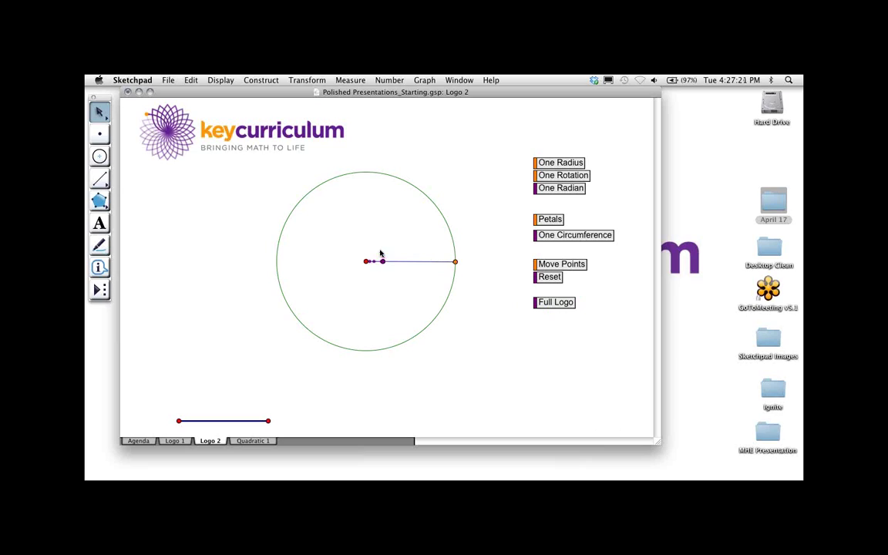
Step: Create a Hide/Show button for the center point, the radius segment, the orange point and the circle
{"action": "left_click", "coordinate": [367, 262]}
{"action": "left_click", "coordinate": [402, 262]}
{"action": "left_click", "coordinate": [455, 261]}
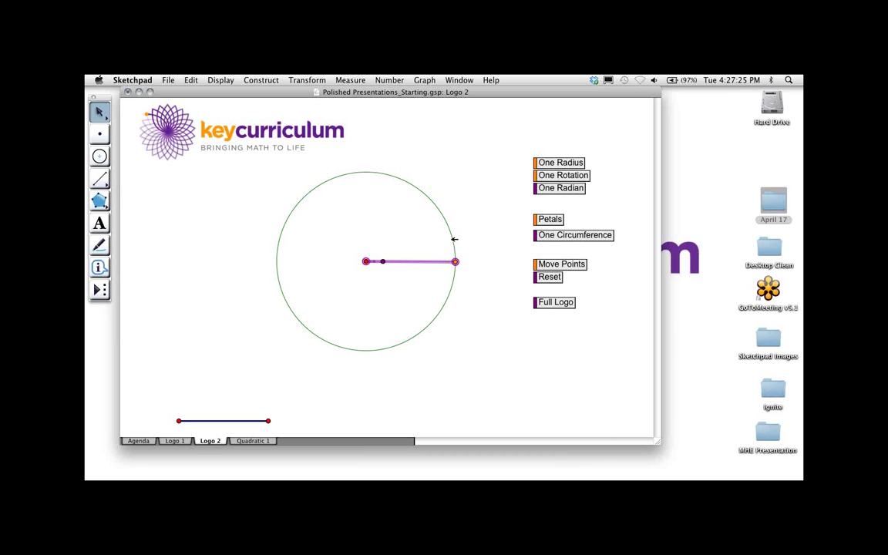
{"action": "left_click", "coordinate": [454, 241]}
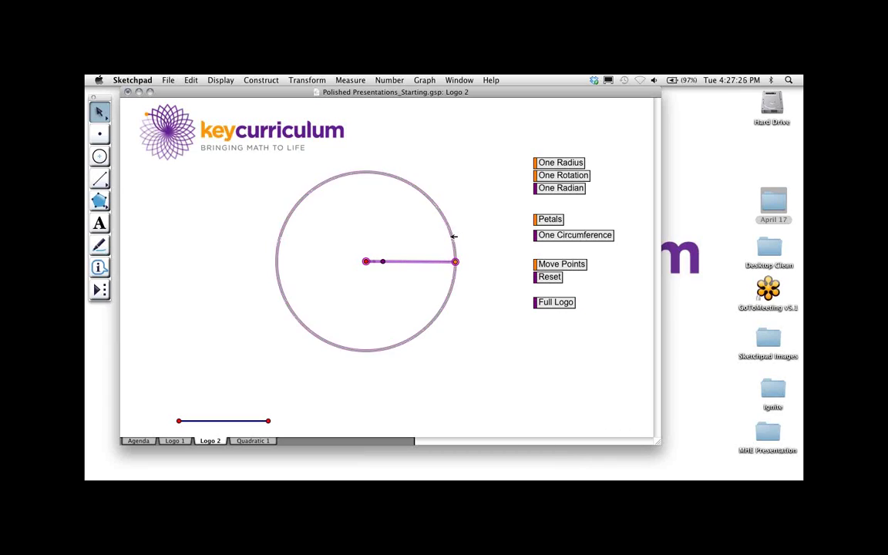
{"action": "left_click", "coordinate": [192, 81]}
{"action": "mouse_move", "coordinate": [254, 166]}
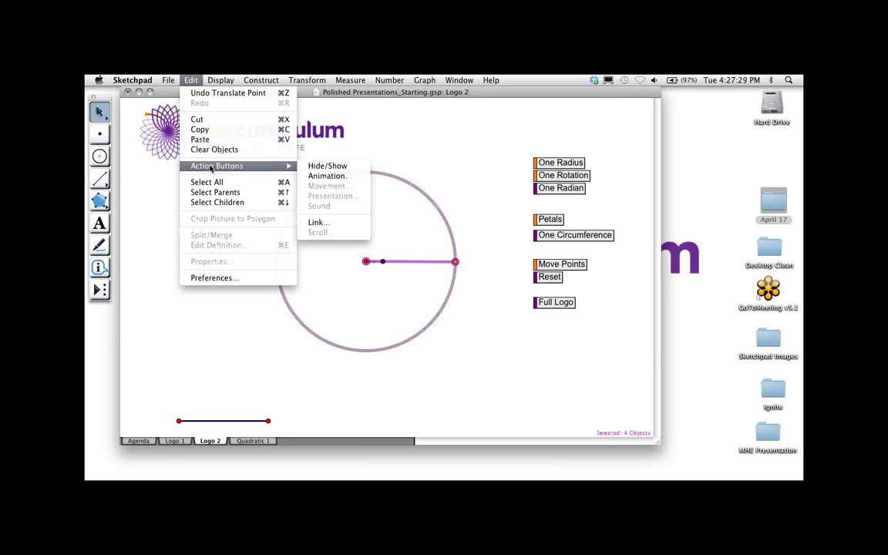
{"action": "left_click", "coordinate": [324, 166]}
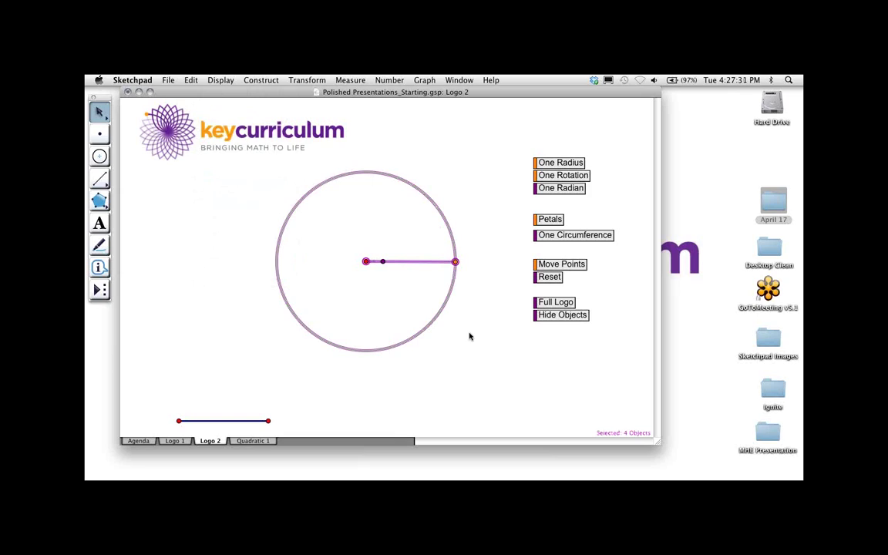
{"action": "left_click", "coordinate": [469, 336]}
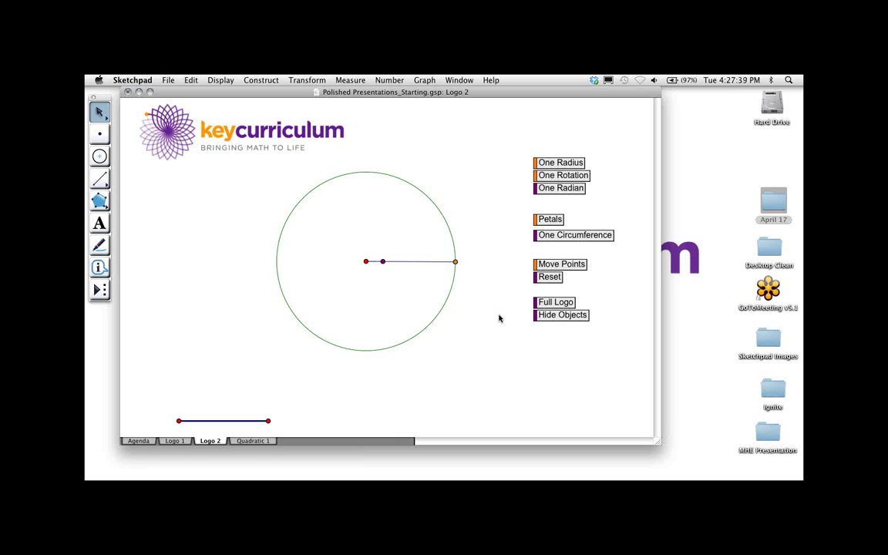
Step: Hide the circle construction with its new button, reset the points and start the Full Logo animation
{"action": "left_click", "coordinate": [569, 316]}
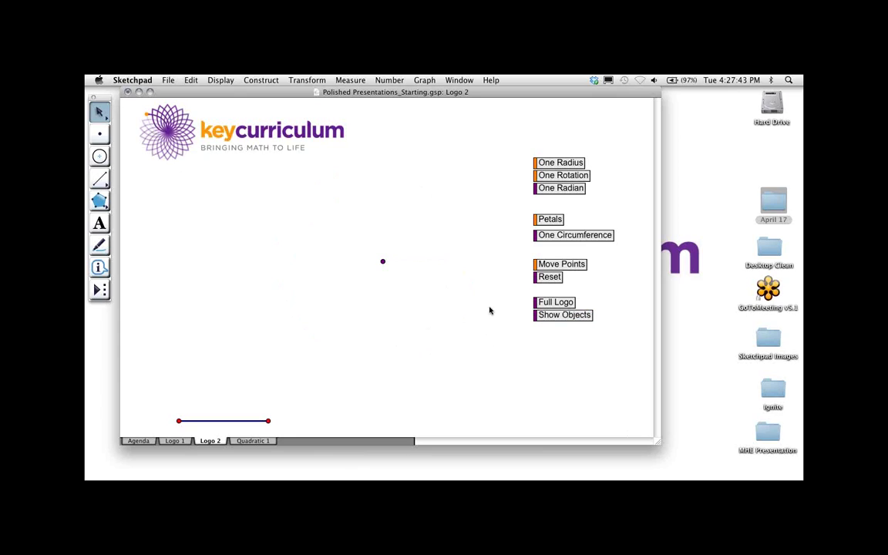
{"action": "left_click", "coordinate": [549, 277]}
{"action": "left_click", "coordinate": [554, 302]}
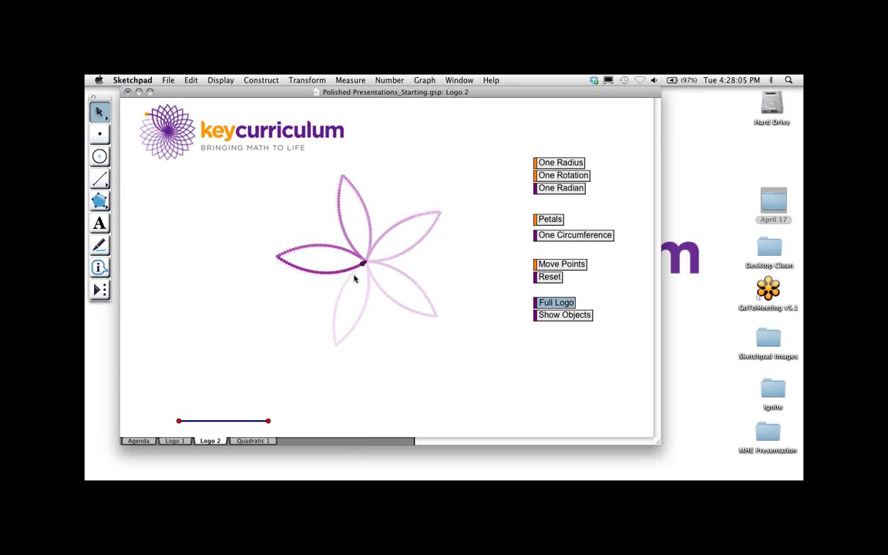
Step: Adjust the Fade traces over time setting for this sketch in the color preferences
{"action": "left_click", "coordinate": [190, 80]}
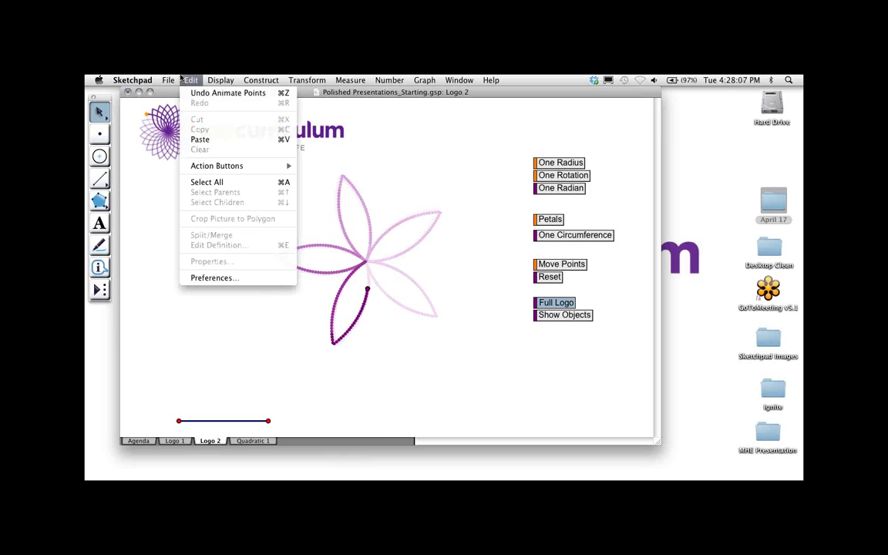
{"action": "left_click", "coordinate": [236, 276]}
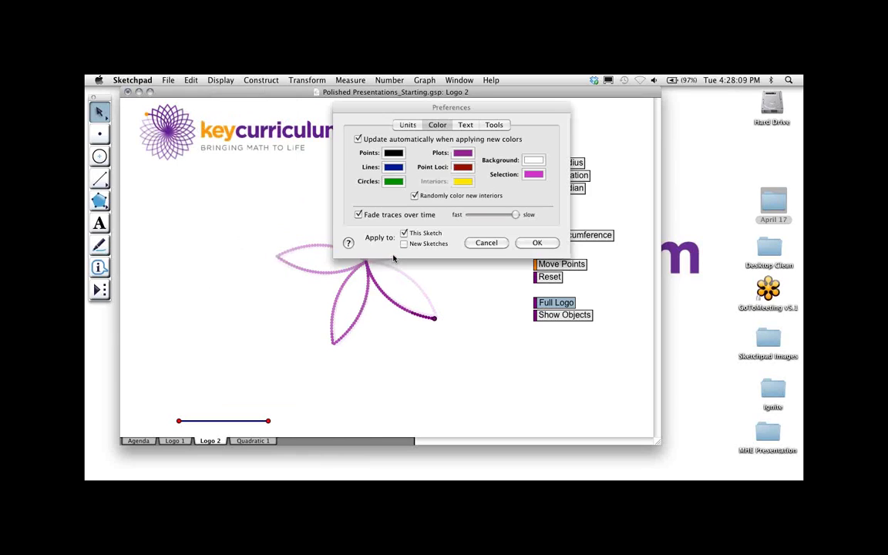
{"action": "left_click", "coordinate": [538, 242]}
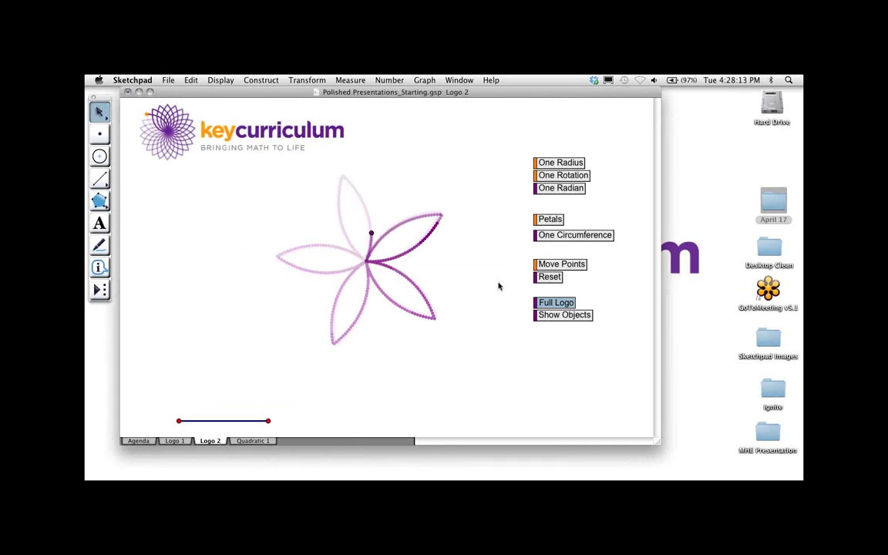
Step: Show the hidden circle construction again and stop the Full Logo animation
{"action": "left_click", "coordinate": [561, 317]}
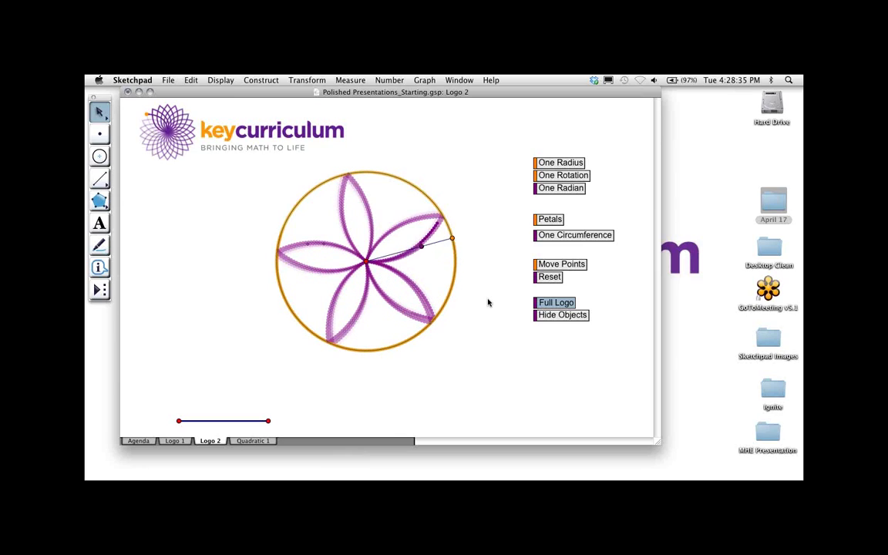
{"action": "left_click", "coordinate": [547, 302]}
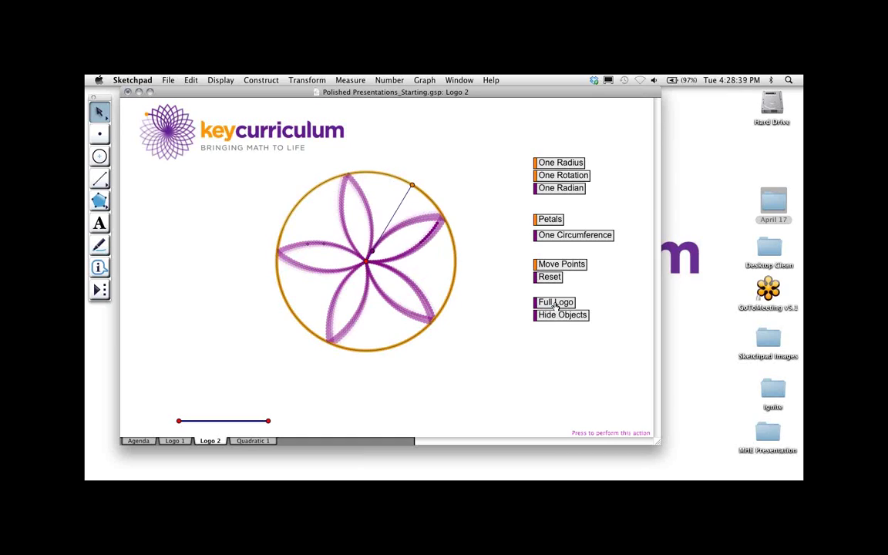
Step: Set the Full Logo button's animation speed for Point #4 around Circle #1 to 1.6
{"action": "right_click", "coordinate": [554, 305]}
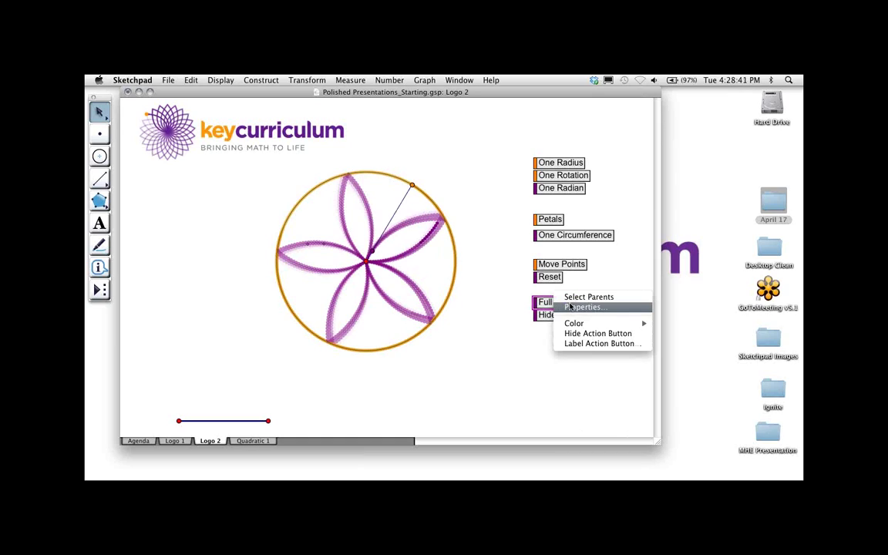
{"action": "left_click", "coordinate": [570, 307]}
{"action": "left_click", "coordinate": [259, 165]}
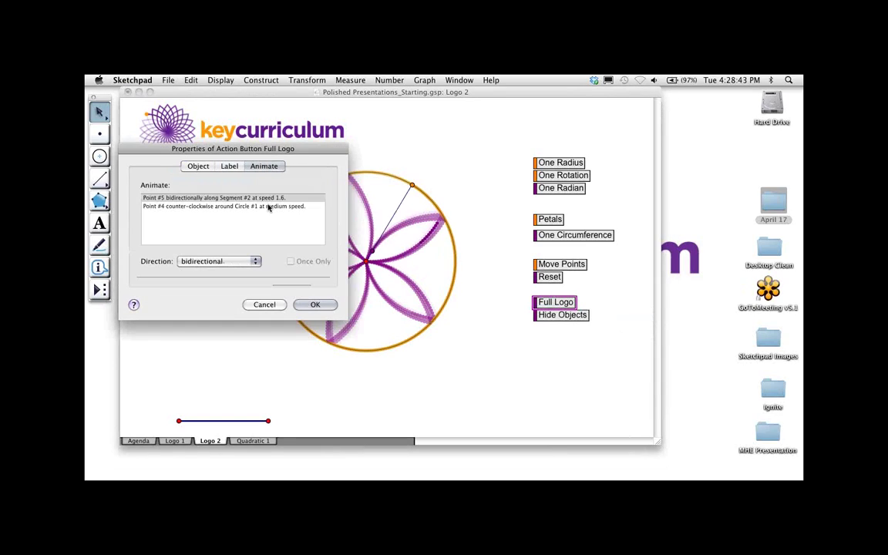
{"action": "left_click", "coordinate": [284, 207]}
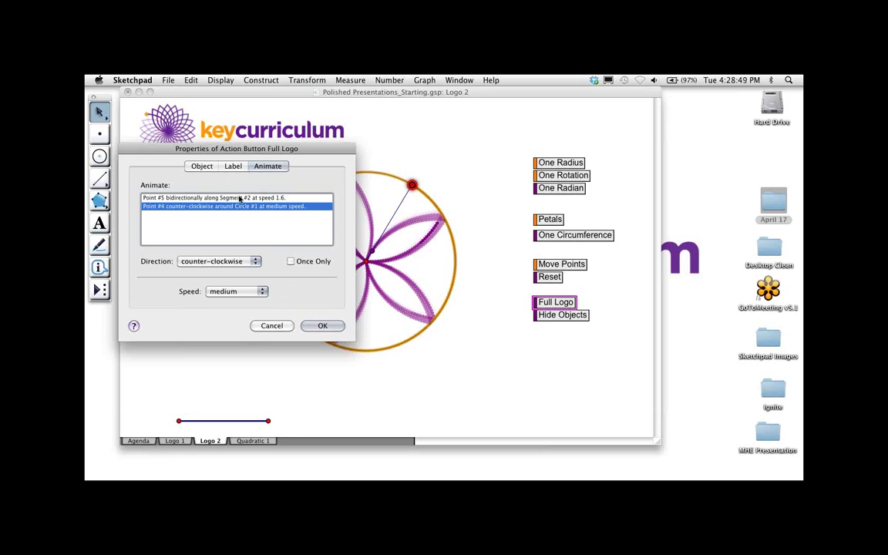
{"action": "left_click", "coordinate": [252, 292]}
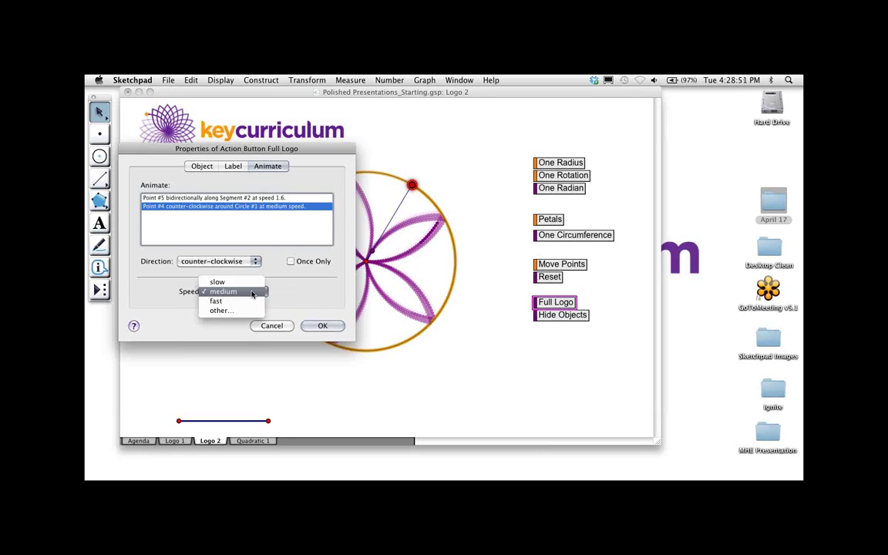
{"action": "left_click", "coordinate": [222, 312]}
{"action": "left_click", "coordinate": [295, 294]}
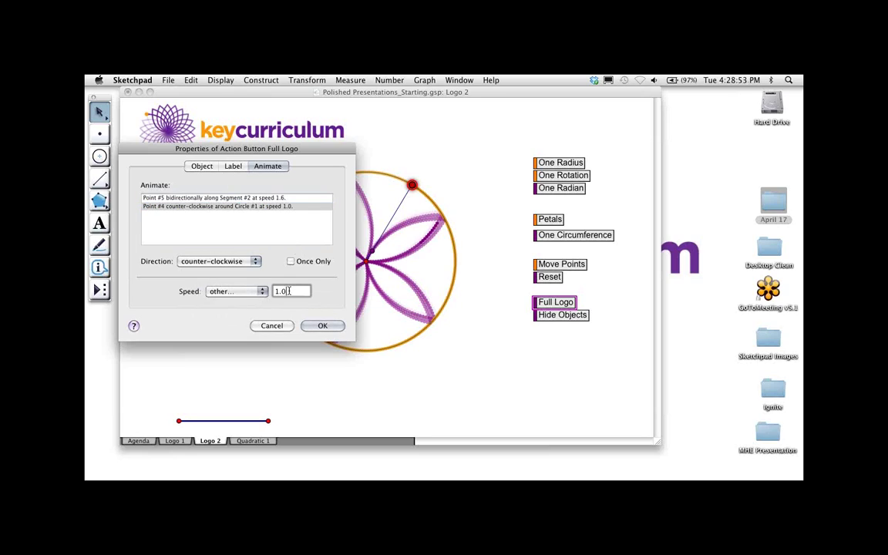
{"action": "key", "text": "BackSpace"}
{"action": "type", "text": "6"}
{"action": "left_click", "coordinate": [327, 326]}
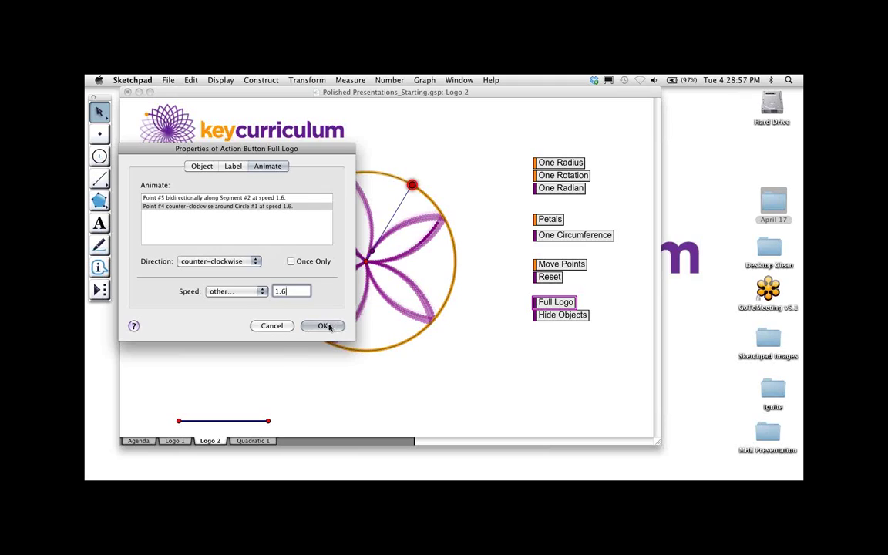
Step: Reset the points, hide the circle construction, and run the Full Logo animation until several petals are traced before stopping it
{"action": "left_click", "coordinate": [547, 277]}
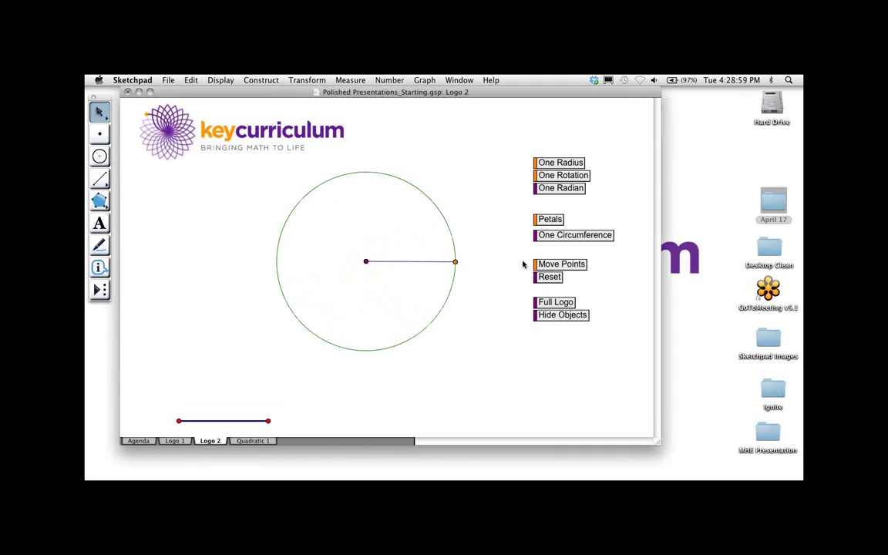
{"action": "left_click", "coordinate": [561, 315]}
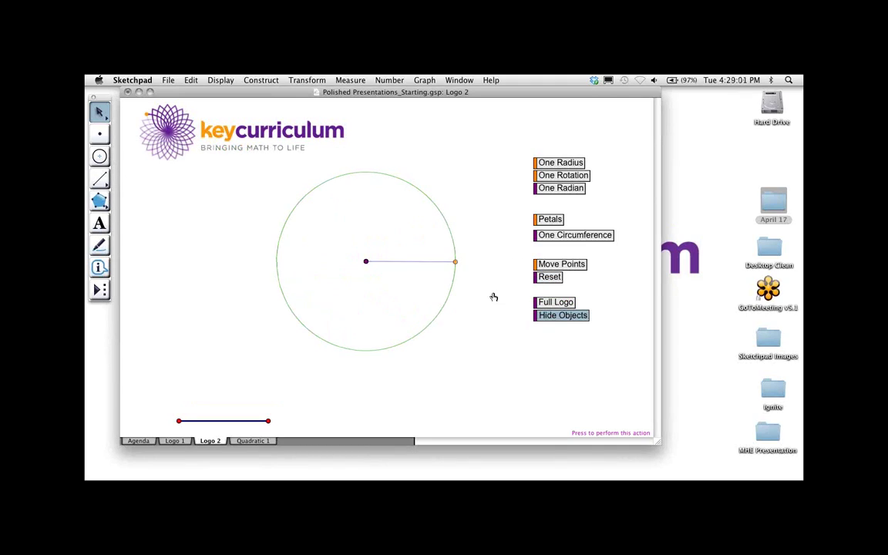
{"action": "left_click", "coordinate": [552, 303]}
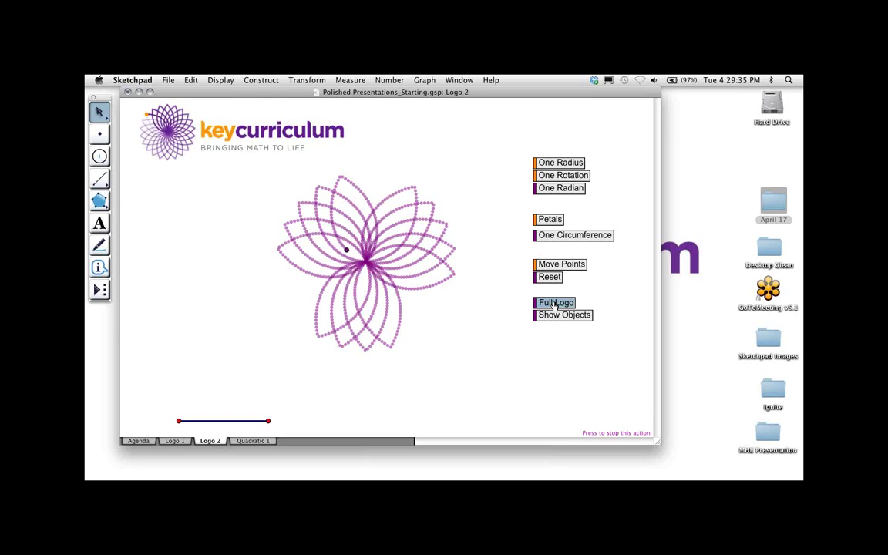
{"action": "left_click", "coordinate": [556, 304]}
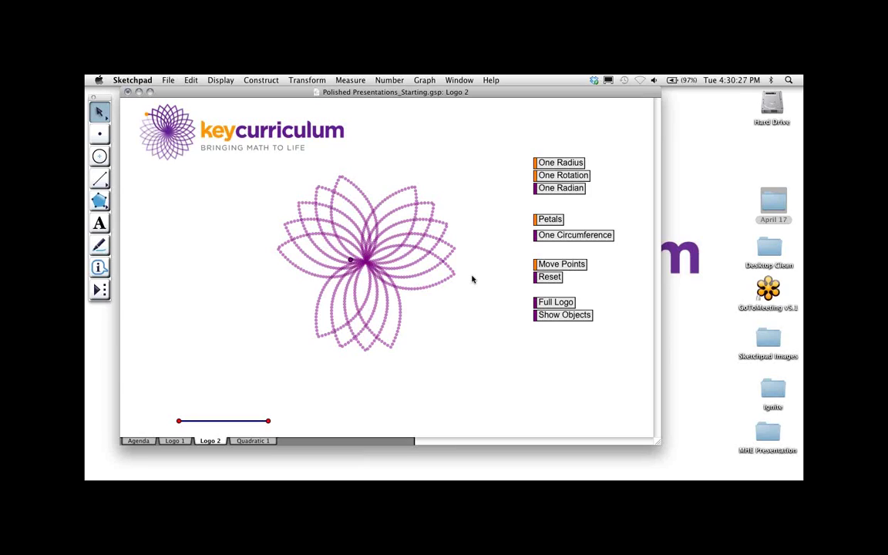
Step: Show the hidden circle construction again and erase the petal traces
{"action": "left_click", "coordinate": [568, 316]}
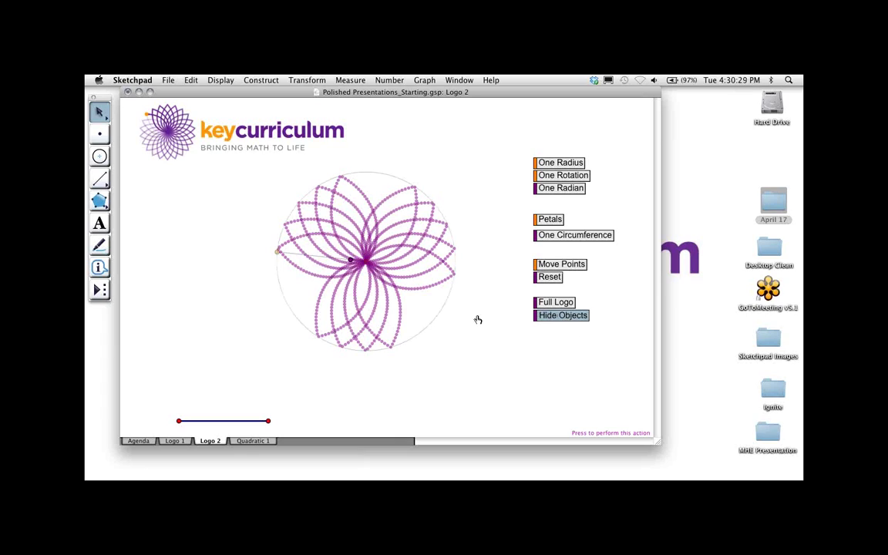
{"action": "left_click", "coordinate": [219, 80]}
{"action": "left_click", "coordinate": [229, 202]}
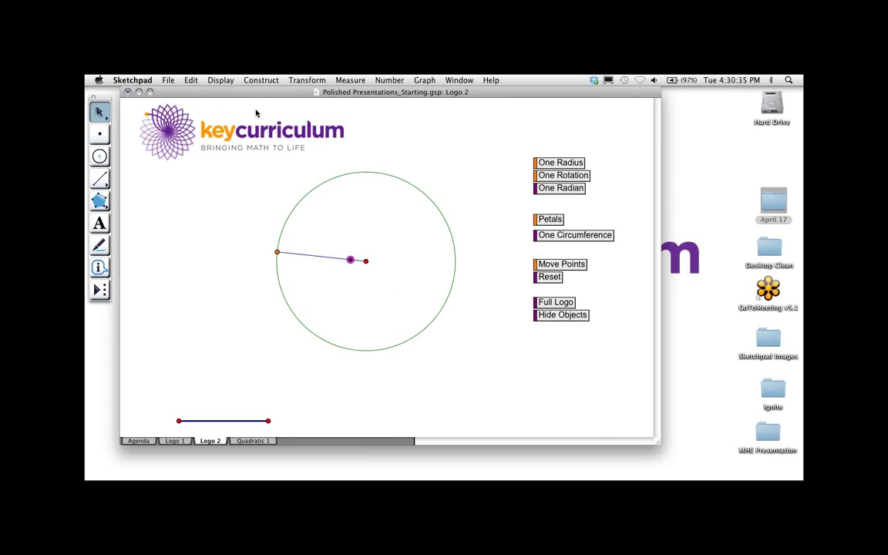
Step: Construct the locus of the purple point as the orange point travels around the circle, and hide that locus
{"action": "left_click", "coordinate": [261, 81]}
{"action": "left_click", "coordinate": [269, 79]}
{"action": "left_click", "coordinate": [271, 80]}
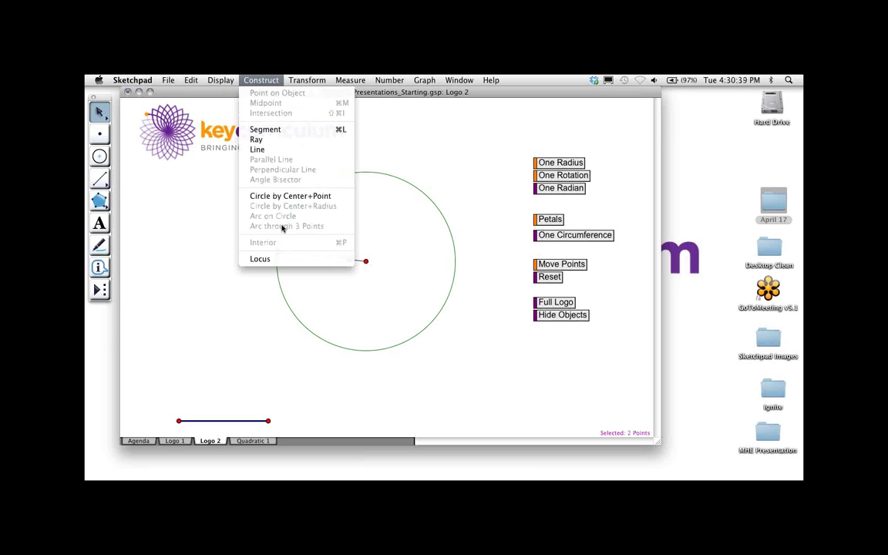
{"action": "left_click", "coordinate": [262, 203]}
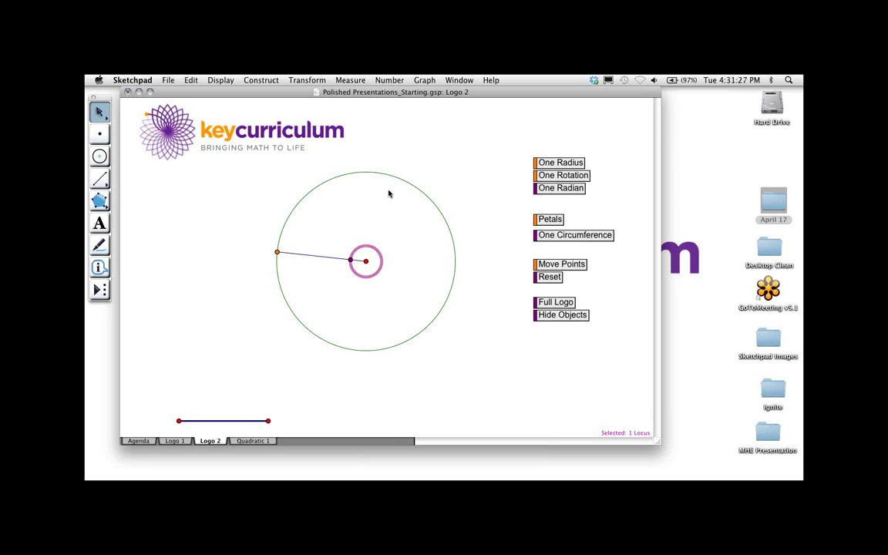
{"action": "key", "text": "super+h"}
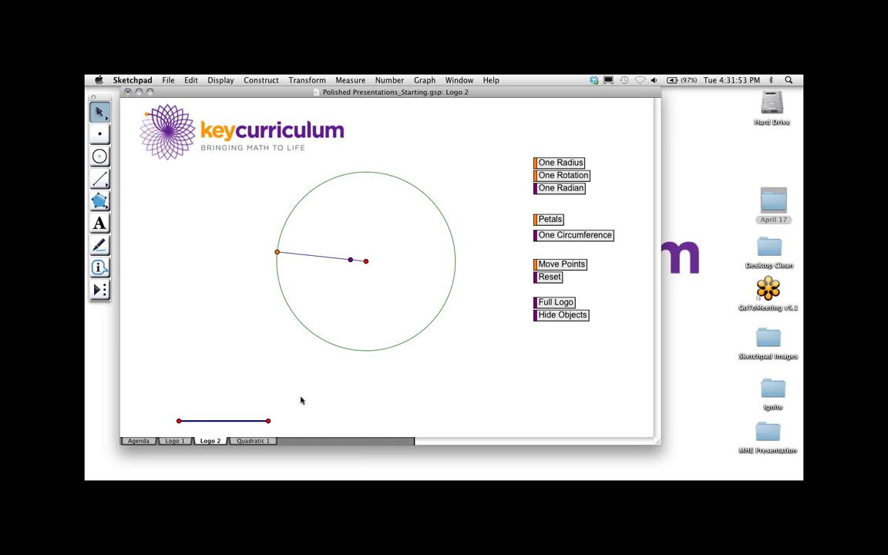
Step: Switch to the Quadratic 1 page and draw a horizontal line through two points in the lower part of the sketch
{"action": "left_click", "coordinate": [254, 441]}
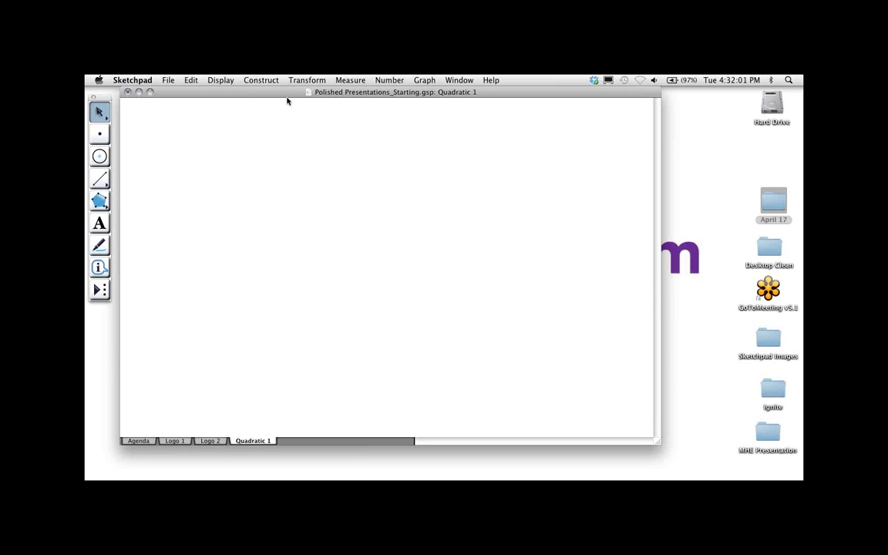
{"action": "left_click_drag", "start_coordinate": [281, 94], "coordinate": [282, 94]}
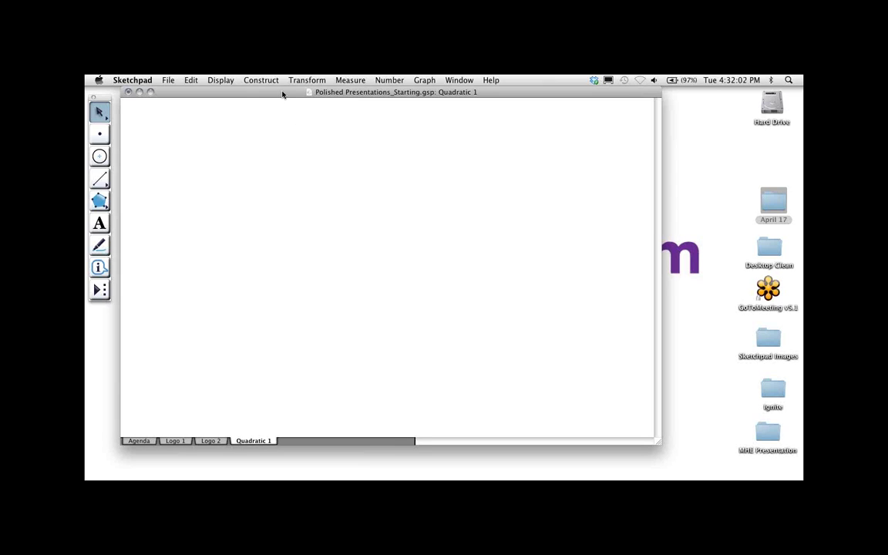
{"action": "left_click", "coordinate": [101, 180]}
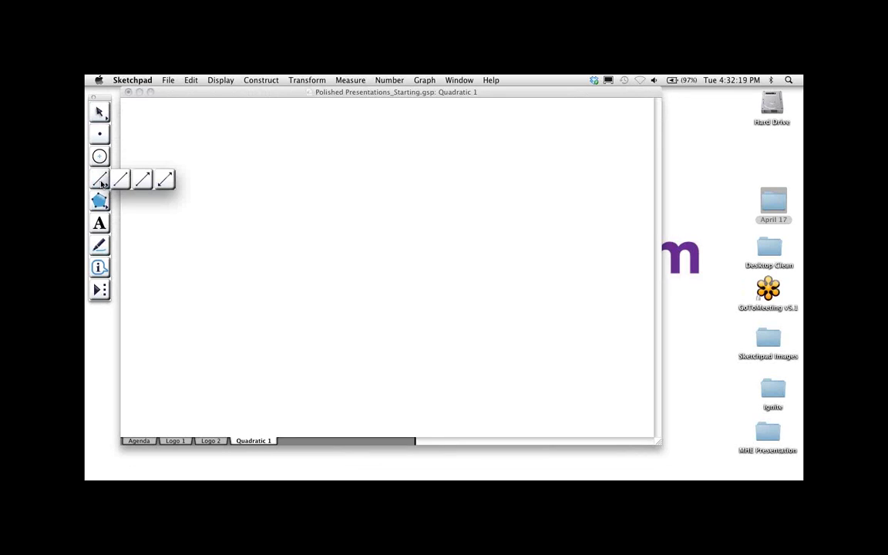
{"action": "left_click_drag", "start_coordinate": [101, 183], "coordinate": [171, 185]}
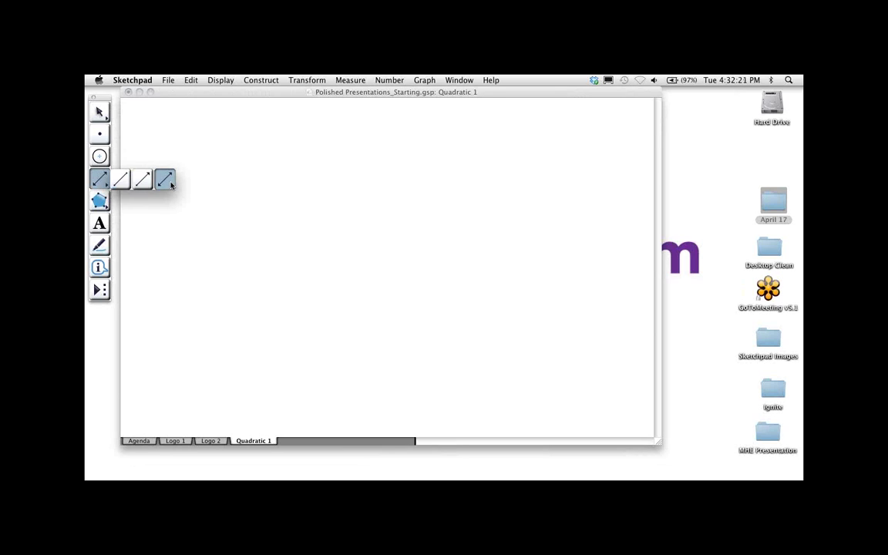
{"action": "left_click_drag", "start_coordinate": [171, 185], "coordinate": [170, 184]}
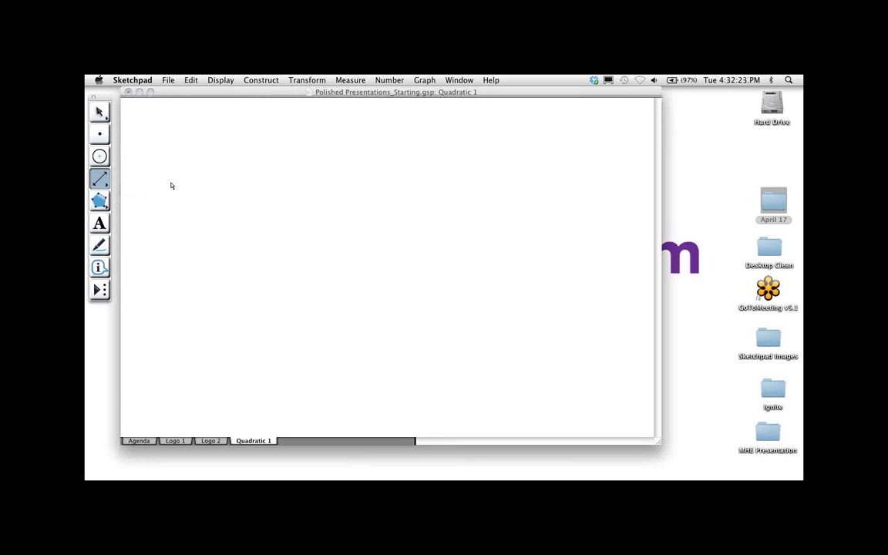
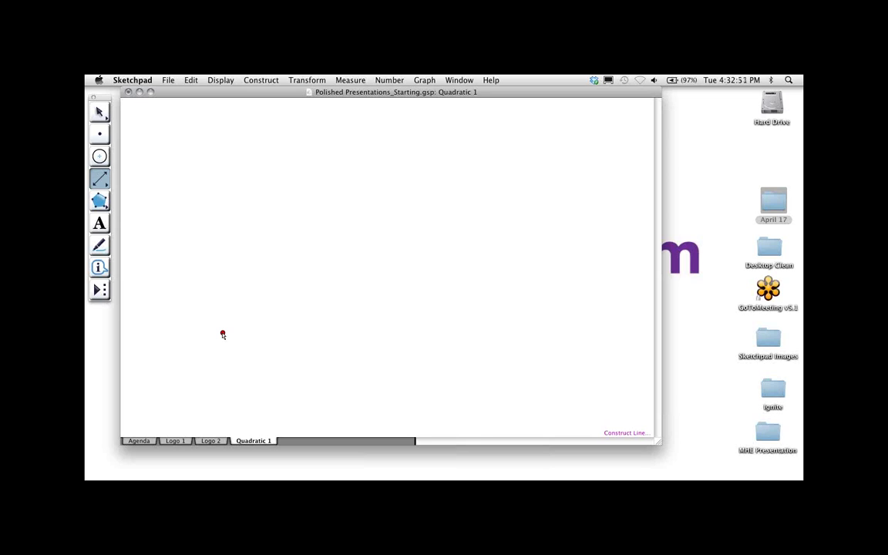
{"action": "left_click_drag", "start_coordinate": [222, 335], "coordinate": [264, 336]}
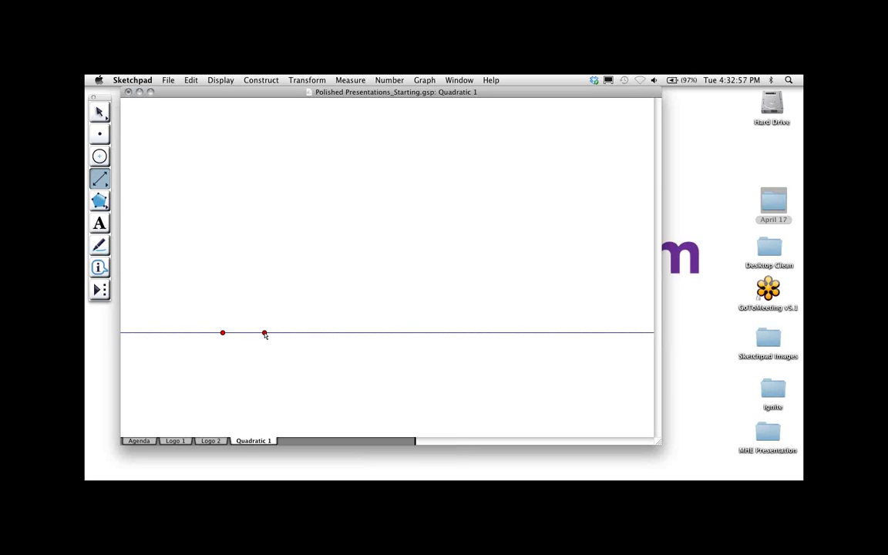
{"action": "left_click_drag", "start_coordinate": [264, 334], "coordinate": [264, 333]}
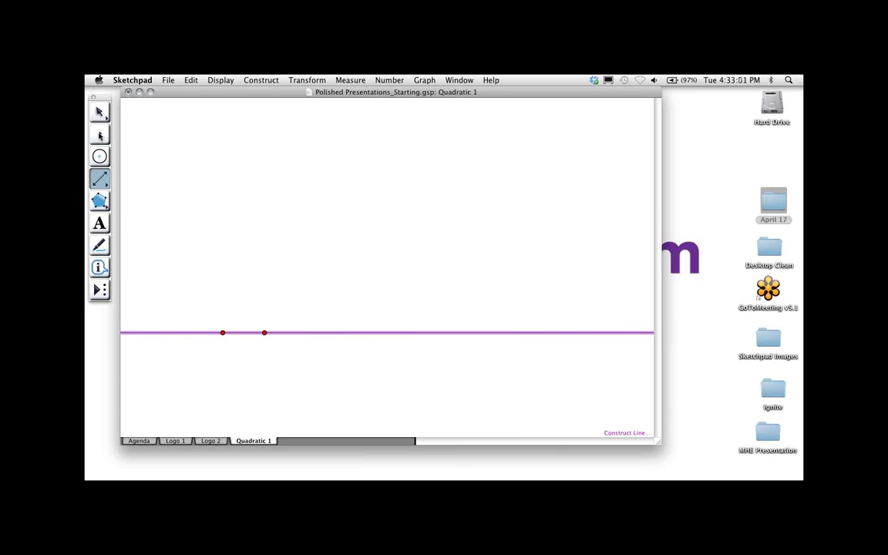
Step: Place a third point on the line, beyond the second defining point, and measure its Value of Point
{"action": "left_click", "coordinate": [98, 135]}
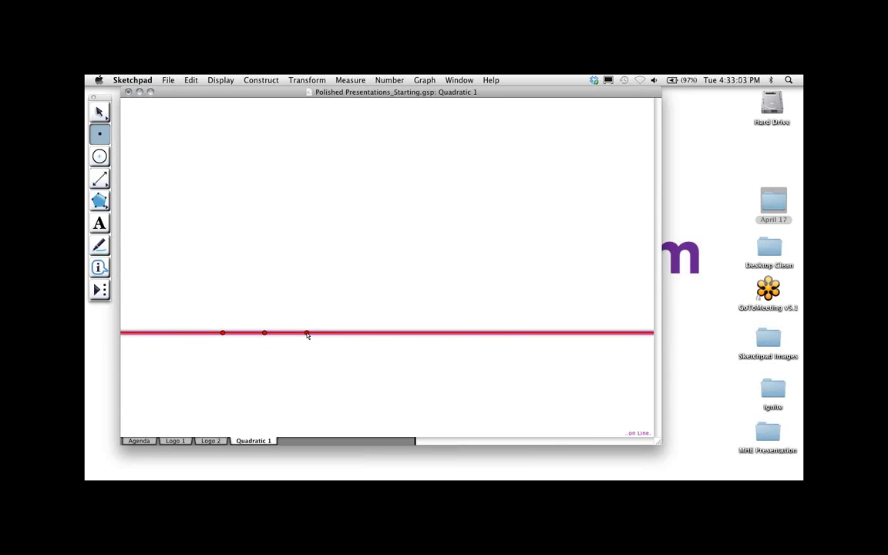
{"action": "left_click", "coordinate": [307, 332]}
{"action": "left_click", "coordinate": [98, 112]}
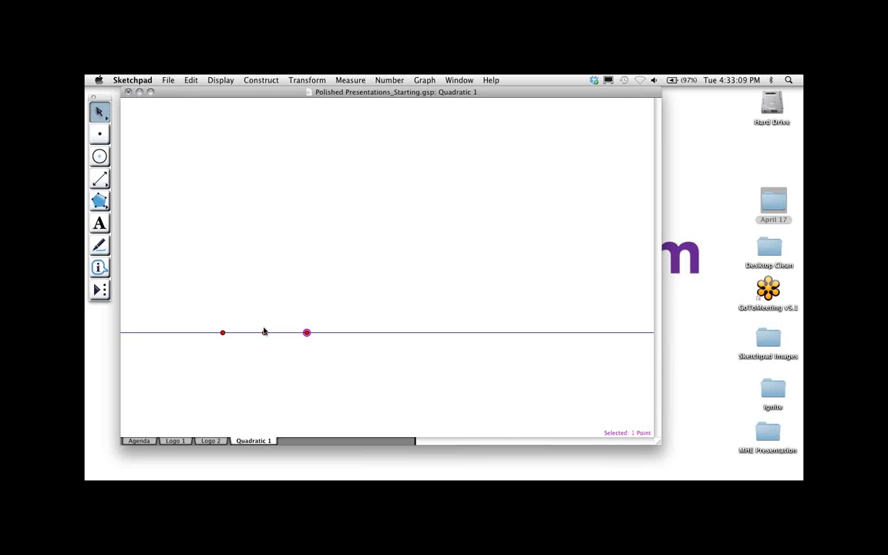
{"action": "left_click", "coordinate": [348, 80]}
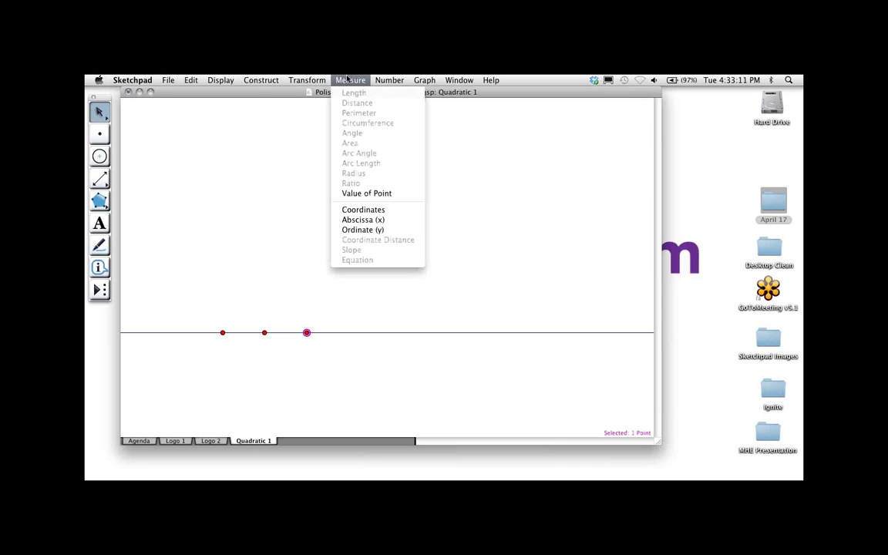
{"action": "left_click", "coordinate": [358, 193]}
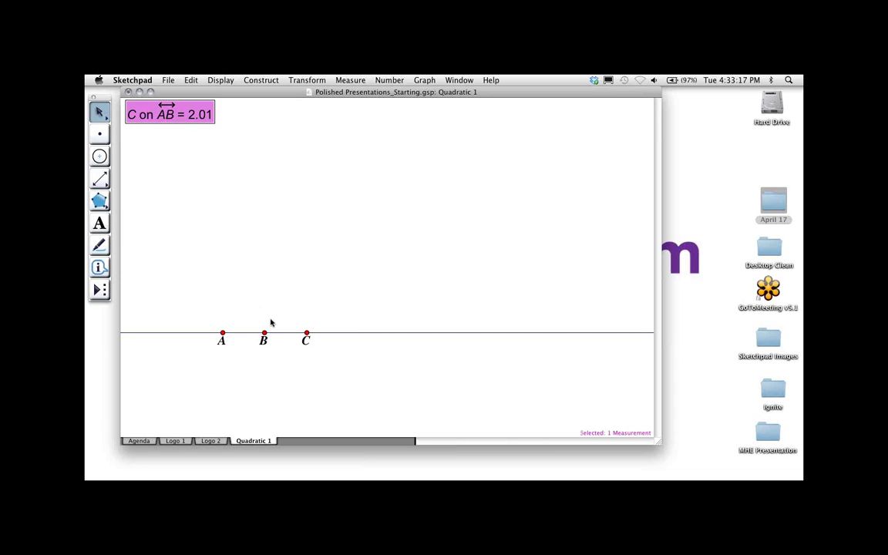
Step: Move point C along the line slightly toward point B, to a value of about 1.89
{"action": "left_click", "coordinate": [306, 333]}
{"action": "mouse_move", "coordinate": [305, 333]}
{"action": "left_mouse_down"}
{"action": "mouse_move", "coordinate": [142, 333]}
{"action": "mouse_move", "coordinate": [309, 333]}
{"action": "mouse_move", "coordinate": [302, 333]}
{"action": "left_mouse_up"}
{"action": "left_click", "coordinate": [279, 317]}
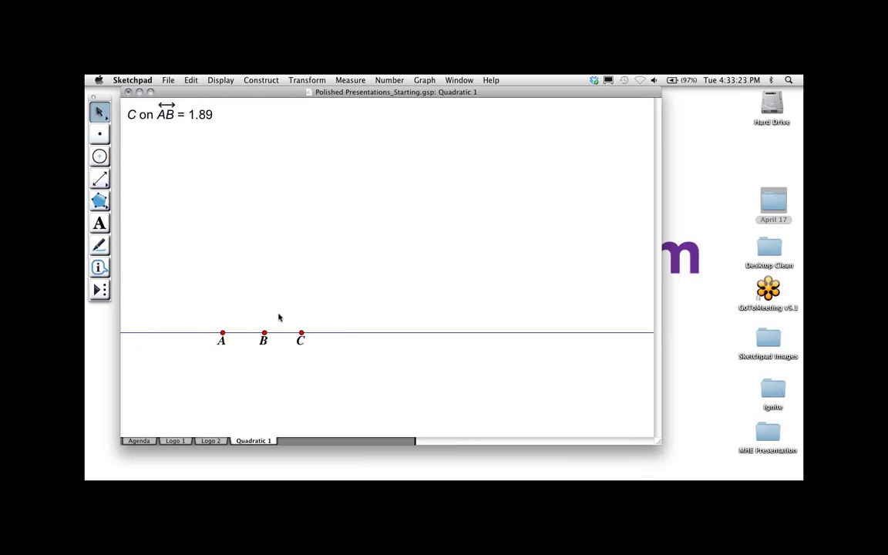
Step: Duplicate the line, its three points and the value measurement with copy and paste, and place the copy just below the original
{"action": "left_click_drag", "start_coordinate": [186, 317], "coordinate": [381, 362]}
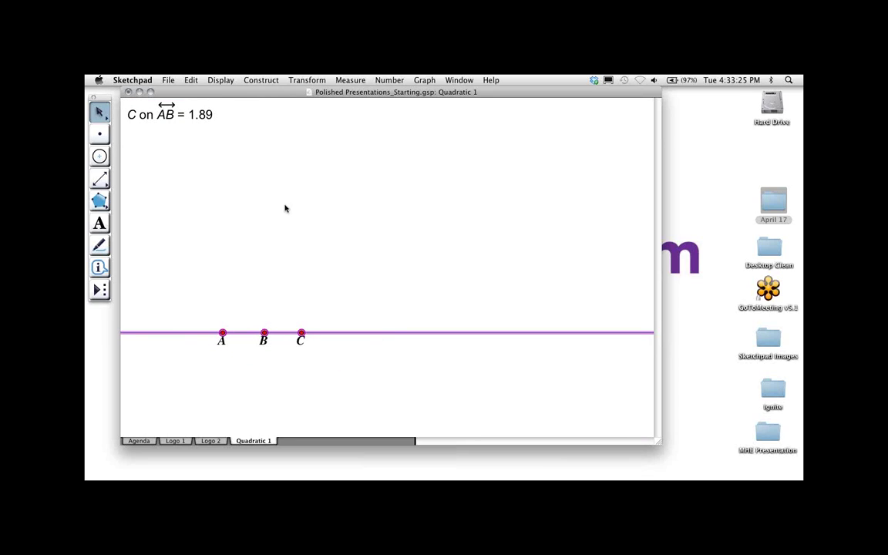
{"action": "left_click", "coordinate": [176, 114]}
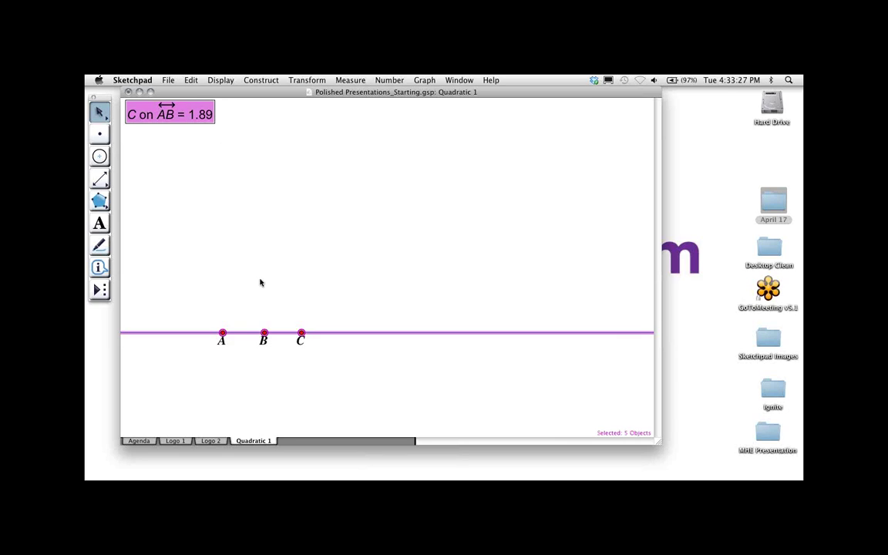
{"action": "left_click", "coordinate": [190, 80]}
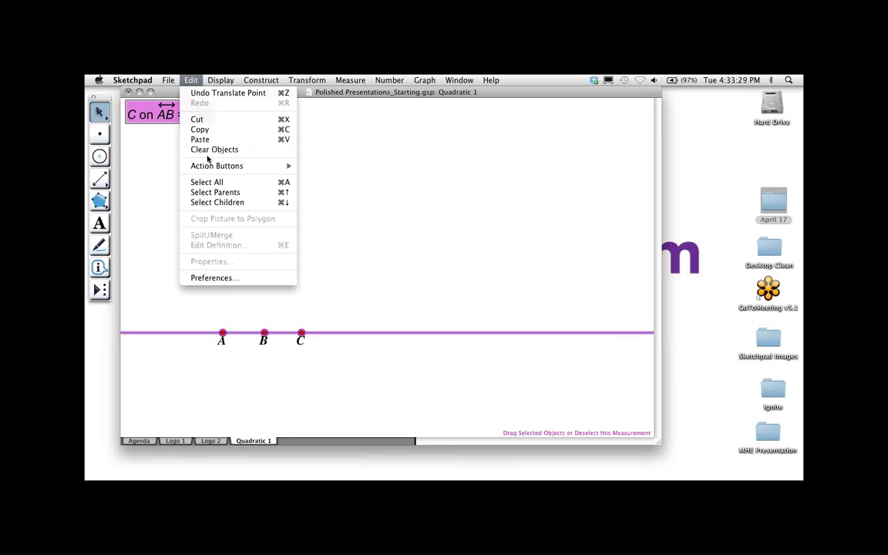
{"action": "left_click", "coordinate": [200, 129]}
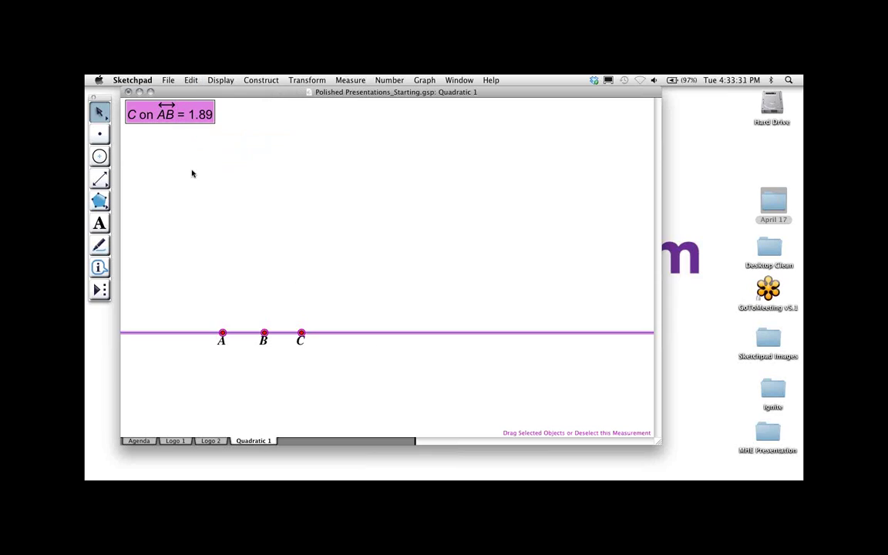
{"action": "left_click", "coordinate": [190, 80]}
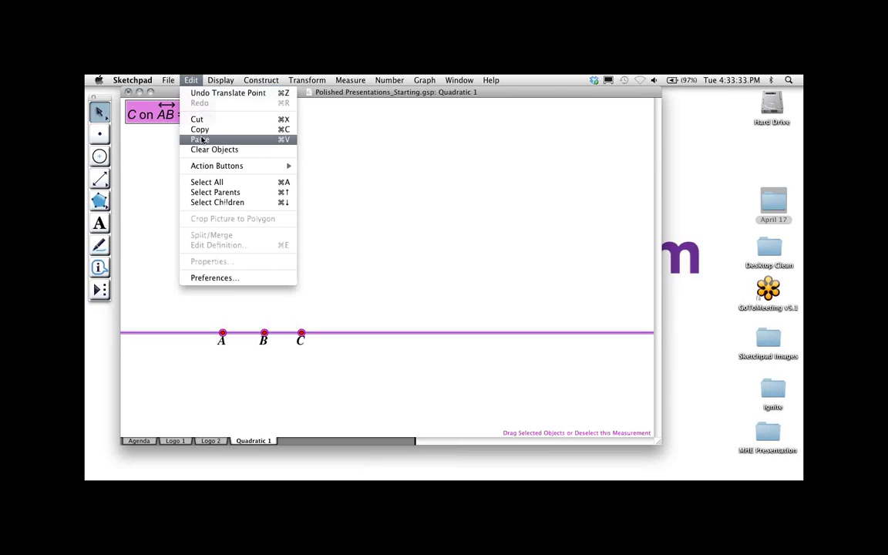
{"action": "left_click", "coordinate": [200, 140]}
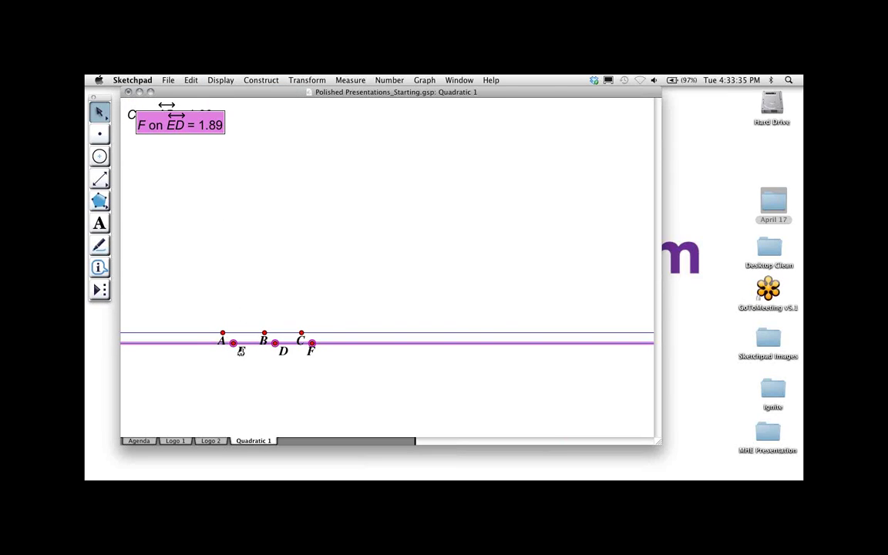
{"action": "left_click_drag", "start_coordinate": [251, 342], "coordinate": [237, 361]}
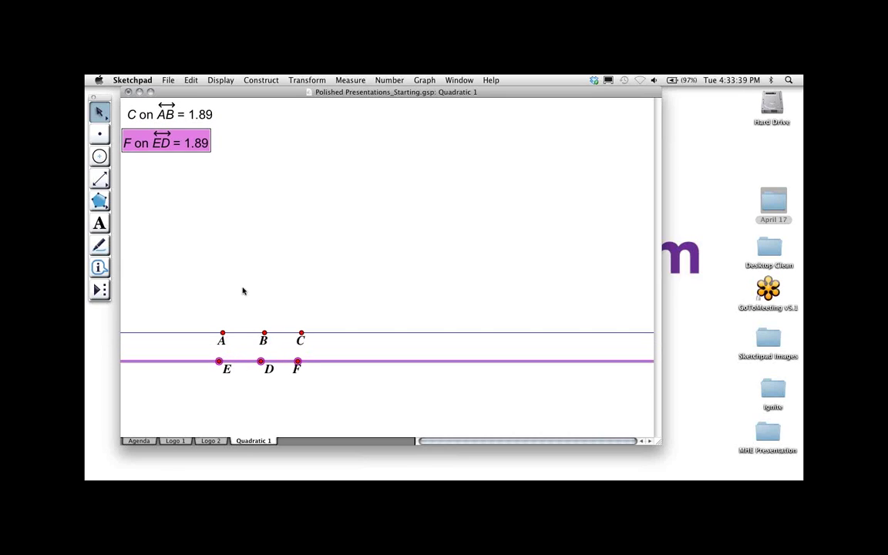
Step: Paste a second copy of the line, its three points and value measurement, and place it below the first copy
{"action": "left_click", "coordinate": [224, 227]}
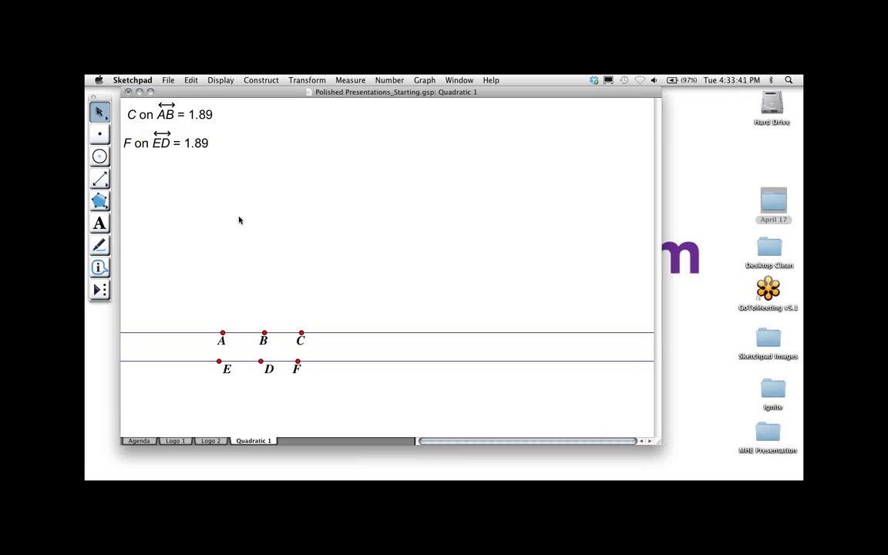
{"action": "left_click", "coordinate": [190, 81]}
{"action": "left_click", "coordinate": [200, 140]}
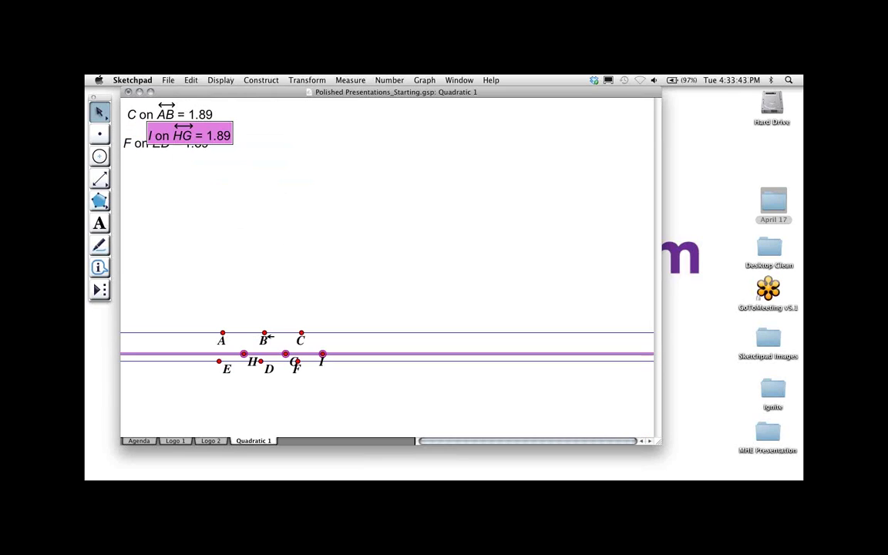
{"action": "left_click_drag", "start_coordinate": [274, 353], "coordinate": [249, 385]}
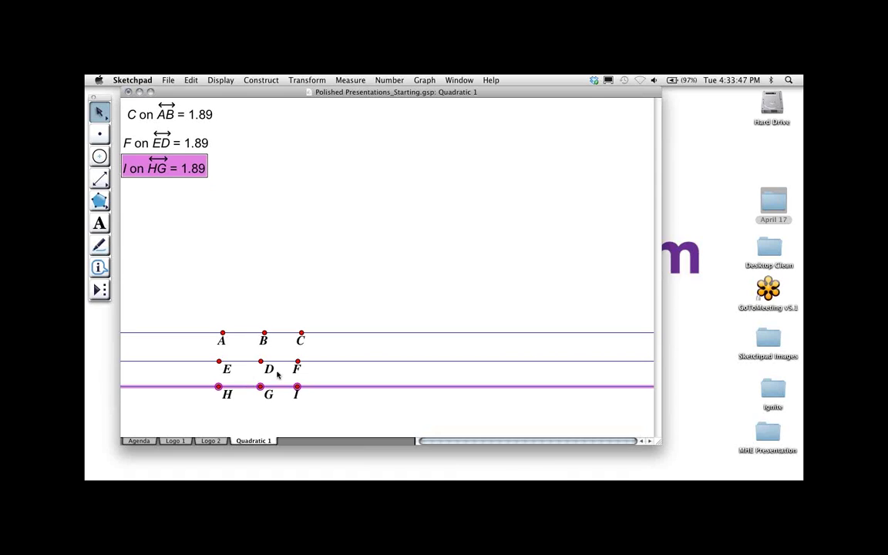
{"action": "left_click", "coordinate": [316, 370]}
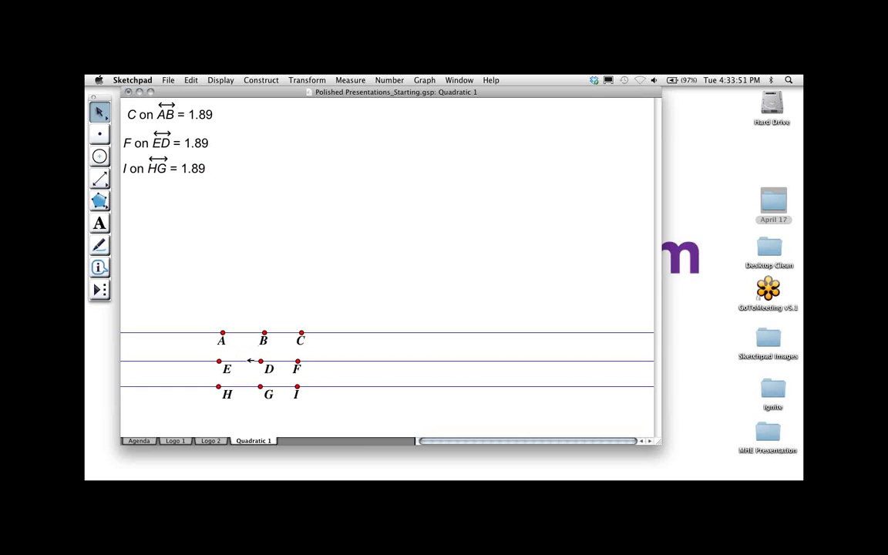
Step: Move the second and third lines slightly to adjust their spacing and line up their points beneath the first line
{"action": "left_click_drag", "start_coordinate": [248, 360], "coordinate": [242, 356]}
{"action": "left_click", "coordinate": [251, 376]}
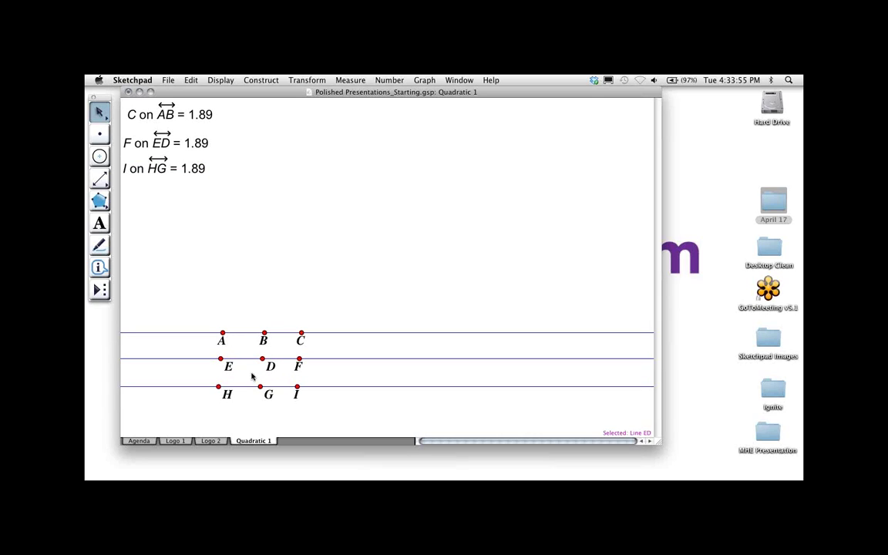
{"action": "left_click", "coordinate": [241, 387]}
{"action": "left_click_drag", "start_coordinate": [244, 385], "coordinate": [249, 364]}
{"action": "left_click", "coordinate": [246, 374]}
{"action": "left_click", "coordinate": [313, 347]}
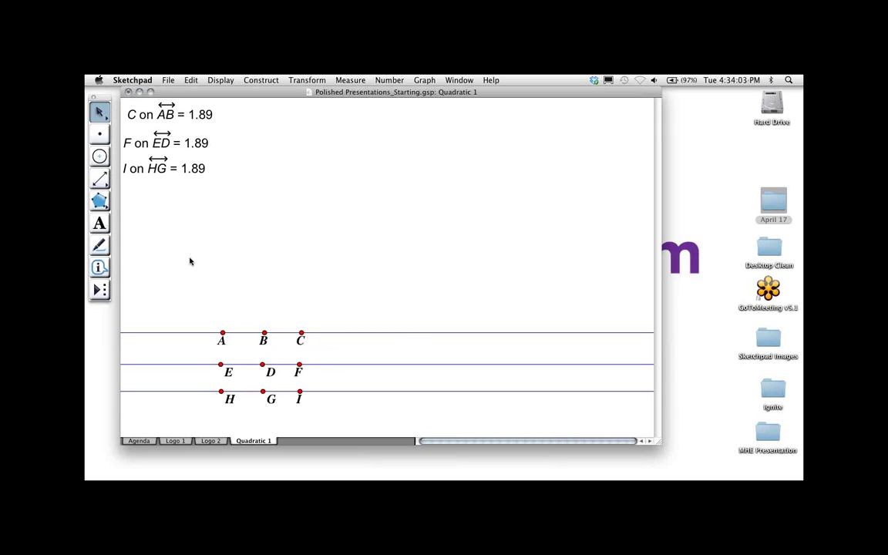
Step: Relabel the third point on each line as a, h and k, from the upper line to the lower one
{"action": "left_click", "coordinate": [99, 223]}
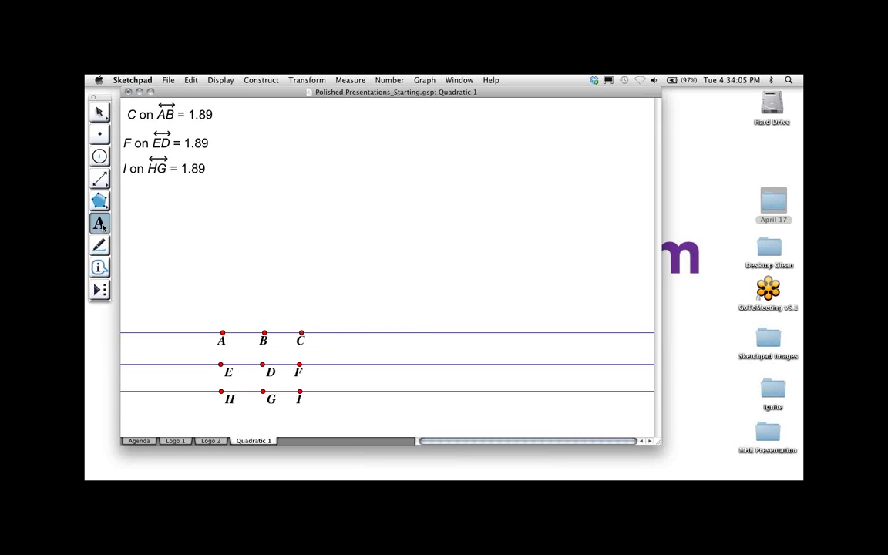
{"action": "left_click", "coordinate": [301, 344]}
{"action": "double_click", "coordinate": [303, 343]}
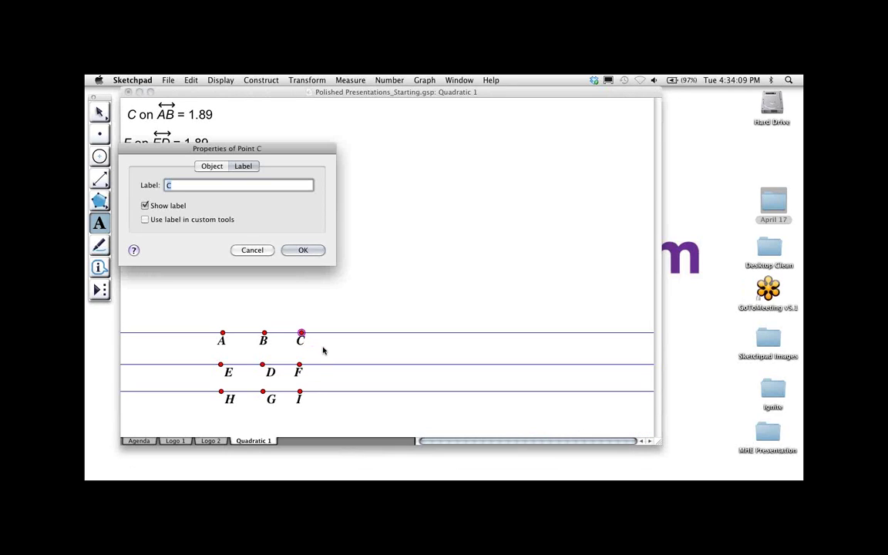
{"action": "type", "text": "a"}
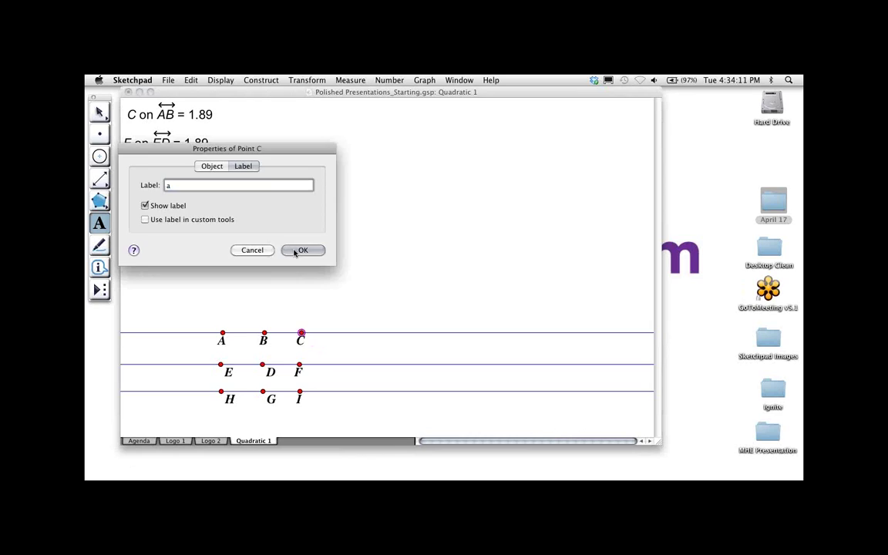
{"action": "left_click", "coordinate": [298, 251]}
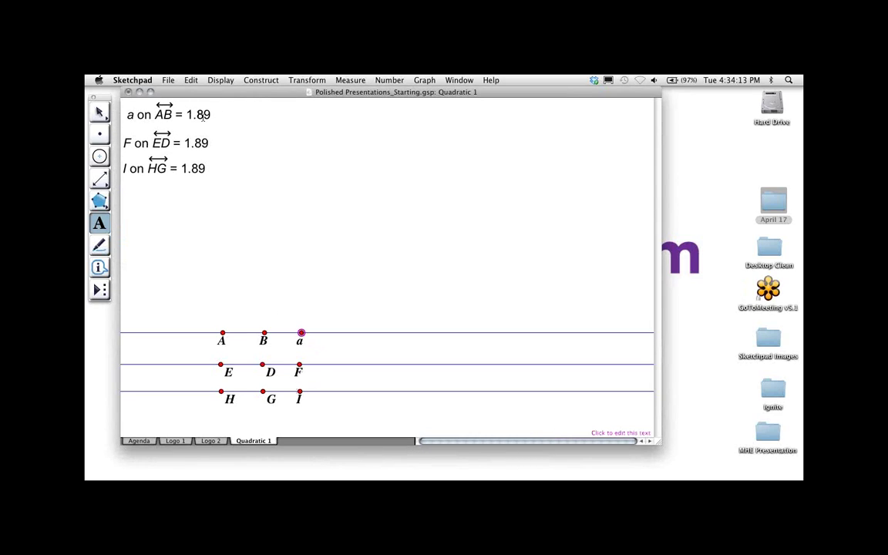
{"action": "double_click", "coordinate": [297, 373]}
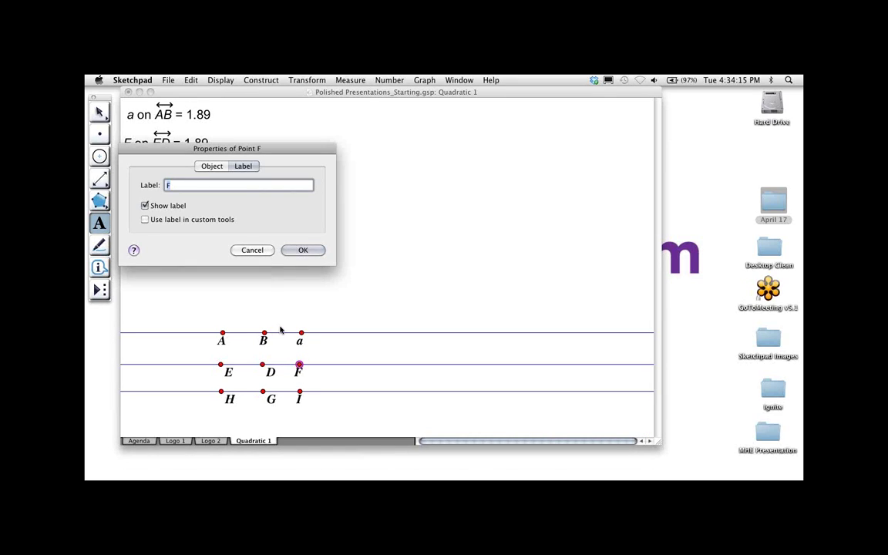
{"action": "left_click", "coordinate": [303, 251]}
{"action": "double_click", "coordinate": [298, 401]}
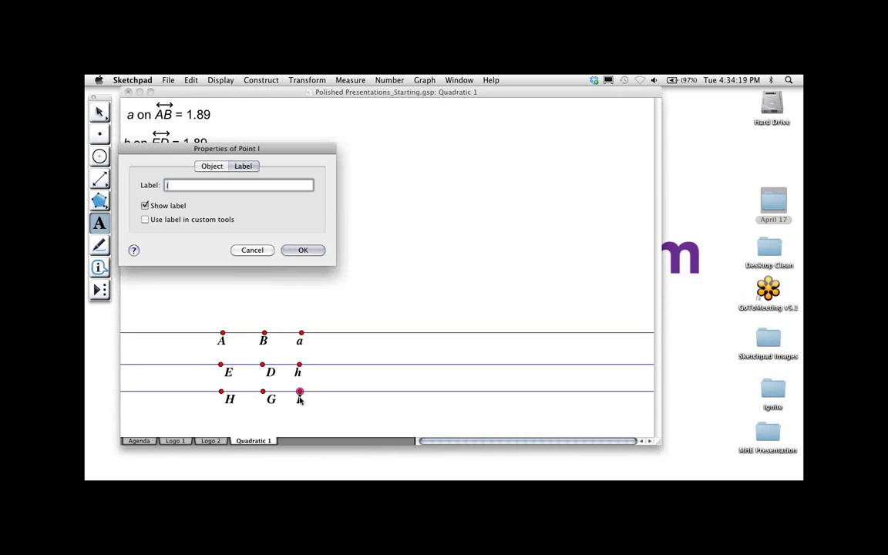
{"action": "type", "text": "k"}
{"action": "left_click", "coordinate": [302, 250]}
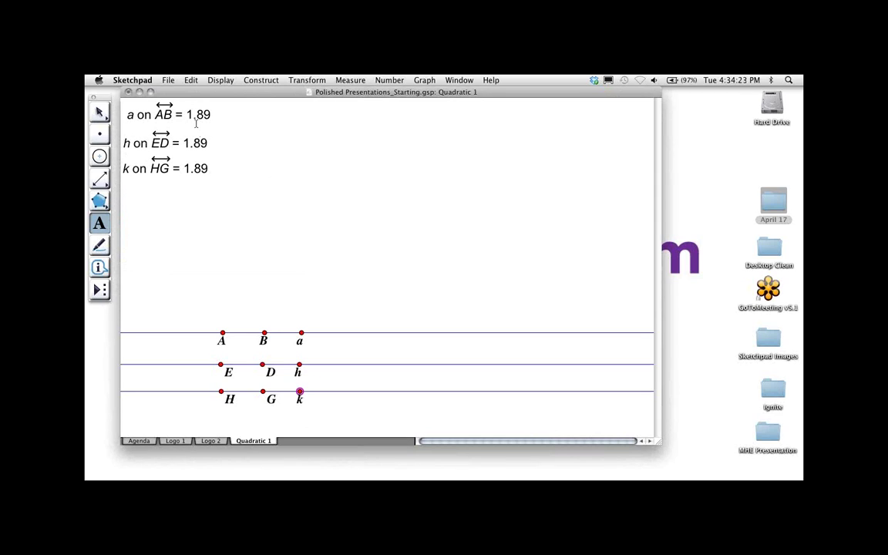
Step: Relabel the three value measurements as a, h and k to match their points
{"action": "double_click", "coordinate": [196, 115]}
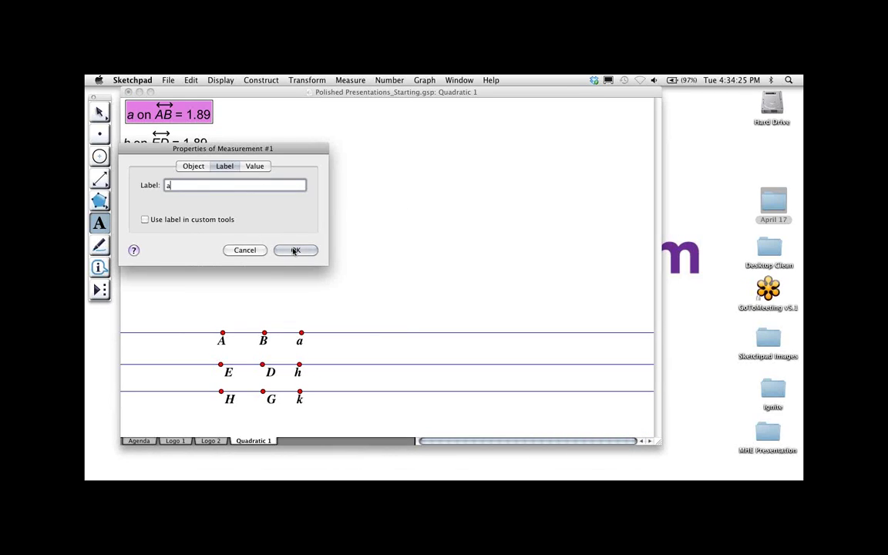
{"action": "type", "text": "a"}
{"action": "left_click", "coordinate": [295, 250]}
{"action": "double_click", "coordinate": [178, 144]}
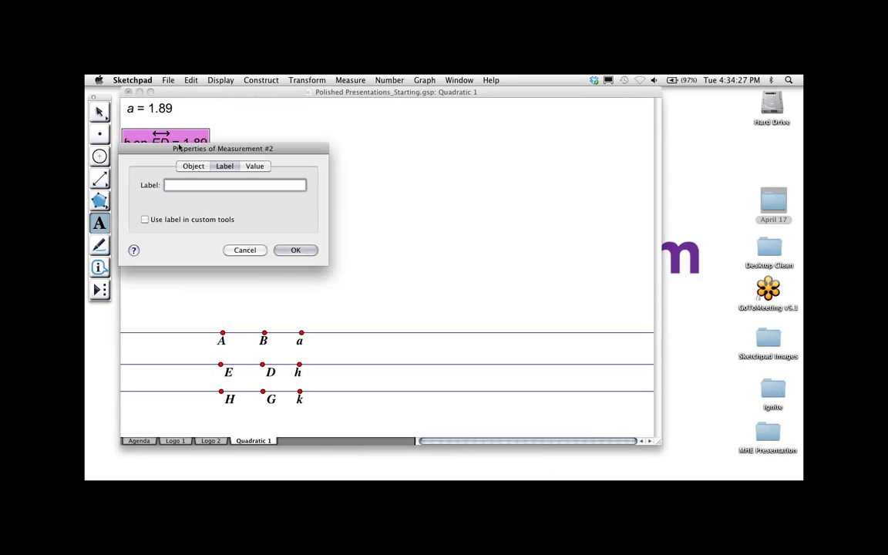
{"action": "type", "text": "h"}
{"action": "left_click", "coordinate": [295, 250]}
{"action": "double_click", "coordinate": [182, 168]}
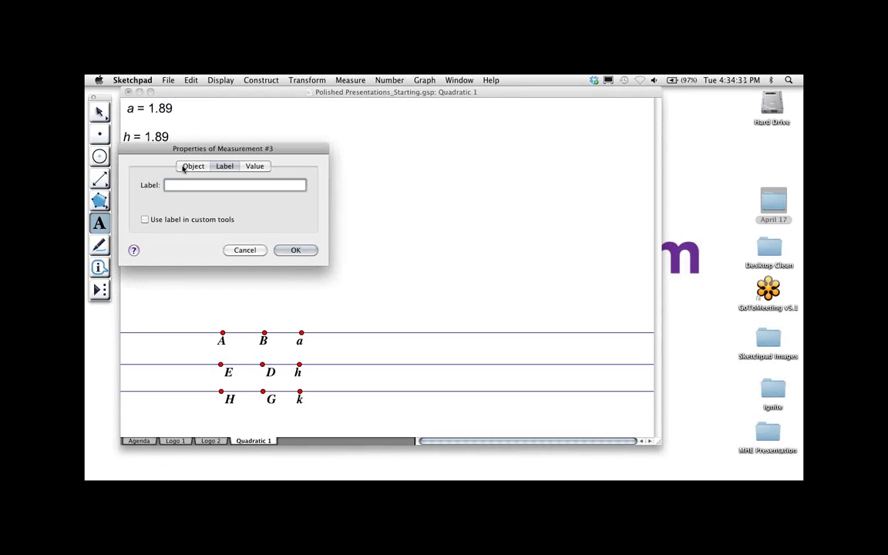
{"action": "key", "text": "Return"}
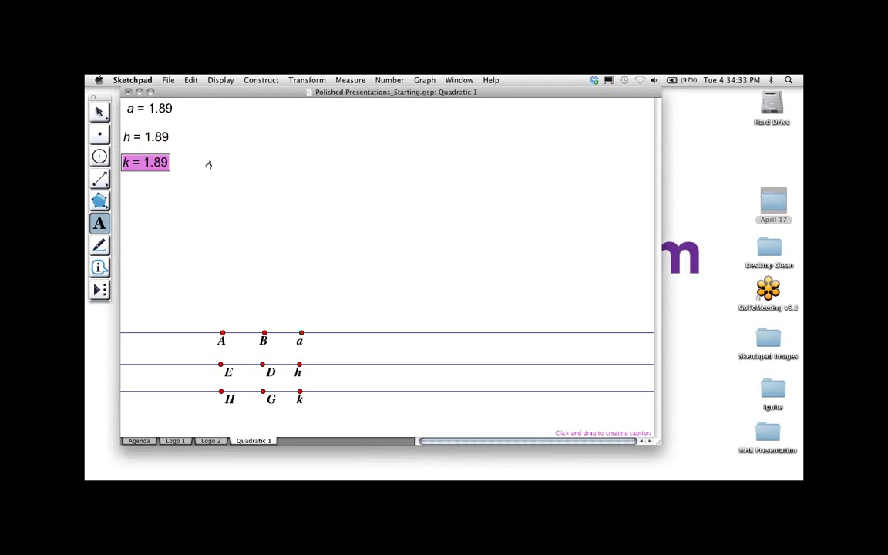
Step: Draw segments along the three lines from A to a, from E to h, and from H to k
{"action": "left_click_drag", "start_coordinate": [100, 178], "coordinate": [118, 181]}
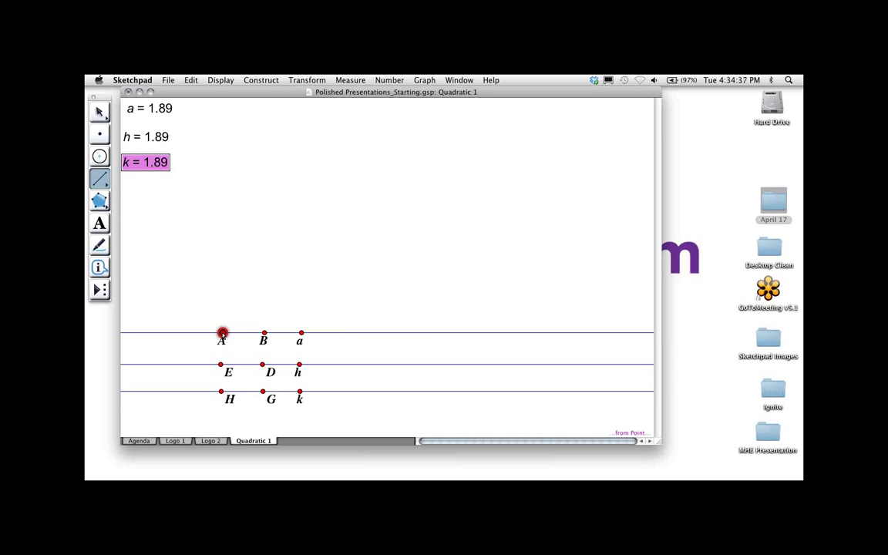
{"action": "left_click", "coordinate": [222, 333]}
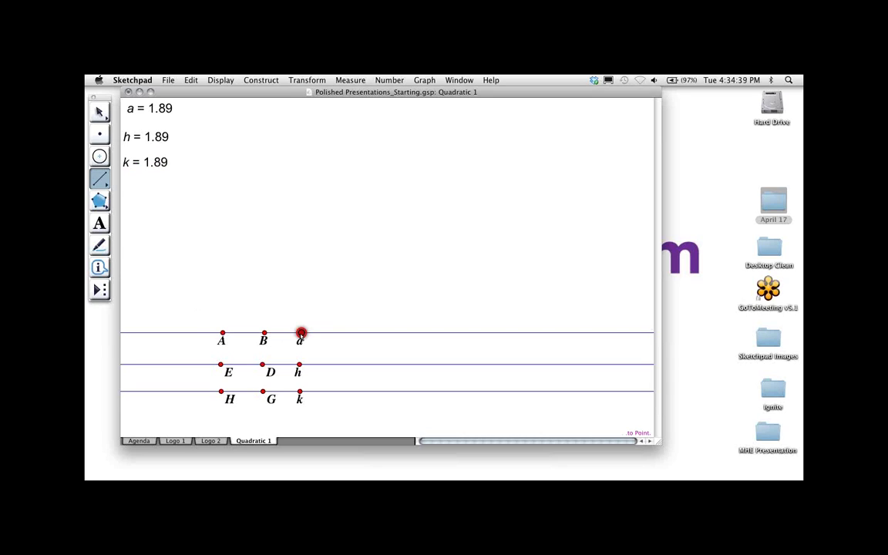
{"action": "left_click", "coordinate": [301, 333]}
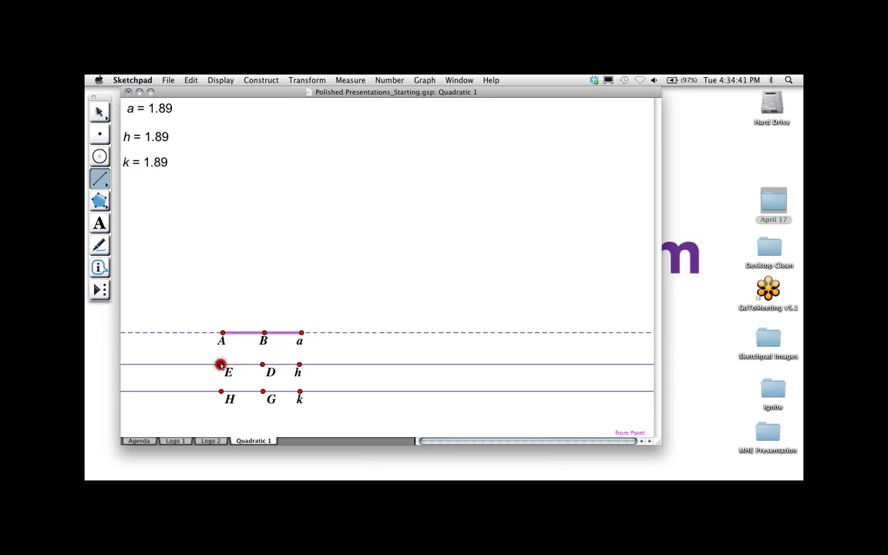
{"action": "left_click", "coordinate": [221, 364]}
{"action": "left_click", "coordinate": [299, 365]}
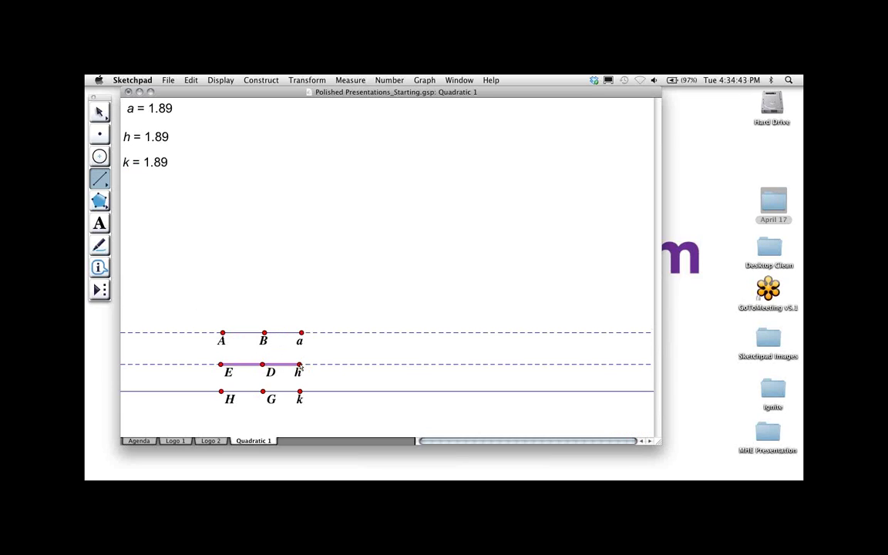
{"action": "left_click", "coordinate": [221, 391]}
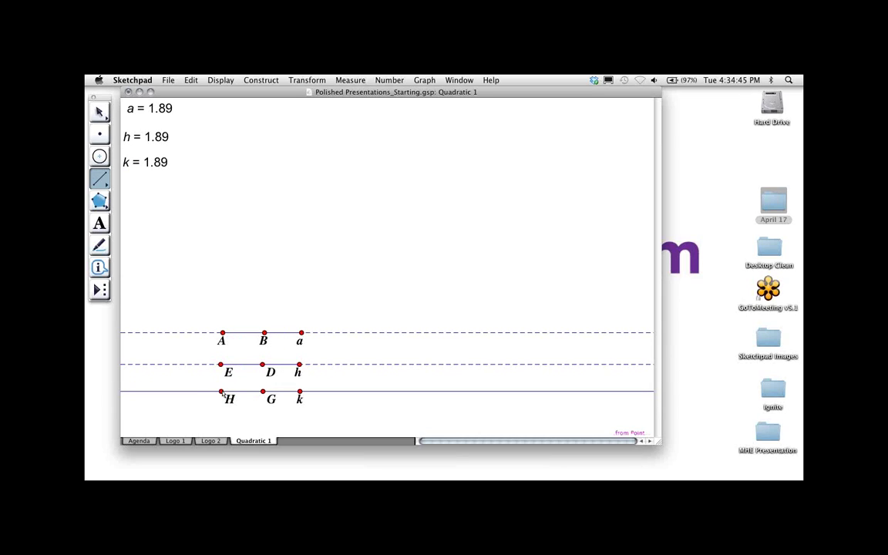
{"action": "left_click", "coordinate": [299, 392]}
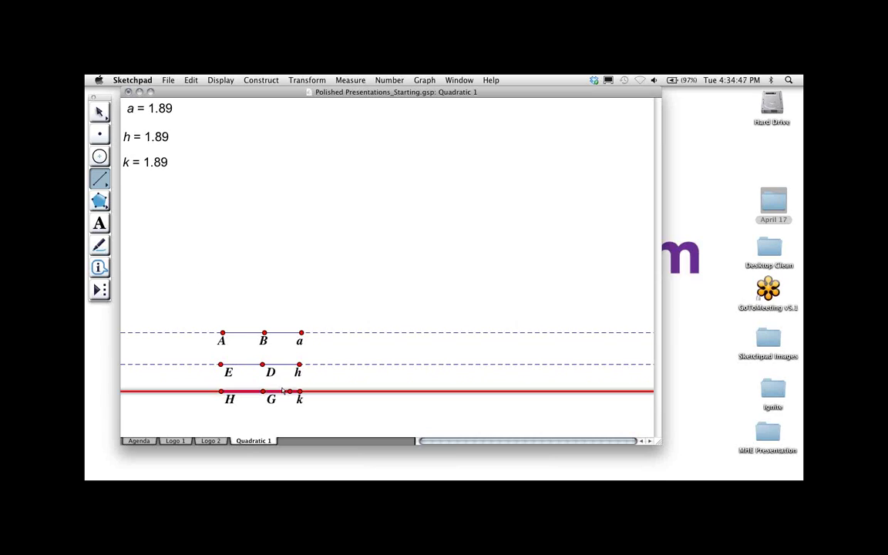
Step: Hide the middle points B, D and G on the three lines
{"action": "left_click", "coordinate": [99, 112]}
{"action": "left_click", "coordinate": [243, 317]}
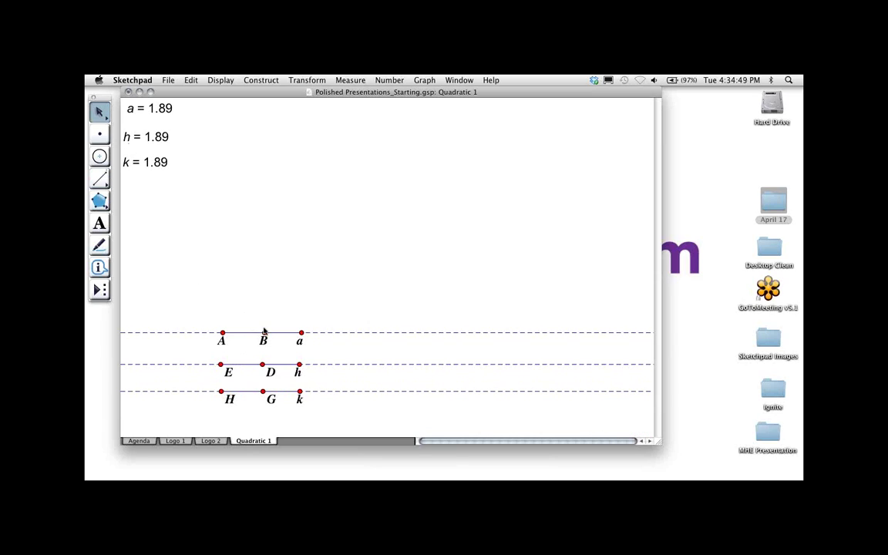
{"action": "left_click", "coordinate": [264, 333]}
{"action": "left_click", "coordinate": [263, 364]}
{"action": "left_click", "coordinate": [264, 392]}
{"action": "left_click", "coordinate": [216, 80]}
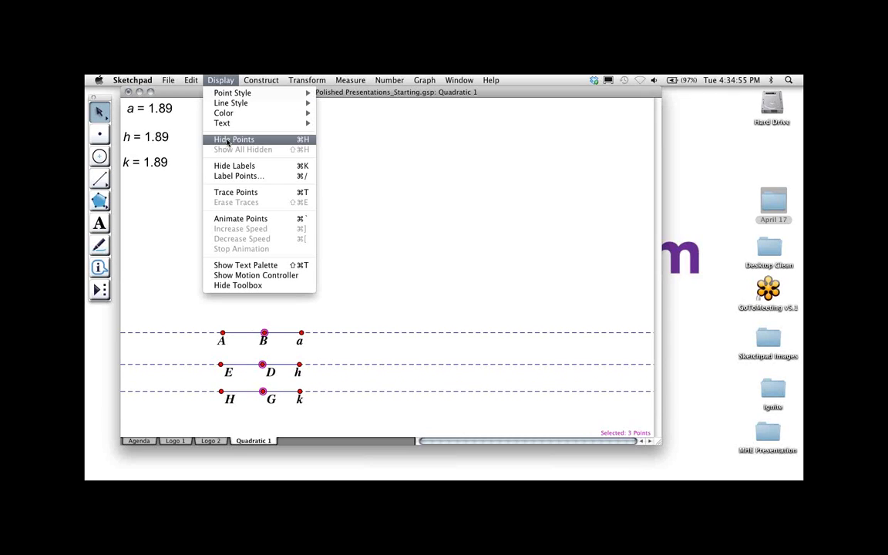
{"action": "left_click", "coordinate": [234, 139]}
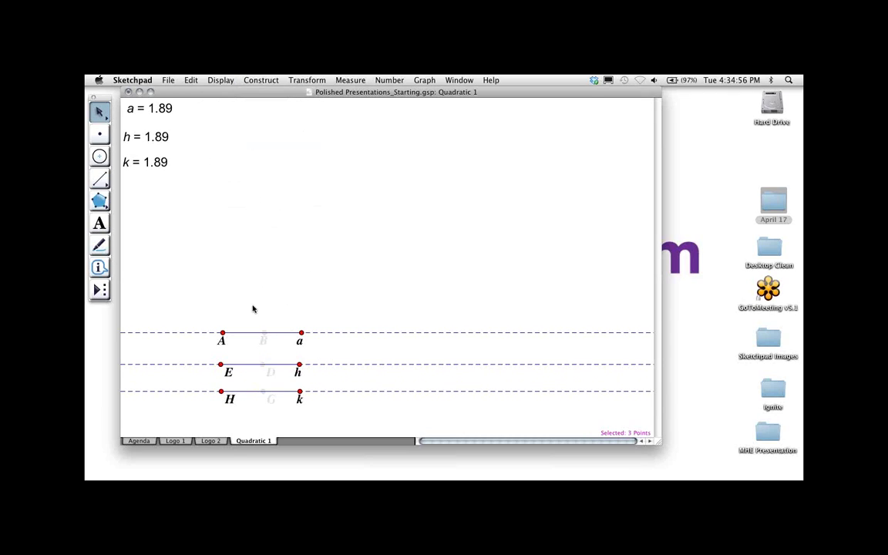
Step: Hide the labels of the starting points A, E and H
{"action": "left_click", "coordinate": [99, 223]}
{"action": "left_click", "coordinate": [222, 339]}
{"action": "left_click", "coordinate": [221, 364]}
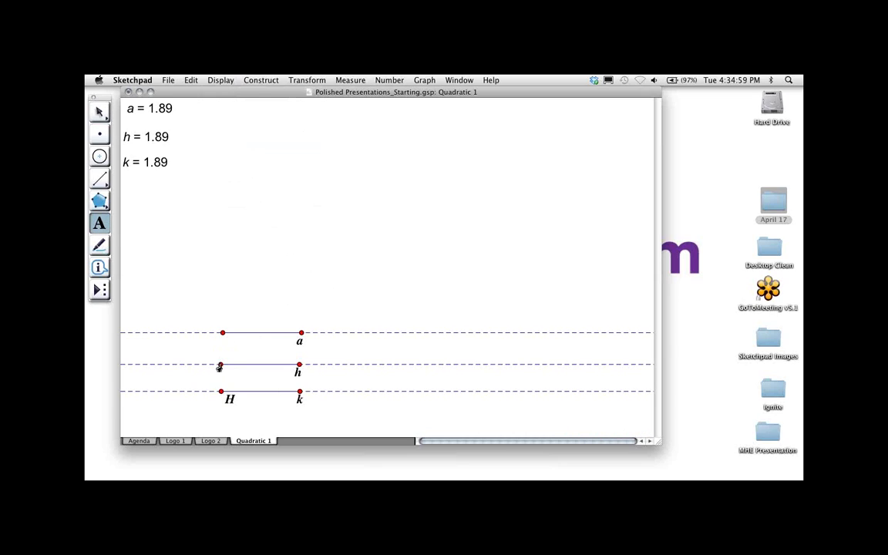
{"action": "left_click", "coordinate": [221, 391]}
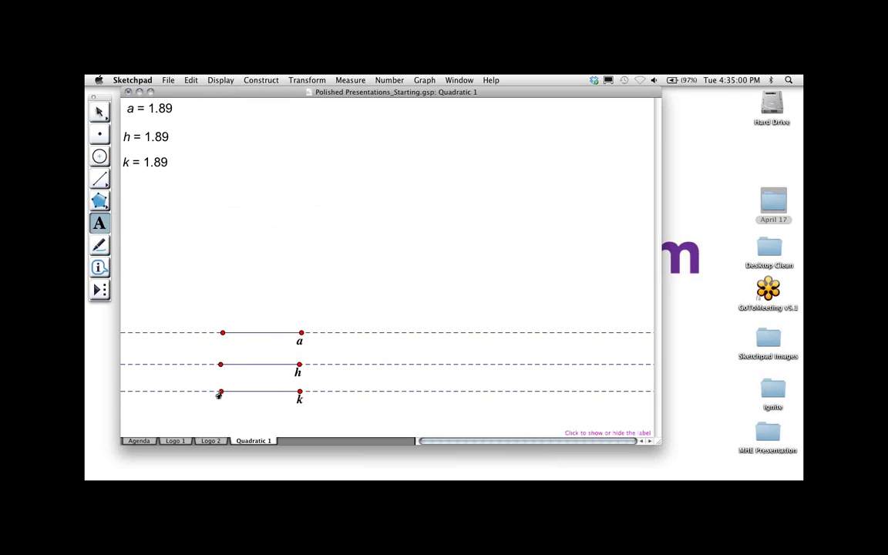
Step: Hide the three dashed lines and move the slider points to about a = 2.24, h = 1.52 and k = 2.78
{"action": "left_click", "coordinate": [99, 111]}
{"action": "left_click", "coordinate": [336, 332]}
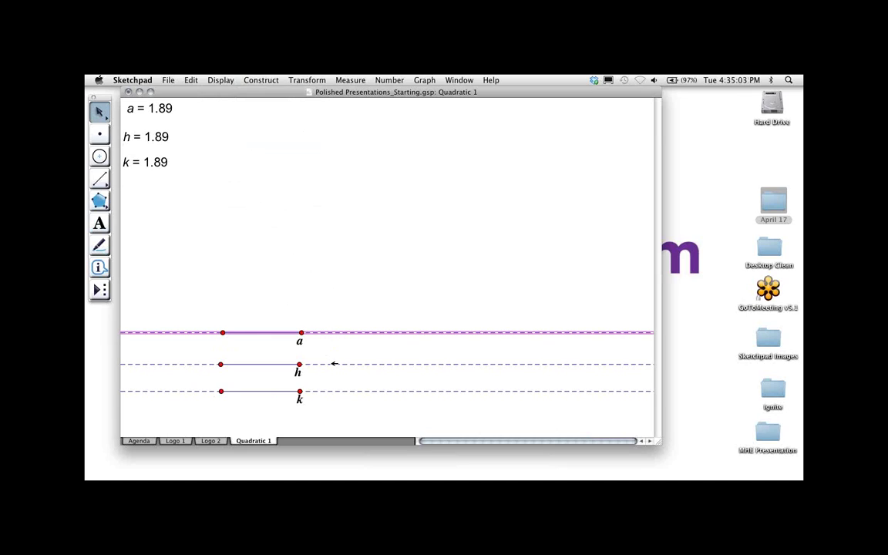
{"action": "left_click", "coordinate": [334, 363]}
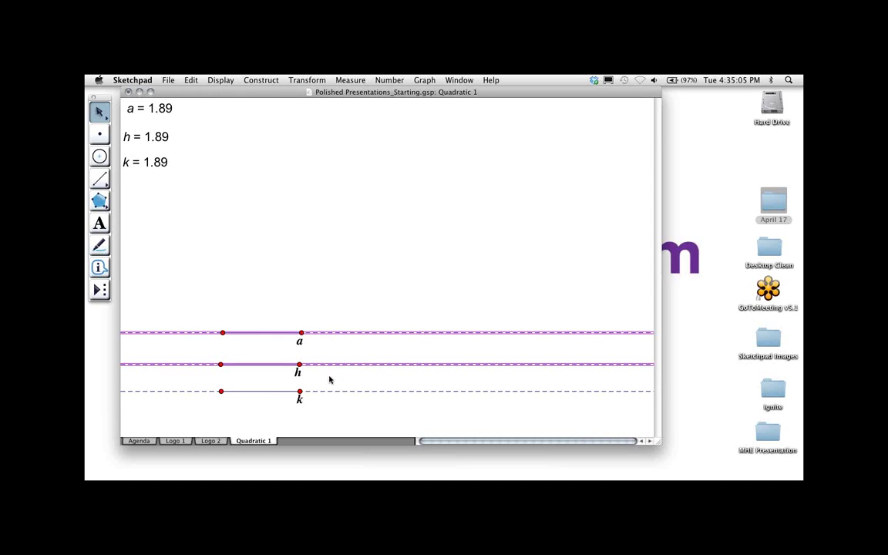
{"action": "left_click", "coordinate": [333, 391]}
{"action": "key", "text": "super+h"}
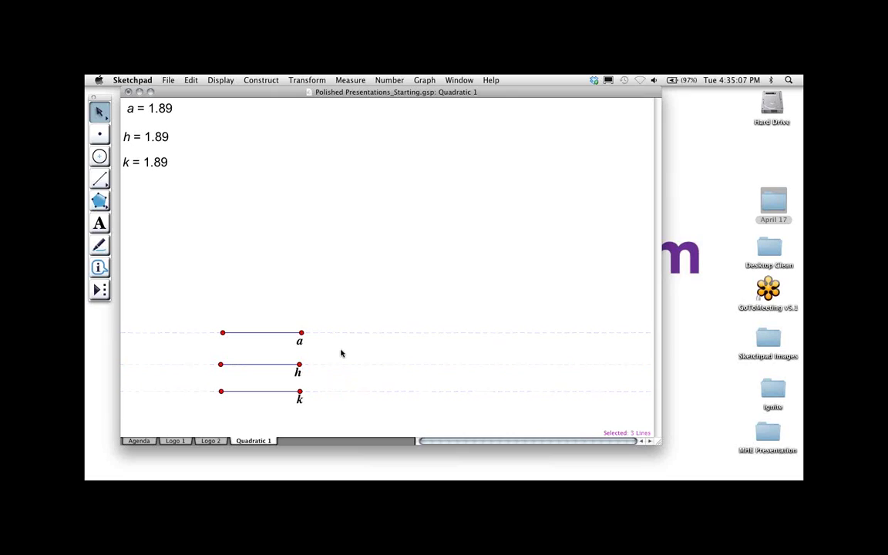
{"action": "left_click_drag", "start_coordinate": [301, 333], "coordinate": [336, 391]}
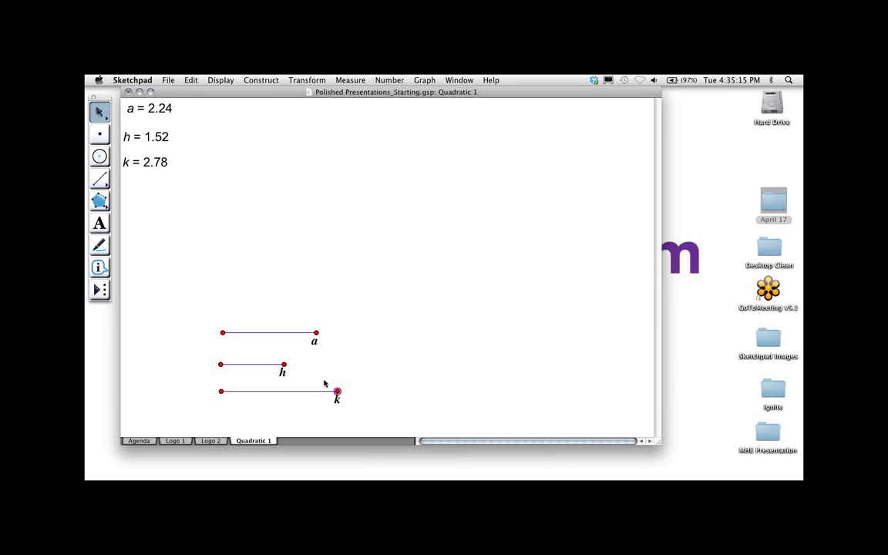
Step: Place the a, h and k measurements directly above their matching slider segments
{"action": "left_click", "coordinate": [252, 209]}
{"action": "left_click_drag", "start_coordinate": [152, 110], "coordinate": [246, 317]}
{"action": "left_click", "coordinate": [272, 279]}
{"action": "left_click_drag", "start_coordinate": [147, 137], "coordinate": [247, 349]}
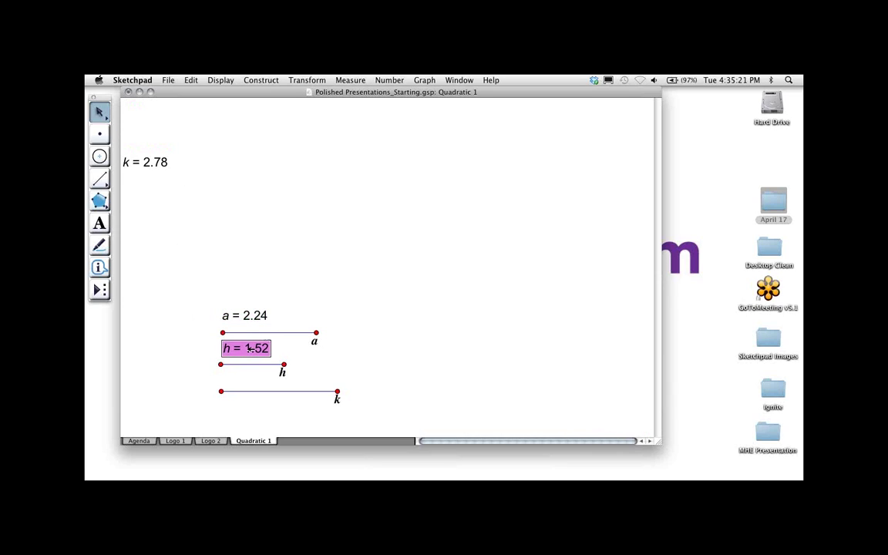
{"action": "left_click", "coordinate": [189, 179]}
{"action": "left_click_drag", "start_coordinate": [164, 157], "coordinate": [246, 379]}
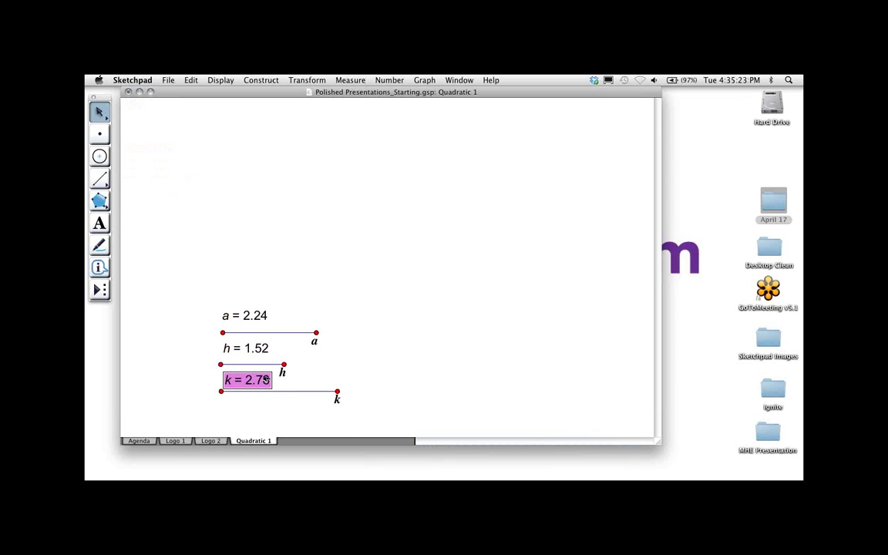
Step: Line up the a, h and k measurements in an evenly spaced, left-aligned column, each just above its slider
{"action": "left_click", "coordinate": [279, 312]}
{"action": "left_click", "coordinate": [255, 313]}
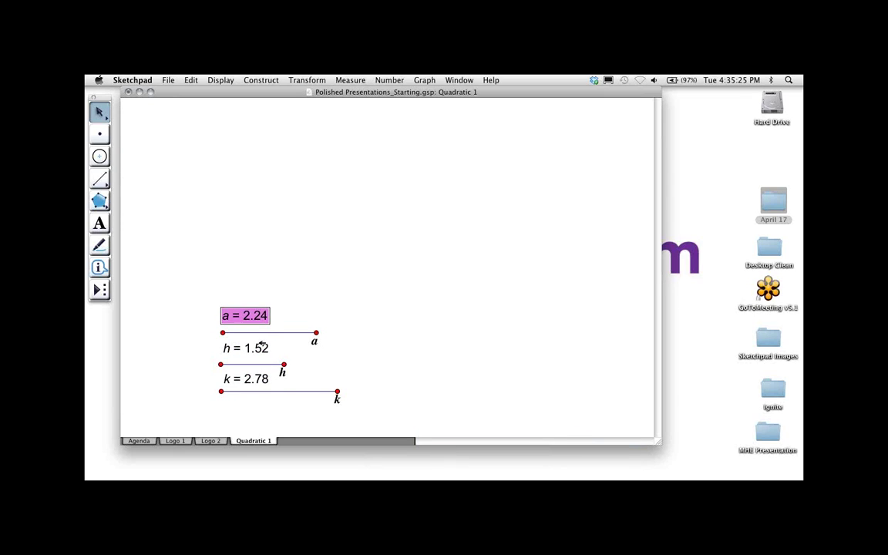
{"action": "left_click", "coordinate": [261, 348]}
{"action": "left_click", "coordinate": [255, 377]}
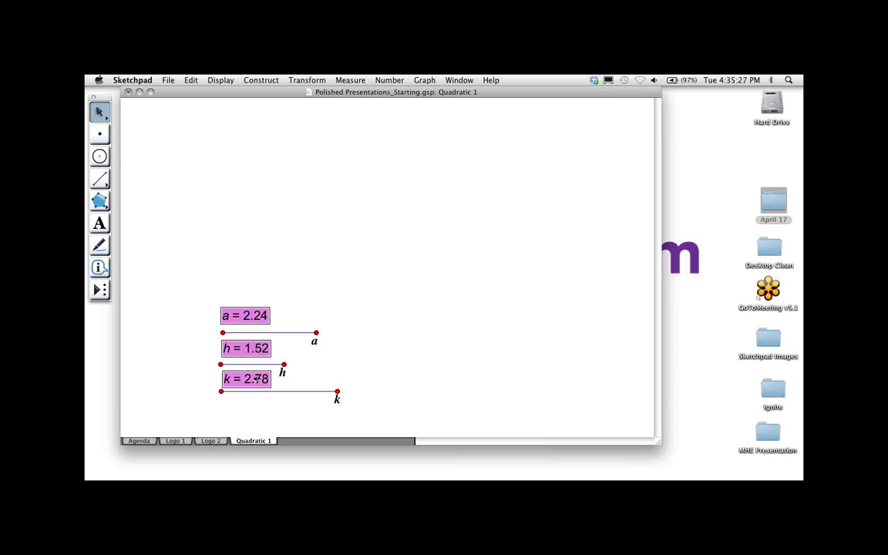
{"action": "left_click_drag", "start_coordinate": [258, 377], "coordinate": [254, 379]}
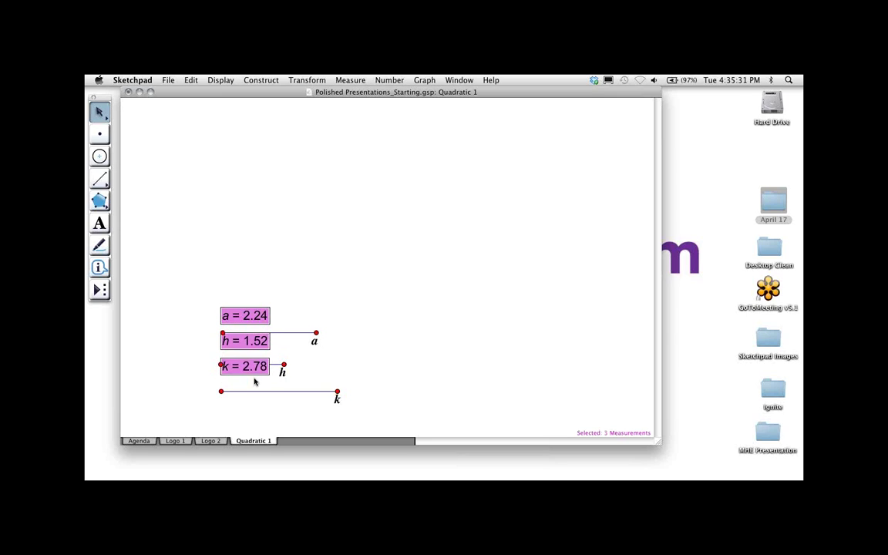
{"action": "left_click_drag", "start_coordinate": [257, 377], "coordinate": [256, 380]}
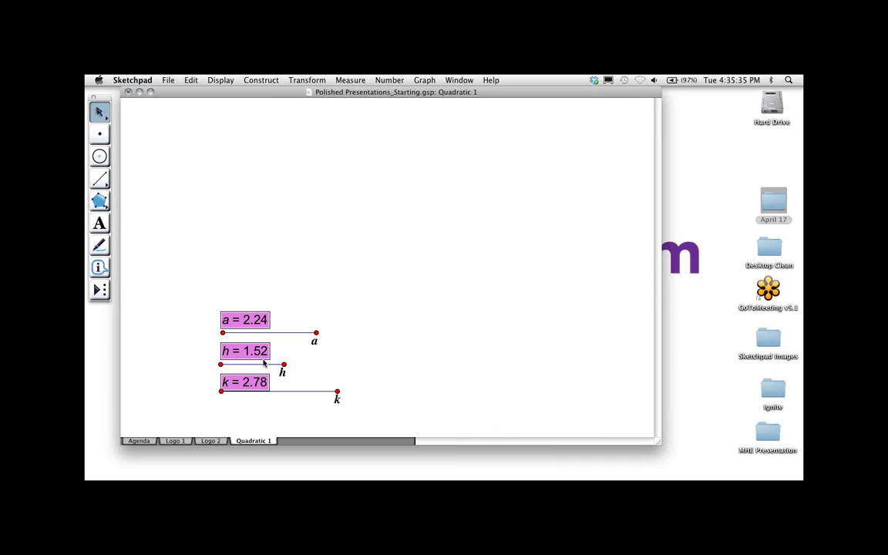
Step: Set the text size of the a, h and k measurements to 18
{"action": "left_click", "coordinate": [209, 80]}
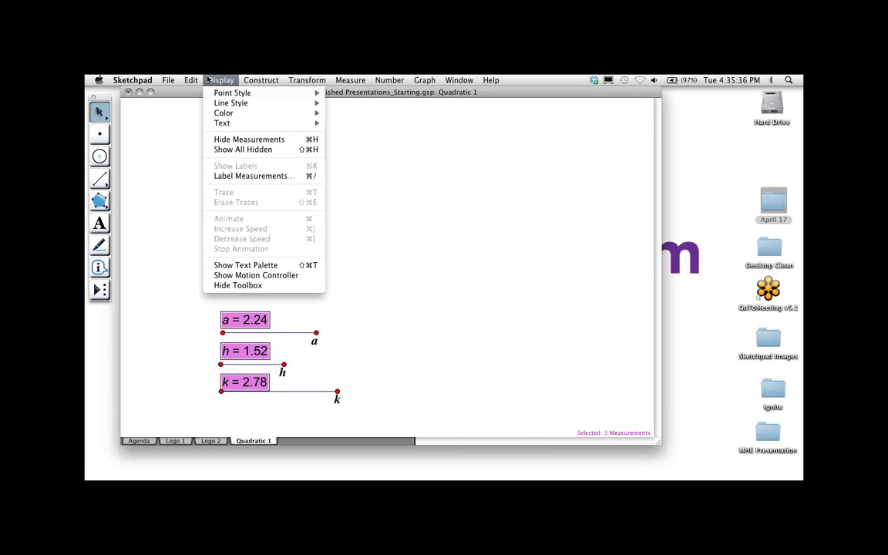
{"action": "left_click", "coordinate": [245, 265]}
{"action": "left_click", "coordinate": [402, 113]}
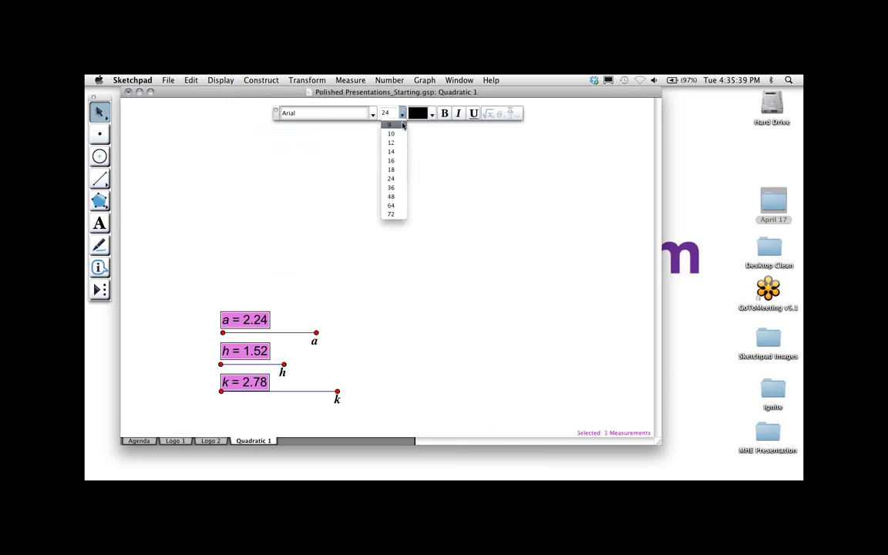
{"action": "left_click", "coordinate": [397, 170]}
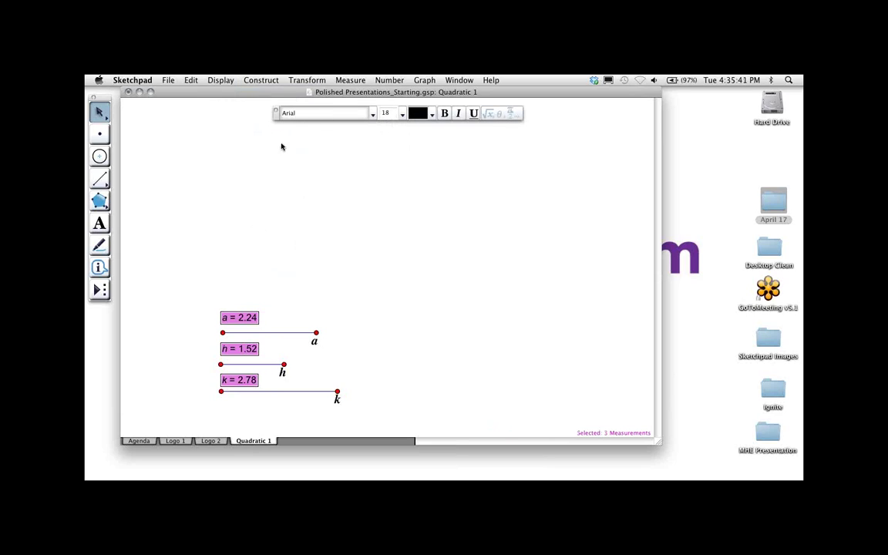
{"action": "left_click", "coordinate": [275, 113]}
{"action": "left_click", "coordinate": [283, 185]}
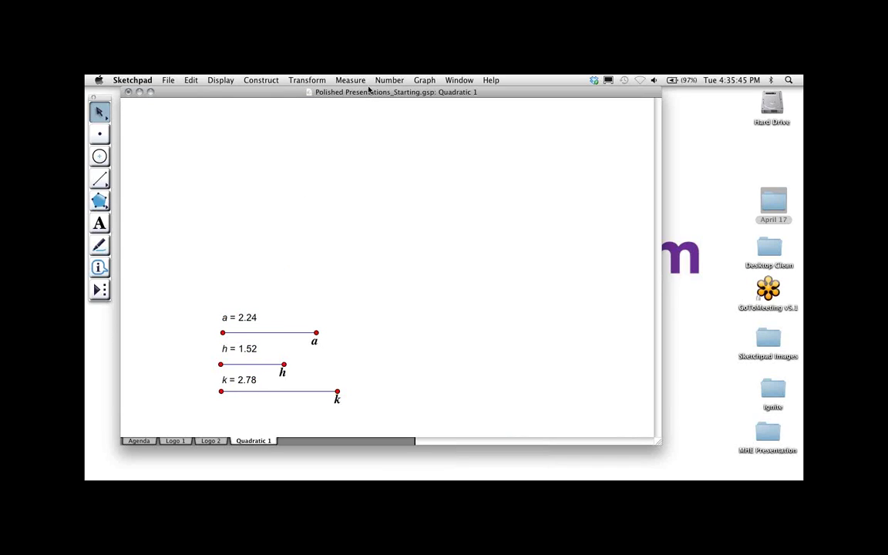
Step: Plot the new function a*(x - h)^2 + k, using the a, h and k slider measurements as its parameters
{"action": "left_click", "coordinate": [424, 80]}
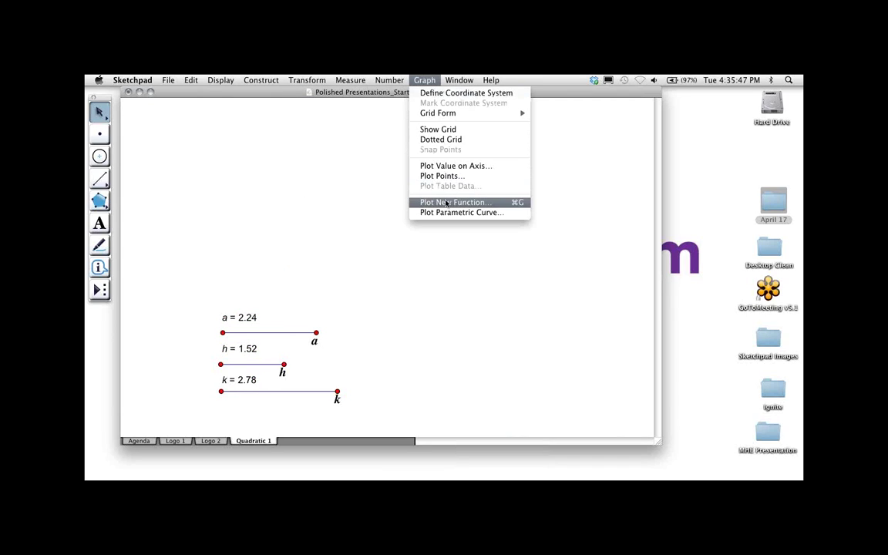
{"action": "left_click", "coordinate": [446, 203]}
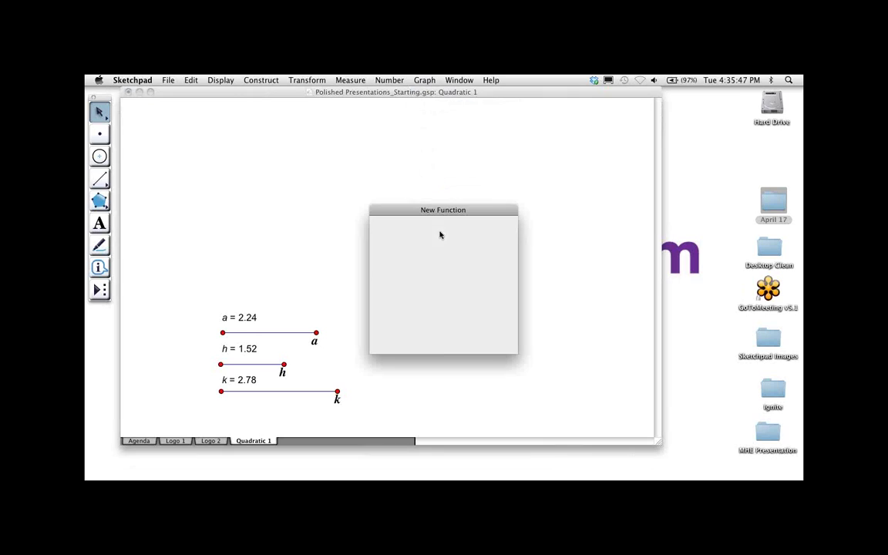
{"action": "left_click", "coordinate": [239, 319]}
{"action": "type", "text": "* ("}
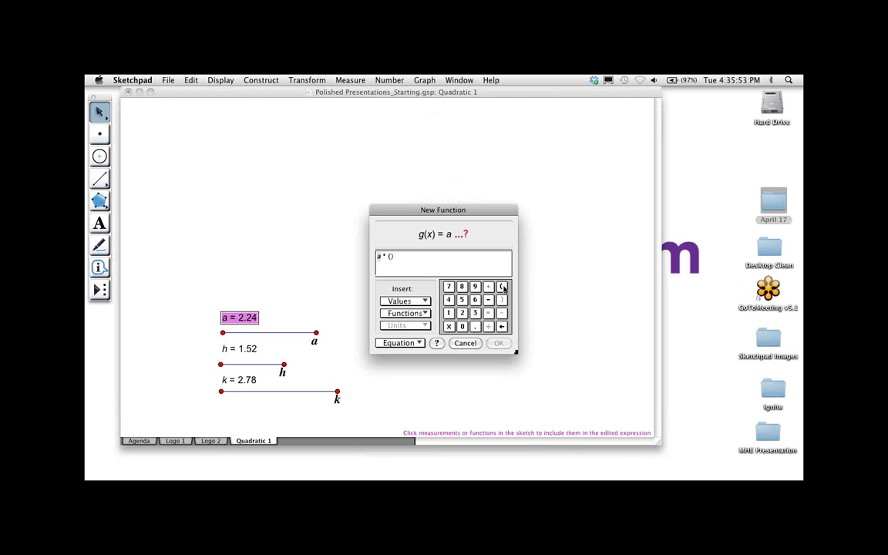
{"action": "type", "text": "x -"}
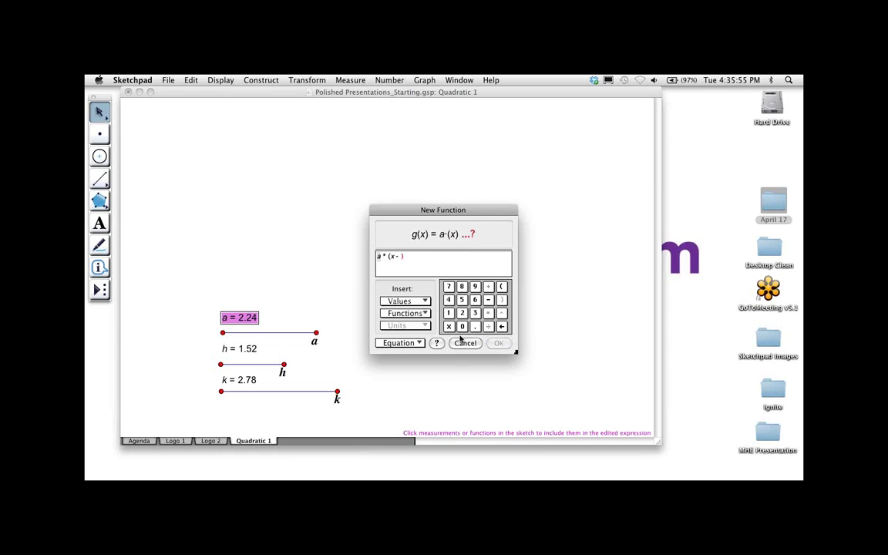
{"action": "left_click", "coordinate": [243, 350]}
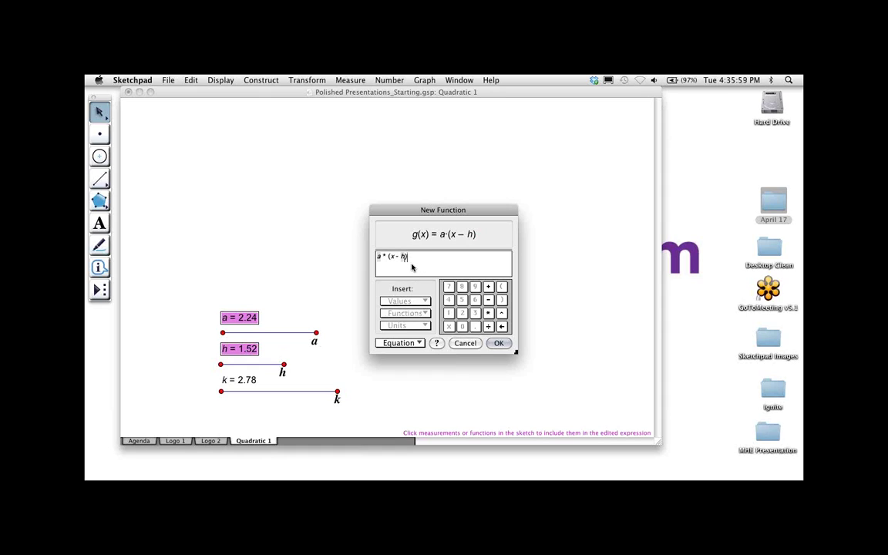
{"action": "left_click", "coordinate": [501, 313]}
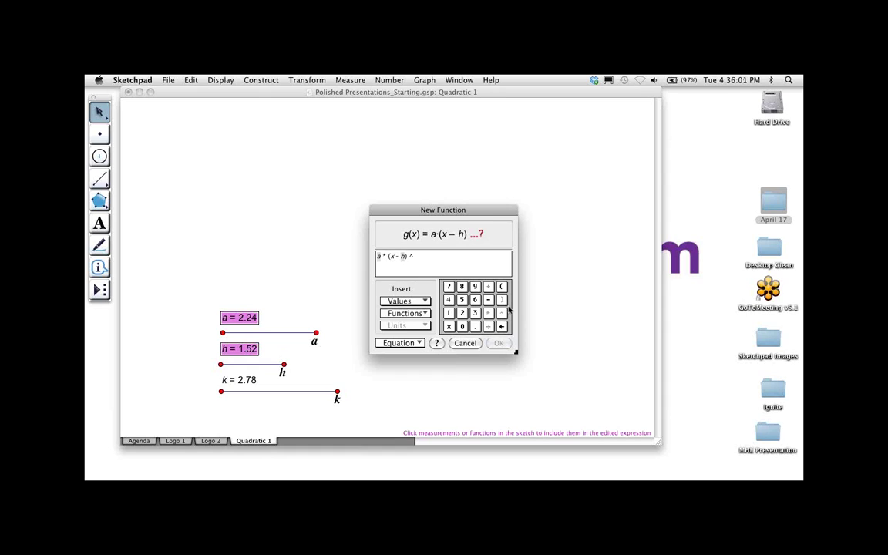
{"action": "type", "text": "2 "}
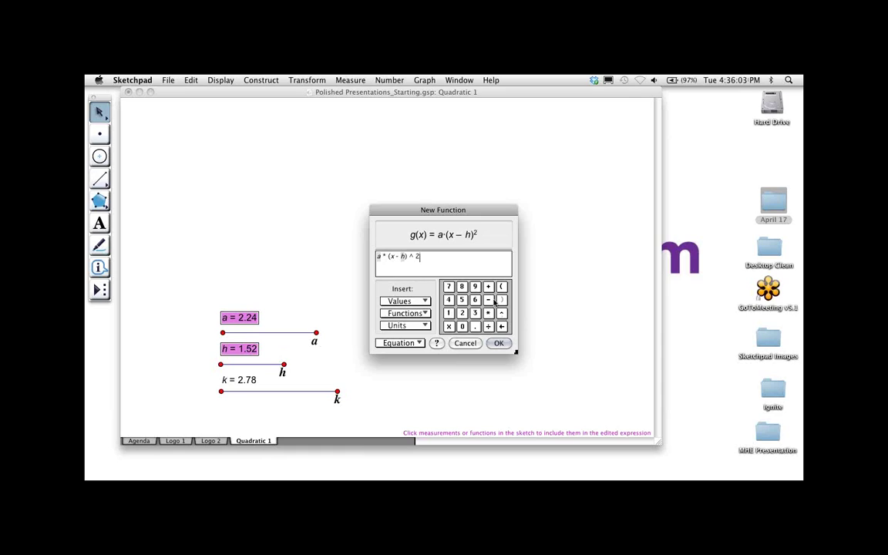
{"action": "type", "text": "+"}
{"action": "left_click", "coordinate": [243, 379]}
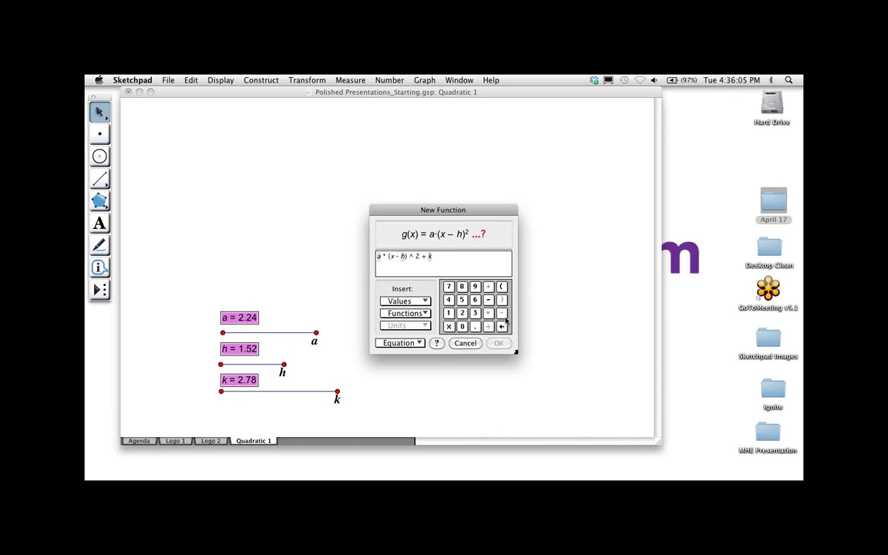
{"action": "left_click", "coordinate": [498, 344]}
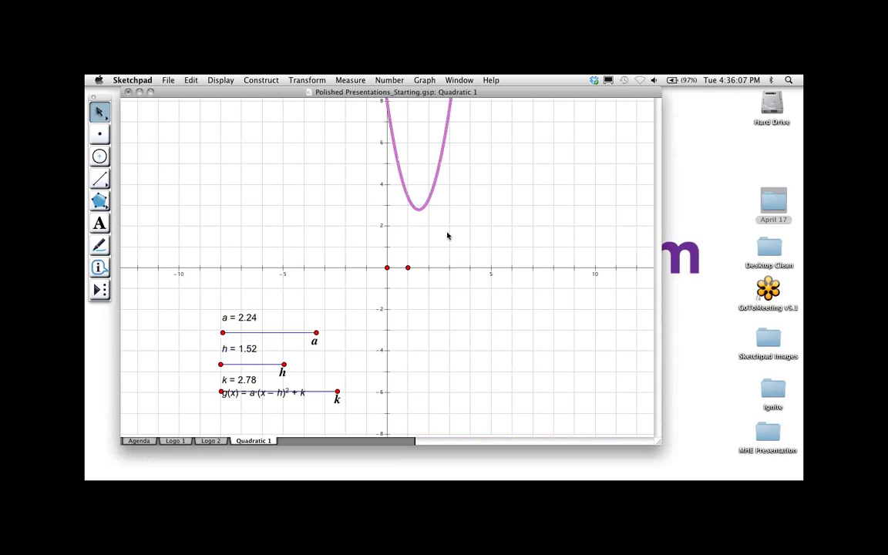
Step: Move the function's equation to the upper-left corner of the sketch and set its text size to 24
{"action": "left_click", "coordinate": [278, 394]}
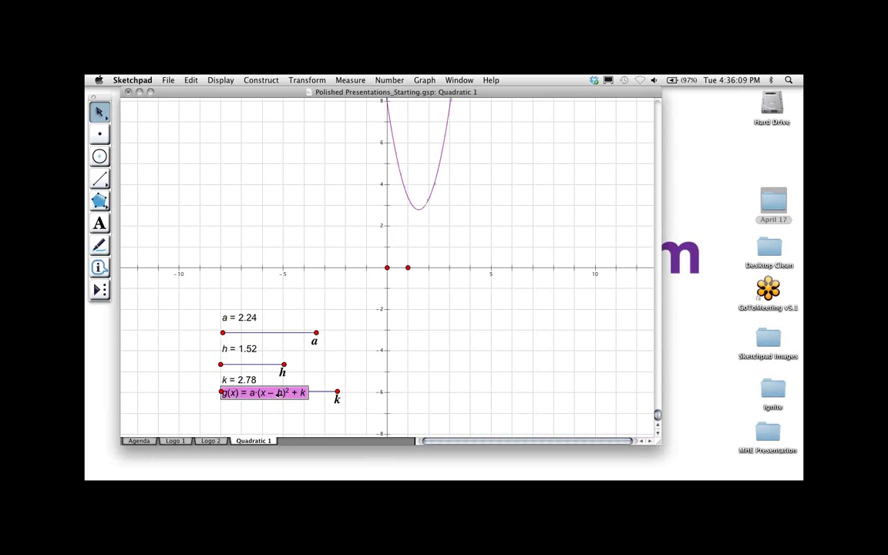
{"action": "mouse_move", "coordinate": [278, 394]}
{"action": "left_mouse_down"}
{"action": "mouse_move", "coordinate": [194, 153]}
{"action": "mouse_move", "coordinate": [189, 104]}
{"action": "mouse_move", "coordinate": [198, 115]}
{"action": "left_mouse_up"}
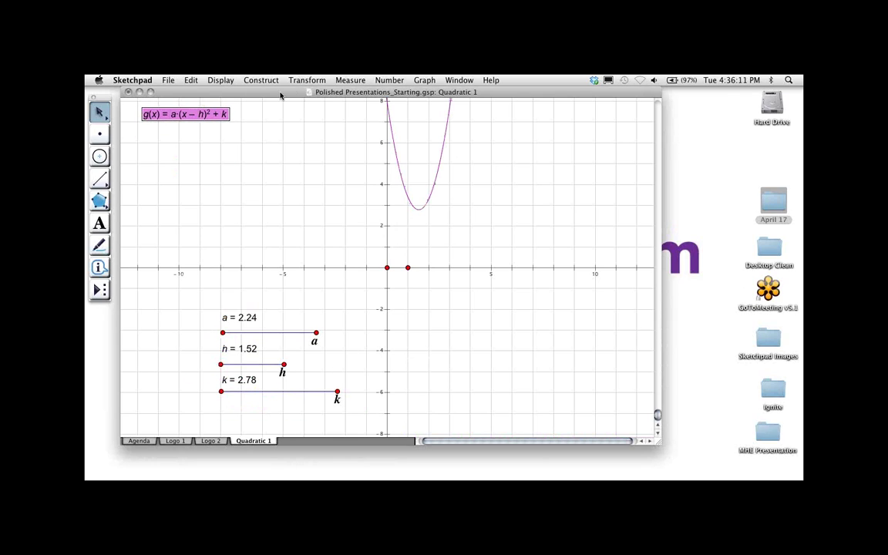
{"action": "left_click", "coordinate": [220, 79]}
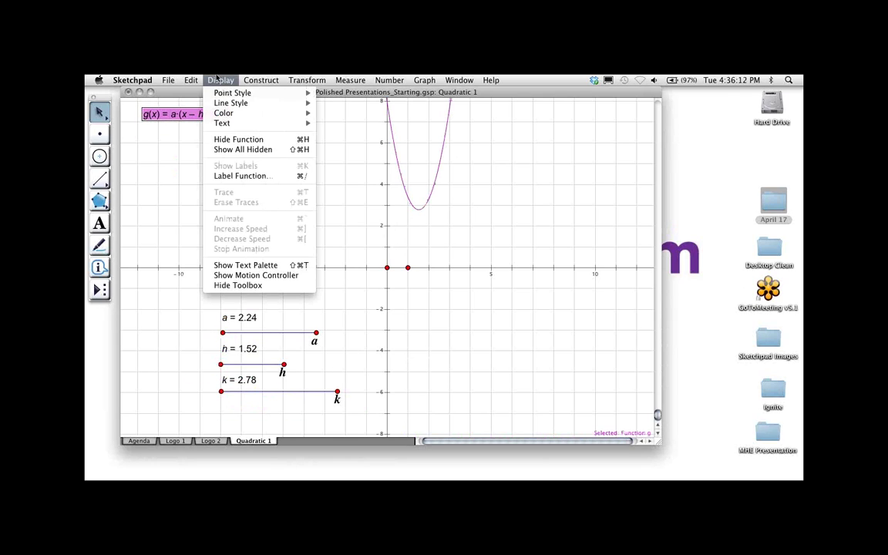
{"action": "left_click", "coordinate": [245, 265]}
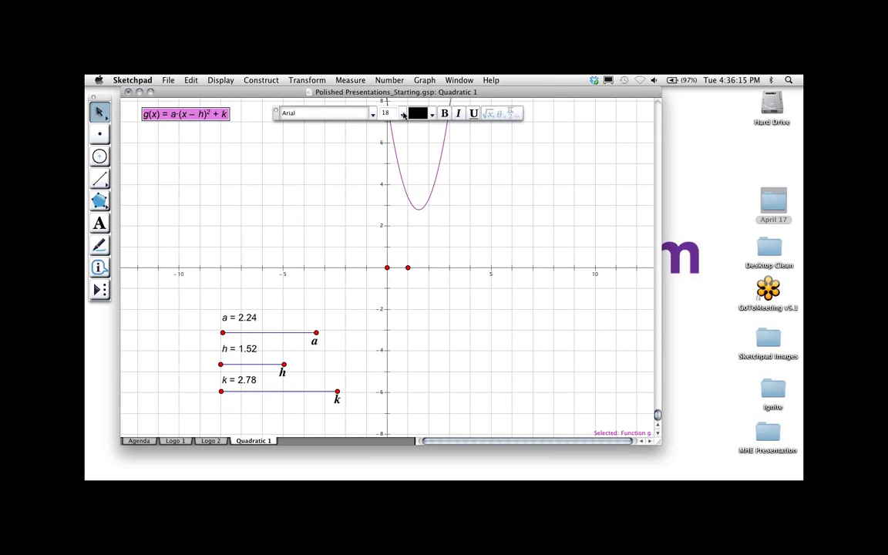
{"action": "left_click", "coordinate": [401, 114]}
{"action": "left_click", "coordinate": [394, 183]}
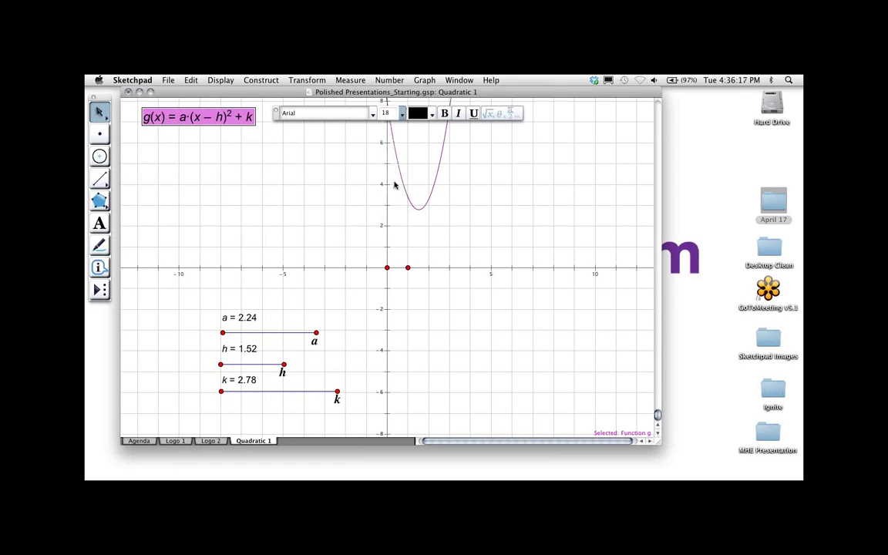
Step: Colour the function's equation text dark blue and put the text palette away
{"action": "left_click", "coordinate": [420, 114]}
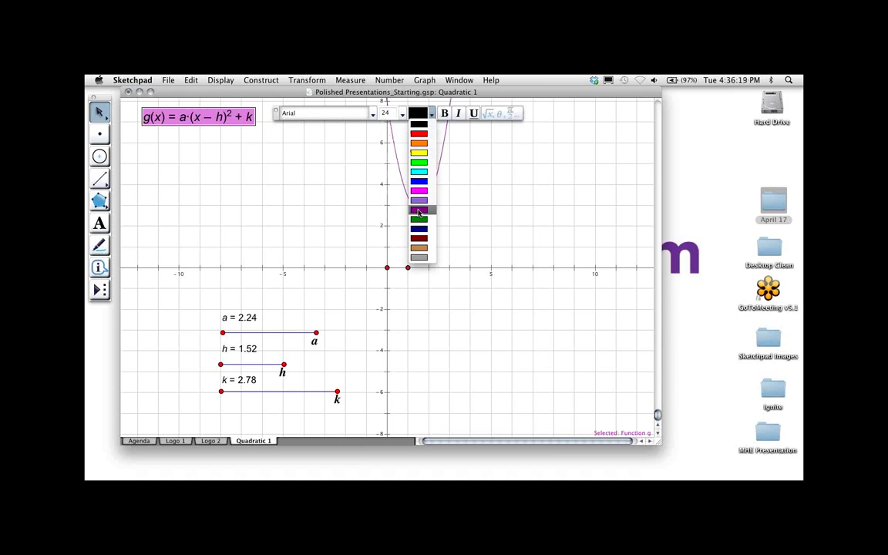
{"action": "left_click", "coordinate": [418, 229]}
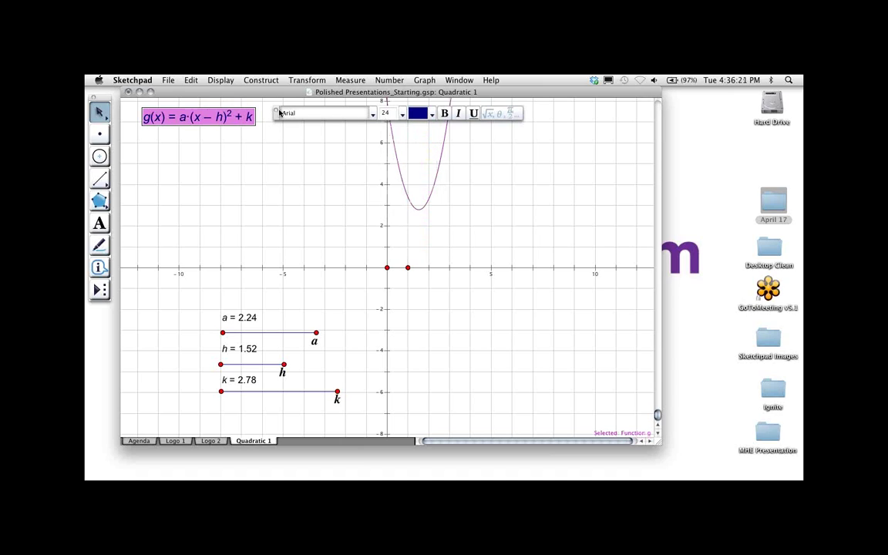
{"action": "left_click", "coordinate": [276, 112]}
{"action": "left_click", "coordinate": [360, 162]}
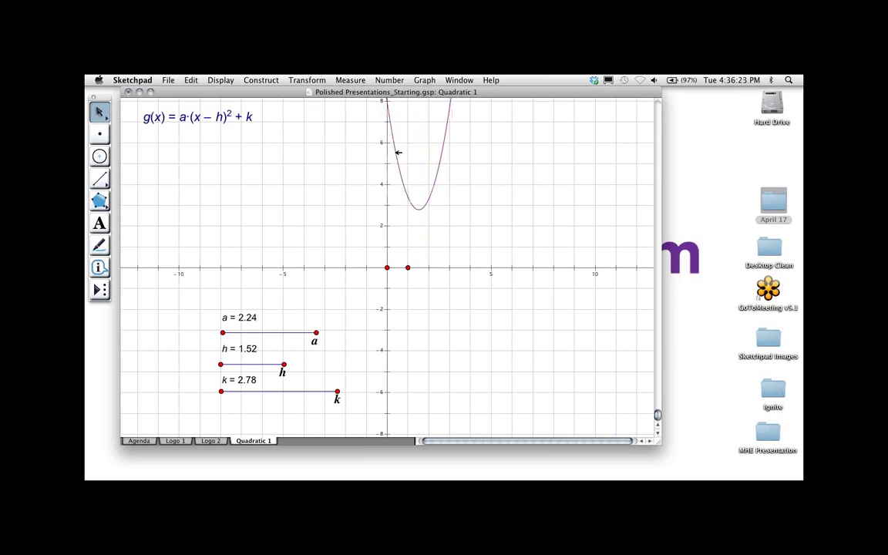
Step: Give the parabola a medium line style and a dark blue colour matching its equation
{"action": "left_click", "coordinate": [398, 152]}
{"action": "left_click", "coordinate": [220, 80]}
{"action": "mouse_move", "coordinate": [295, 106]}
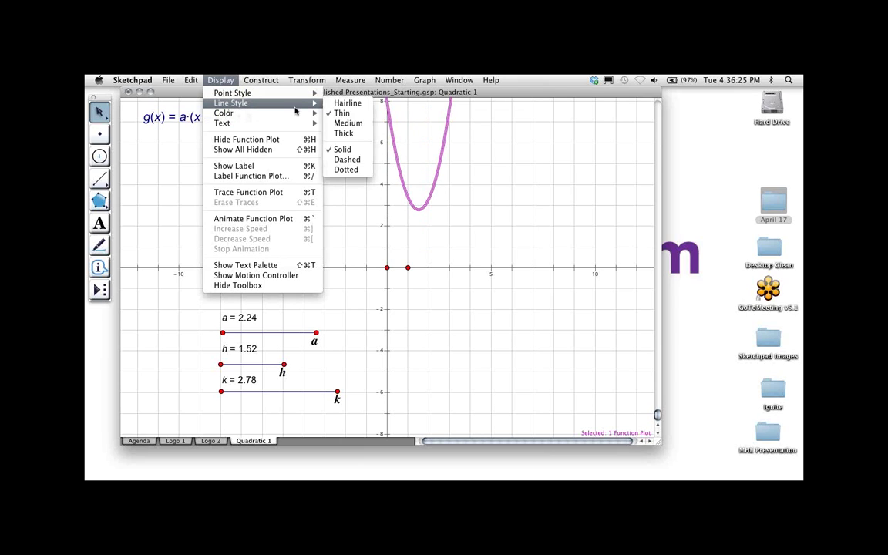
{"action": "left_click", "coordinate": [339, 123]}
{"action": "left_click", "coordinate": [220, 80]}
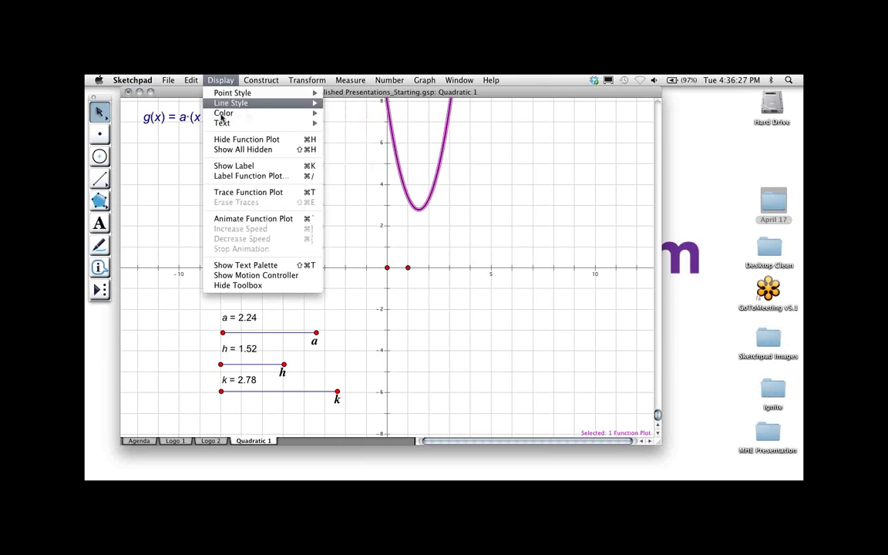
{"action": "mouse_move", "coordinate": [254, 113]}
{"action": "left_click", "coordinate": [351, 241]}
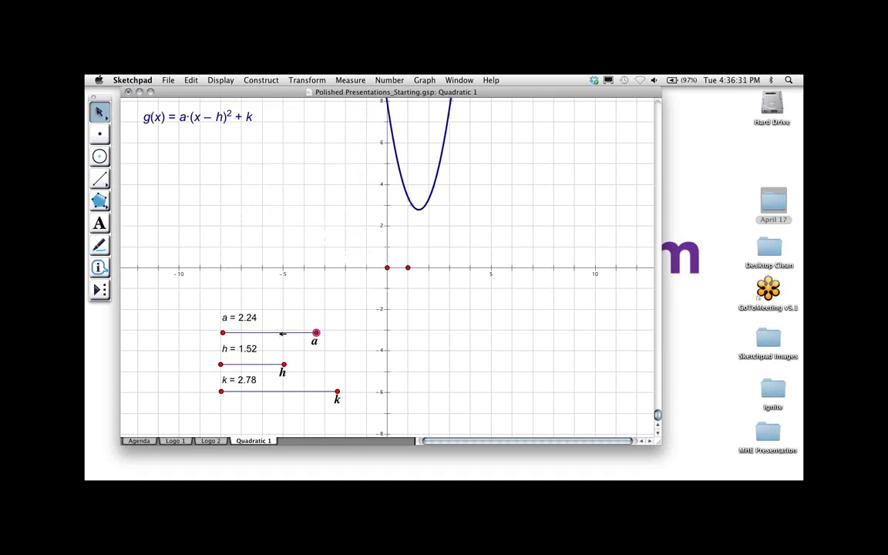
Step: Move the slider points to about a = -2.34, h = 1.90 and k = -1.38 to reshape the parabola
{"action": "left_click_drag", "start_coordinate": [283, 333], "coordinate": [123, 337]}
{"action": "mouse_move", "coordinate": [286, 365]}
{"action": "left_mouse_down"}
{"action": "mouse_move", "coordinate": [157, 366]}
{"action": "mouse_move", "coordinate": [362, 364]}
{"action": "mouse_move", "coordinate": [165, 366]}
{"action": "mouse_move", "coordinate": [299, 363]}
{"action": "left_mouse_up"}
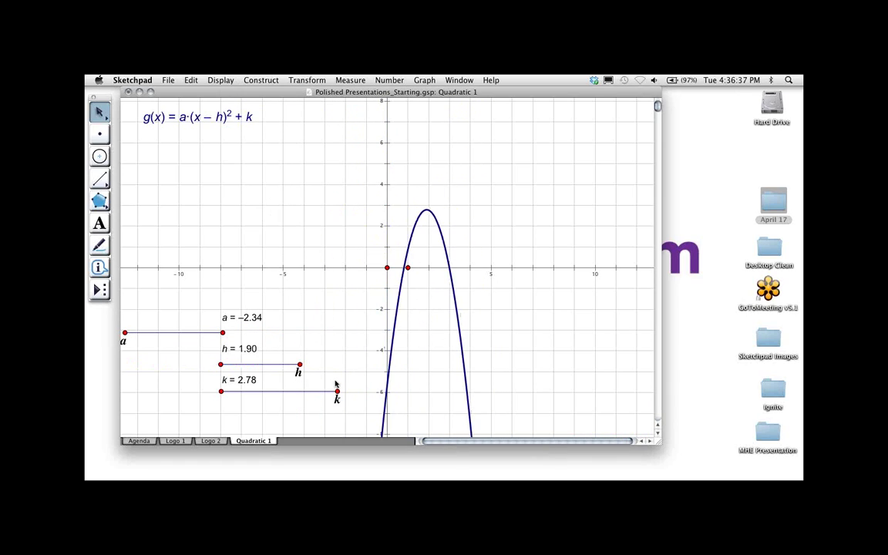
{"action": "left_click_drag", "start_coordinate": [337, 391], "coordinate": [163, 392]}
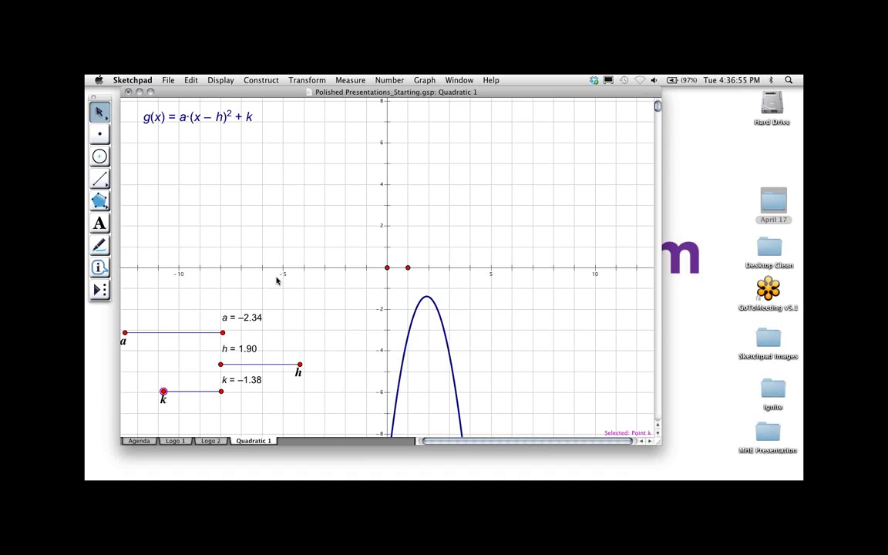
Step: Add a duplicate of the Quadratic 1 page to the document and name it Quadratic 2
{"action": "left_click", "coordinate": [168, 80]}
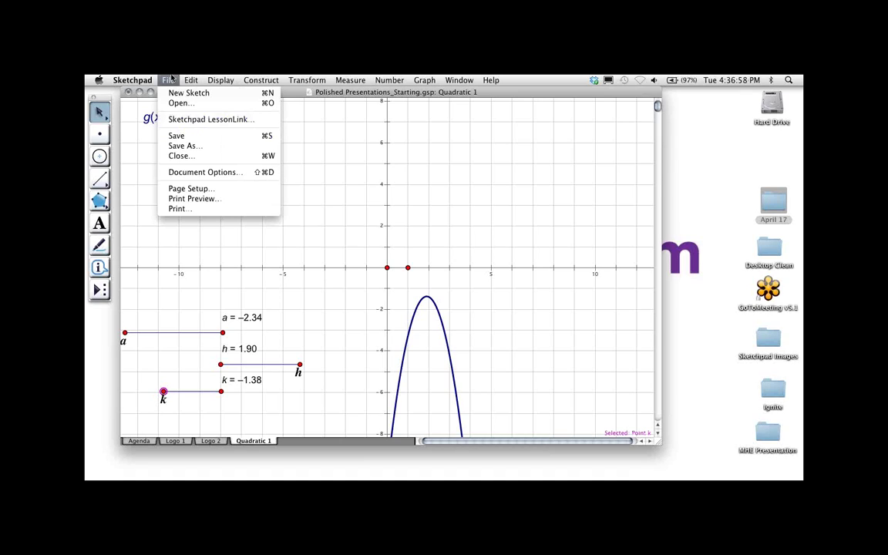
{"action": "left_click", "coordinate": [200, 172]}
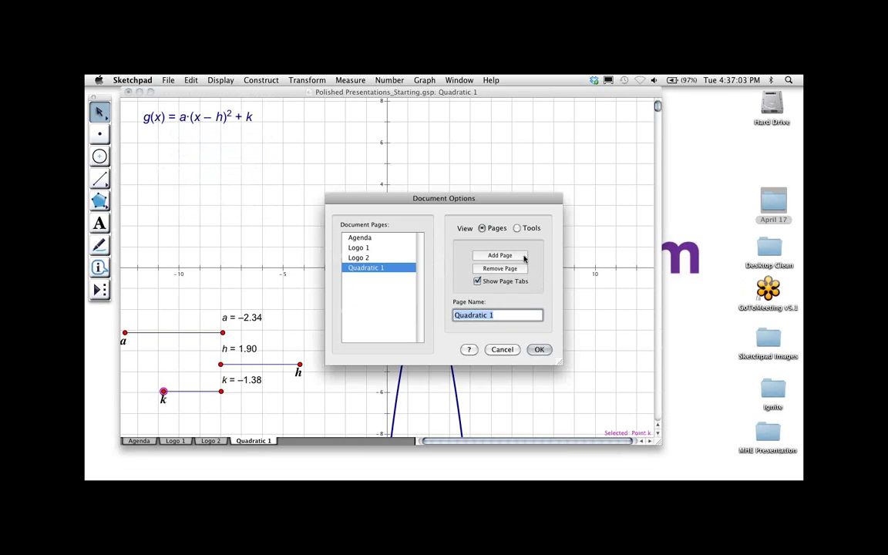
{"action": "left_click", "coordinate": [524, 256]}
{"action": "mouse_move", "coordinate": [526, 280]}
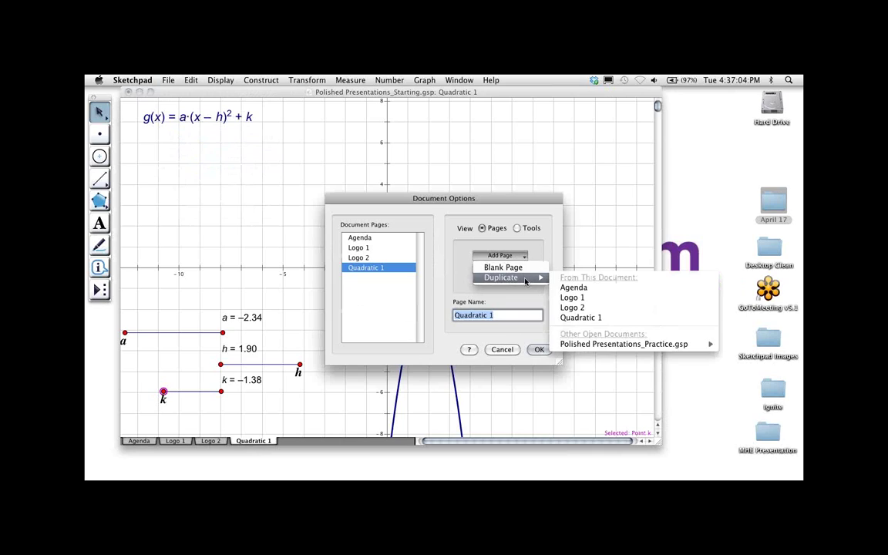
{"action": "left_click", "coordinate": [594, 318]}
{"action": "left_click", "coordinate": [498, 316]}
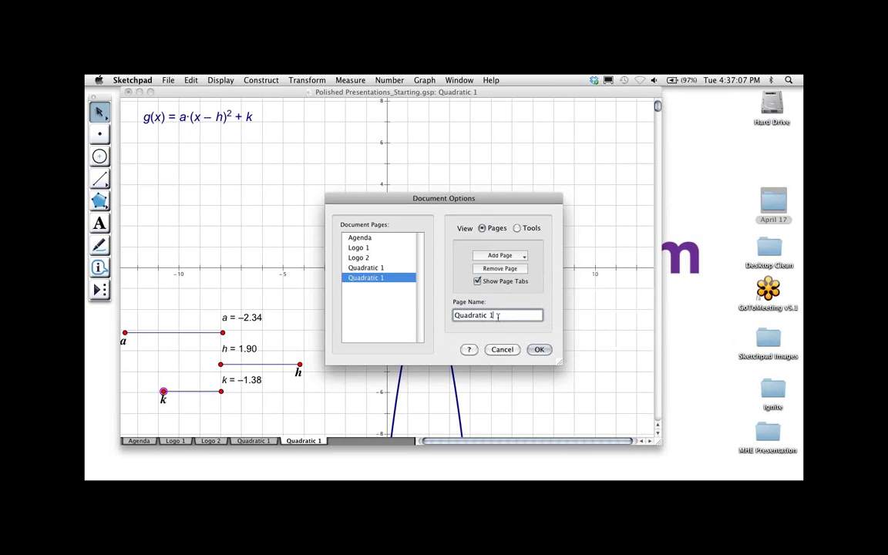
{"action": "key", "text": "BackSpace"}
{"action": "type", "text": "2"}
{"action": "left_click", "coordinate": [540, 350]}
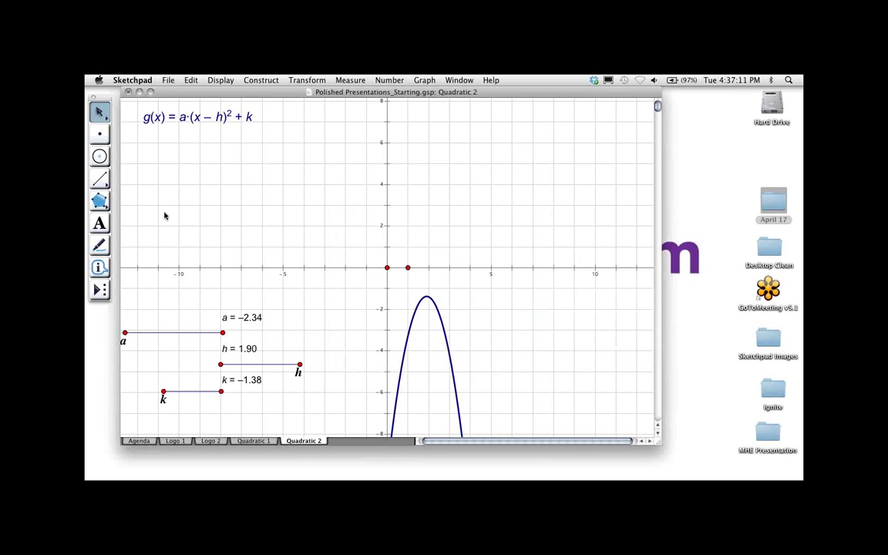
Step: Move slider point a to about a = 1.56 and colour the a measurement's text blue
{"action": "left_click_drag", "start_coordinate": [127, 333], "coordinate": [290, 339]}
{"action": "left_click", "coordinate": [349, 302]}
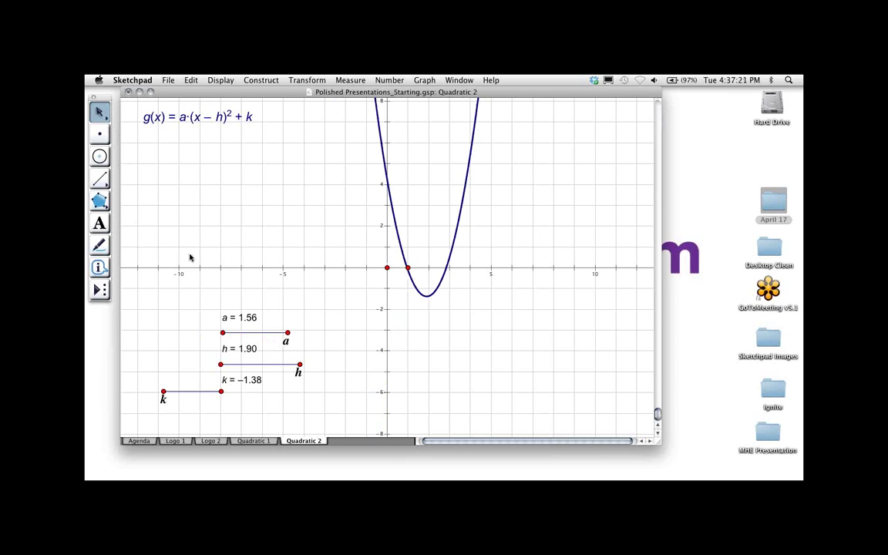
{"action": "left_click", "coordinate": [252, 318]}
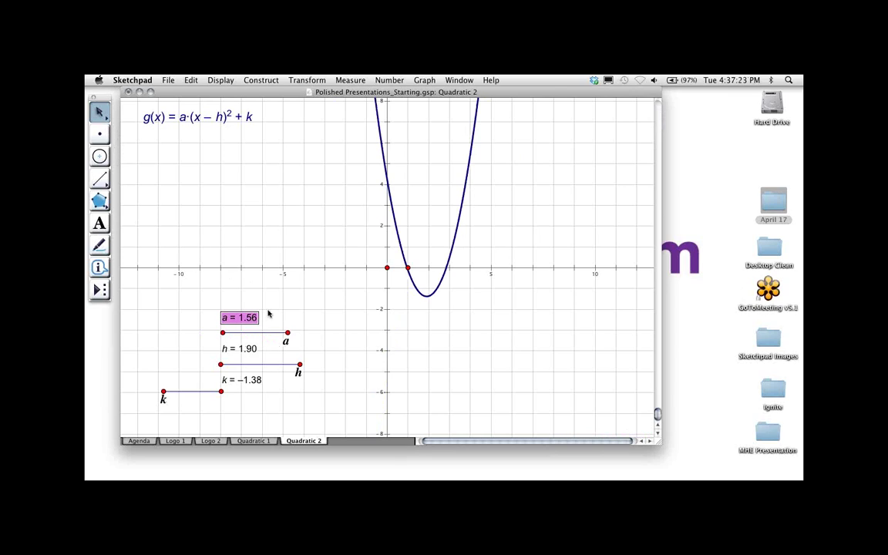
{"action": "left_click", "coordinate": [212, 80]}
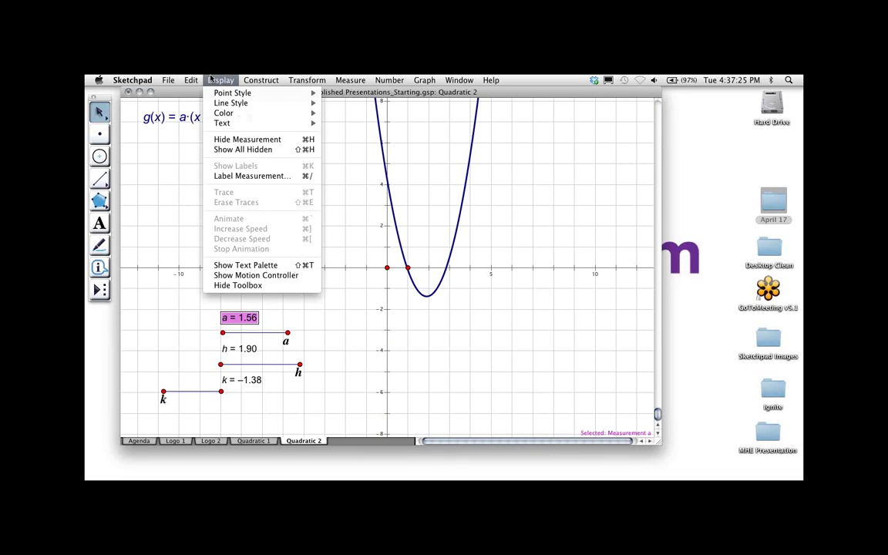
{"action": "left_click", "coordinate": [244, 265]}
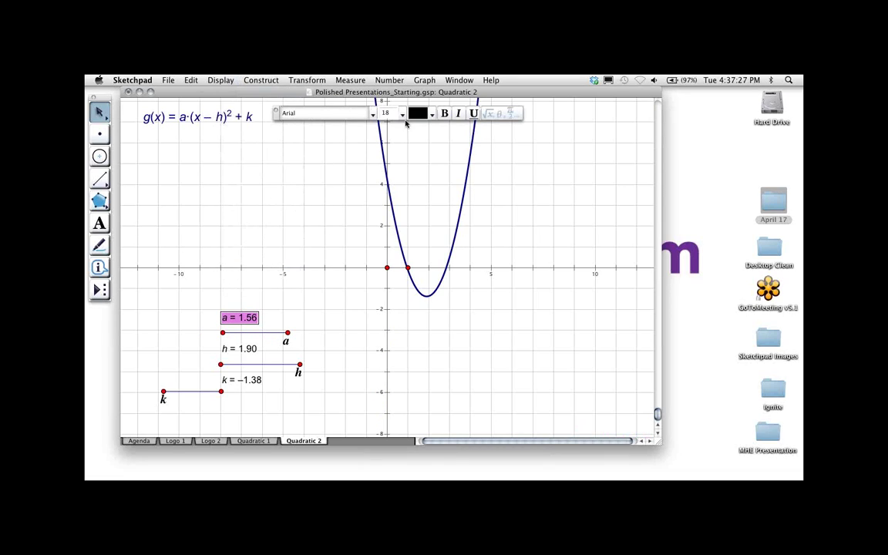
{"action": "left_click", "coordinate": [434, 115]}
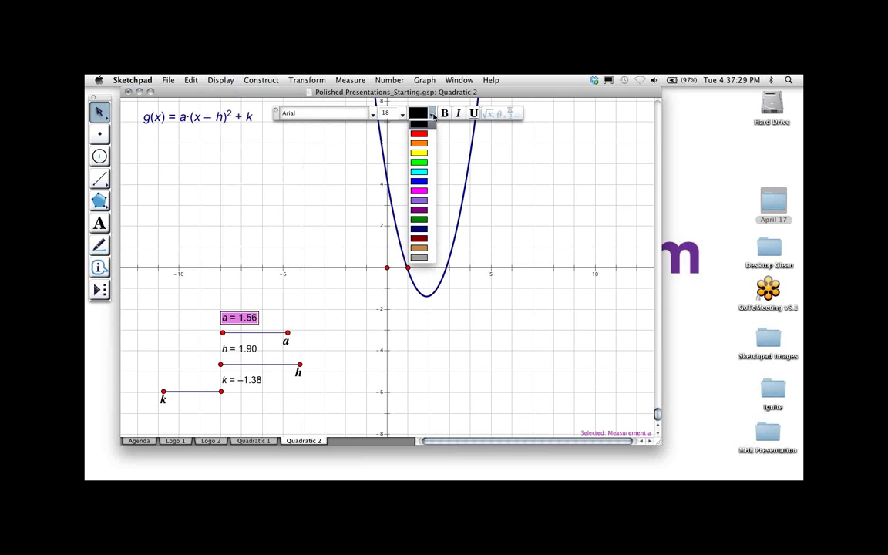
{"action": "left_click", "coordinate": [418, 180]}
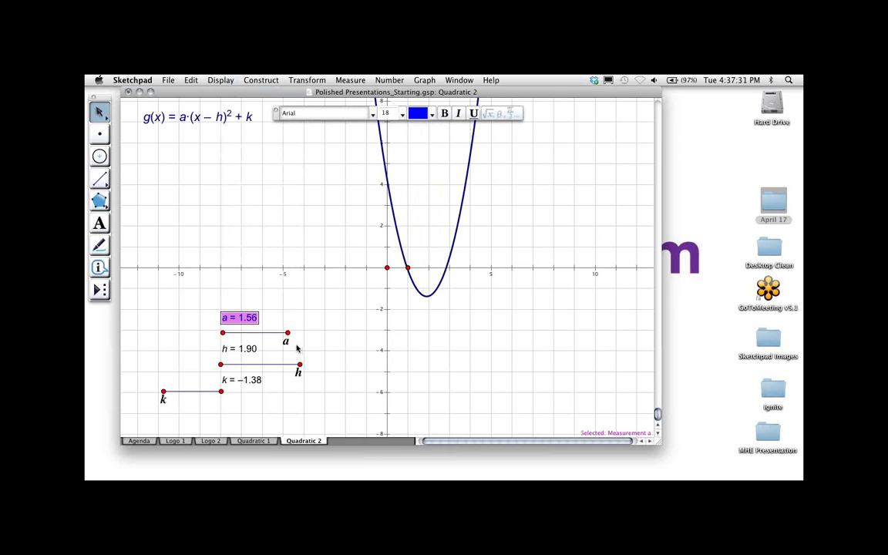
{"action": "left_click", "coordinate": [368, 340]}
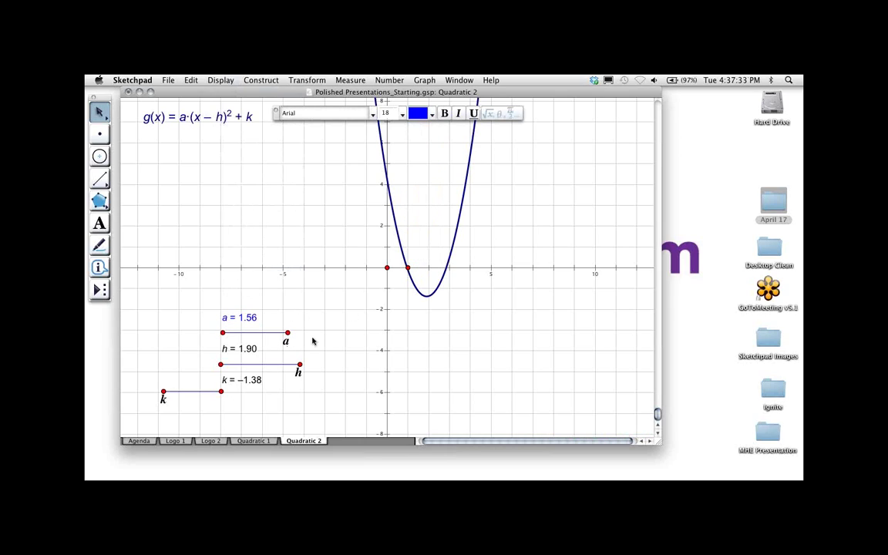
Step: Colour slider point a blue to match its measurement and give it the Large point style
{"action": "left_click", "coordinate": [286, 335]}
{"action": "left_click", "coordinate": [220, 80]}
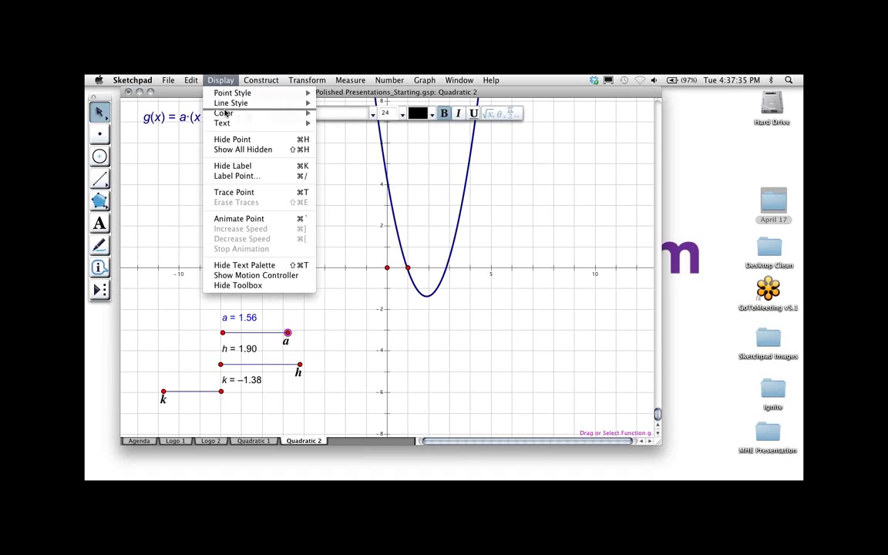
{"action": "mouse_move", "coordinate": [232, 113]}
{"action": "left_click", "coordinate": [352, 185]}
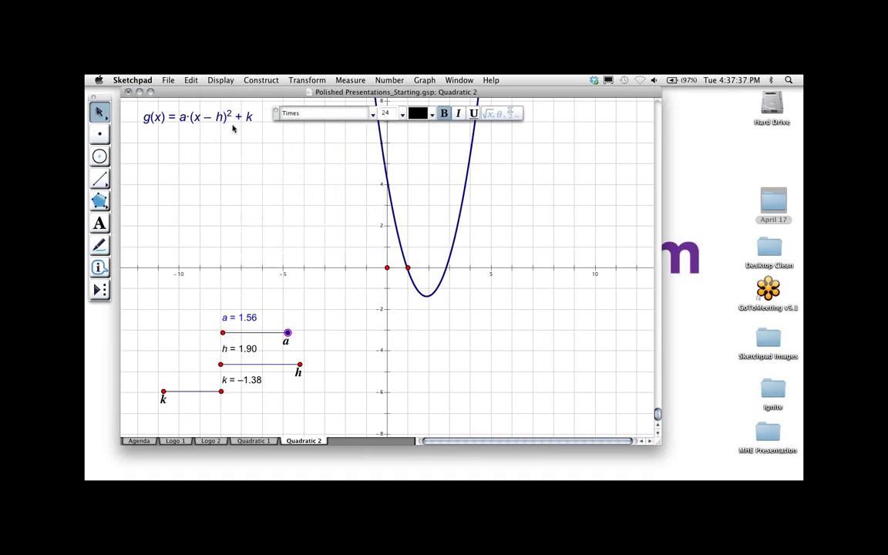
{"action": "left_click", "coordinate": [221, 80]}
{"action": "mouse_move", "coordinate": [224, 117]}
{"action": "mouse_move", "coordinate": [220, 92]}
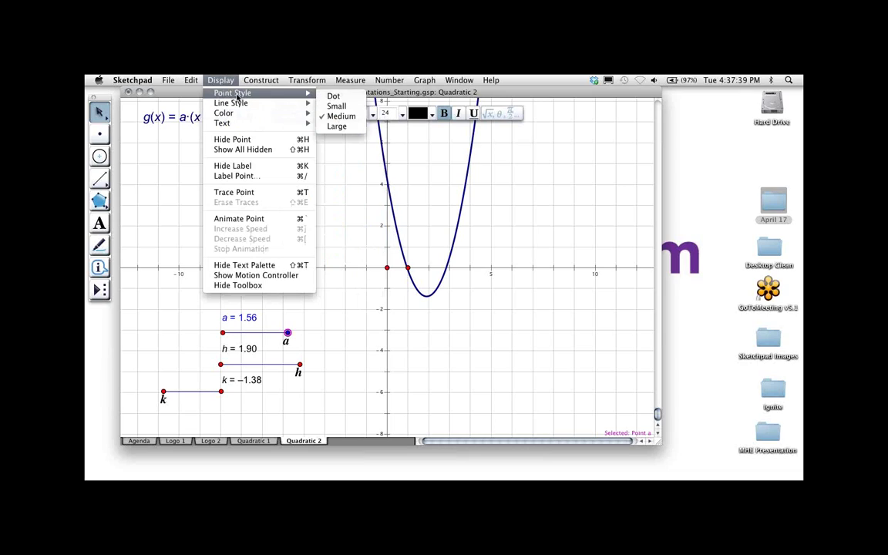
{"action": "left_click", "coordinate": [331, 125]}
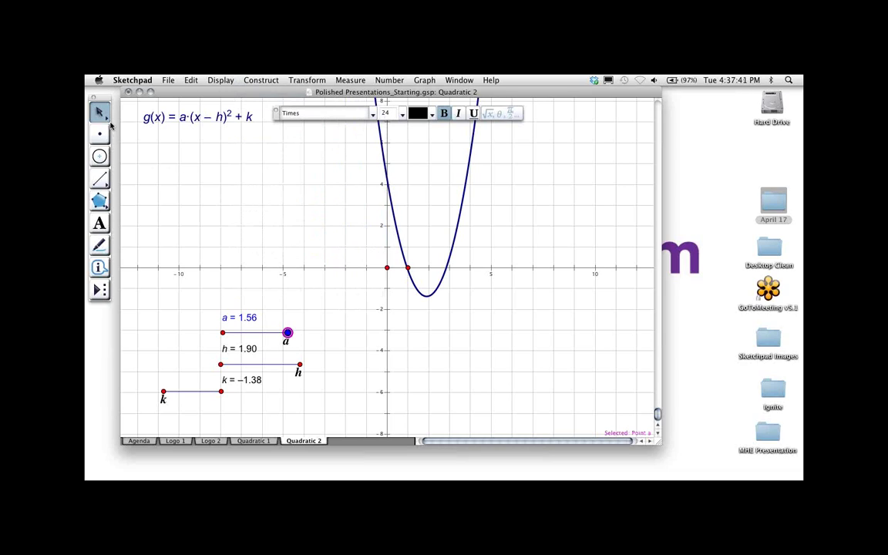
{"action": "left_click", "coordinate": [217, 292]}
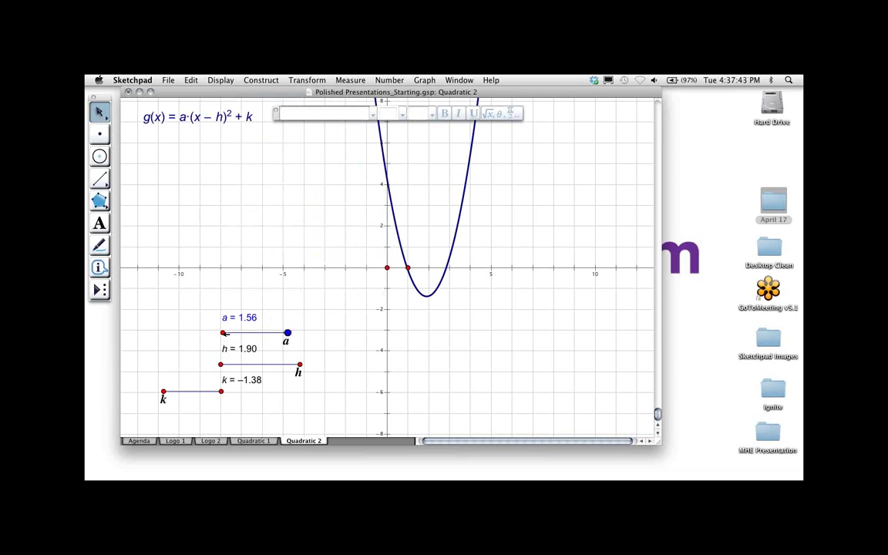
Step: Colour the fixed starting point of the a slider black
{"action": "left_click", "coordinate": [223, 332]}
{"action": "left_click", "coordinate": [219, 80]}
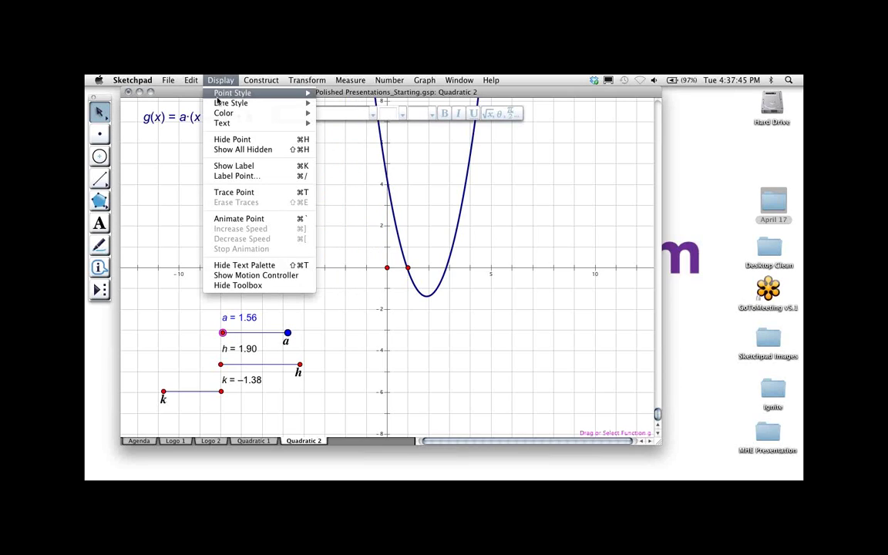
{"action": "mouse_move", "coordinate": [224, 114]}
{"action": "left_click", "coordinate": [347, 114]}
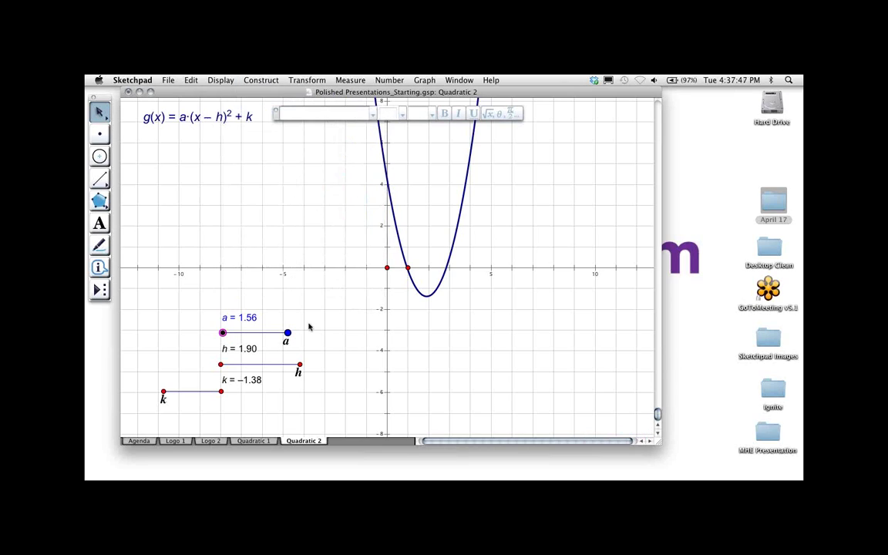
{"action": "left_click", "coordinate": [308, 320]}
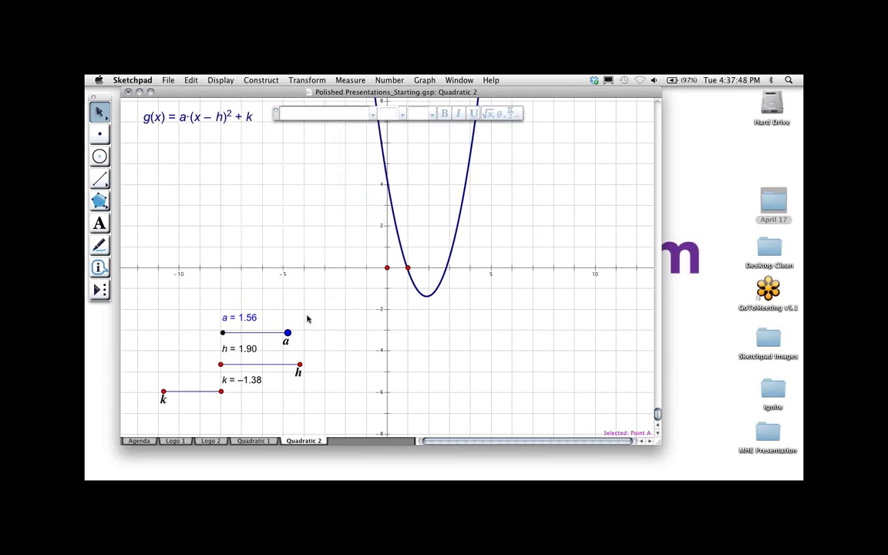
Step: Colour the h measurement's text dark green
{"action": "left_click", "coordinate": [236, 349]}
{"action": "left_click", "coordinate": [432, 114]}
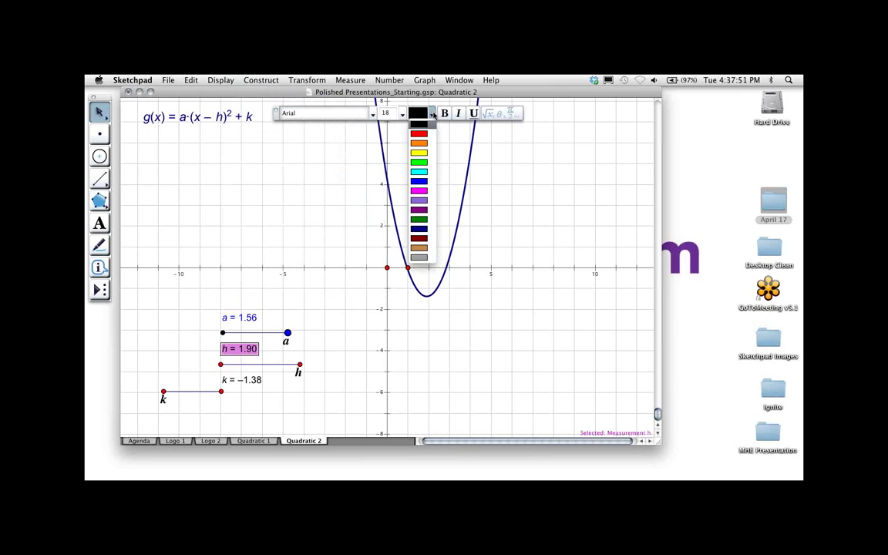
{"action": "left_click", "coordinate": [419, 219]}
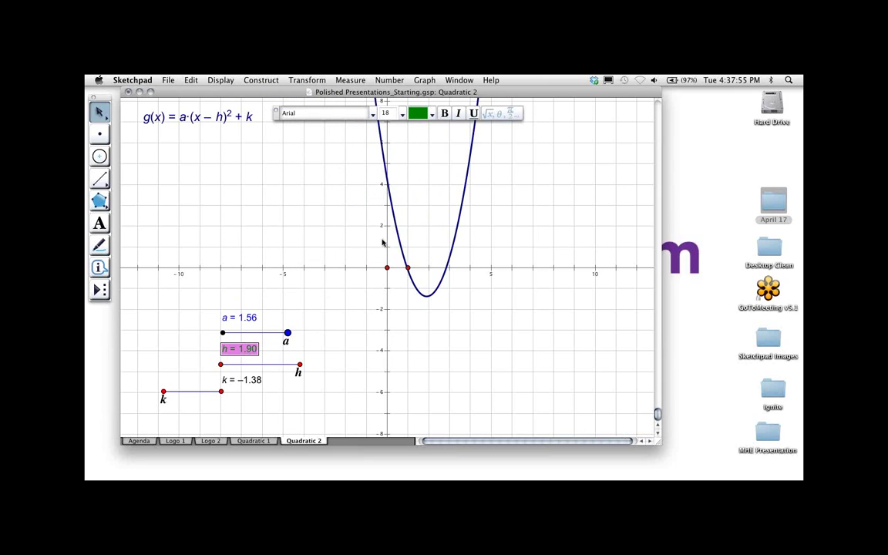
{"action": "left_click", "coordinate": [302, 351]}
Step: Colour slider point h dark green to match its measurement and give it the Large point style
{"action": "left_click", "coordinate": [299, 364]}
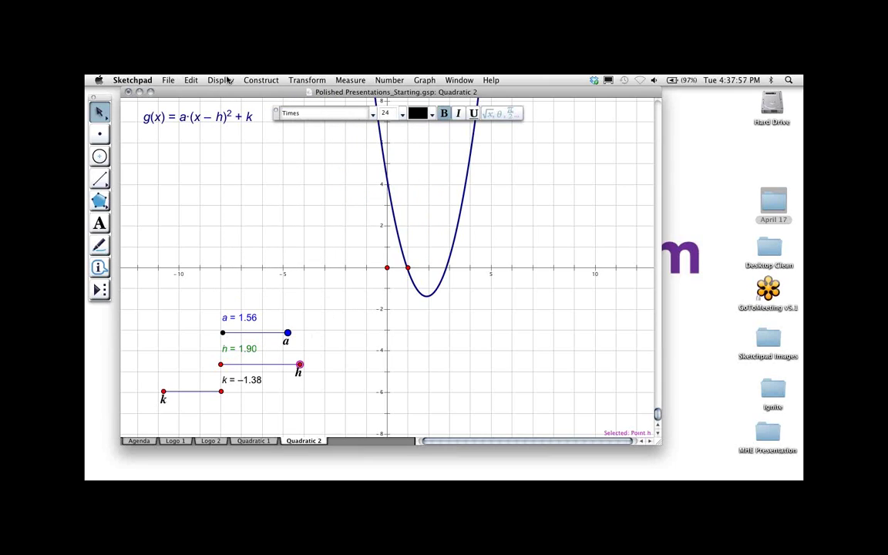
{"action": "left_click", "coordinate": [225, 80]}
{"action": "mouse_move", "coordinate": [208, 112]}
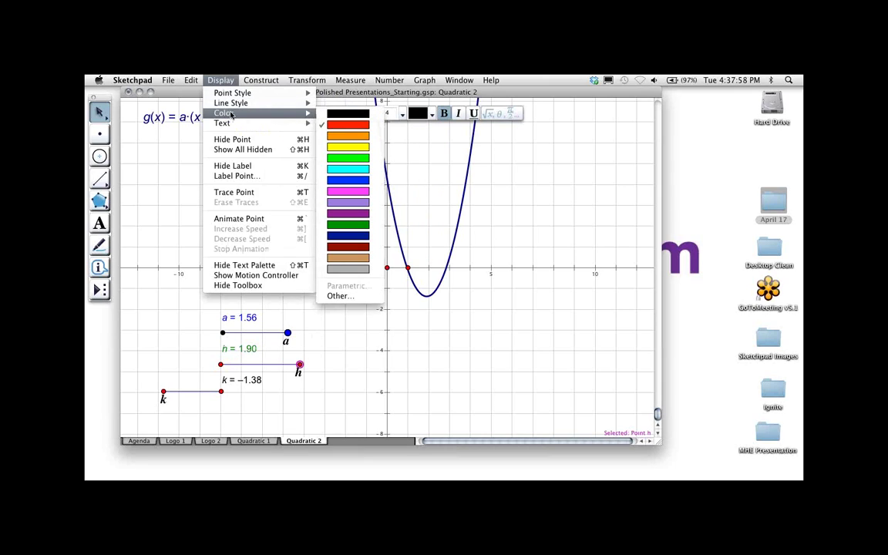
{"action": "left_click", "coordinate": [357, 224]}
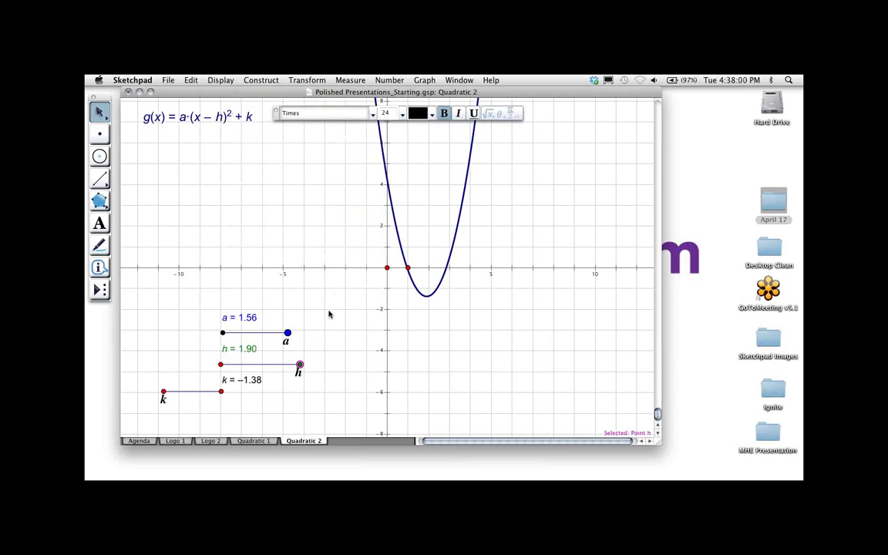
{"action": "left_click", "coordinate": [211, 79]}
{"action": "mouse_move", "coordinate": [193, 91]}
{"action": "left_click", "coordinate": [320, 125]}
{"action": "left_click", "coordinate": [184, 380]}
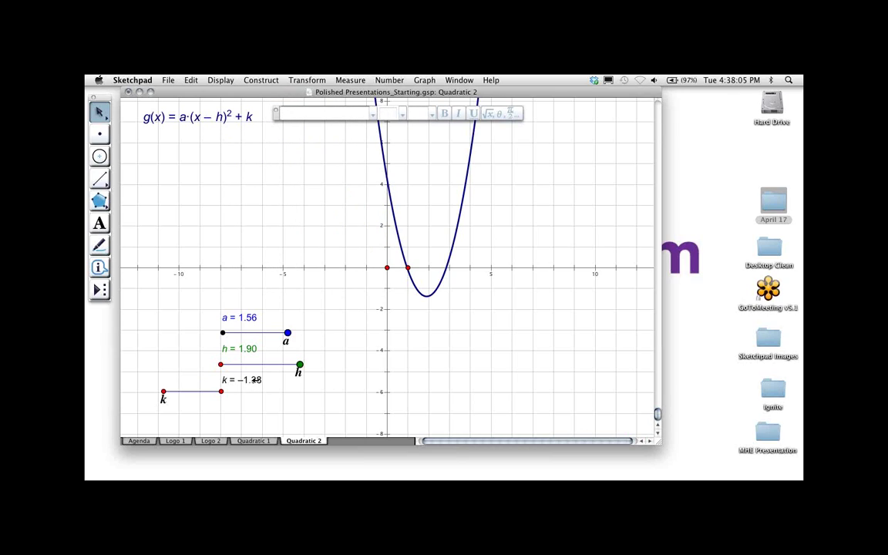
Step: Colour the k measurement's text dark purple
{"action": "left_click", "coordinate": [255, 380]}
{"action": "left_click", "coordinate": [432, 113]}
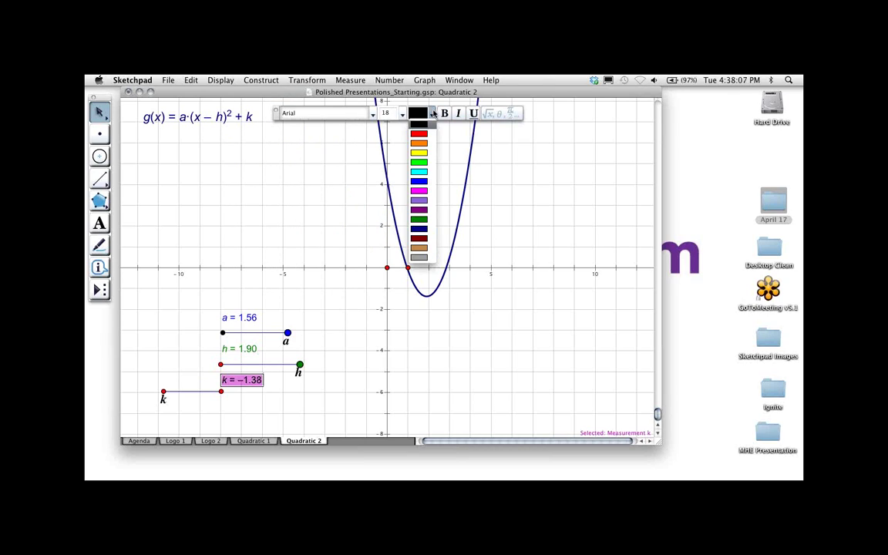
{"action": "left_click", "coordinate": [421, 215]}
{"action": "left_click", "coordinate": [173, 379]}
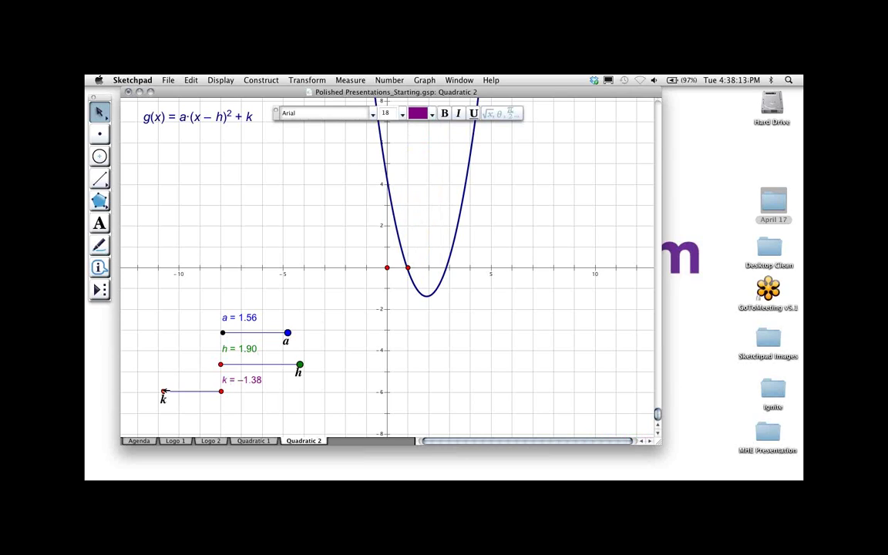
Step: Colour slider point k dark purple to match its measurement and give it the Large point style
{"action": "left_click", "coordinate": [163, 392]}
{"action": "left_click", "coordinate": [220, 80]}
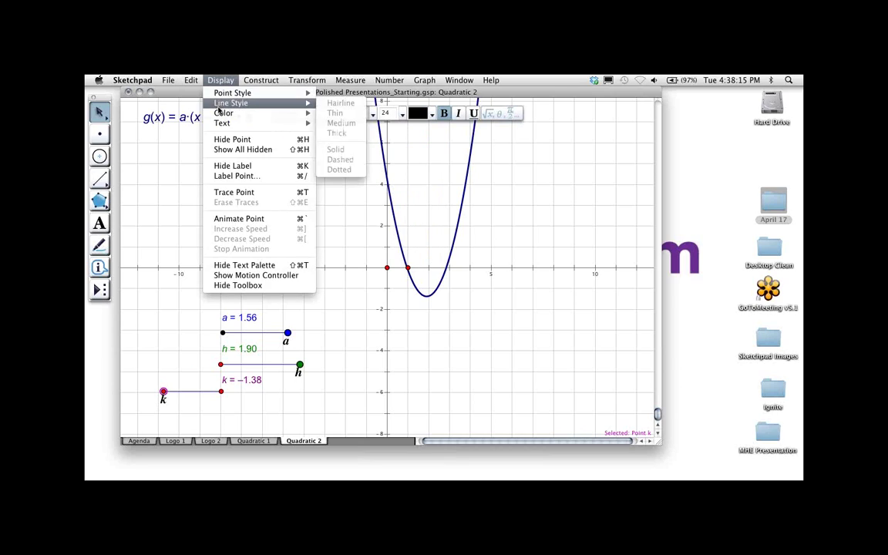
{"action": "mouse_move", "coordinate": [223, 114]}
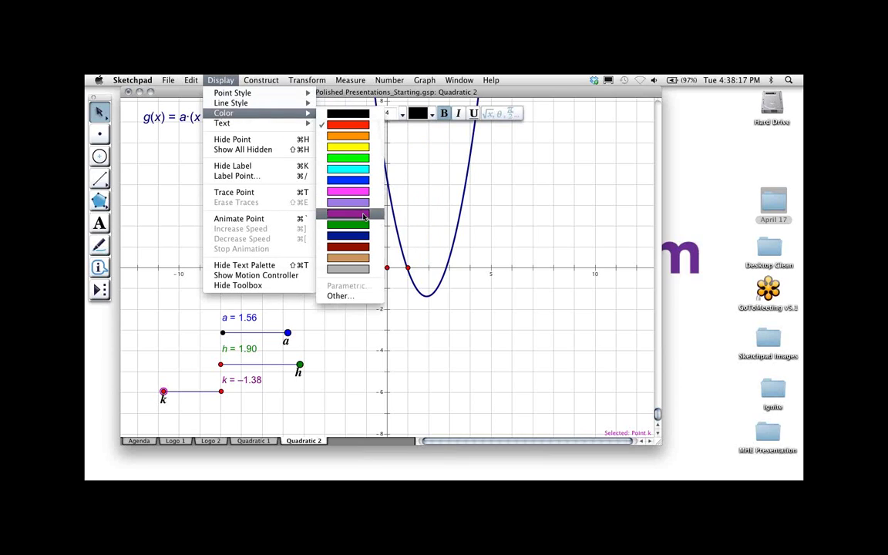
{"action": "left_click", "coordinate": [364, 215]}
{"action": "left_click", "coordinate": [221, 80]}
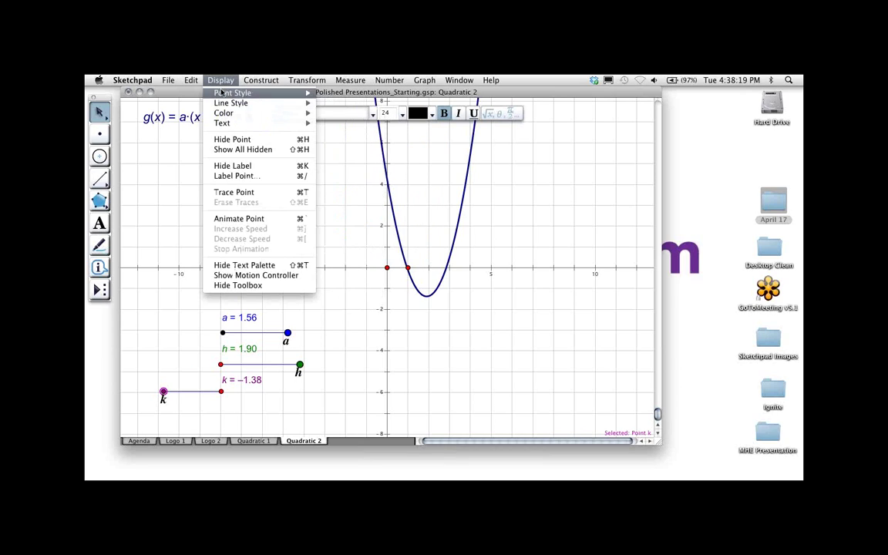
{"action": "mouse_move", "coordinate": [221, 93]}
{"action": "left_click", "coordinate": [337, 126]}
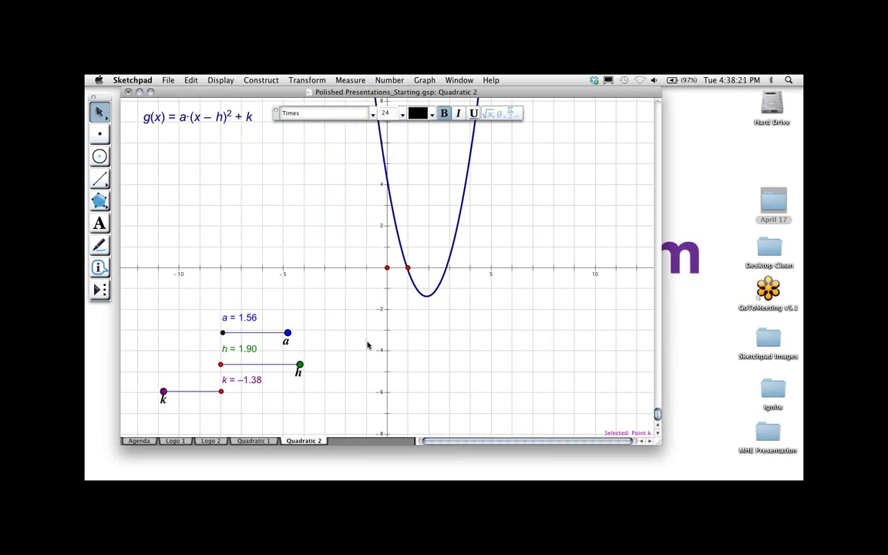
{"action": "key", "text": "Escape"}
Step: Move slider point k to about k = -0.71 and shift the text palette away from the equation
{"action": "left_click_drag", "start_coordinate": [171, 391], "coordinate": [191, 391]}
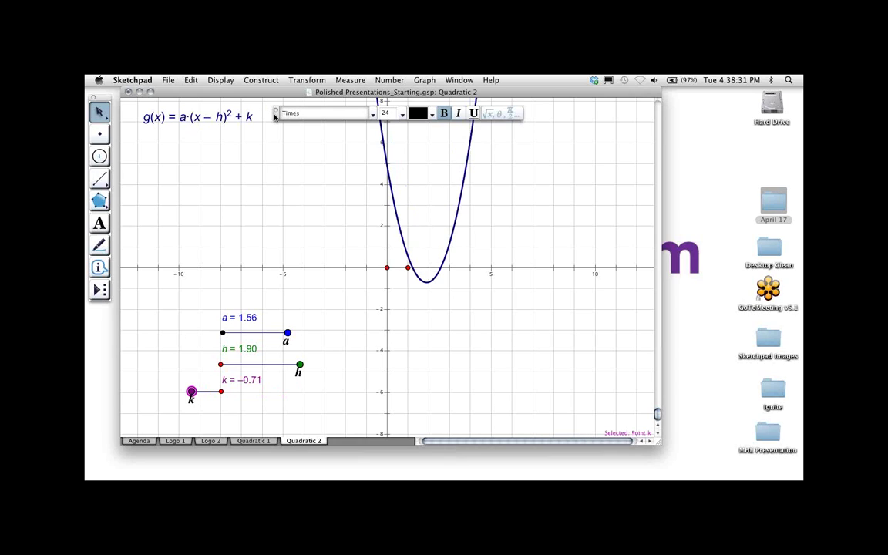
{"action": "left_click_drag", "start_coordinate": [275, 114], "coordinate": [474, 106]}
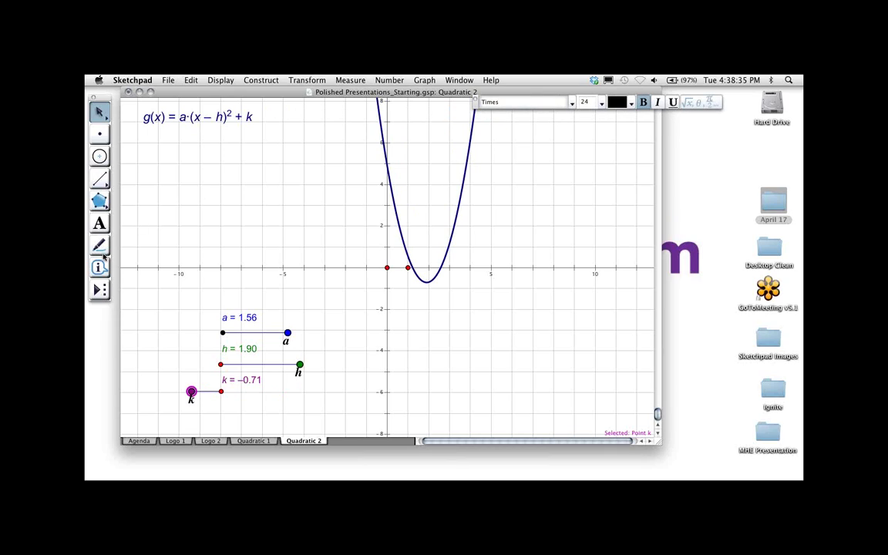
Step: Start a non-bold Times 24 caption below the function's equation with italic "g(x) =" followed by the live value of a
{"action": "left_click", "coordinate": [101, 222]}
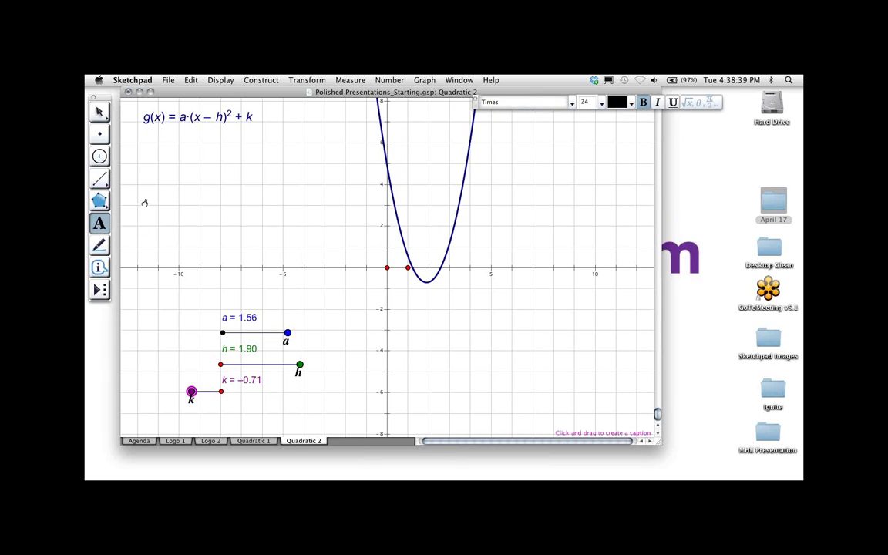
{"action": "left_click_drag", "start_coordinate": [144, 203], "coordinate": [314, 222]}
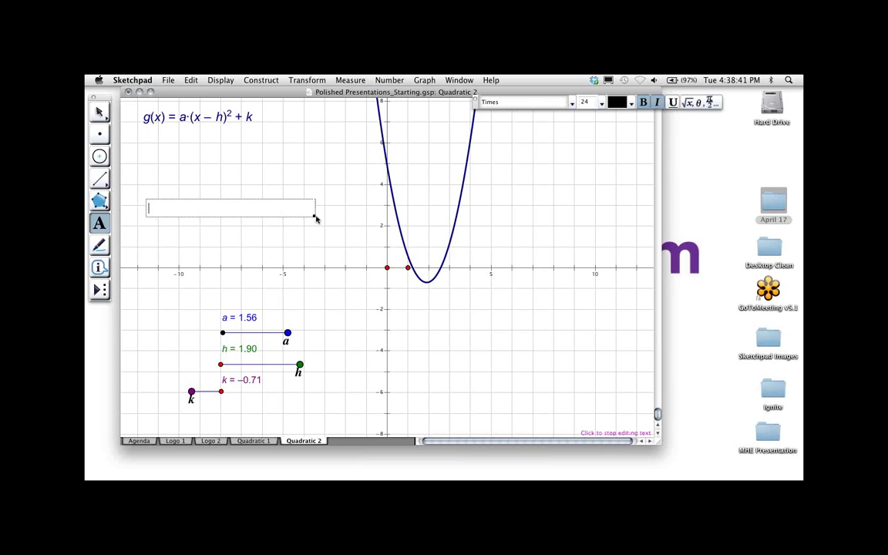
{"action": "left_click", "coordinate": [657, 102]}
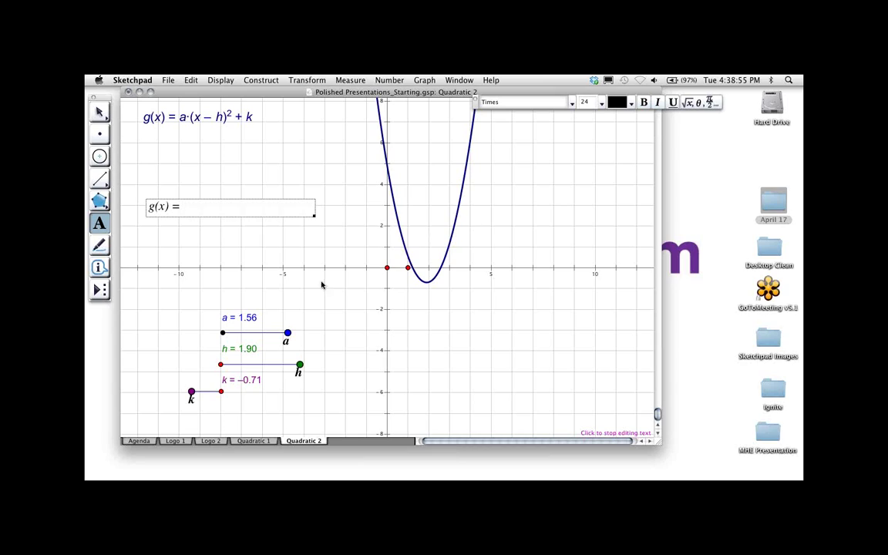
{"action": "left_click", "coordinate": [246, 324]}
Step: Continue the caption with italic "(x –", the live value of h and a closing parenthesis
{"action": "key", "text": "super+i"}
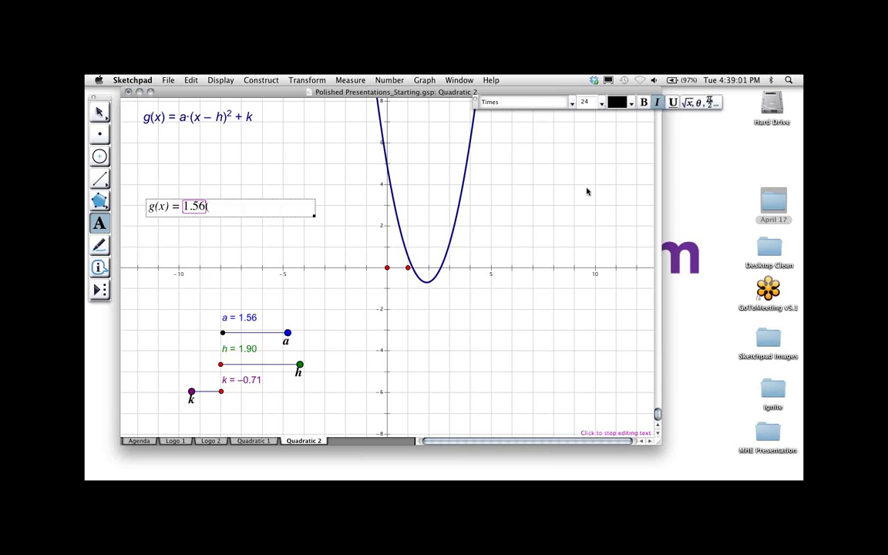
{"action": "type", "text": "(x "}
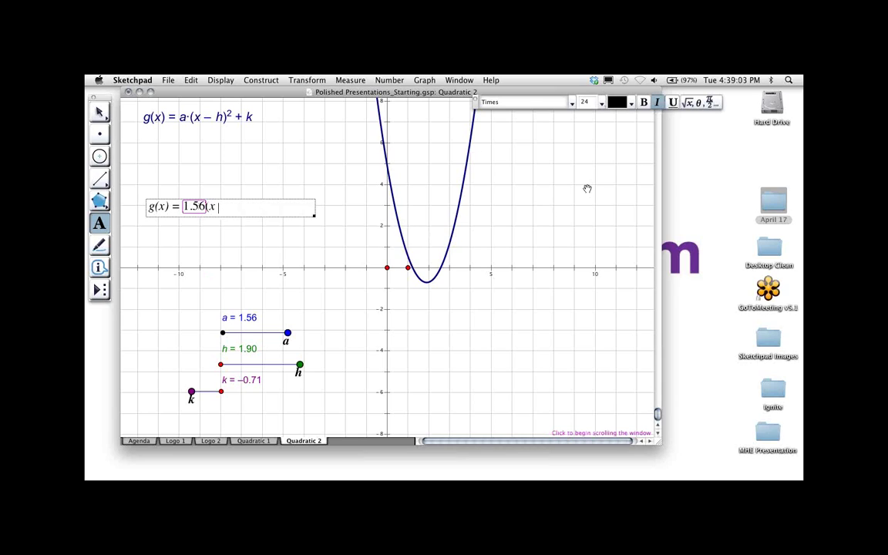
{"action": "type", "text": "-"}
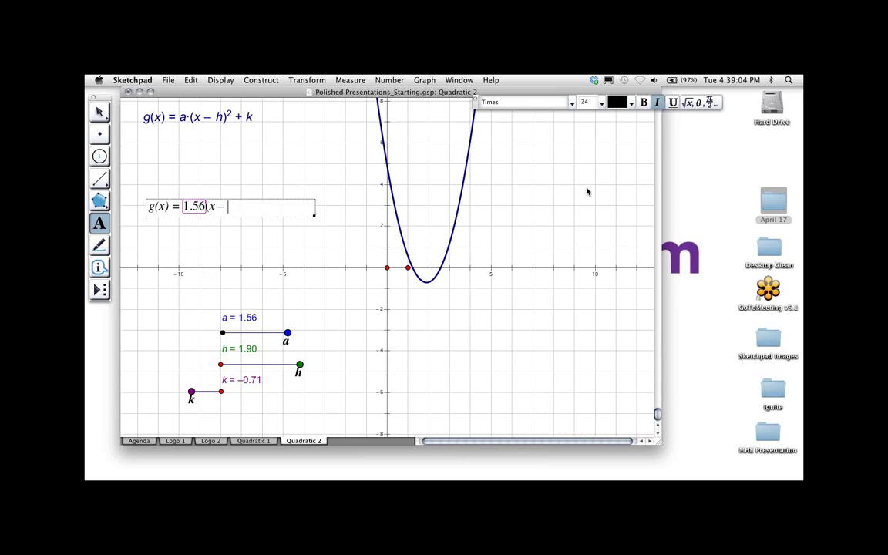
{"action": "left_click", "coordinate": [241, 352]}
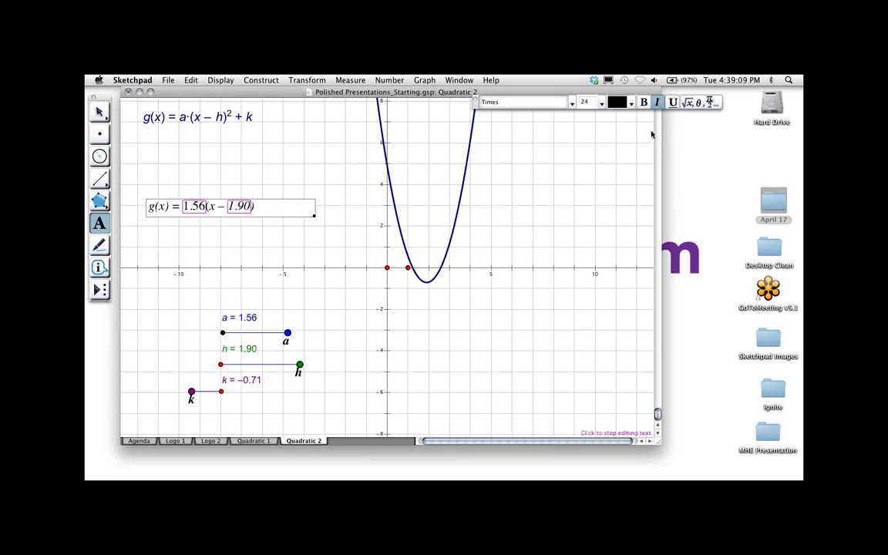
Step: Switch off italics in the caption and bring back the text palette
{"action": "left_click", "coordinate": [656, 103]}
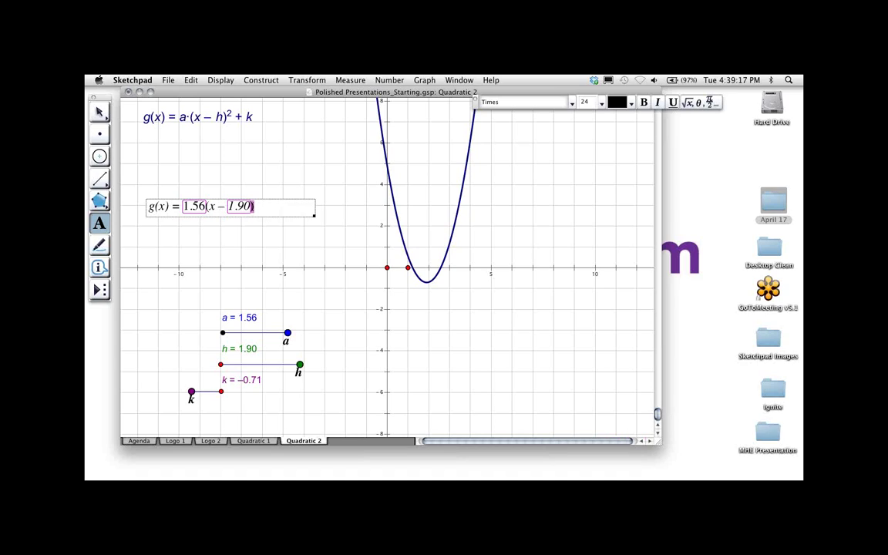
{"action": "left_click", "coordinate": [476, 106]}
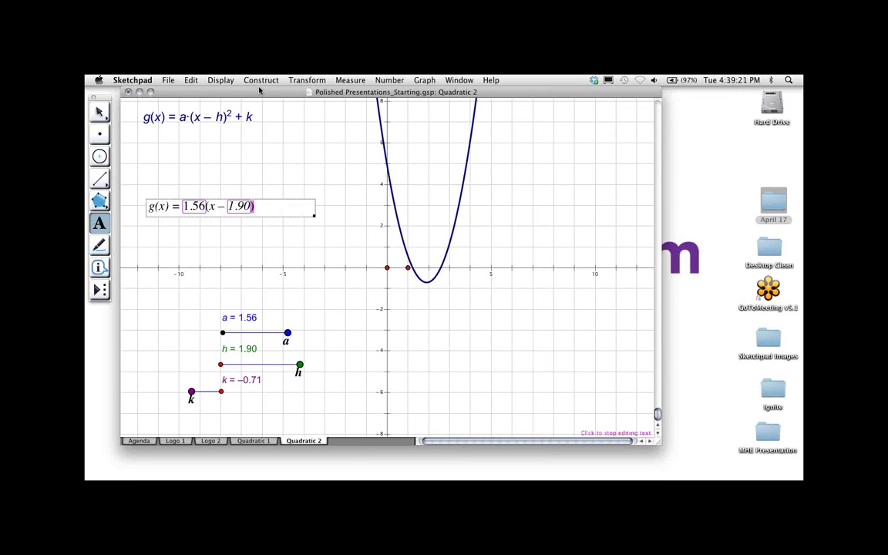
{"action": "left_click", "coordinate": [220, 79]}
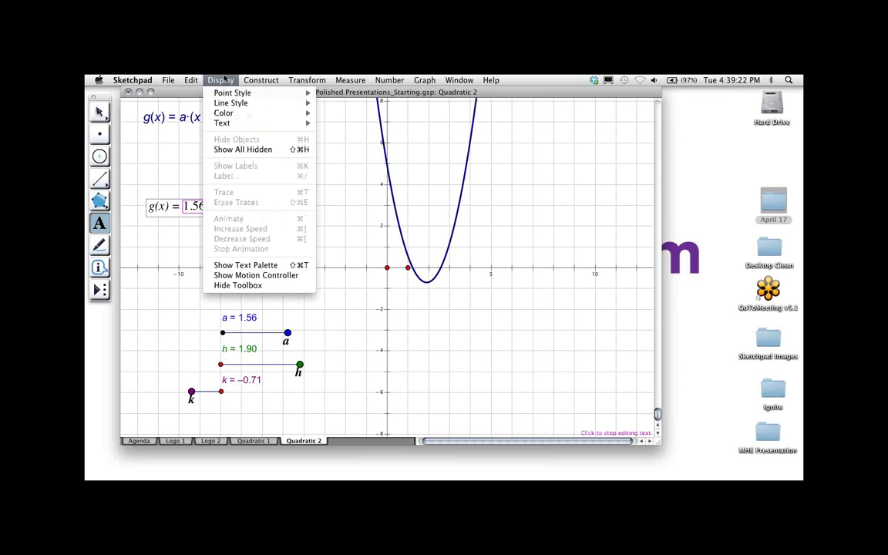
Step: Show the text palette and add a superscript 2 after the closing parenthesis in the g(x) caption
{"action": "left_click", "coordinate": [228, 265]}
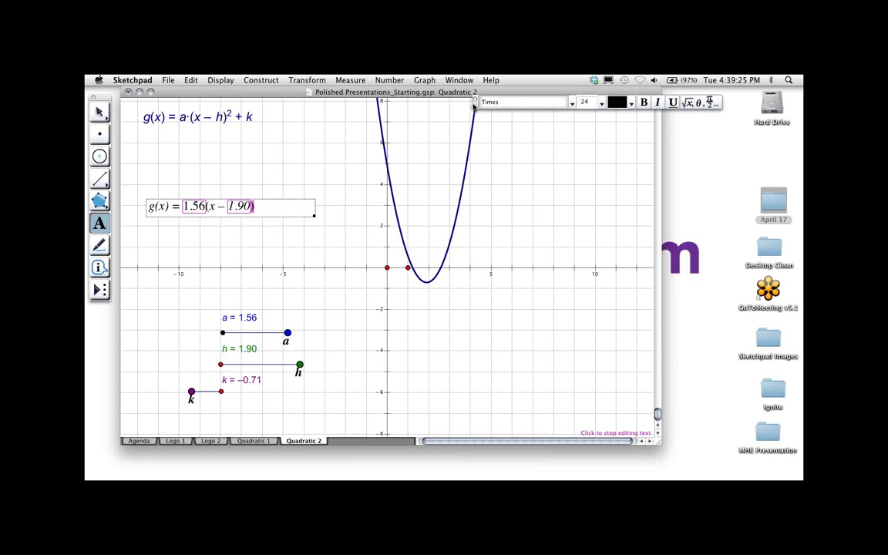
{"action": "left_click_drag", "start_coordinate": [473, 106], "coordinate": [311, 111]}
{"action": "left_click", "coordinate": [521, 109]}
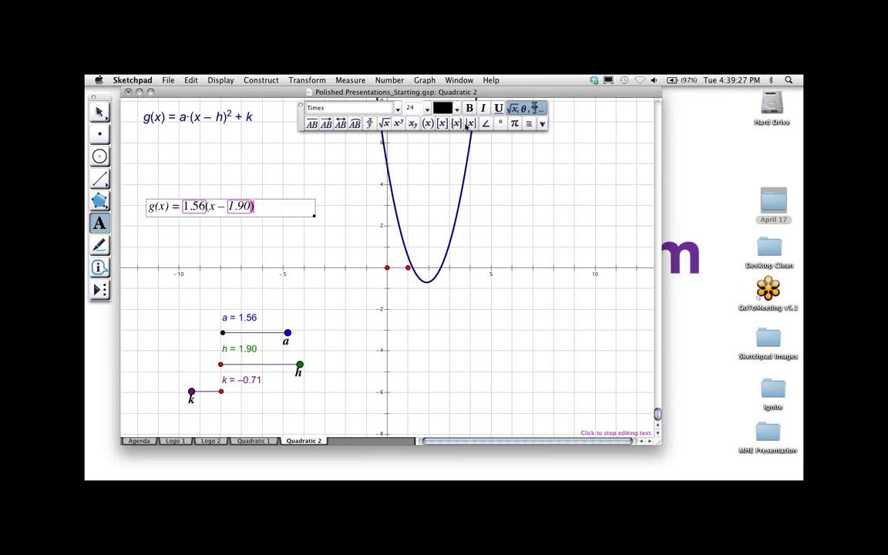
{"action": "left_click", "coordinate": [399, 124]}
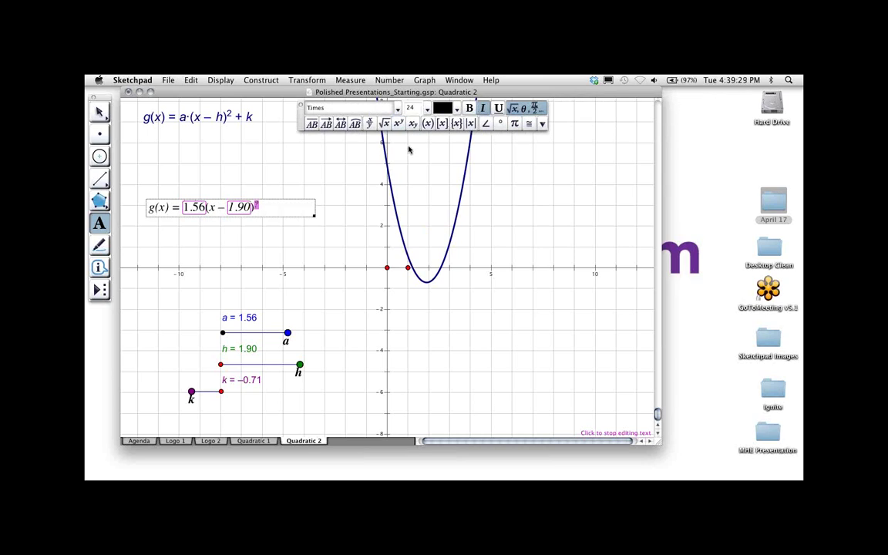
{"action": "type", "text": "2"}
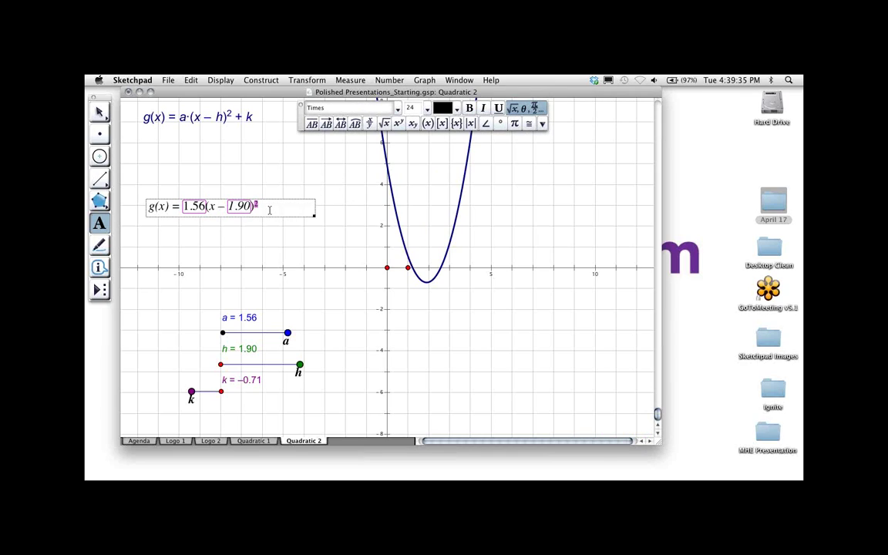
Step: Append a plus sign and the linked k value to the g(x) caption, then close the text palette and finish editing
{"action": "key", "text": "super+i"}
{"action": "left_click", "coordinate": [254, 386]}
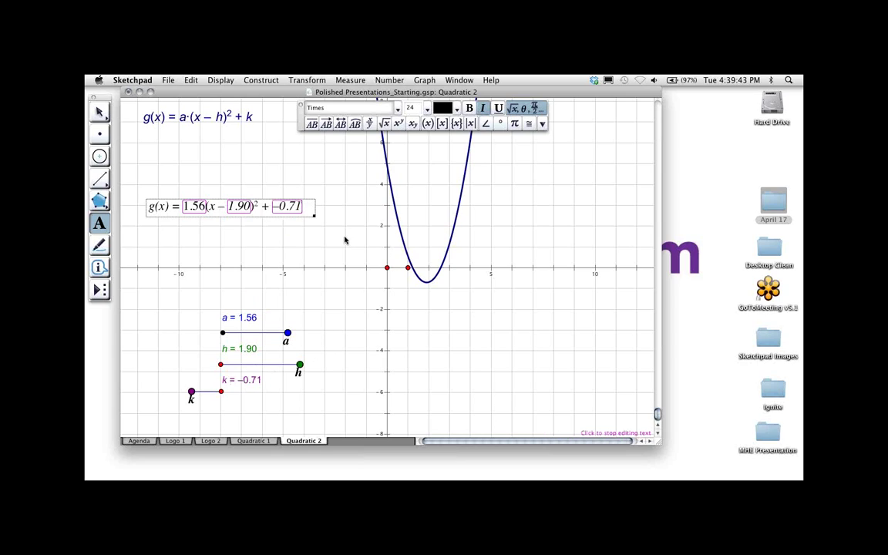
{"action": "left_click", "coordinate": [302, 106]}
{"action": "key", "text": "Escape"}
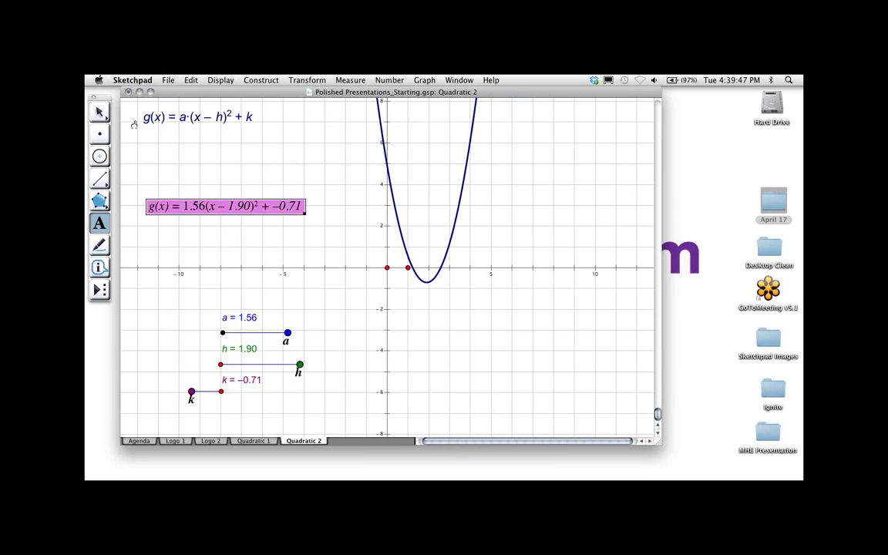
Step: Deselect the caption and adjust slider a to about 1.48 and slider h to about 1.91
{"action": "key", "text": "Escape"}
{"action": "left_click", "coordinate": [201, 152]}
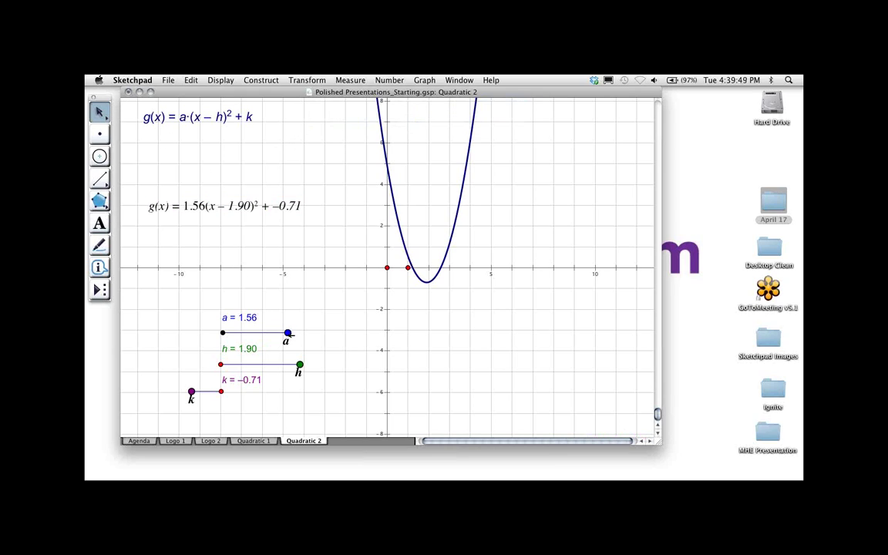
{"action": "left_click_drag", "start_coordinate": [288, 333], "coordinate": [300, 365]}
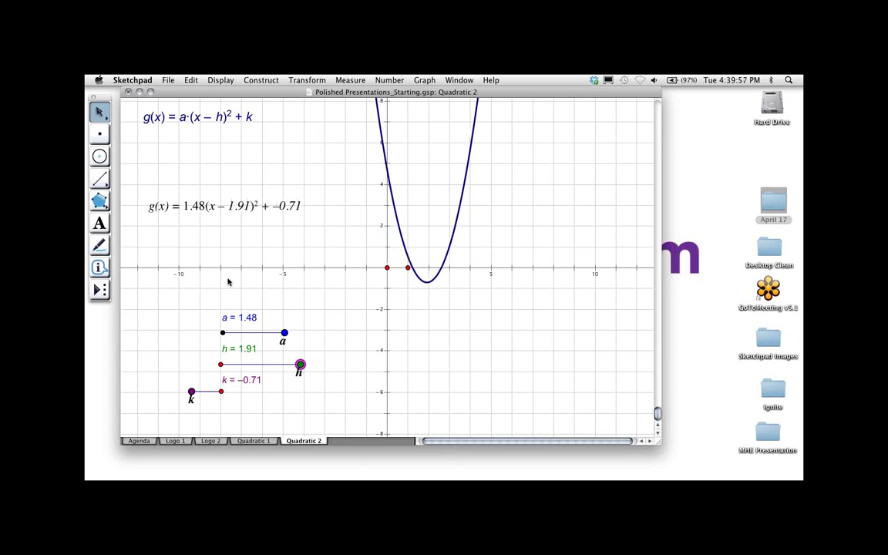
Step: Open the g(x) caption for editing and color its linked a value blue
{"action": "left_click", "coordinate": [102, 223]}
{"action": "left_click", "coordinate": [205, 210]}
{"action": "left_click", "coordinate": [195, 207]}
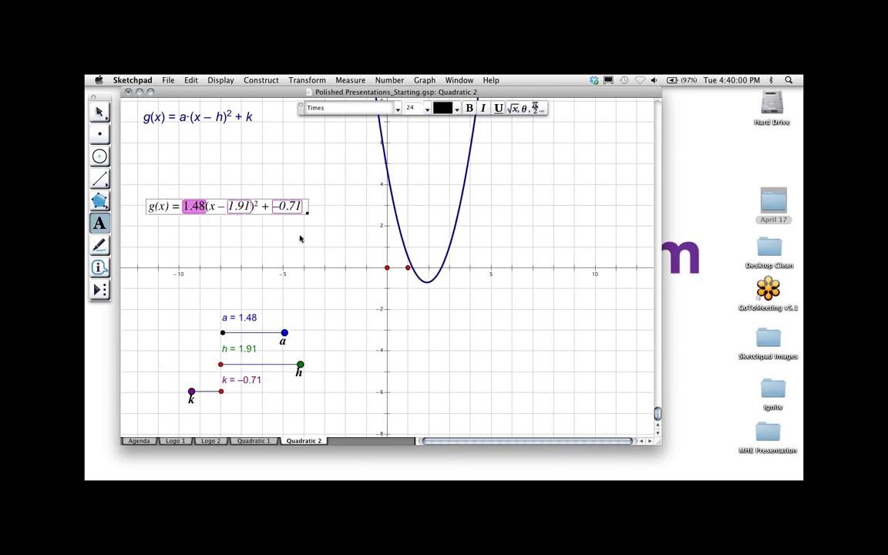
{"action": "left_click", "coordinate": [445, 108]}
{"action": "left_click", "coordinate": [444, 176]}
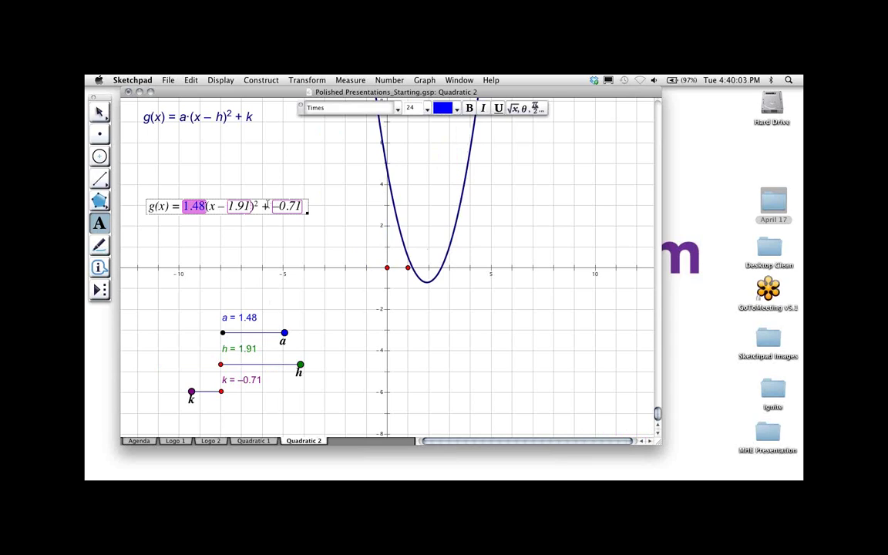
Step: Color the linked h value in the caption green and remove its italics
{"action": "left_click", "coordinate": [232, 207]}
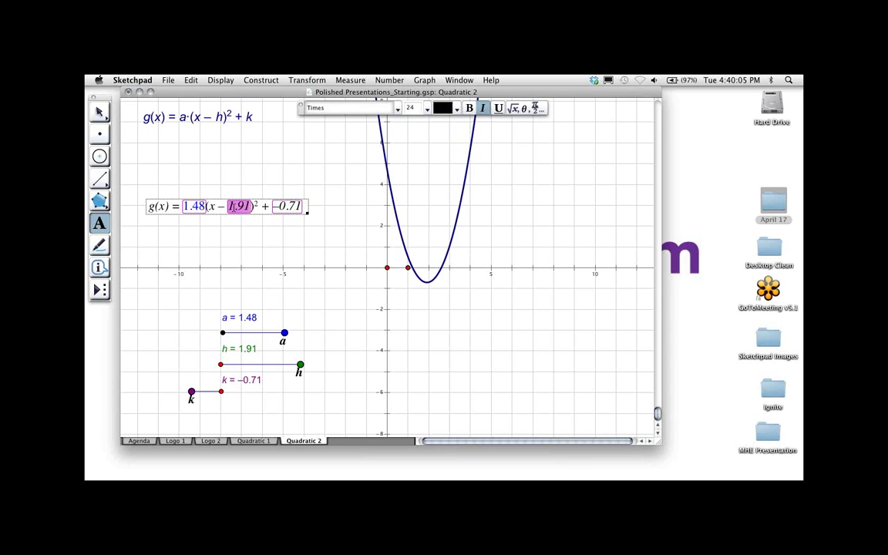
{"action": "left_click", "coordinate": [454, 108]}
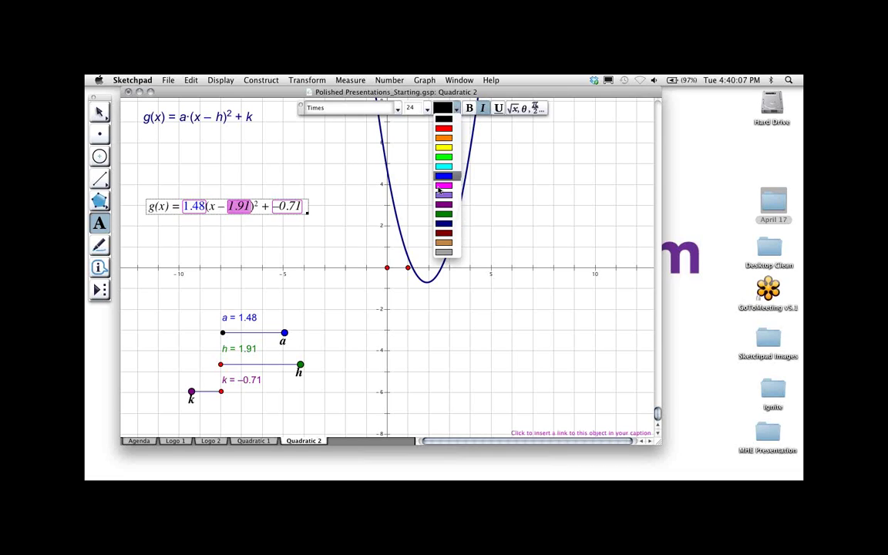
{"action": "left_click", "coordinate": [443, 214]}
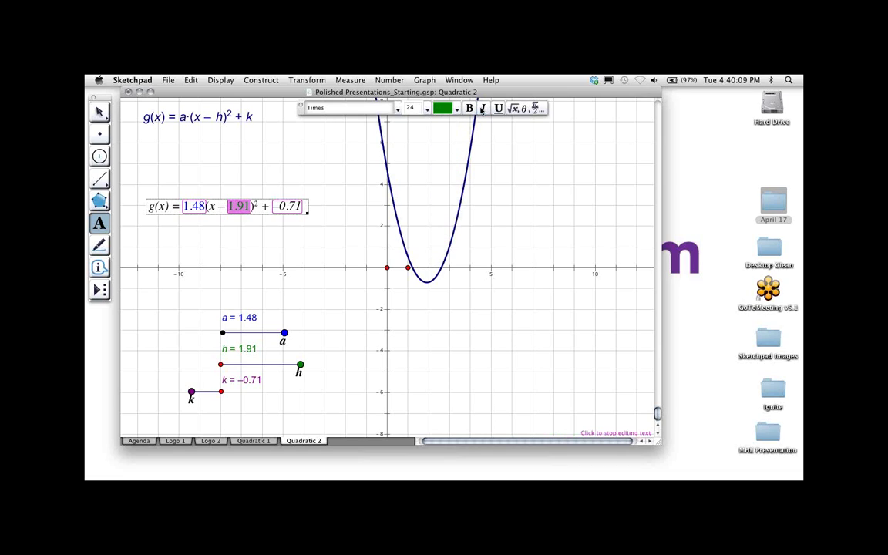
Step: Color the linked k value purple without italics, then finish editing and deselect the caption
{"action": "left_click", "coordinate": [292, 206]}
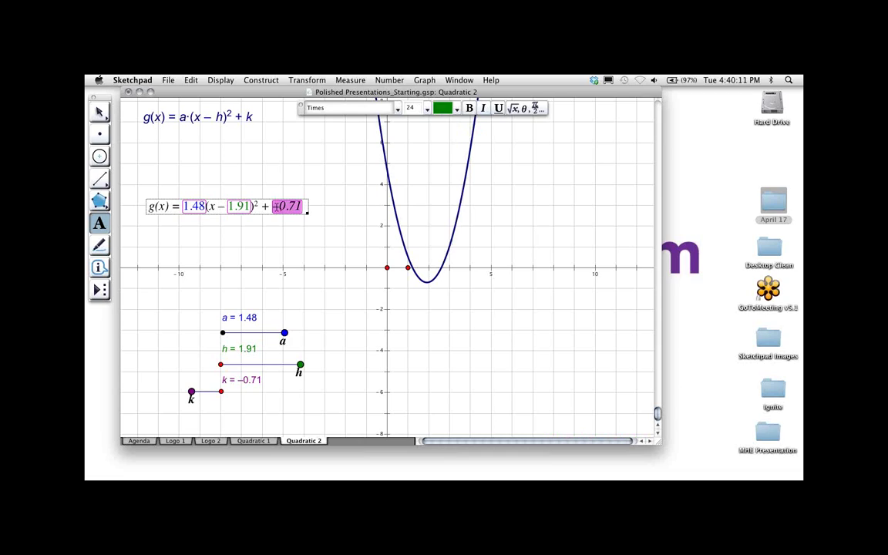
{"action": "left_click", "coordinate": [444, 108]}
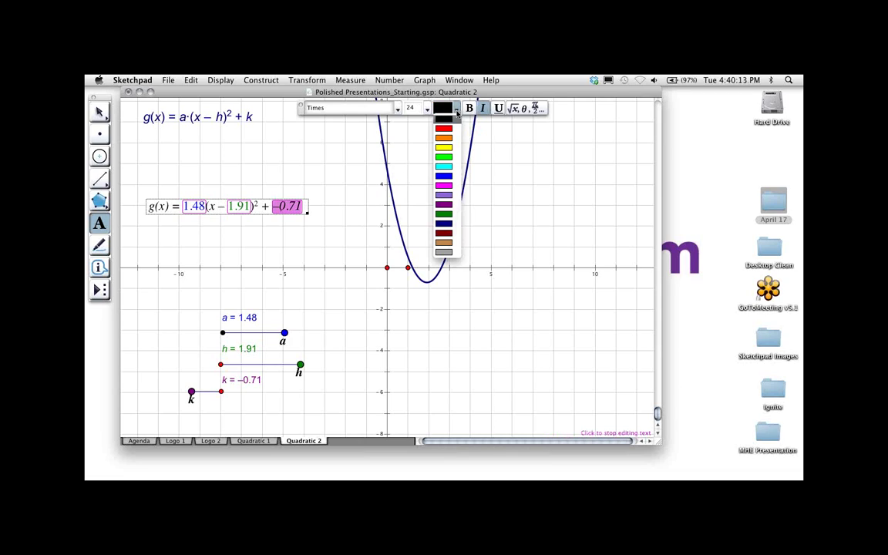
{"action": "left_click", "coordinate": [445, 205]}
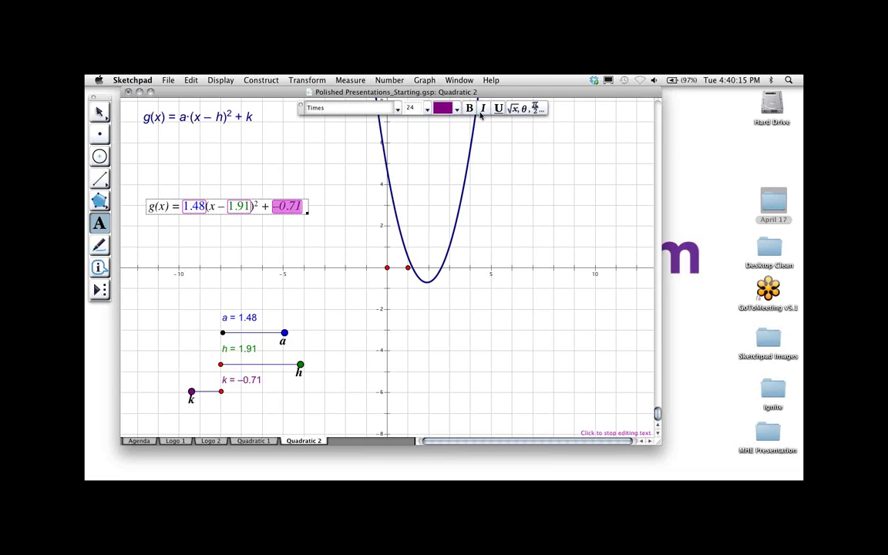
{"action": "key", "text": "super+a"}
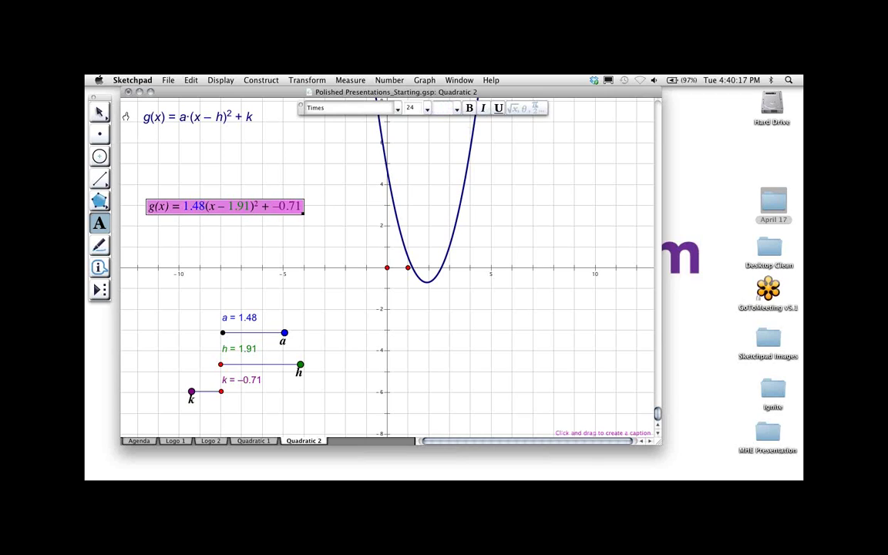
{"action": "left_click", "coordinate": [99, 112]}
{"action": "left_click", "coordinate": [246, 240]}
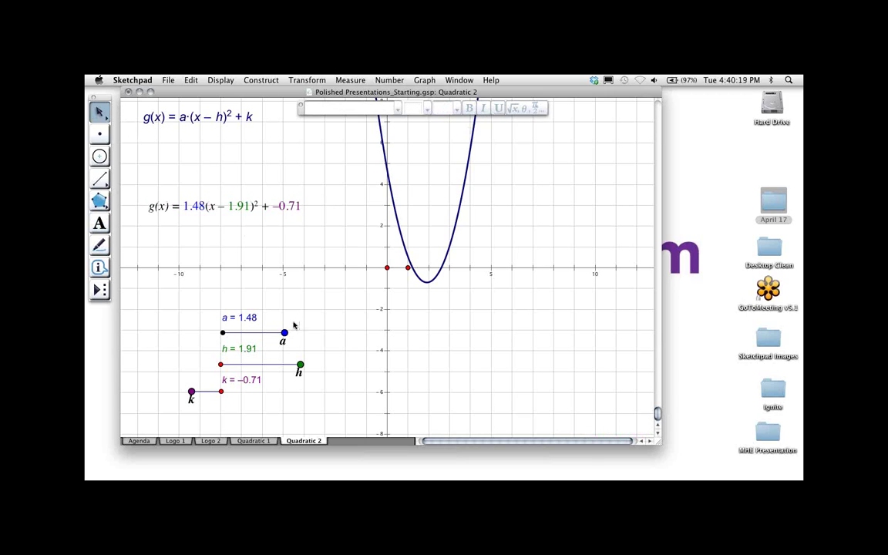
Step: Adjust slider a to about 0.87 and slider h to about 2.23
{"action": "left_click_drag", "start_coordinate": [284, 332], "coordinate": [261, 332]}
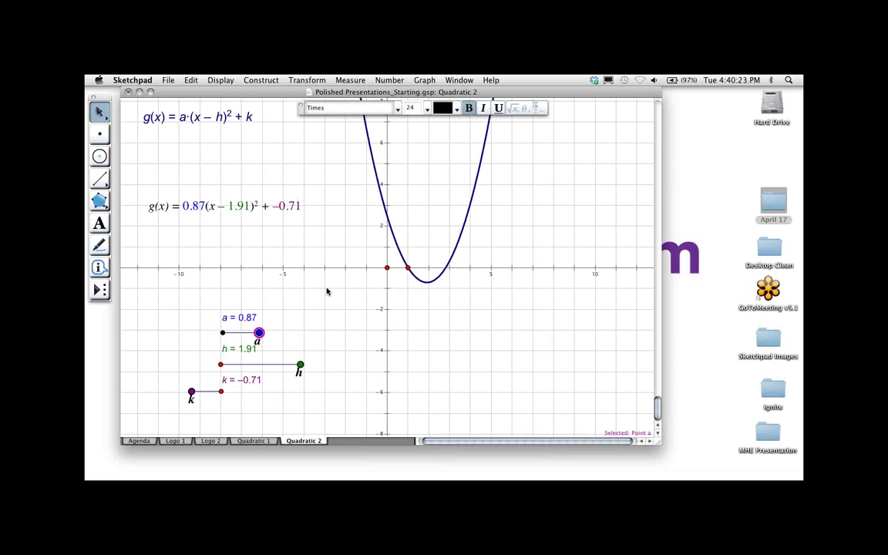
{"action": "left_click", "coordinate": [342, 346]}
{"action": "left_click", "coordinate": [301, 365]}
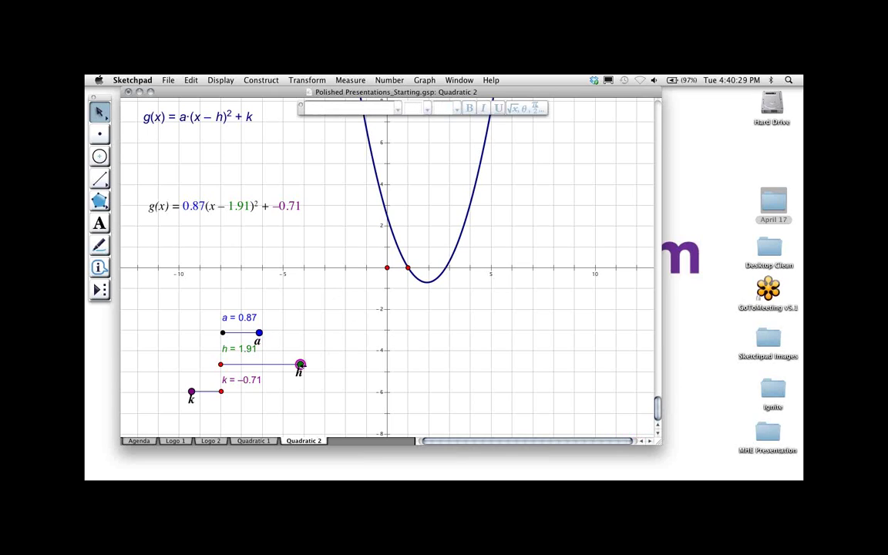
{"action": "mouse_move", "coordinate": [301, 366]}
{"action": "left_mouse_down"}
{"action": "mouse_move", "coordinate": [162, 365]}
{"action": "mouse_move", "coordinate": [289, 374]}
{"action": "mouse_move", "coordinate": [304, 369]}
{"action": "mouse_move", "coordinate": [155, 369]}
{"action": "mouse_move", "coordinate": [311, 367]}
{"action": "left_mouse_up"}
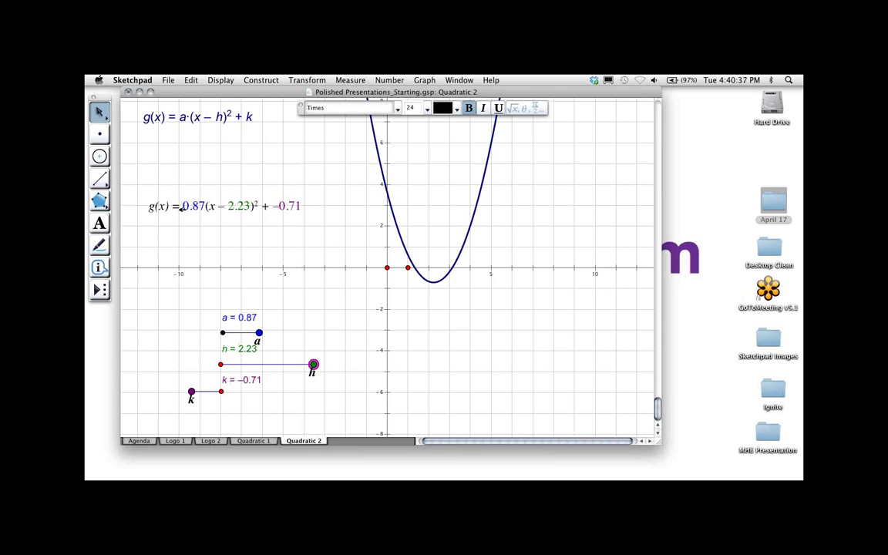
Step: Move the colored g(x) caption directly beneath the function definition and hide the coordinate grid
{"action": "left_click_drag", "start_coordinate": [180, 206], "coordinate": [176, 153]}
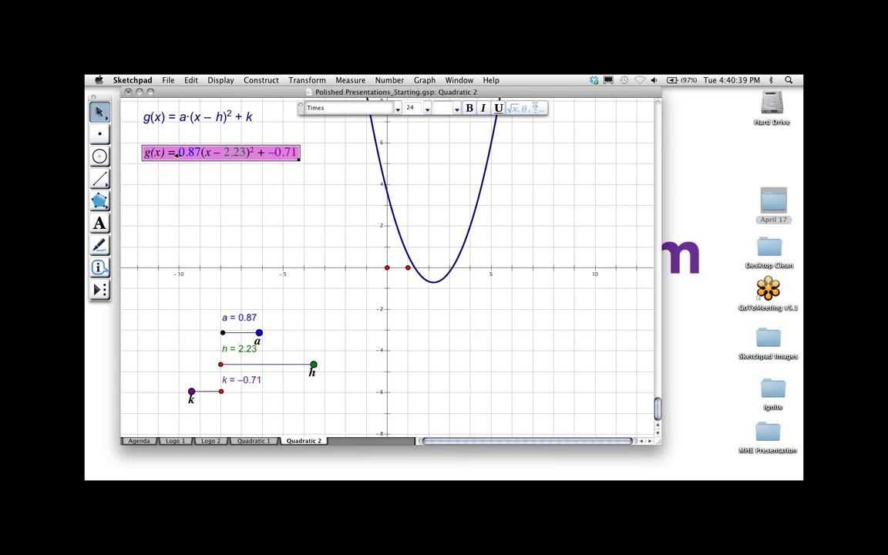
{"action": "left_click", "coordinate": [396, 125]}
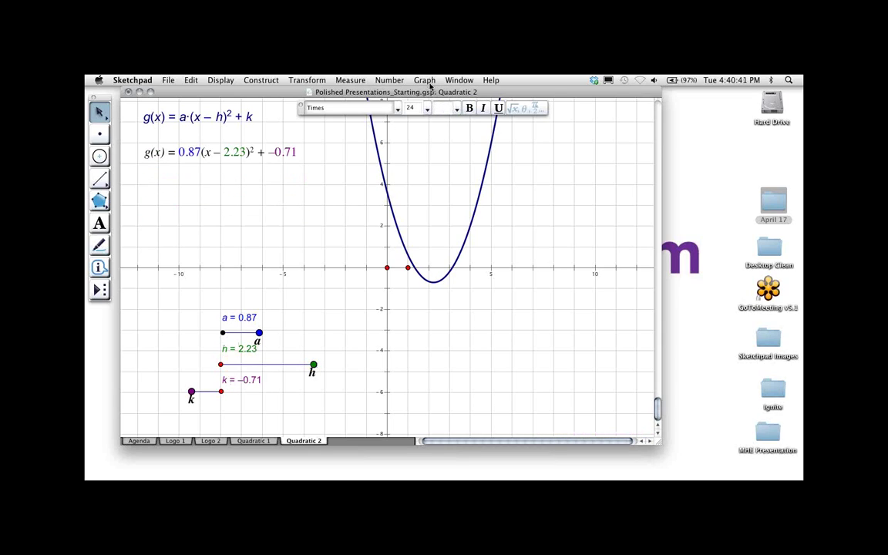
{"action": "left_click", "coordinate": [424, 80]}
{"action": "left_click", "coordinate": [436, 129]}
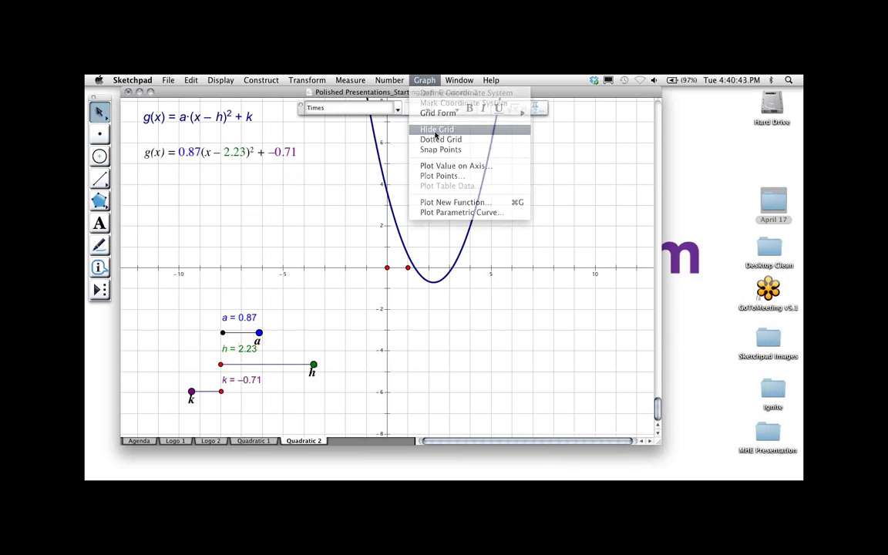
Step: Move slider h to about −1.42 and back to about 1.46, and set slider k to about −1.08
{"action": "left_click_drag", "start_coordinate": [314, 365], "coordinate": [160, 365]}
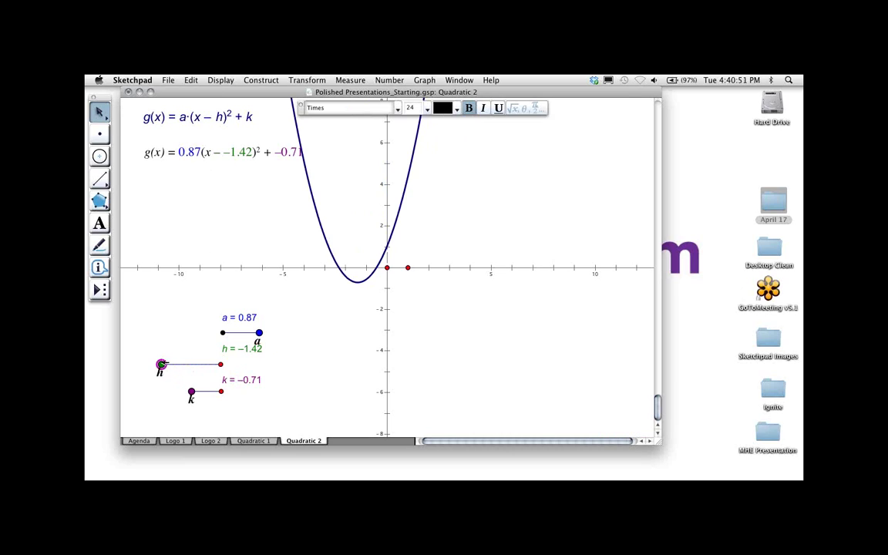
{"action": "left_click_drag", "start_coordinate": [174, 364], "coordinate": [292, 364]}
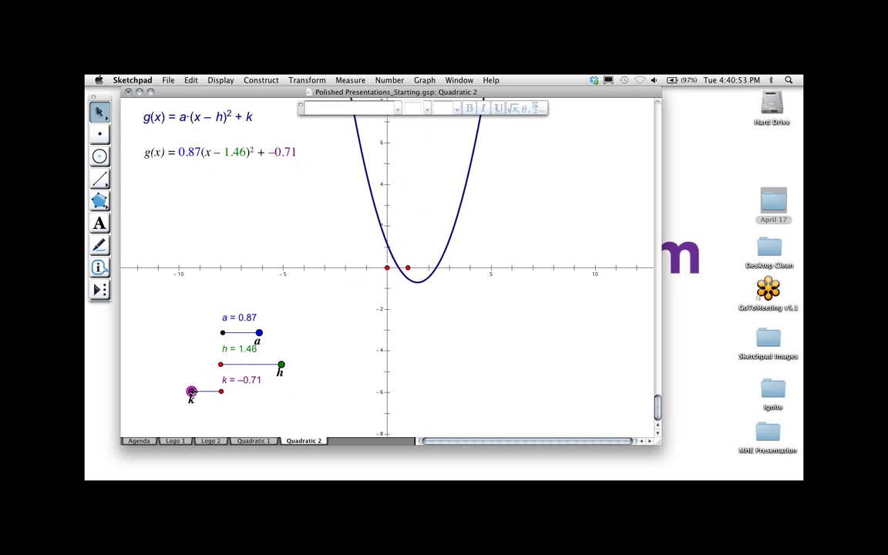
{"action": "left_click_drag", "start_coordinate": [202, 391], "coordinate": [176, 391]}
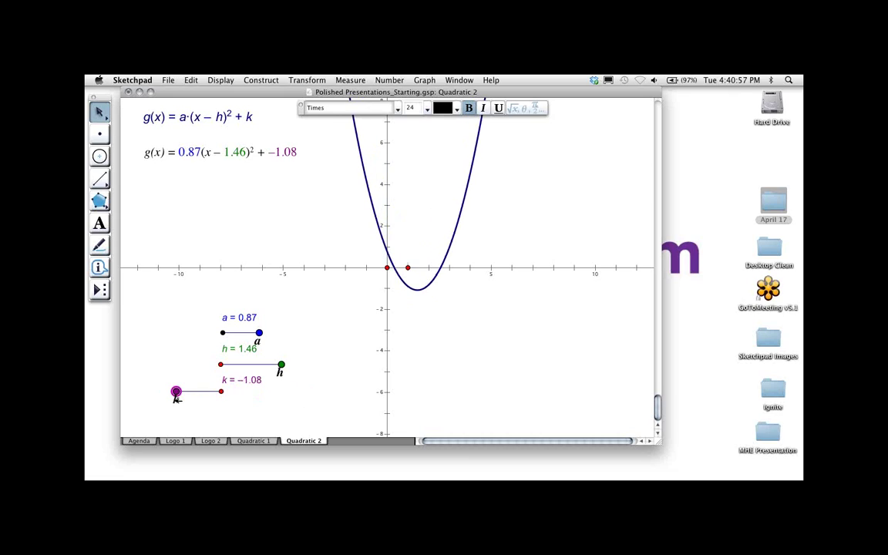
{"action": "left_click", "coordinate": [140, 178]}
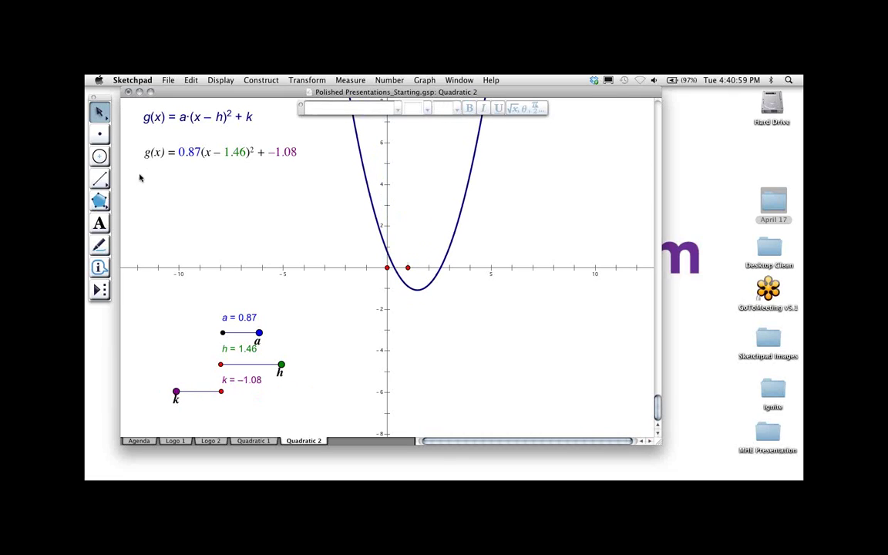
Step: Replace the minus sign and linked h value inside the caption's parentheses with h inserted as Value as Addend
{"action": "left_click", "coordinate": [107, 224]}
{"action": "left_click", "coordinate": [233, 152]}
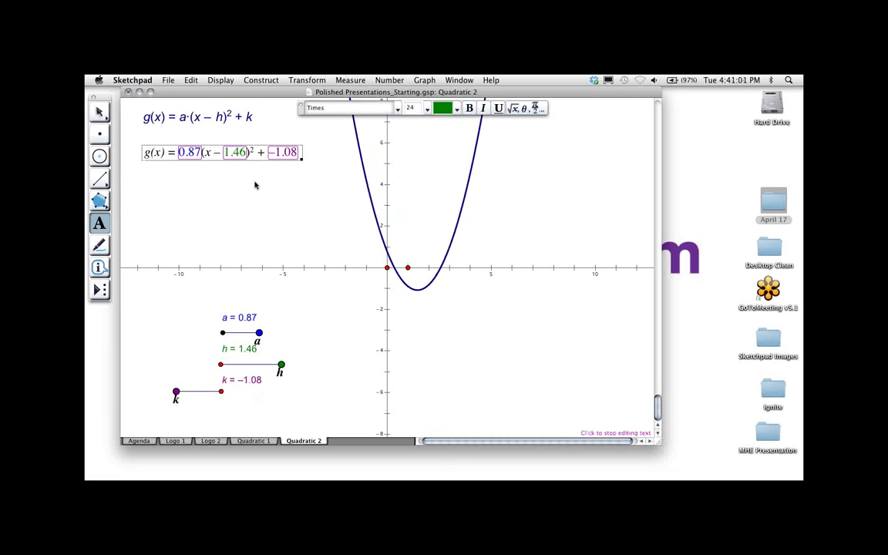
{"action": "key", "text": "BackSpace"}
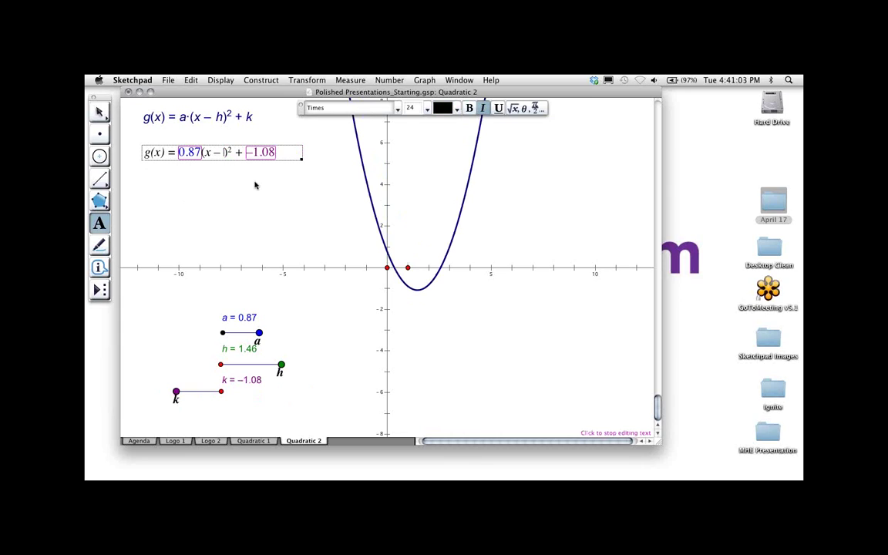
{"action": "key", "text": "BackSpace"}
{"action": "key", "text": "BackSpace"}
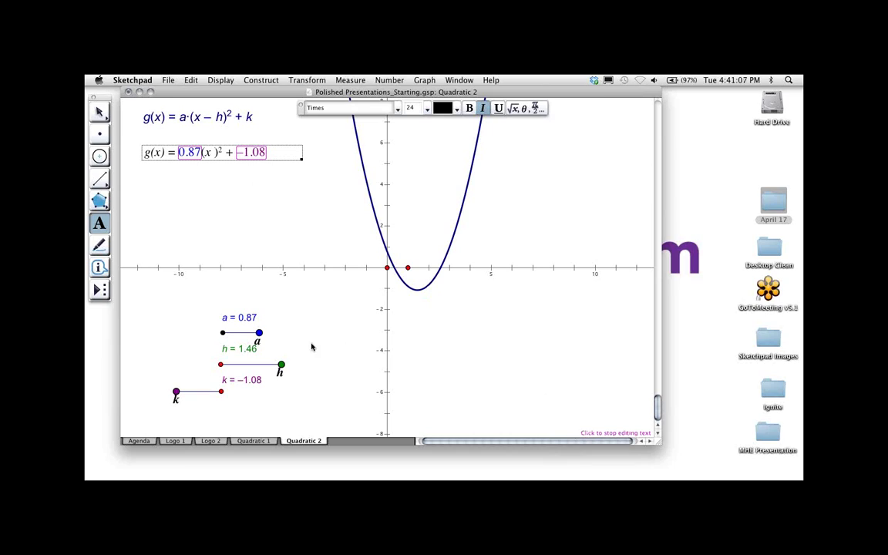
{"action": "left_click", "coordinate": [245, 352]}
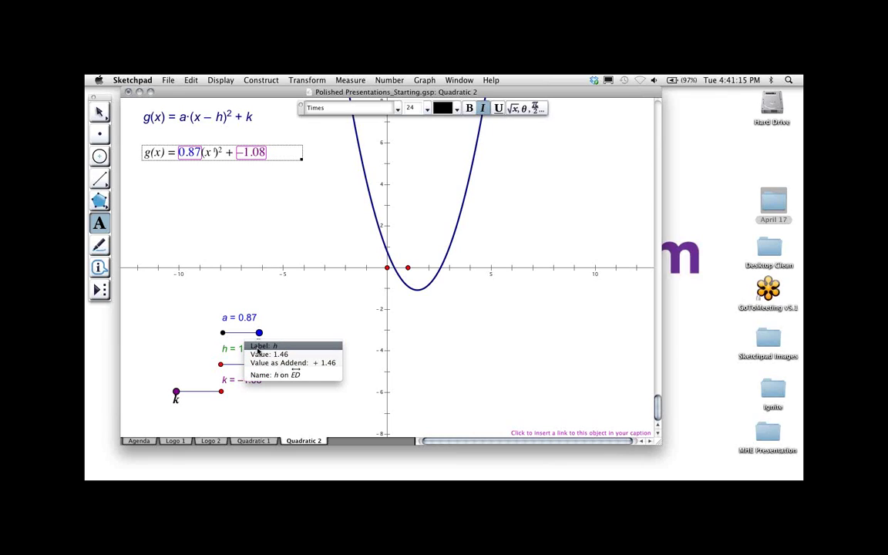
{"action": "left_click", "coordinate": [315, 365]}
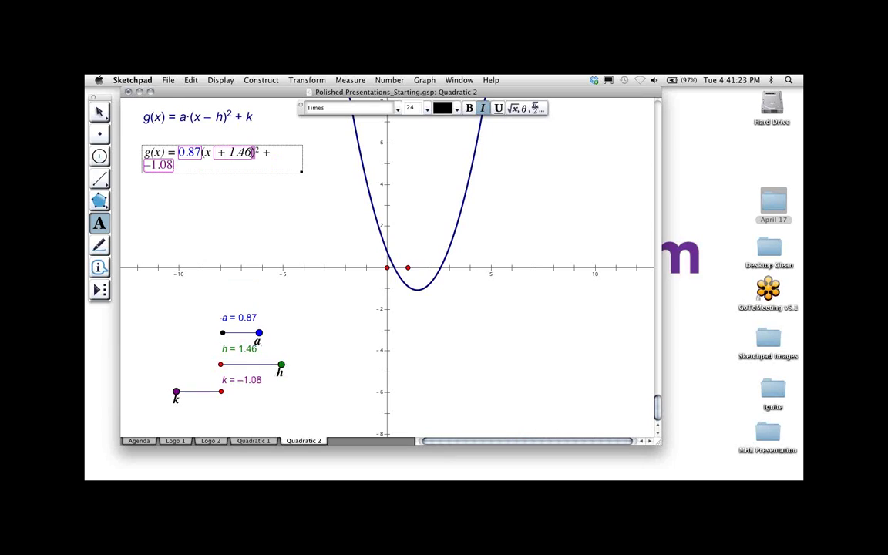
Step: Color the newly inserted h addend in the caption green
{"action": "left_click", "coordinate": [221, 153]}
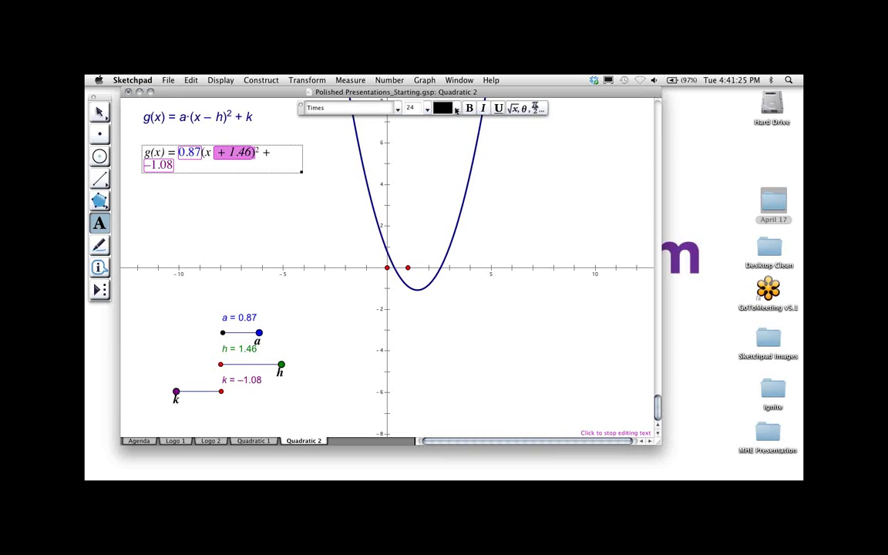
{"action": "left_click", "coordinate": [443, 108]}
{"action": "left_click", "coordinate": [447, 216]}
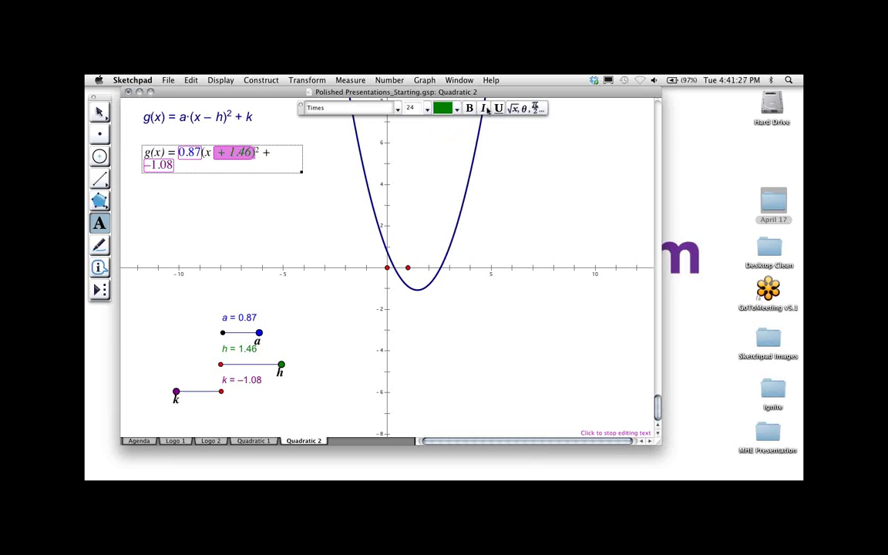
Step: Remove the italics from the green h addend in the g(x) caption, and move slider h to about 2.35
{"action": "left_click", "coordinate": [484, 109]}
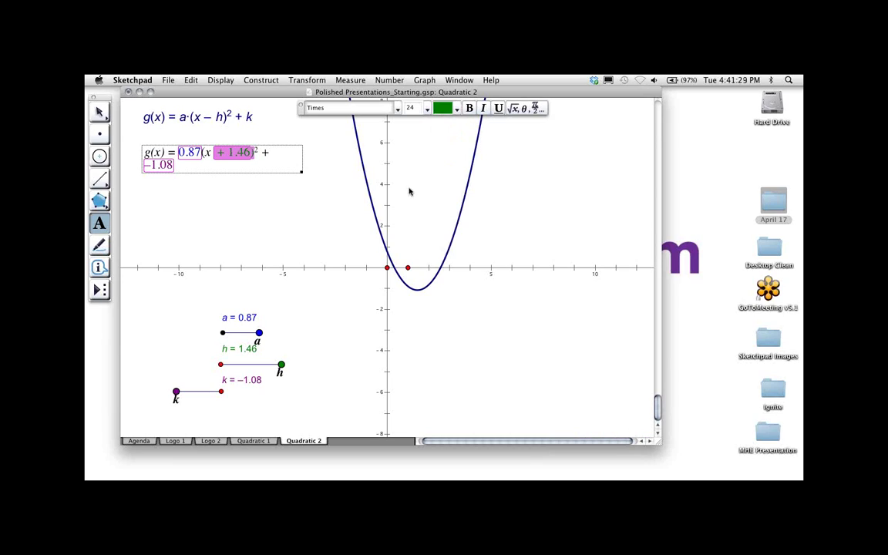
{"action": "left_click", "coordinate": [293, 201]}
{"action": "key", "text": "Escape"}
{"action": "key", "text": "Escape"}
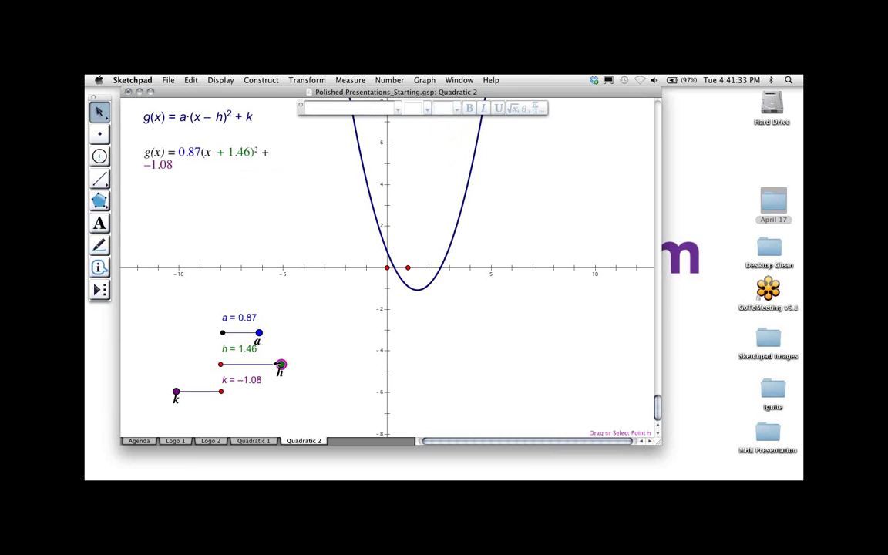
{"action": "left_click_drag", "start_coordinate": [281, 364], "coordinate": [318, 364]}
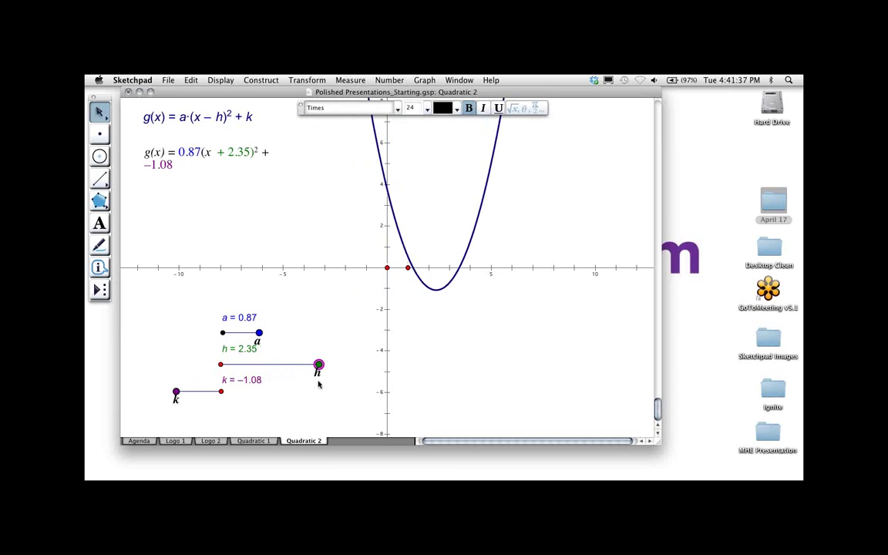
Step: Widen the g(x) caption so that the whole equation fits on one line
{"action": "left_click", "coordinate": [163, 152]}
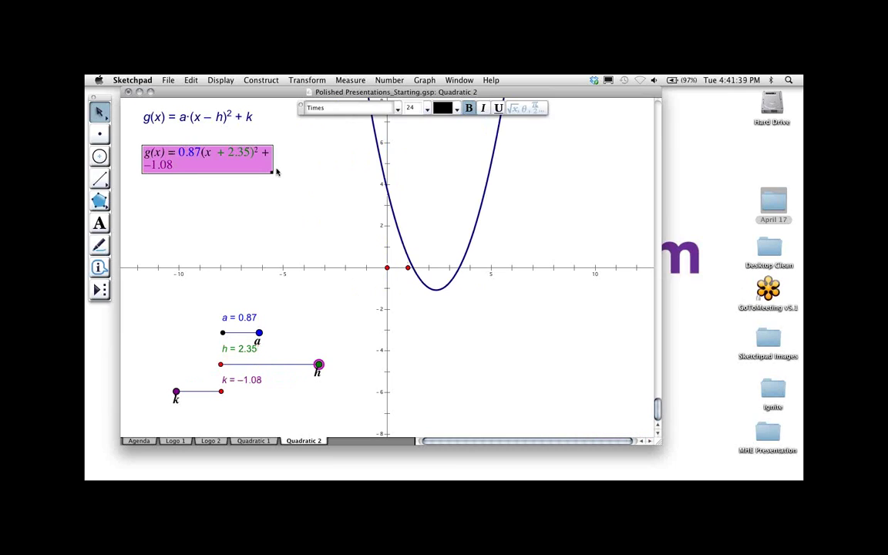
{"action": "left_click_drag", "start_coordinate": [274, 171], "coordinate": [305, 182]}
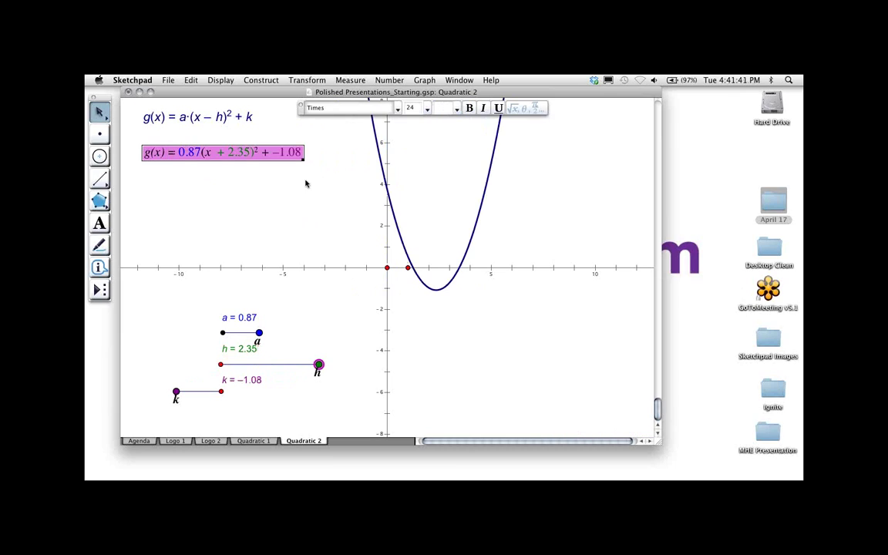
{"action": "left_click", "coordinate": [232, 164]}
Step: Replace the plus sign and linked k value at the end of the g(x) caption with k inserted as Value as Addend
{"action": "left_click", "coordinate": [99, 222]}
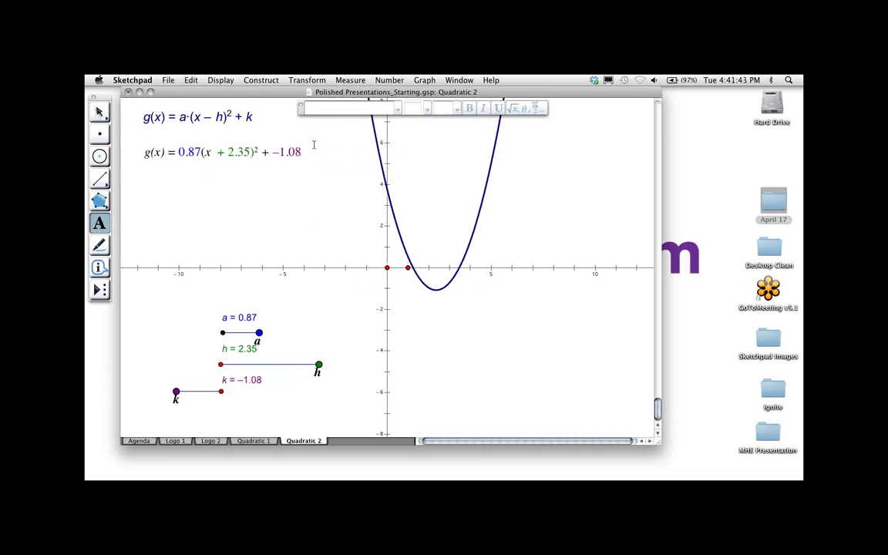
{"action": "left_click", "coordinate": [279, 151]}
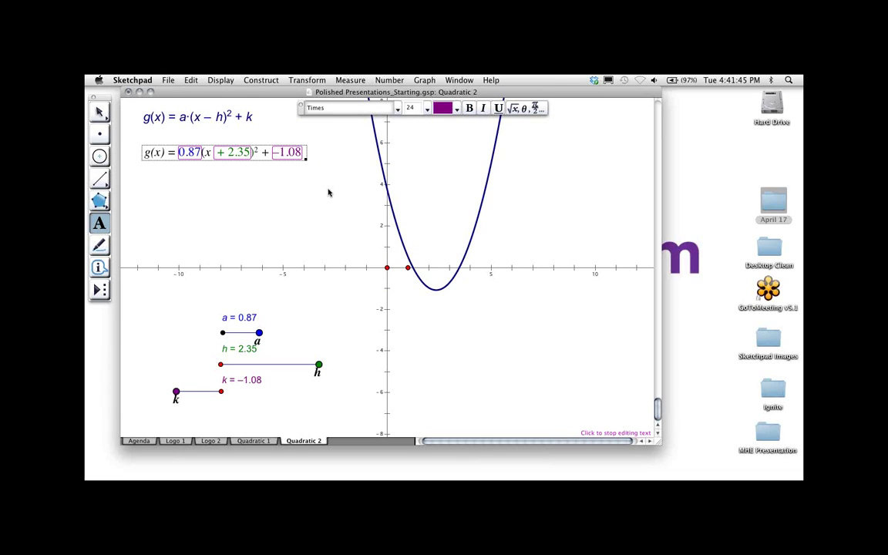
{"action": "key", "text": "BackSpace"}
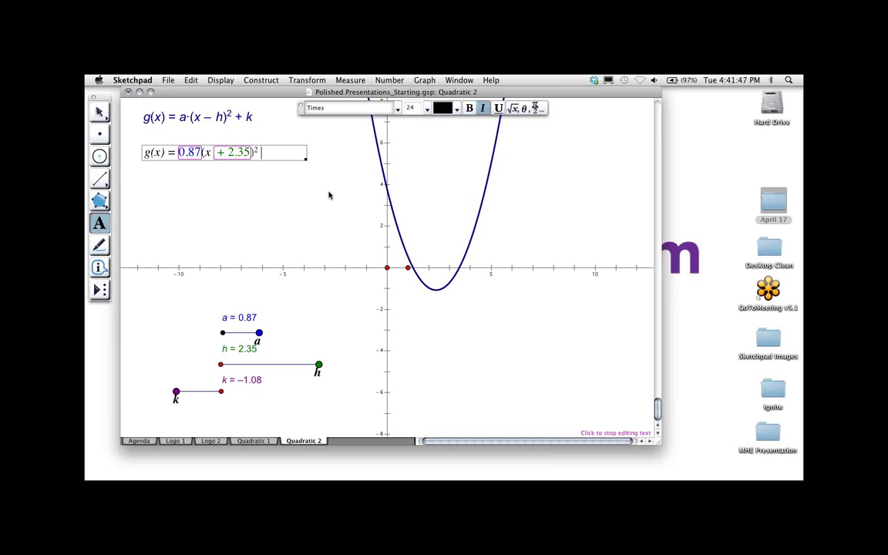
{"action": "left_click", "coordinate": [250, 383]}
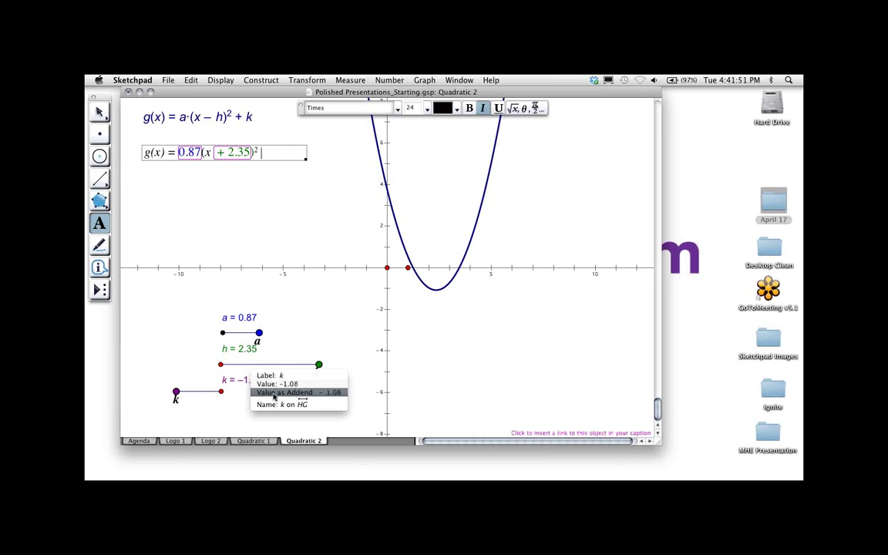
{"action": "left_click", "coordinate": [273, 393]}
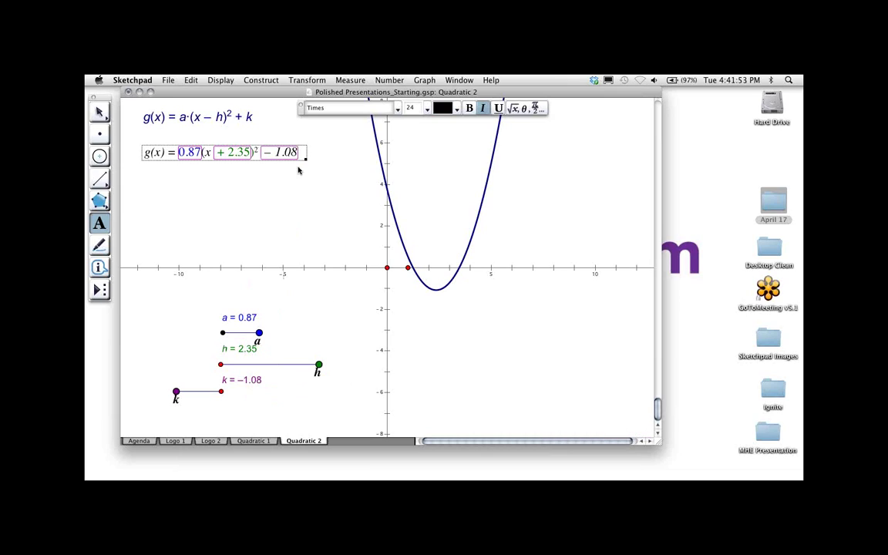
Step: Color the k addend in the caption purple and remove its italics
{"action": "left_click_drag", "start_coordinate": [303, 152], "coordinate": [266, 152]}
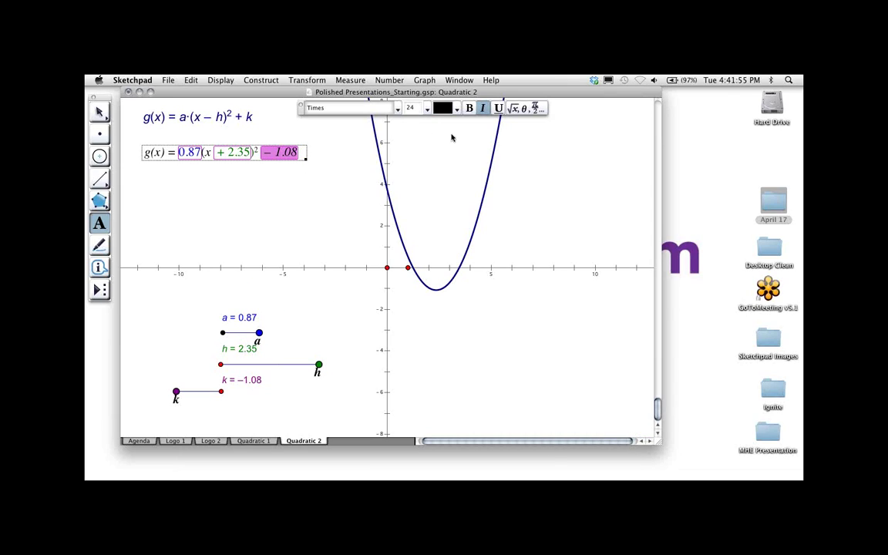
{"action": "left_click", "coordinate": [444, 109]}
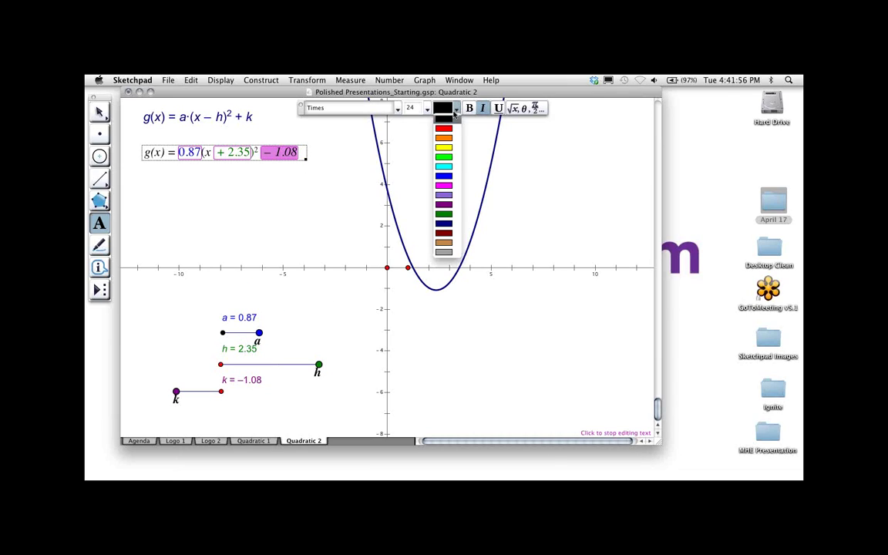
{"action": "left_click", "coordinate": [451, 205]}
{"action": "key", "text": "super+a"}
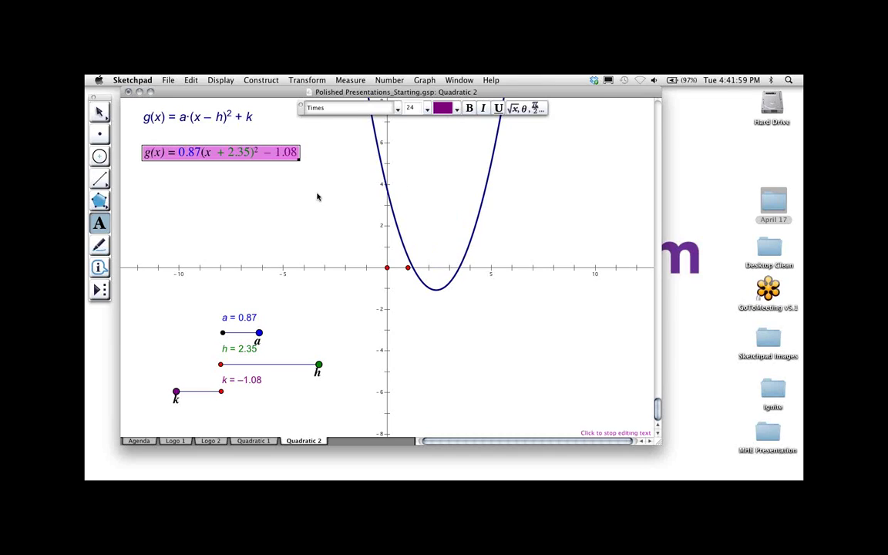
{"action": "key", "text": "Escape"}
{"action": "key", "text": "Escape"}
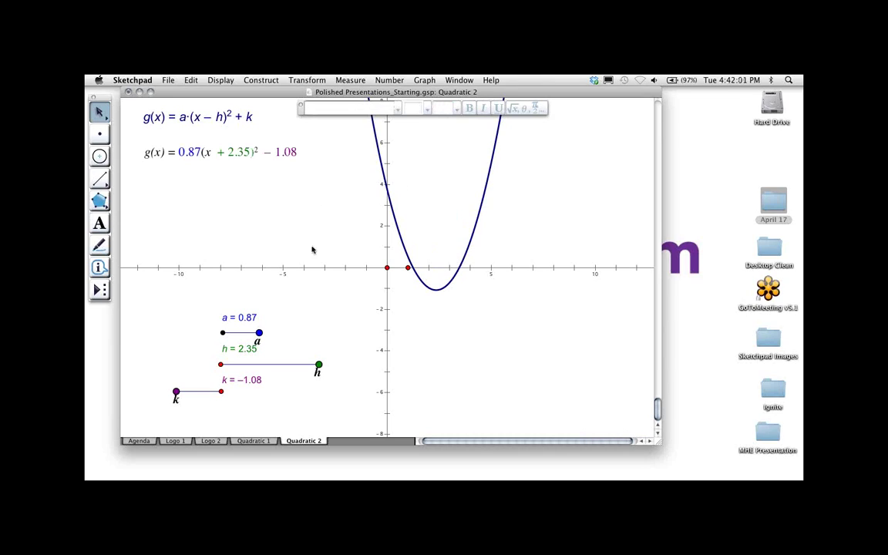
Step: Try the caption with other slider values, moving slider a to about 2.00 and slider h to about 2.08
{"action": "left_click_drag", "start_coordinate": [262, 334], "coordinate": [140, 367]}
{"action": "left_click", "coordinate": [331, 376]}
{"action": "left_click_drag", "start_coordinate": [282, 376], "coordinate": [326, 375]}
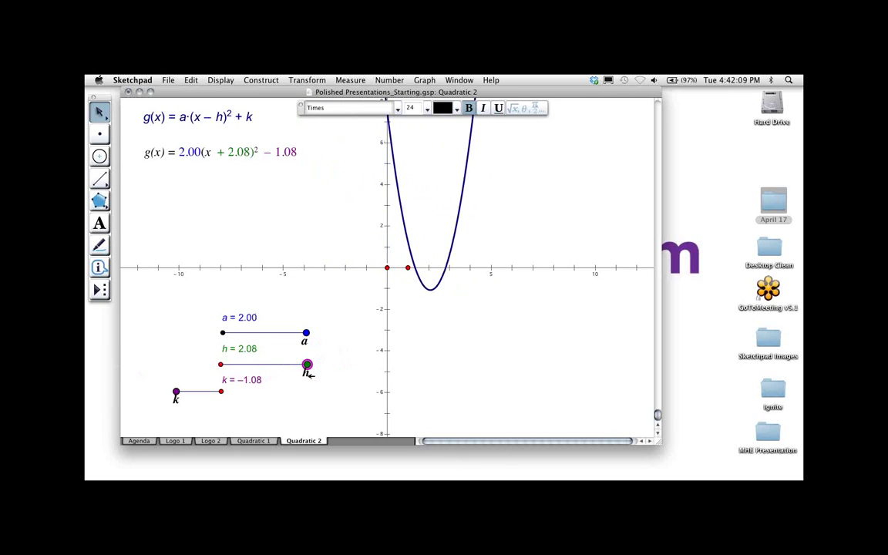
{"action": "left_click", "coordinate": [370, 353]}
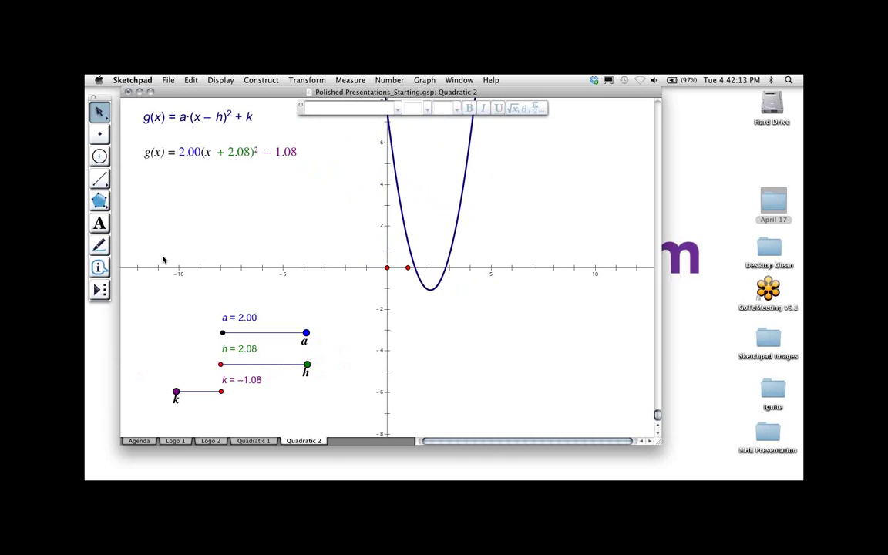
Step: Set the font size of the tick numbers on both the x-axis and the y-axis to 24
{"action": "left_click_drag", "start_coordinate": [170, 252], "coordinate": [322, 279]}
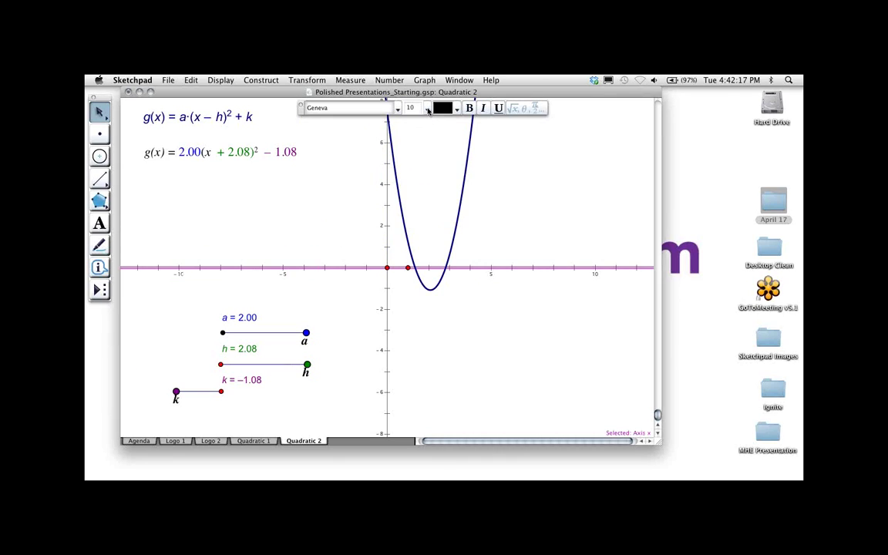
{"action": "left_click", "coordinate": [428, 111]}
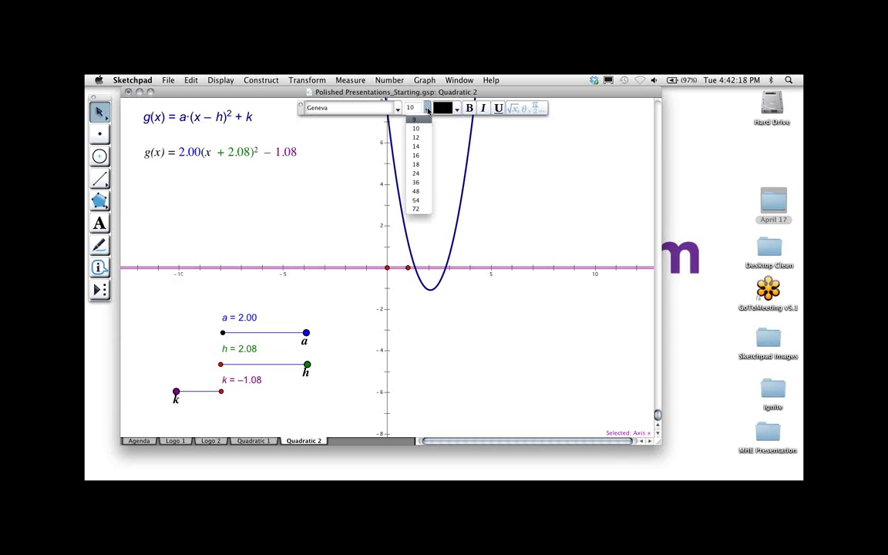
{"action": "left_click", "coordinate": [416, 176]}
{"action": "left_click_drag", "start_coordinate": [369, 178], "coordinate": [392, 254]}
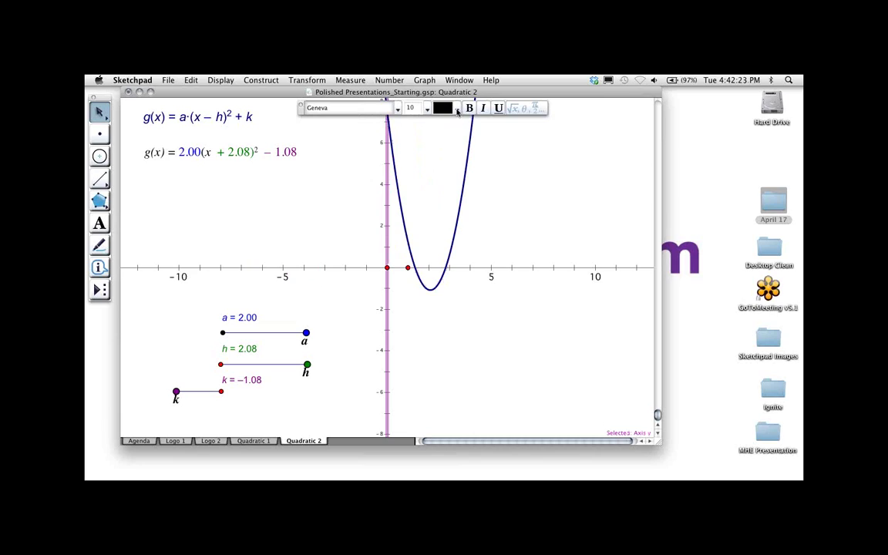
{"action": "left_click", "coordinate": [457, 112]}
{"action": "left_click", "coordinate": [457, 110]}
{"action": "left_click", "coordinate": [426, 108]}
{"action": "left_click", "coordinate": [418, 173]}
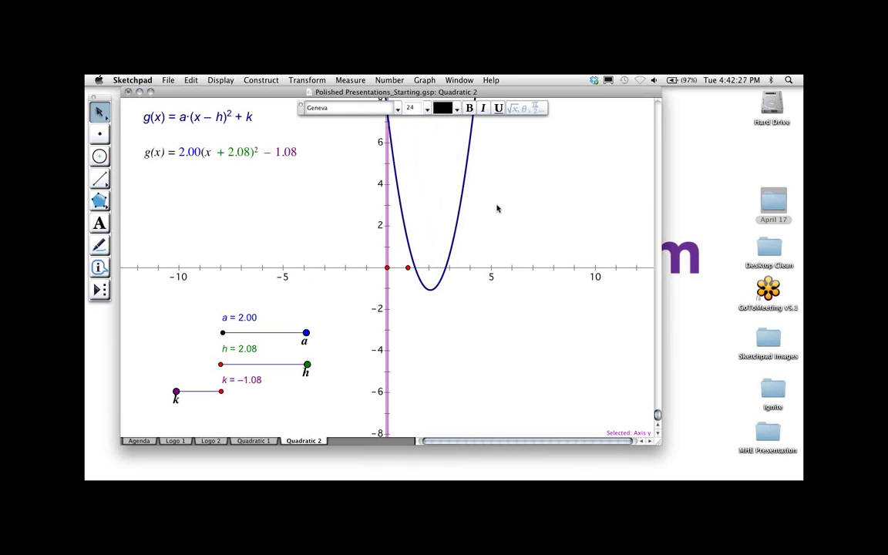
{"action": "left_click", "coordinate": [243, 189]}
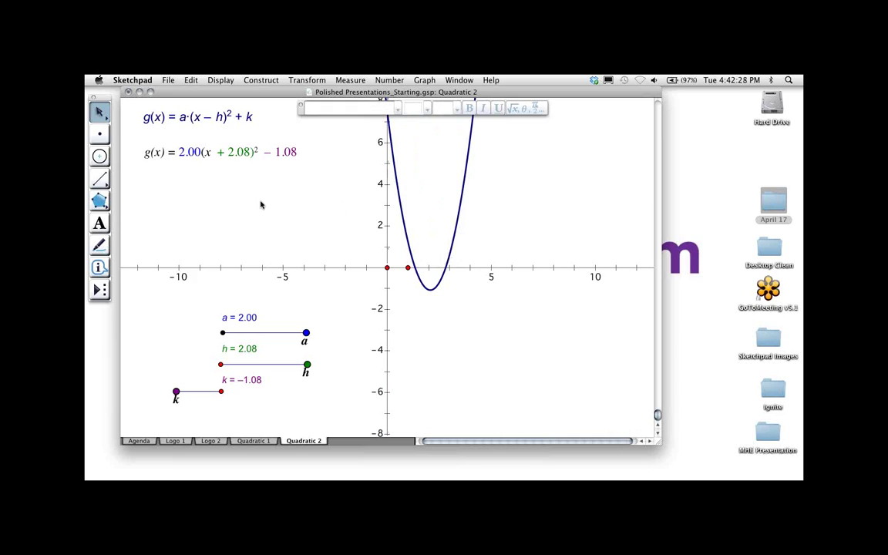
Step: Examine the Axis Tick Numbers text style in the sketch's text preferences, and leave the preferences without applying changes
{"action": "left_click", "coordinate": [189, 79]}
{"action": "left_click", "coordinate": [218, 278]}
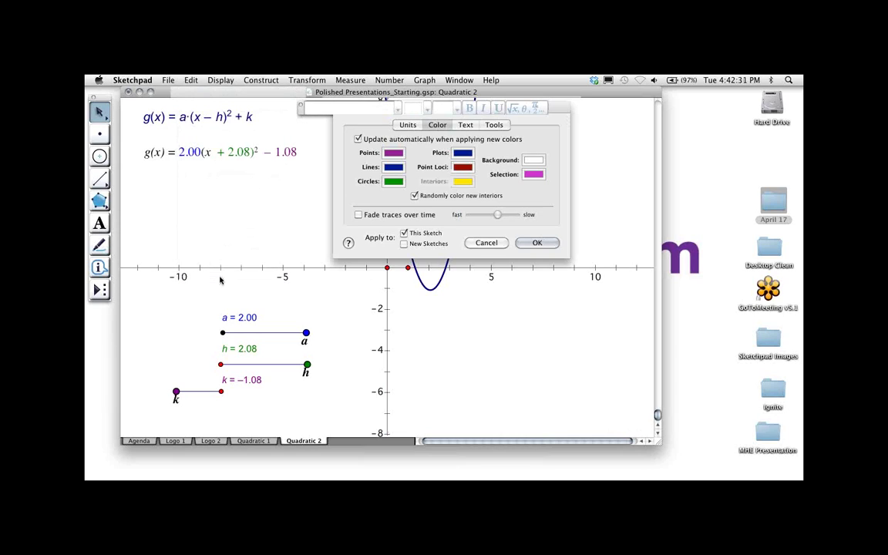
{"action": "left_click", "coordinate": [465, 125]}
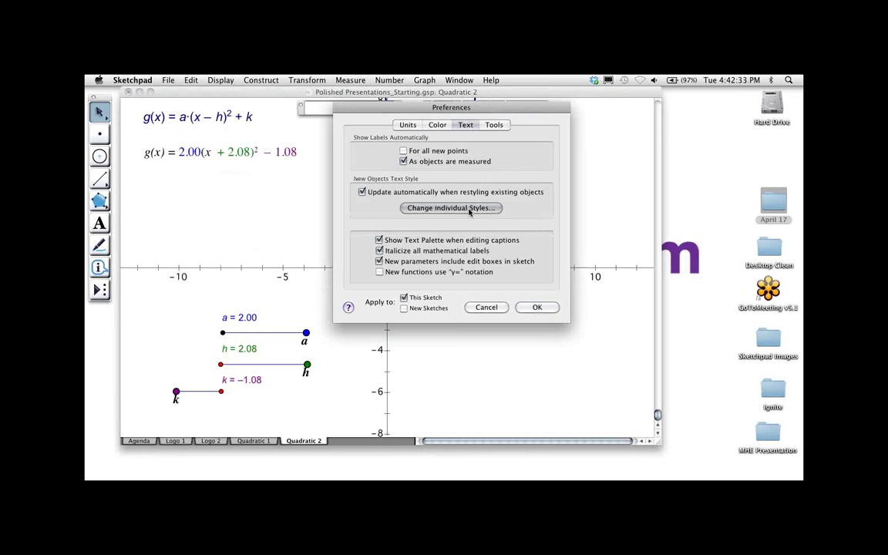
{"action": "left_click", "coordinate": [451, 208]}
{"action": "left_click", "coordinate": [350, 262]}
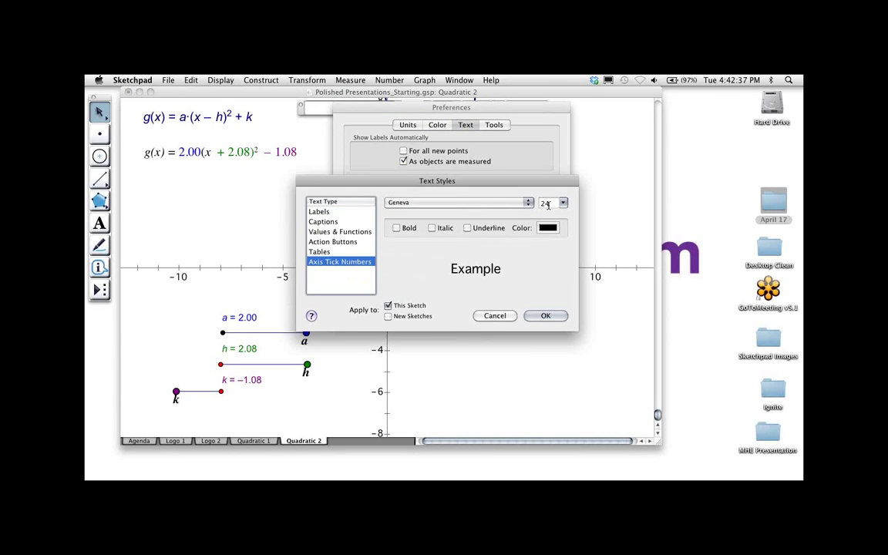
{"action": "left_click", "coordinate": [544, 316]}
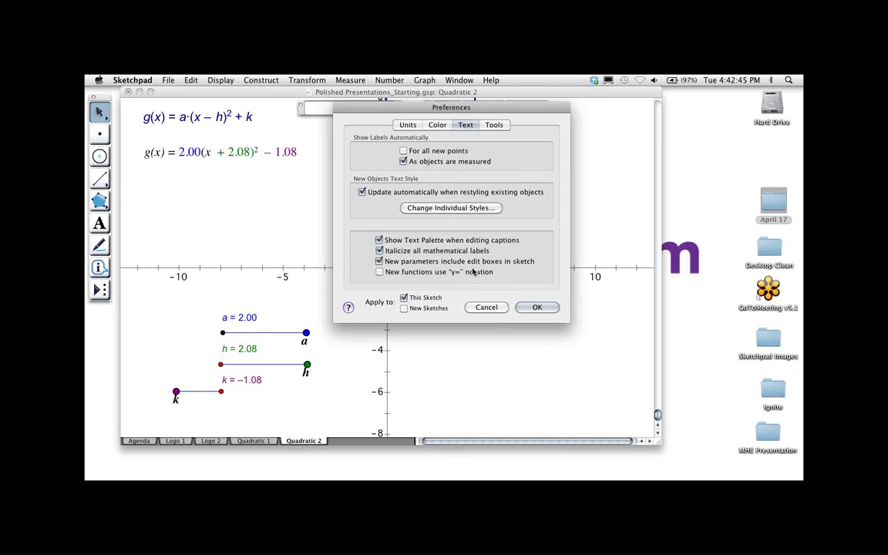
{"action": "left_click", "coordinate": [481, 308]}
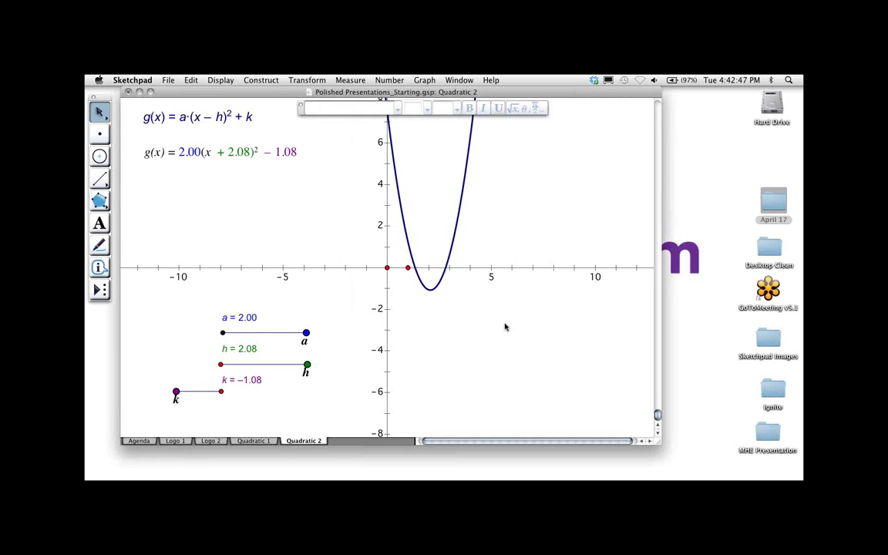
Step: Set slider a to about 1.25, and move slider h to about 1.43 and on to about 1.92
{"action": "left_click_drag", "start_coordinate": [306, 332], "coordinate": [275, 332]}
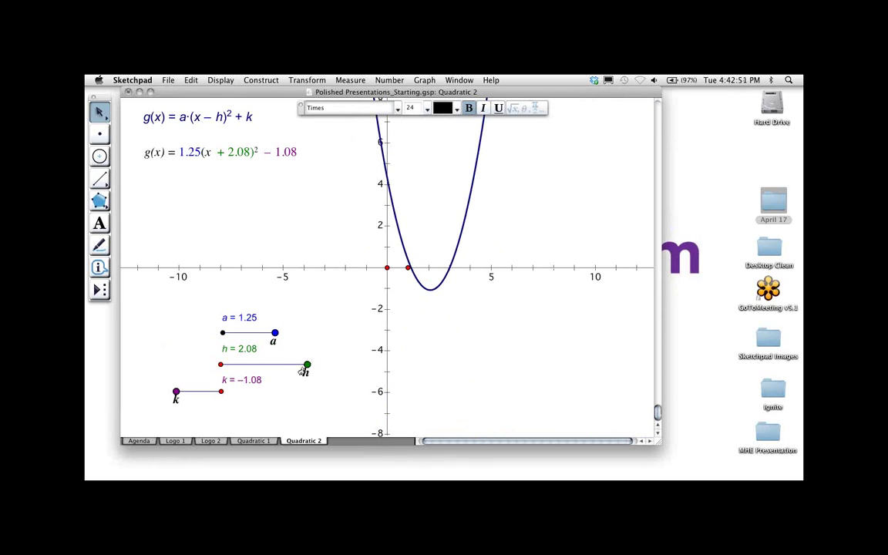
{"action": "left_click_drag", "start_coordinate": [305, 364], "coordinate": [280, 366]}
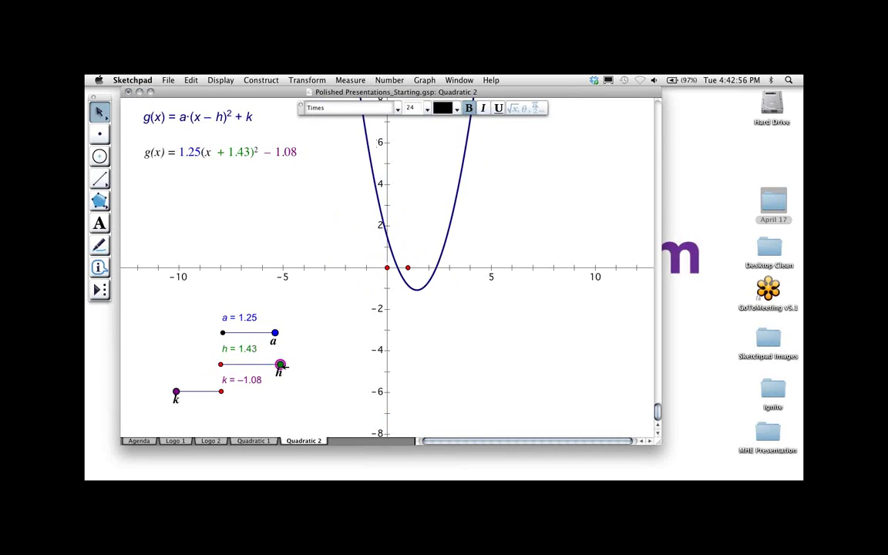
{"action": "left_click", "coordinate": [337, 362]}
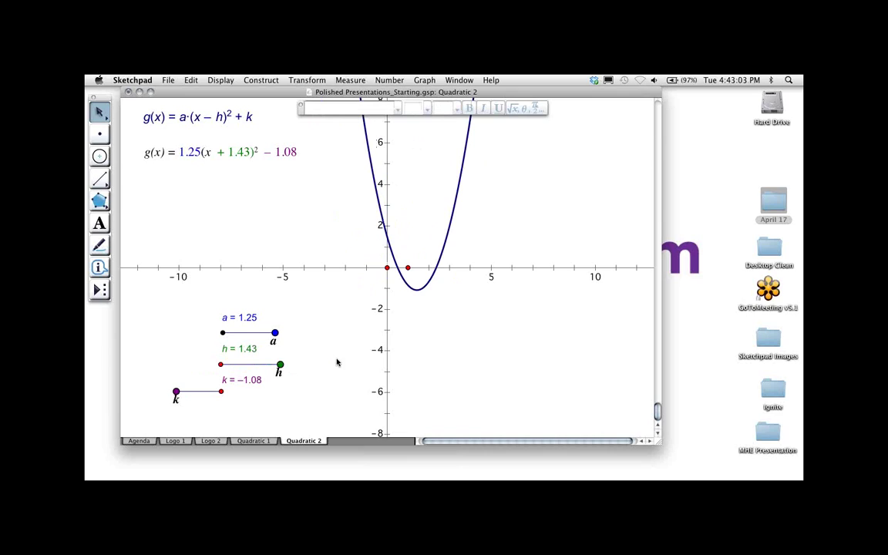
{"action": "left_click_drag", "start_coordinate": [280, 365], "coordinate": [300, 364]}
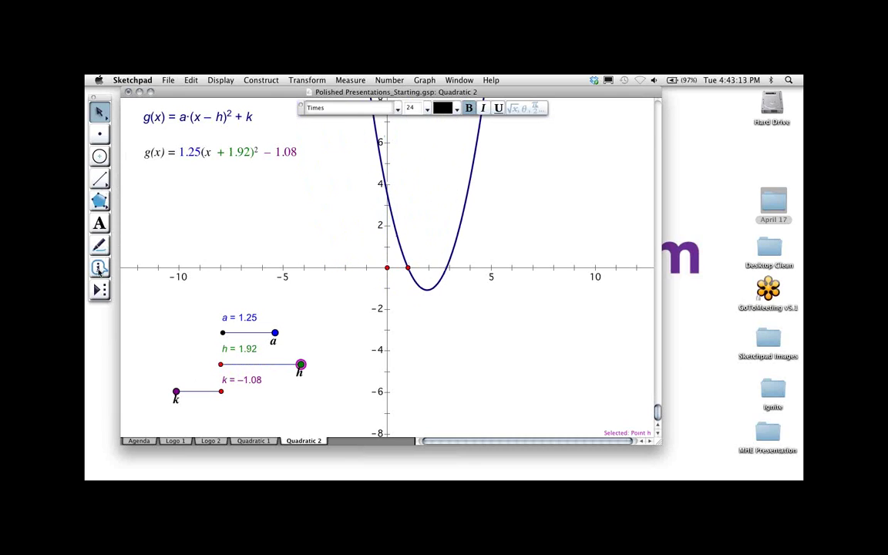
Step: Insert a minus sign between x and the linked h addend inside the caption's parentheses
{"action": "left_click", "coordinate": [99, 224]}
{"action": "left_click", "coordinate": [247, 153]}
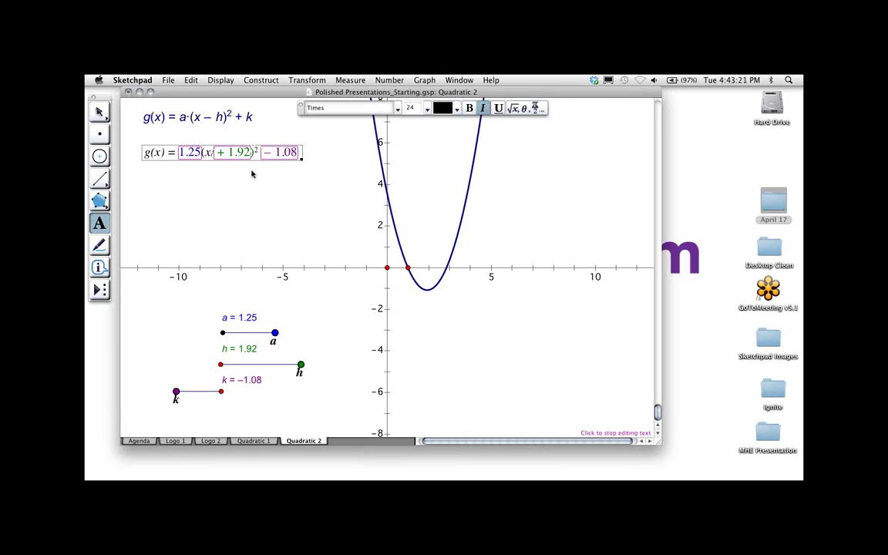
{"action": "key", "text": "Right"}
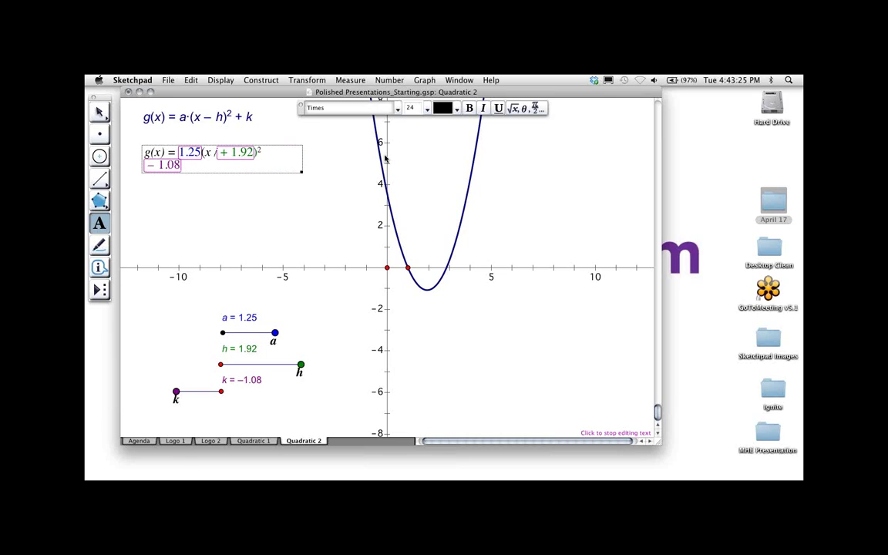
{"action": "type", "text": "-"}
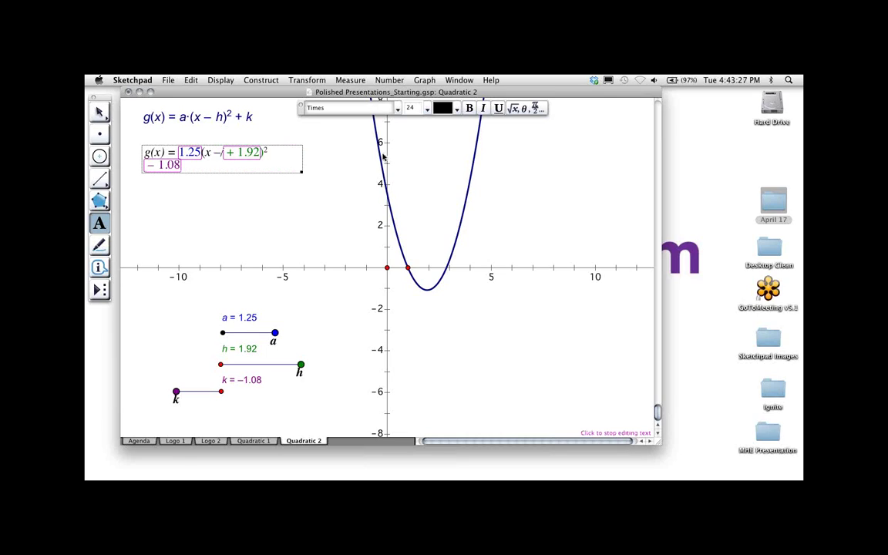
{"action": "key", "text": "Escape"}
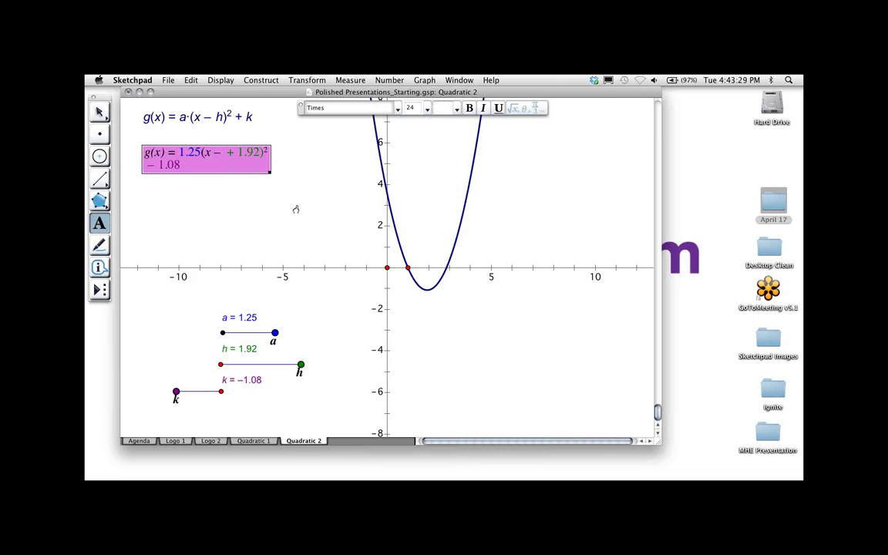
Step: Replace the linked h addend inside the caption's parentheses with a link to the plain value of h
{"action": "left_click", "coordinate": [239, 151]}
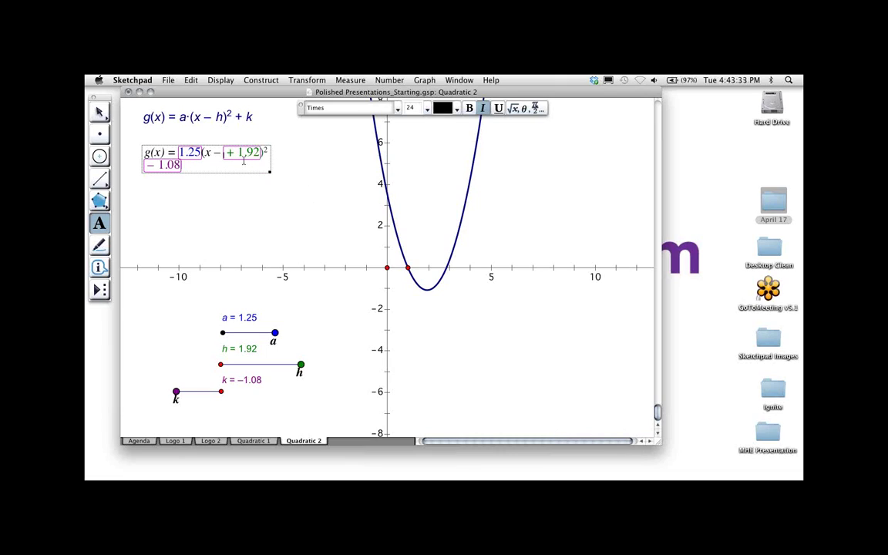
{"action": "left_click", "coordinate": [259, 152]}
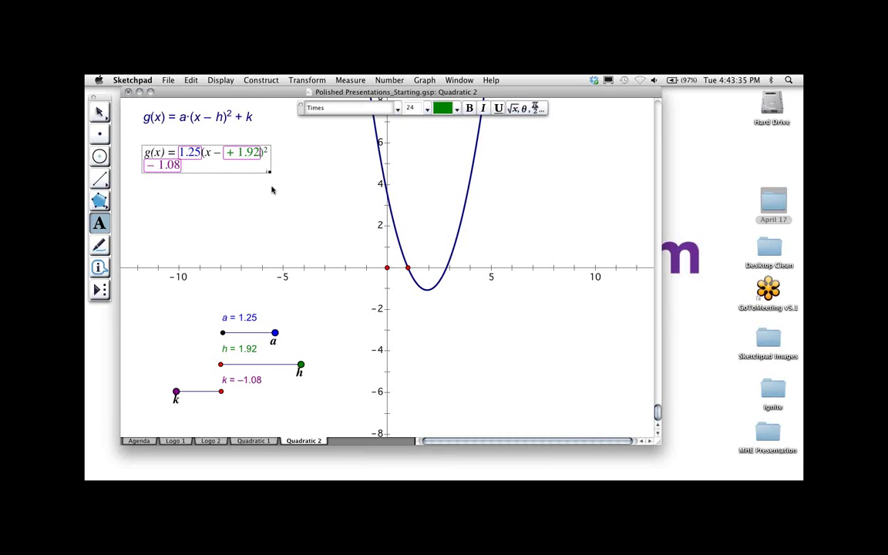
{"action": "key", "text": "BackSpace"}
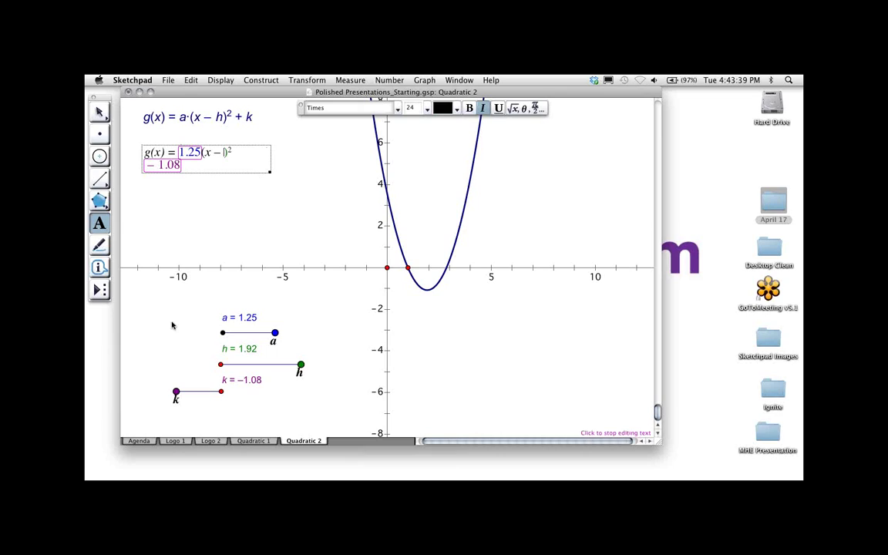
{"action": "left_click", "coordinate": [251, 350]}
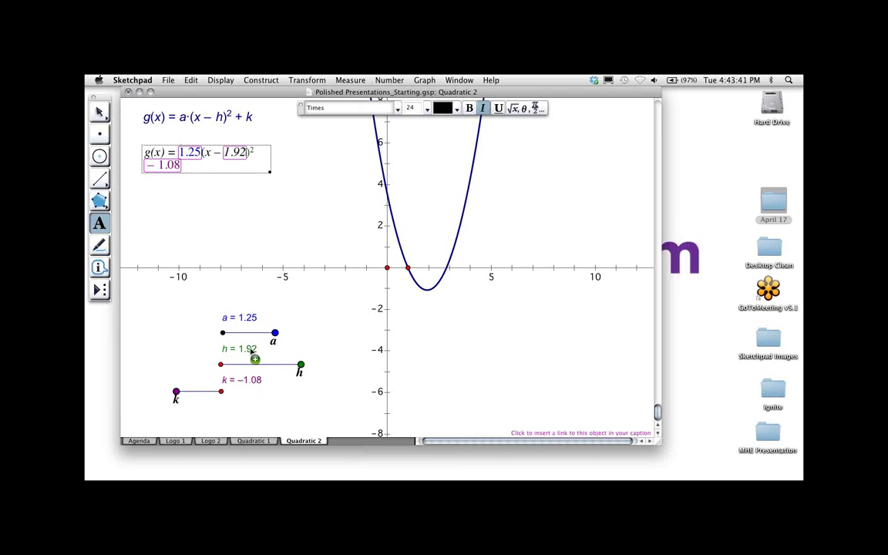
Step: Color the linked h value in the caption green, remove its italics, and finish editing the caption
{"action": "left_click_drag", "start_coordinate": [247, 153], "coordinate": [224, 152]}
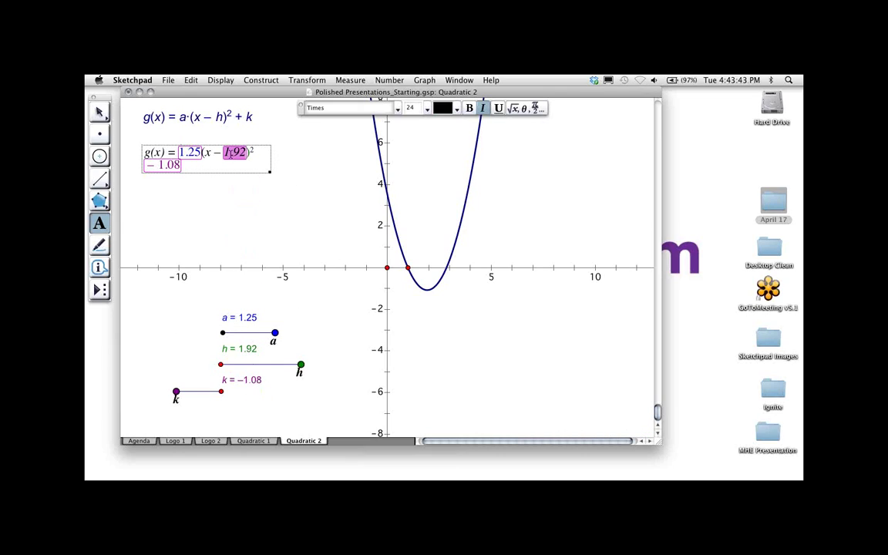
{"action": "left_click", "coordinate": [455, 109]}
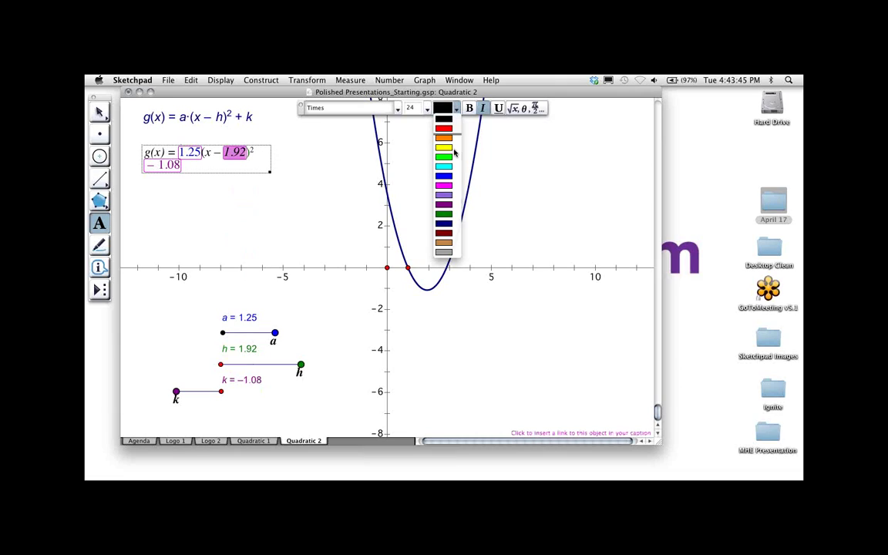
{"action": "left_click", "coordinate": [444, 214]}
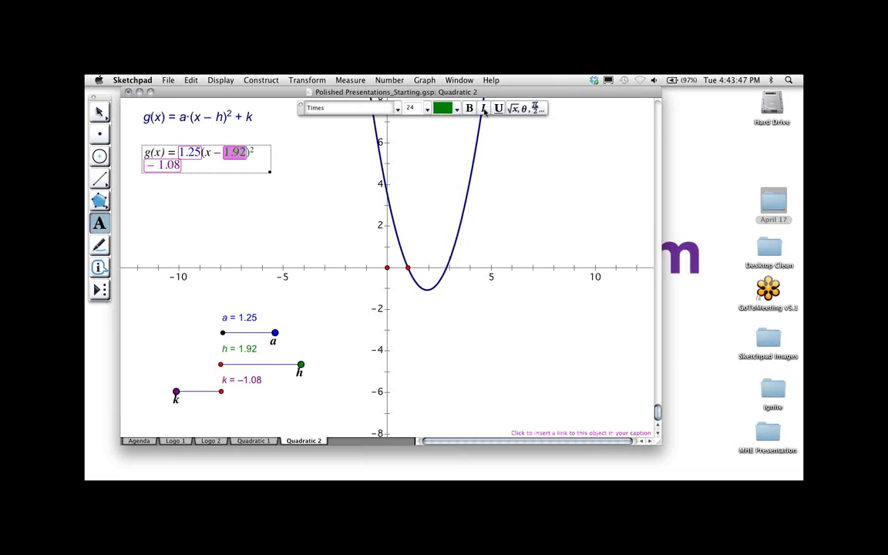
{"action": "key", "text": "Escape"}
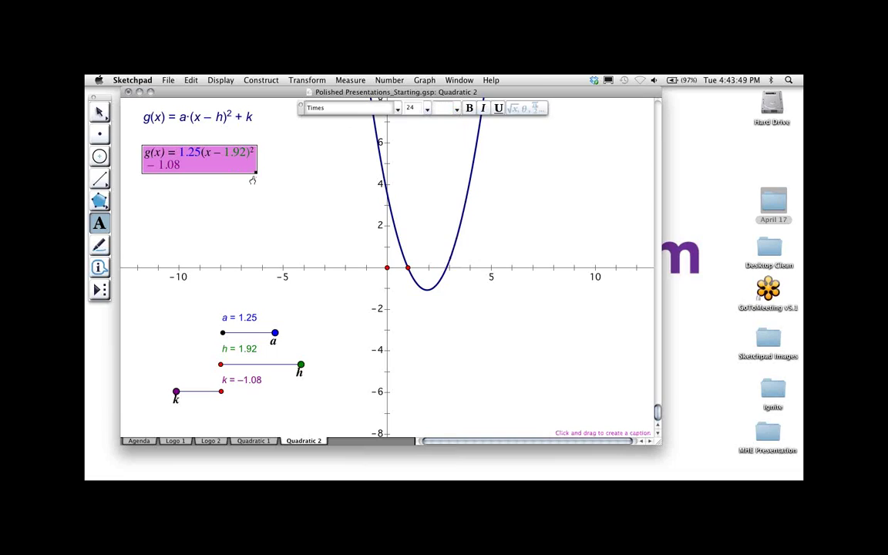
{"action": "key", "text": "Escape"}
{"action": "left_click", "coordinate": [282, 173]}
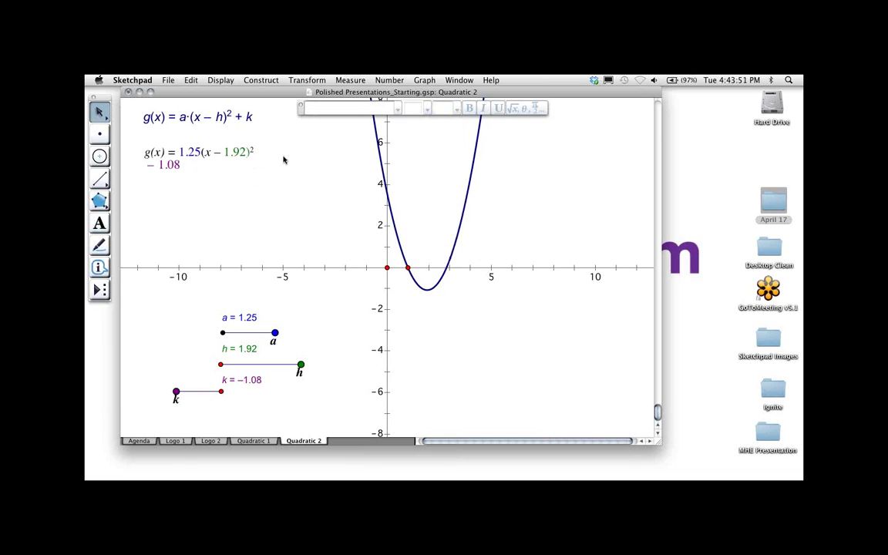
Step: Widen the g(x) caption's margin so the whole equation fits on one line
{"action": "left_click", "coordinate": [144, 152]}
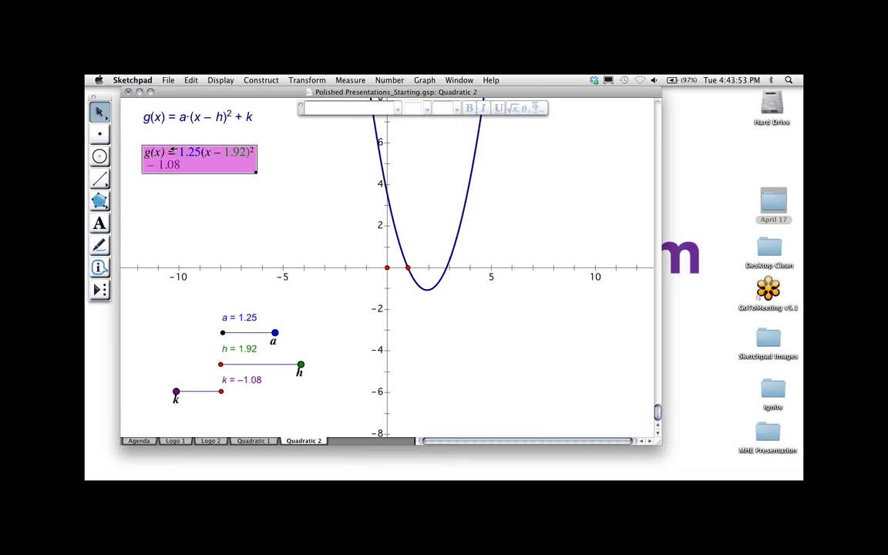
{"action": "left_click_drag", "start_coordinate": [259, 171], "coordinate": [317, 157]}
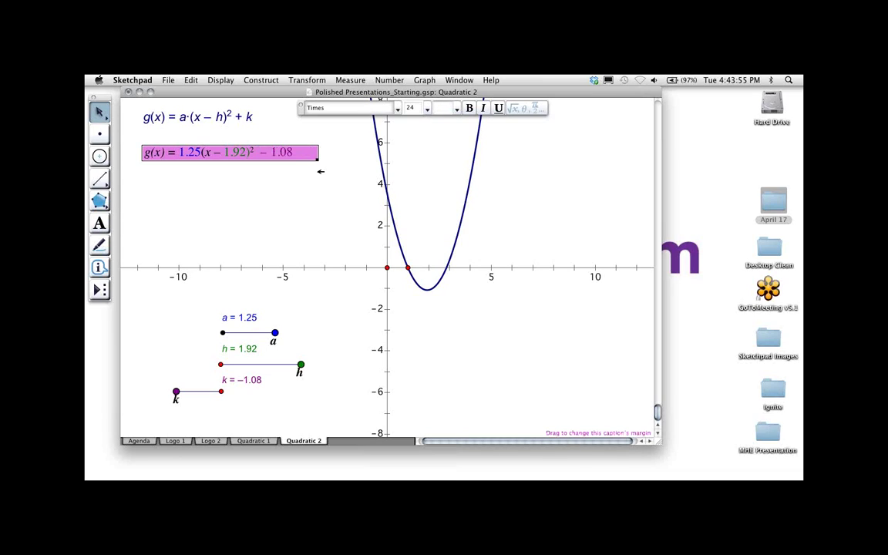
{"action": "left_click", "coordinate": [294, 185]}
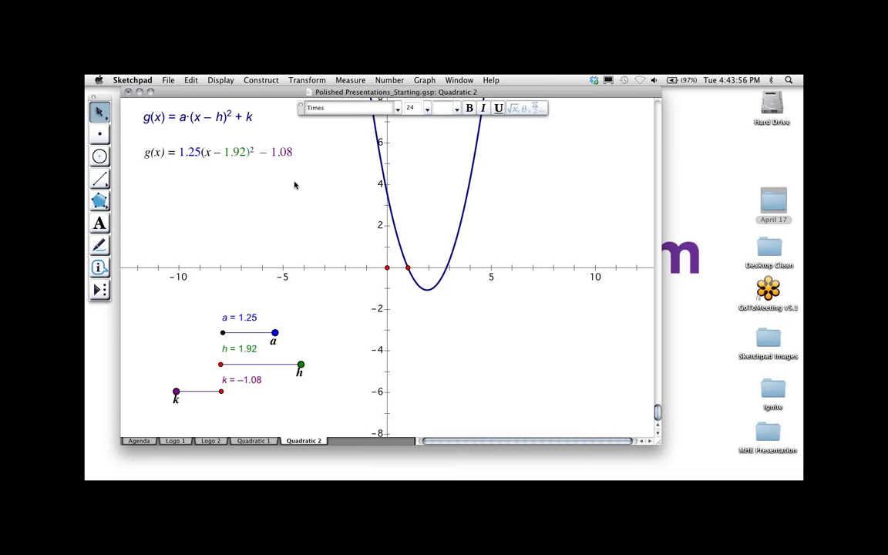
Step: Create the calculation h·(−1) and place it a little below the g(x) caption
{"action": "left_click", "coordinate": [245, 348]}
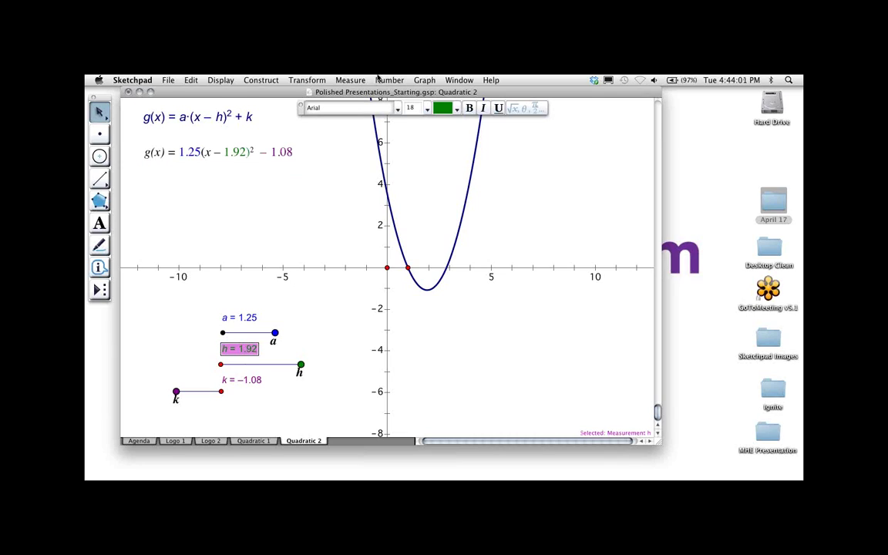
{"action": "left_click", "coordinate": [378, 79]}
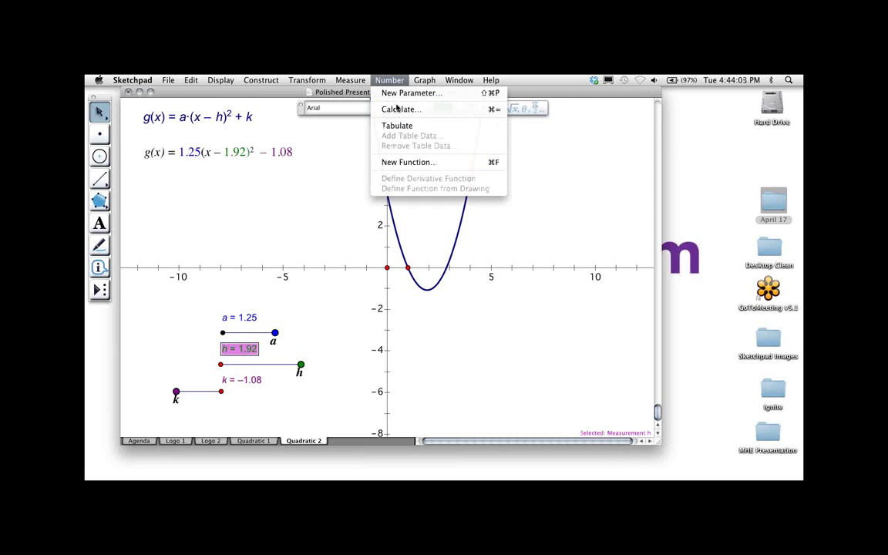
{"action": "left_click", "coordinate": [398, 109]}
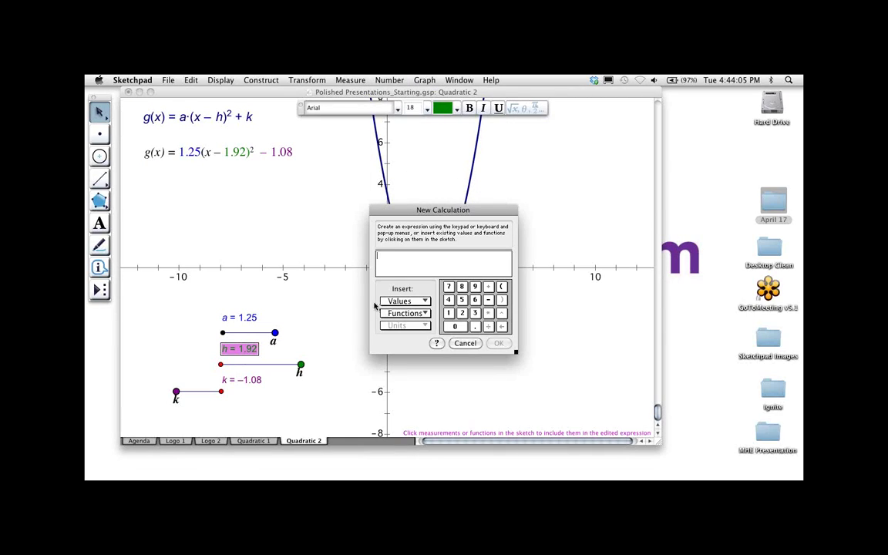
{"action": "left_click", "coordinate": [247, 348]}
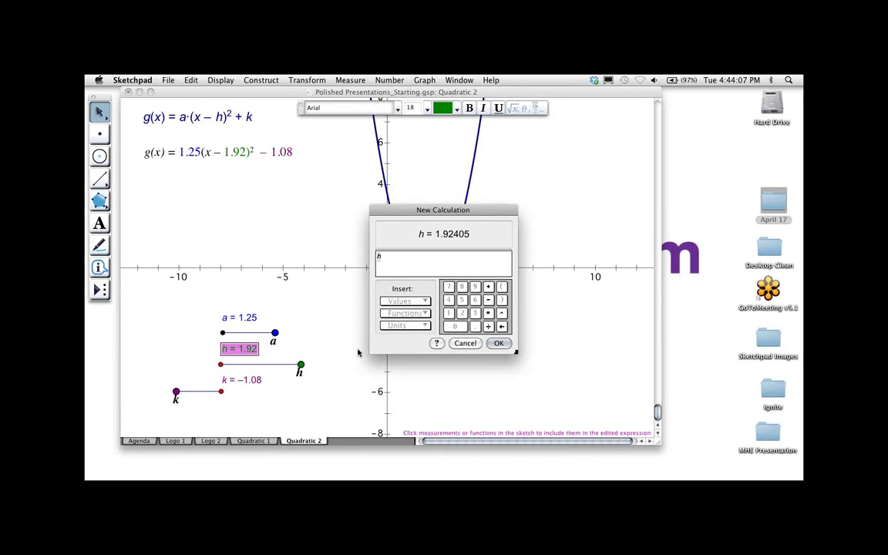
{"action": "type", "text": "* "}
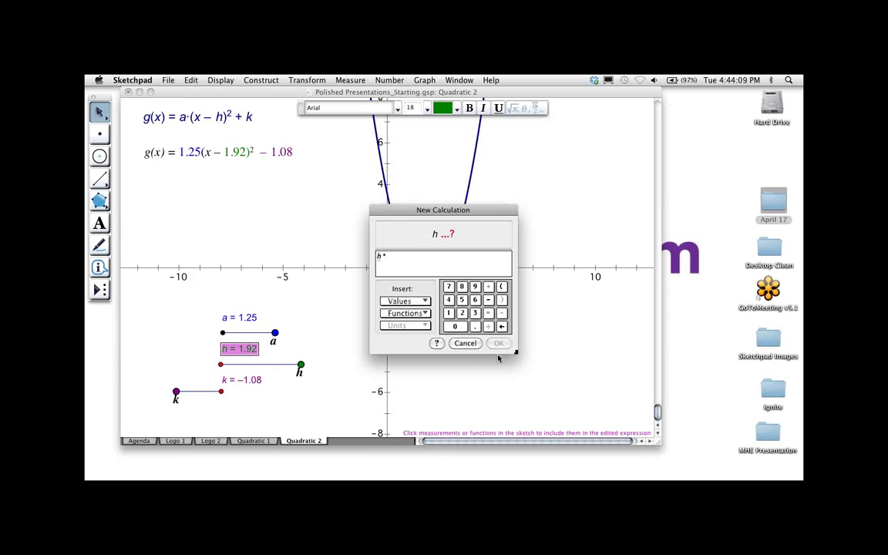
{"action": "type", "text": "- 1"}
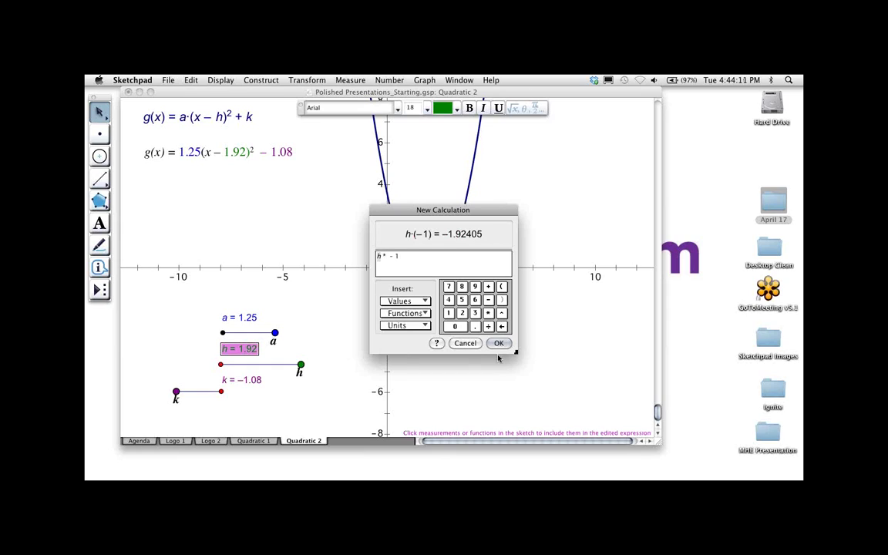
{"action": "left_click", "coordinate": [498, 343]}
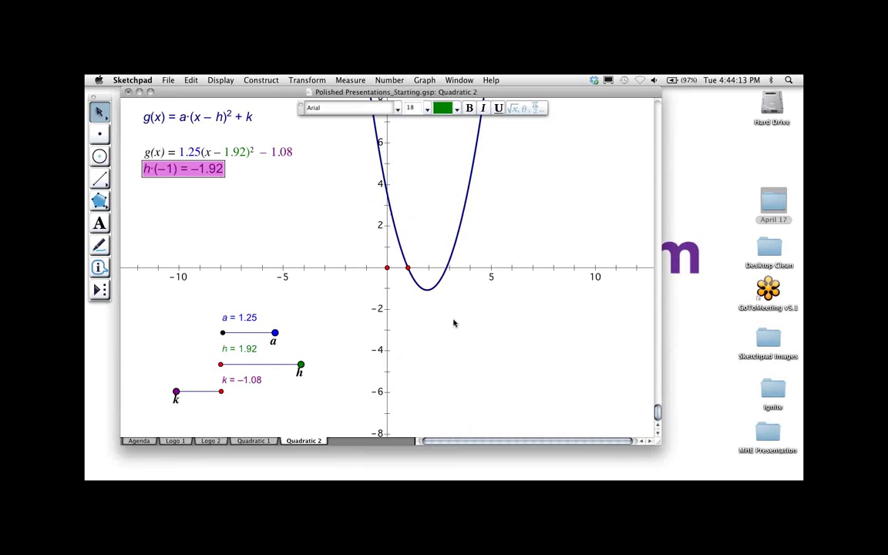
{"action": "left_click", "coordinate": [250, 228]}
{"action": "left_click_drag", "start_coordinate": [183, 173], "coordinate": [194, 194]}
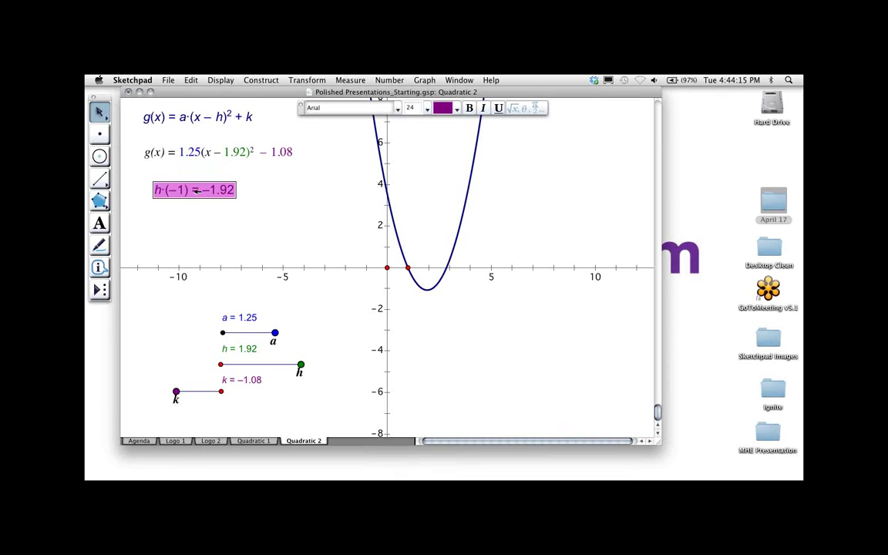
{"action": "left_click", "coordinate": [213, 208]}
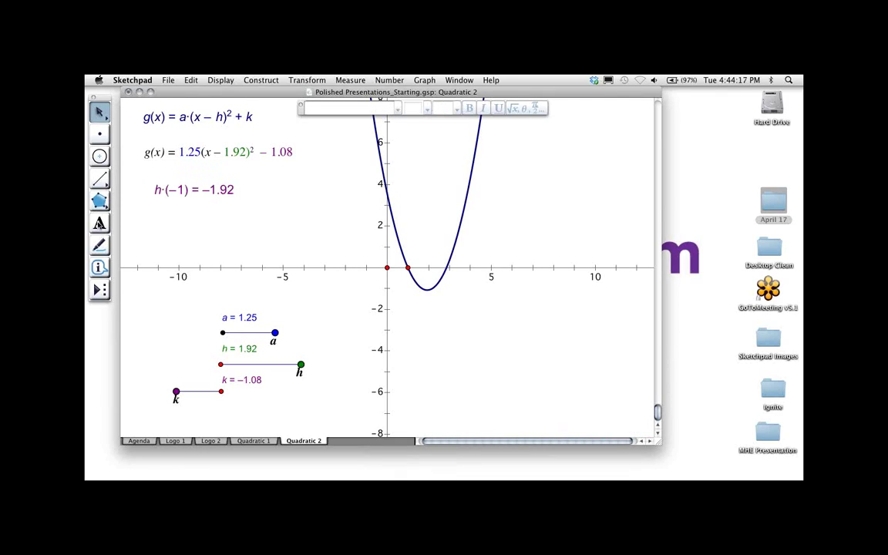
Step: Replace the minus sign and linked h value in the caption's parentheses with the h·(−1) calculation inserted as Value as Addend
{"action": "left_click", "coordinate": [99, 223]}
{"action": "left_click", "coordinate": [242, 152]}
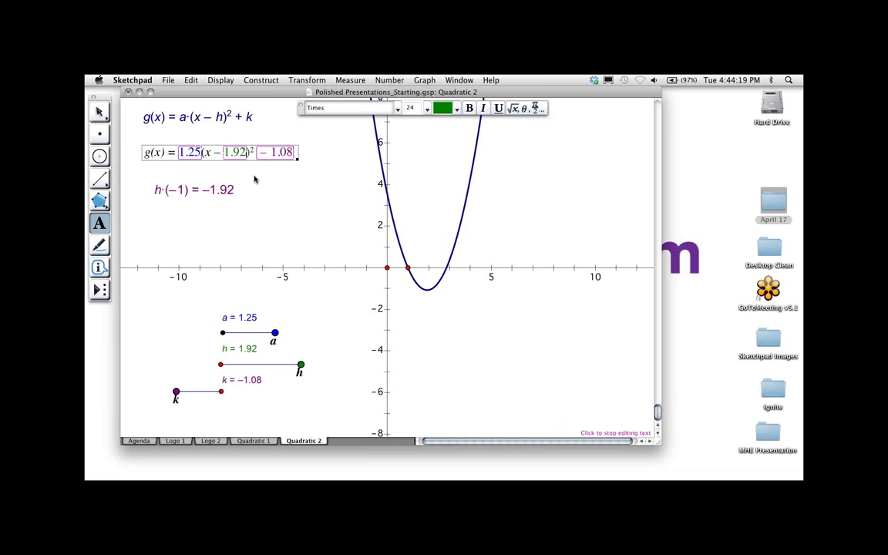
{"action": "key", "text": "BackSpace"}
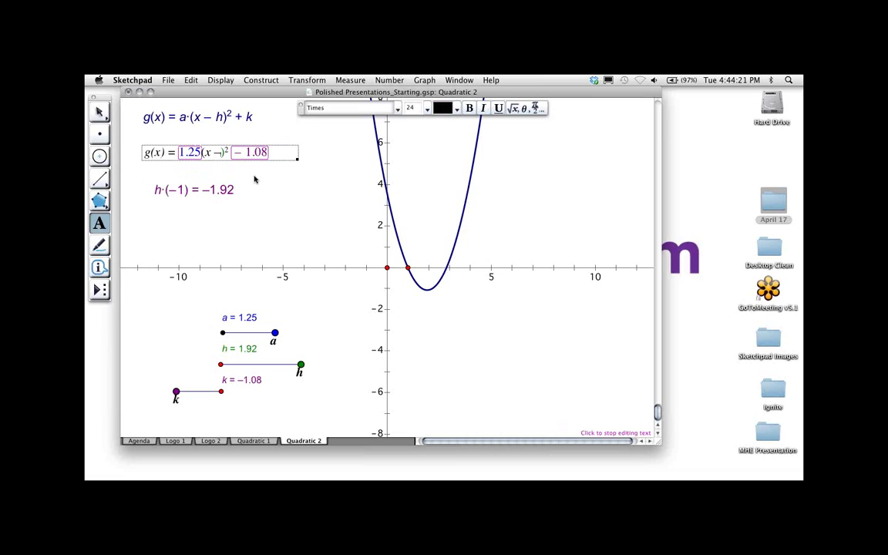
{"action": "left_click", "coordinate": [217, 195]}
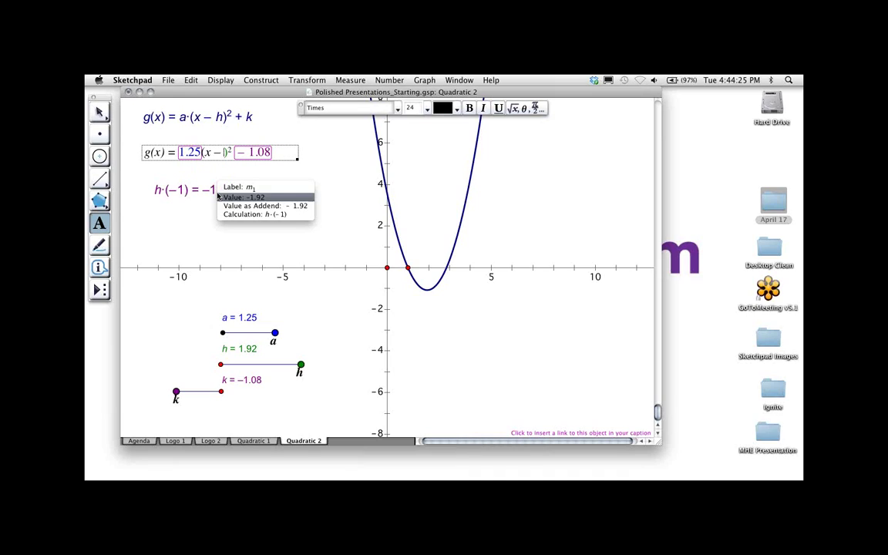
{"action": "left_click", "coordinate": [243, 206]}
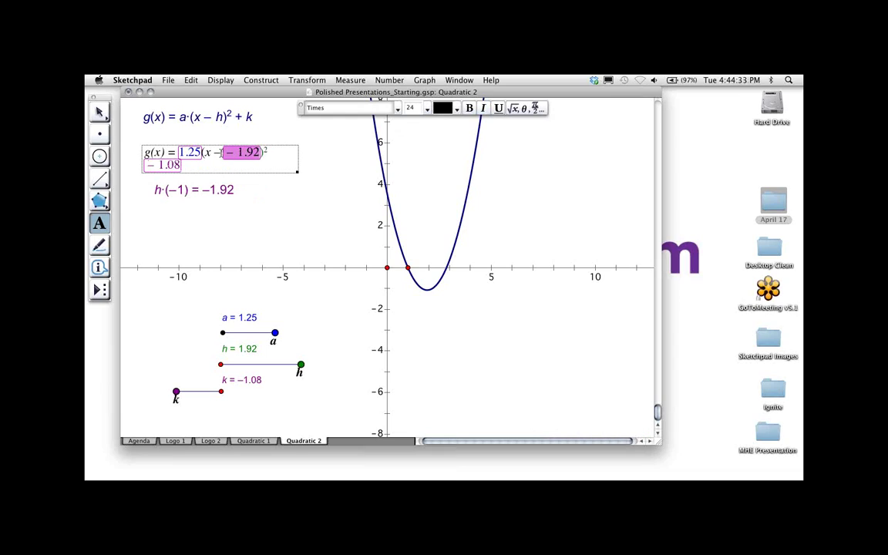
{"action": "left_click", "coordinate": [220, 153]}
{"action": "key", "text": "BackSpace"}
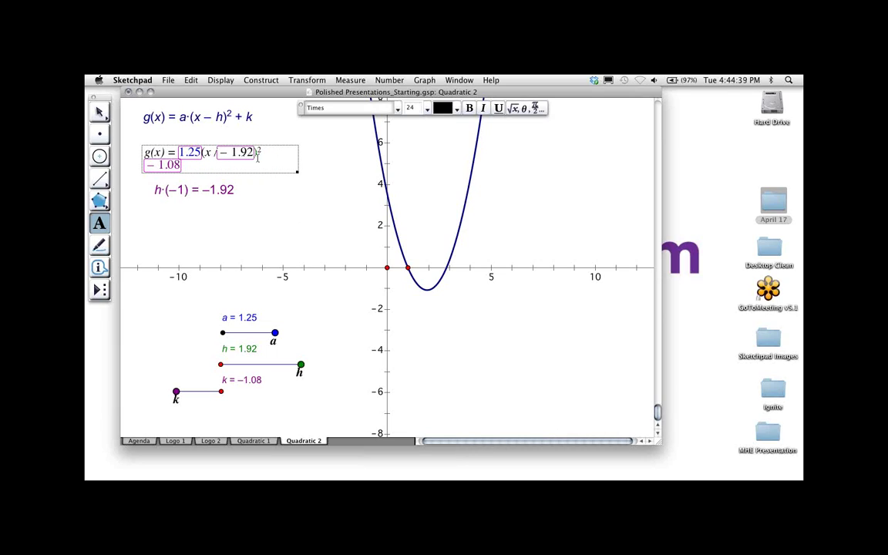
Step: Finish editing the caption and widen its margin so the edited g(x) equation fits on a single line
{"action": "key", "text": "Escape"}
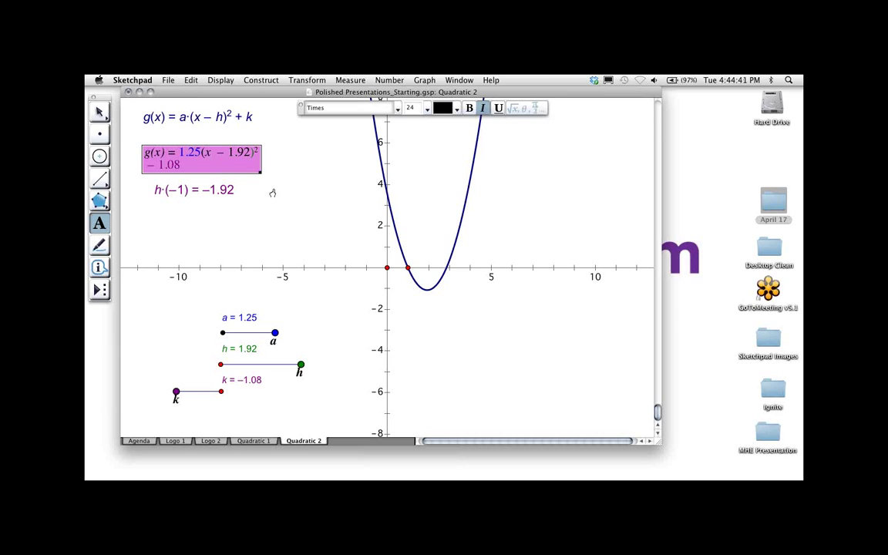
{"action": "key", "text": "Escape"}
{"action": "left_click_drag", "start_coordinate": [260, 174], "coordinate": [303, 169]}
{"action": "left_click", "coordinate": [304, 155]}
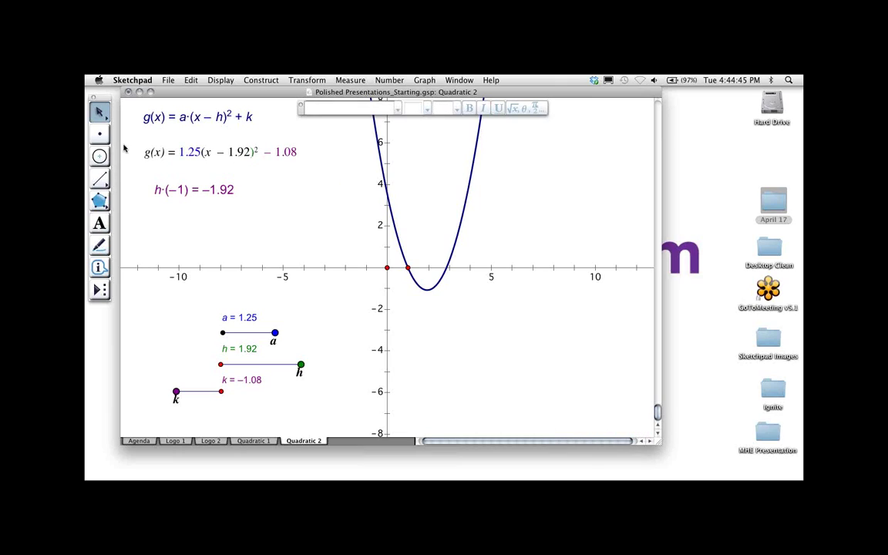
Step: Color the closing parenthesis after the linked h term in the caption black
{"action": "left_click", "coordinate": [99, 223]}
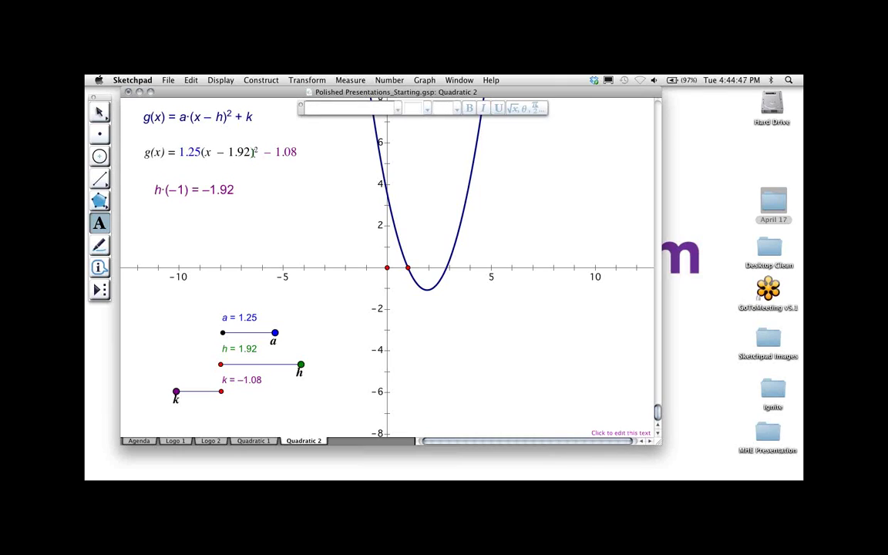
{"action": "left_click", "coordinate": [226, 150]}
{"action": "left_click", "coordinate": [457, 109]}
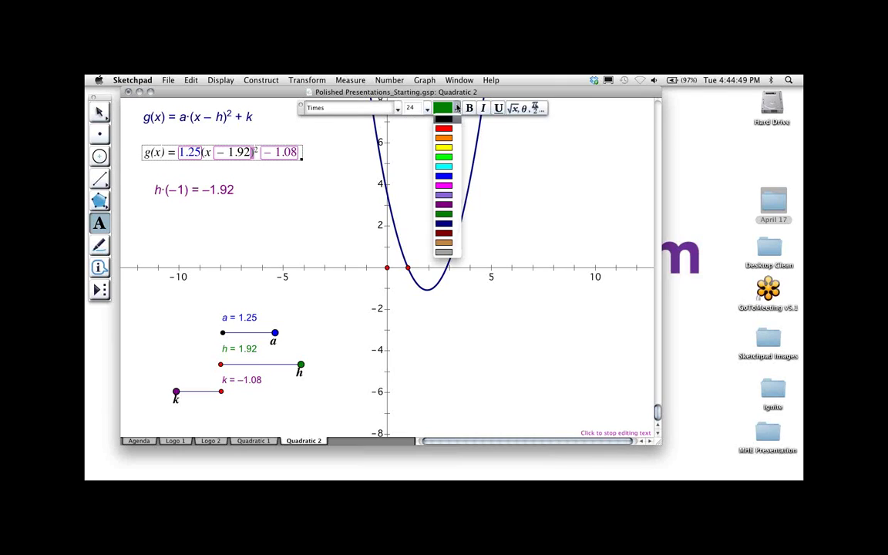
{"action": "left_click", "coordinate": [440, 117]}
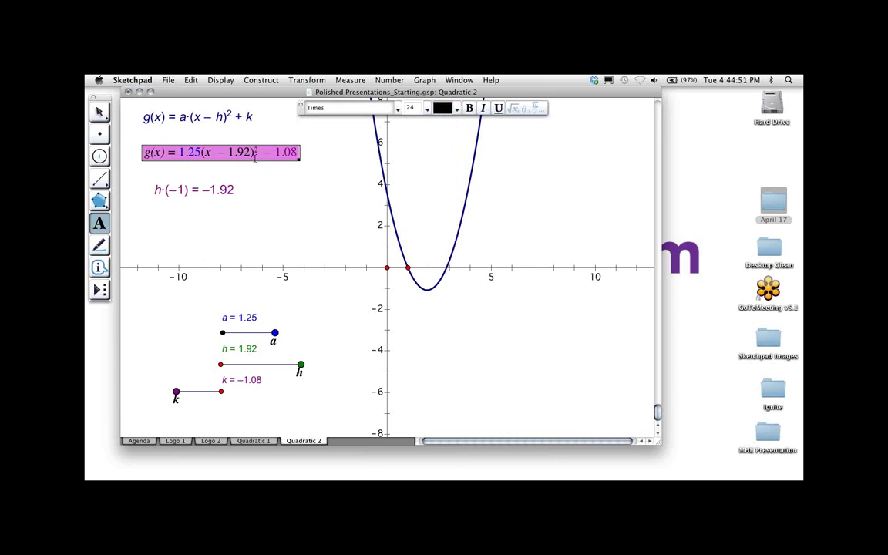
Step: Color the linked h·(−1) addend in the caption green, then finish editing and deselect the caption
{"action": "left_click", "coordinate": [220, 153]}
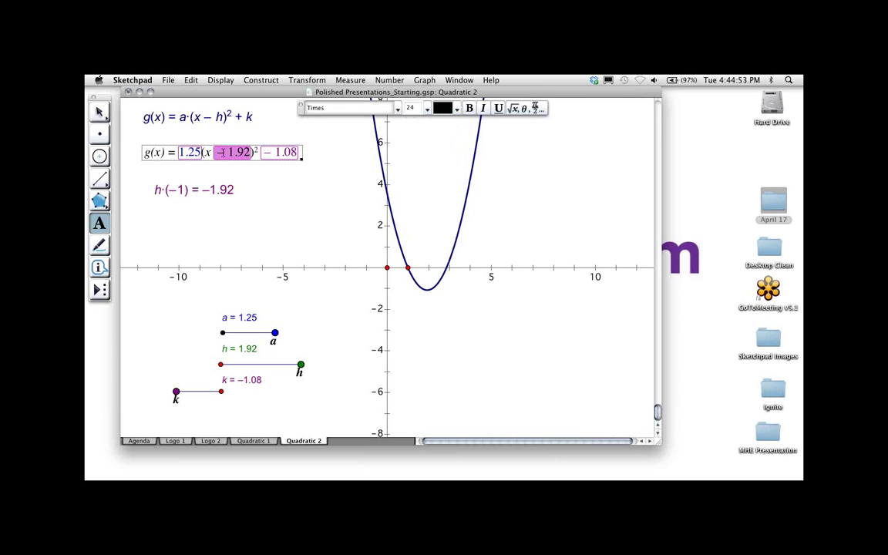
{"action": "left_click", "coordinate": [457, 109]}
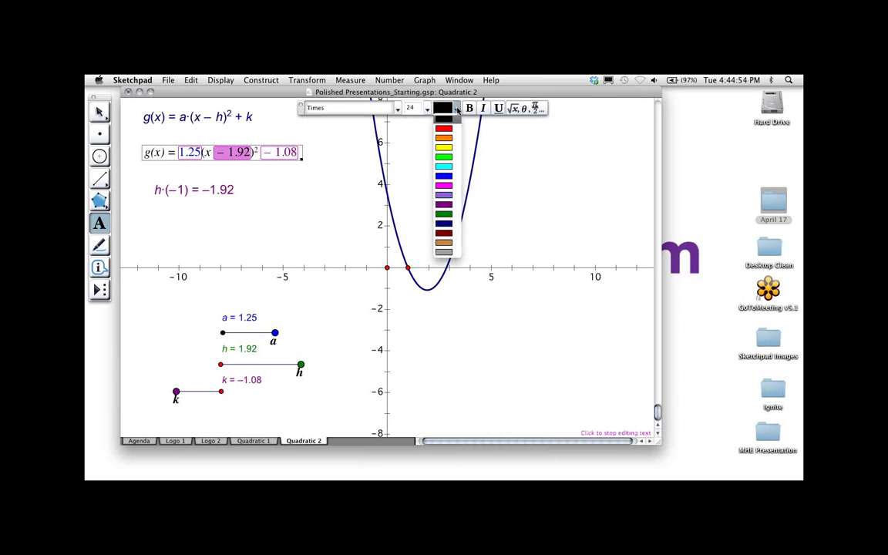
{"action": "left_click", "coordinate": [443, 215]}
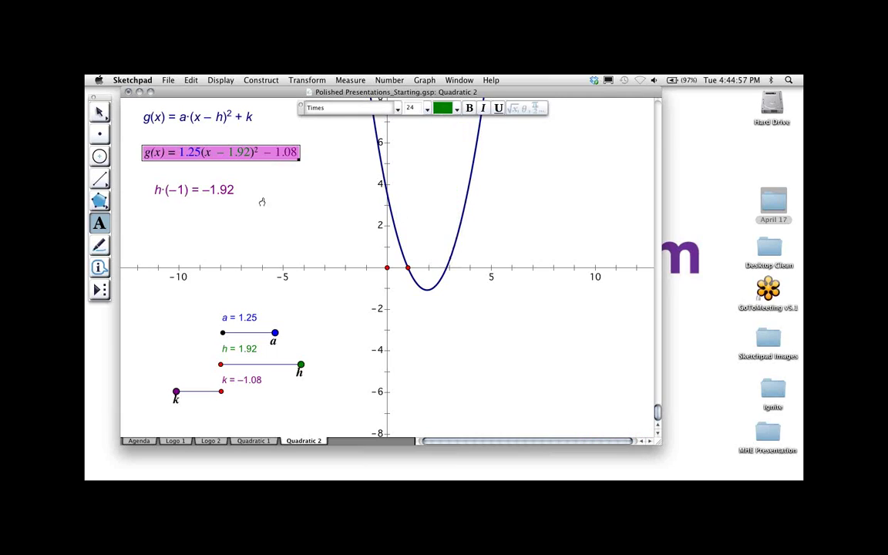
{"action": "key", "text": "Escape"}
{"action": "key", "text": "Escape"}
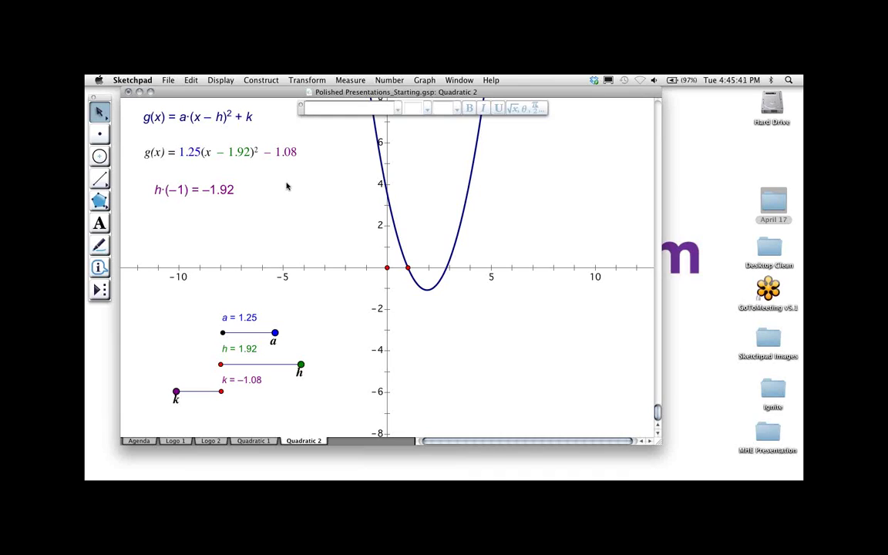
Step: Adjust the a slider to about 1.70 and the h slider to about 1.51, then deselect
{"action": "left_click_drag", "start_coordinate": [275, 332], "coordinate": [282, 364]}
{"action": "left_click", "coordinate": [327, 367]}
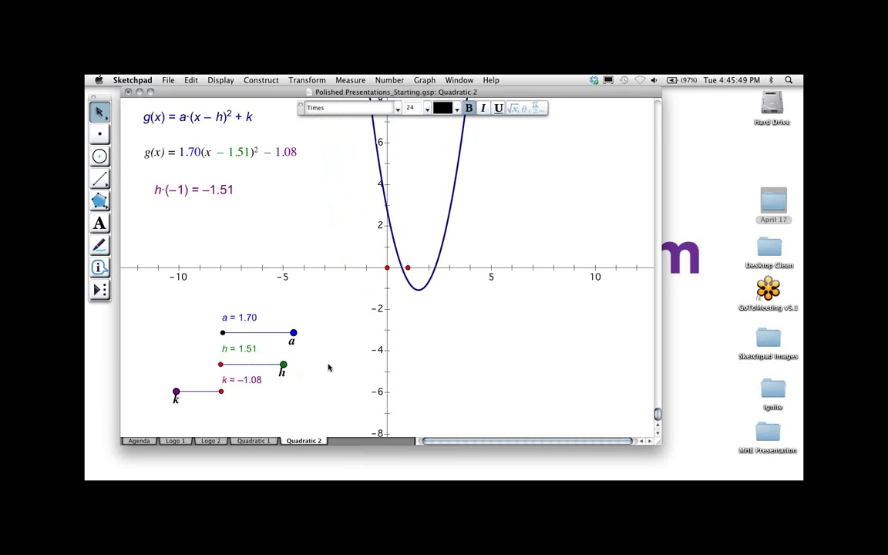
Step: Move the h·(−1) calculation into the empty area below the x-axis and create a Hide/Show action button for it, placed directly beneath it
{"action": "left_click_drag", "start_coordinate": [220, 189], "coordinate": [544, 380]}
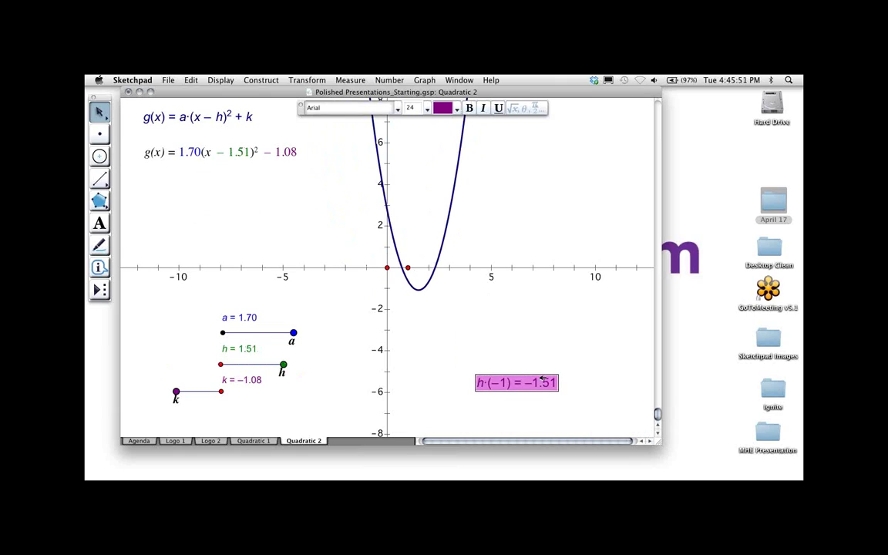
{"action": "left_click", "coordinate": [218, 81]}
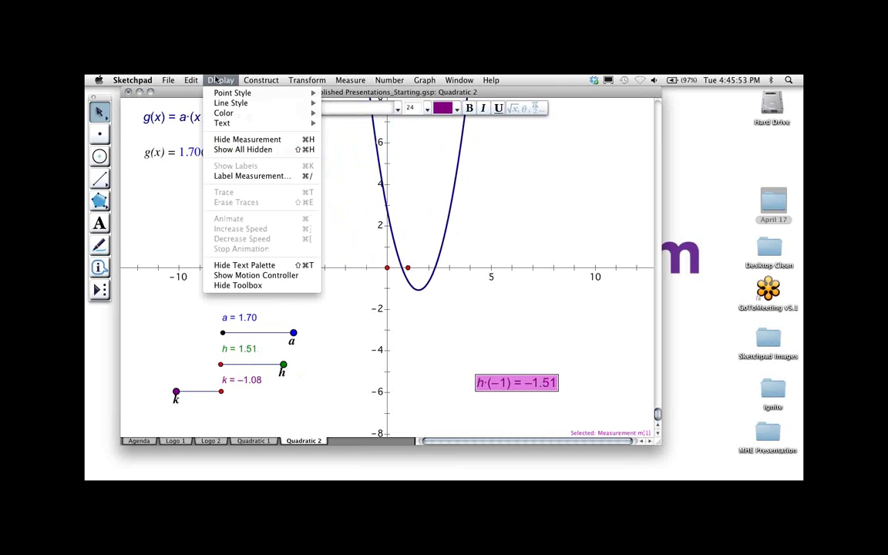
{"action": "mouse_move", "coordinate": [195, 82]}
{"action": "mouse_move", "coordinate": [216, 166]}
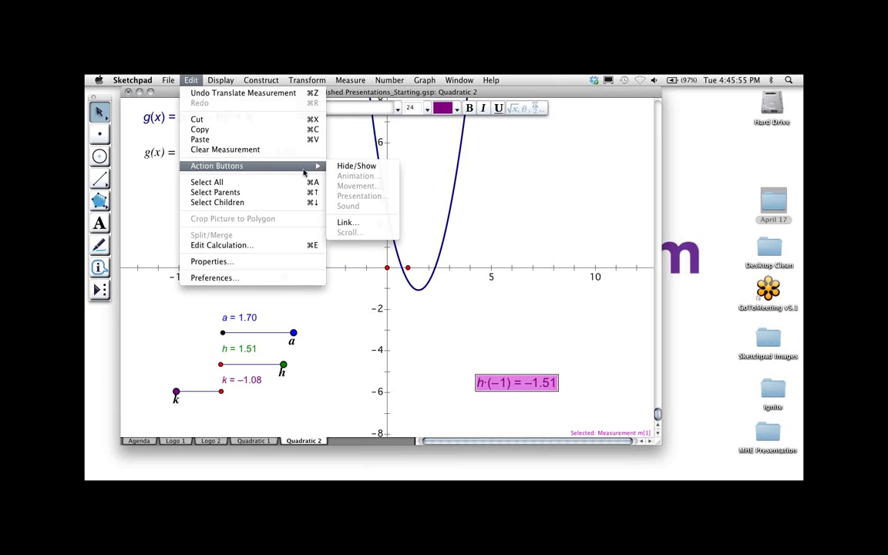
{"action": "left_click", "coordinate": [356, 166]}
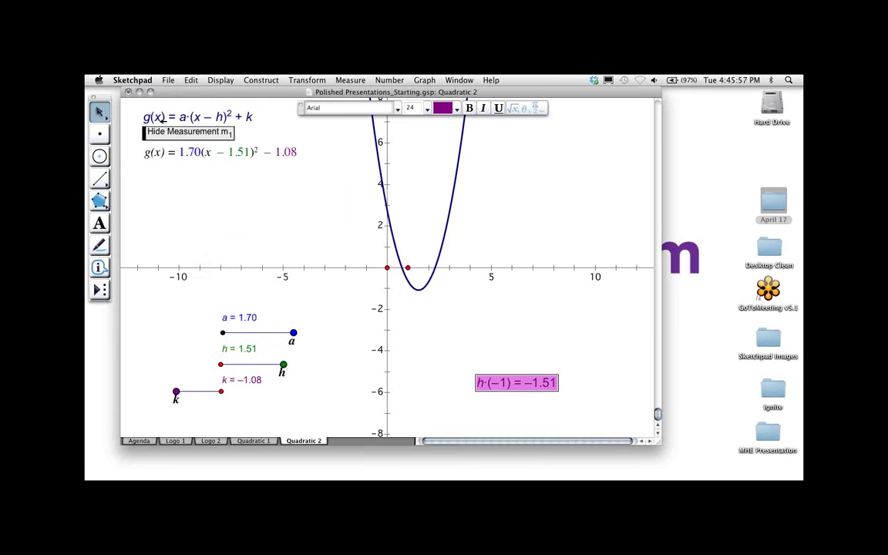
{"action": "left_click_drag", "start_coordinate": [146, 131], "coordinate": [484, 405]}
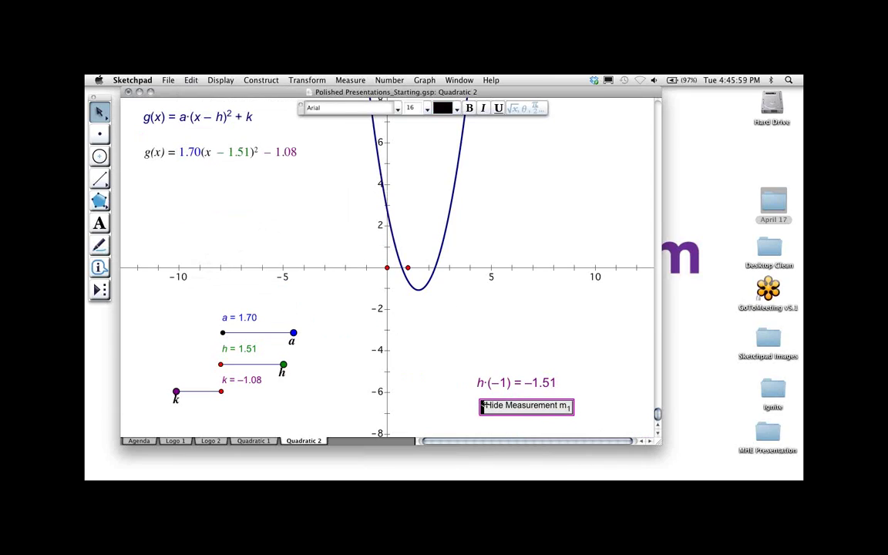
Step: Relabel the calculation's action button as "Hide Secret Calculation" and deselect it
{"action": "left_click", "coordinate": [103, 223]}
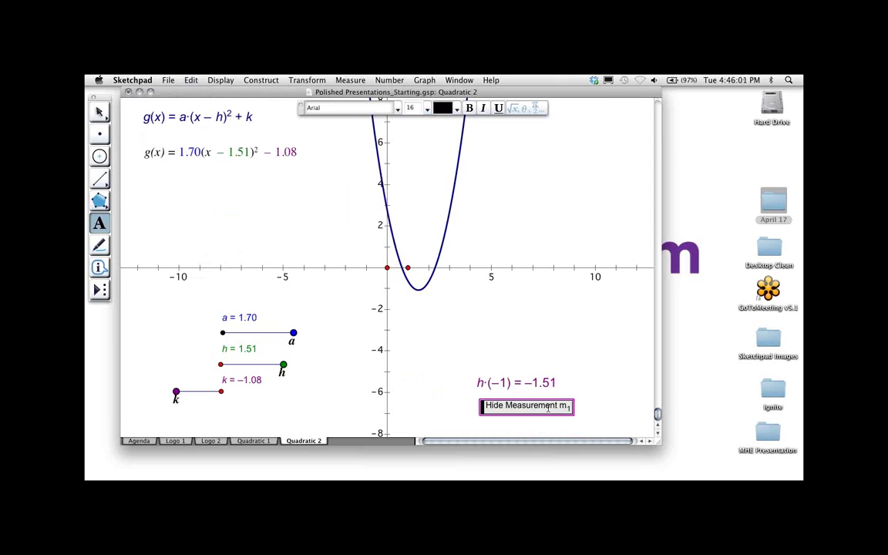
{"action": "left_click", "coordinate": [548, 408]}
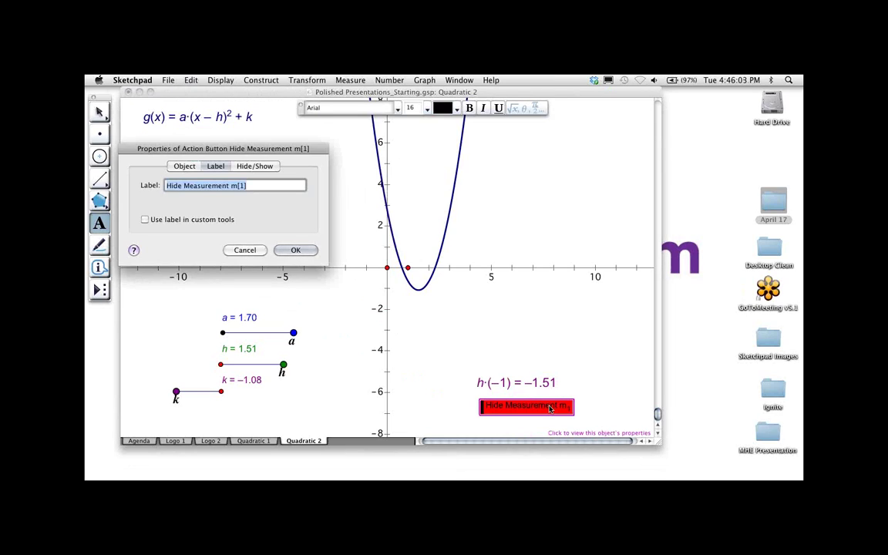
{"action": "key", "text": "Right"}
{"action": "key", "text": "BackSpace"}
{"action": "key", "text": "BackSpace"}
{"action": "key", "text": "BackSpace"}
{"action": "key", "text": "BackSpace"}
{"action": "key", "text": "BackSpace"}
{"action": "key", "text": "BackSpace"}
{"action": "key", "text": "BackSpace"}
{"action": "key", "text": "BackSpace"}
{"action": "key", "text": "BackSpace"}
{"action": "key", "text": "BackSpace"}
{"action": "key", "text": "BackSpace"}
{"action": "key", "text": "BackSpace"}
{"action": "key", "text": "BackSpace"}
{"action": "key", "text": "BackSpace"}
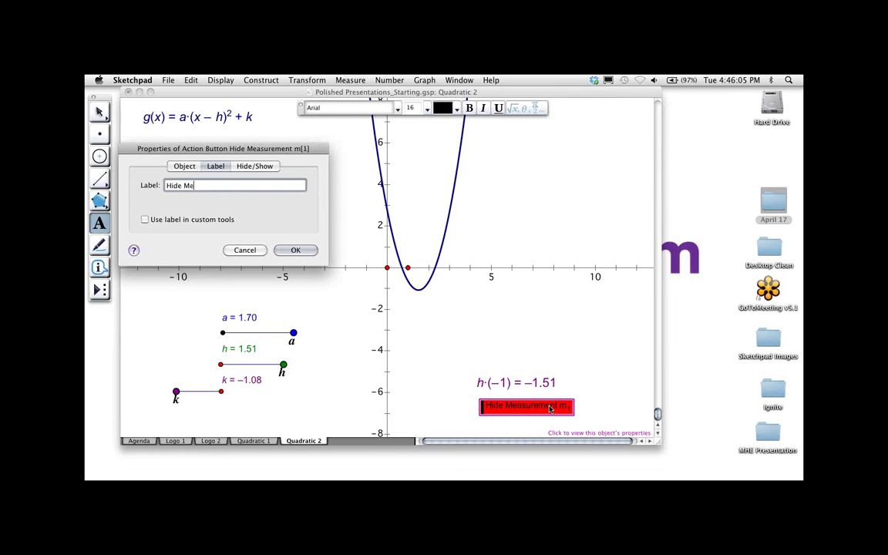
{"action": "type", "text": "Secret Calculation"}
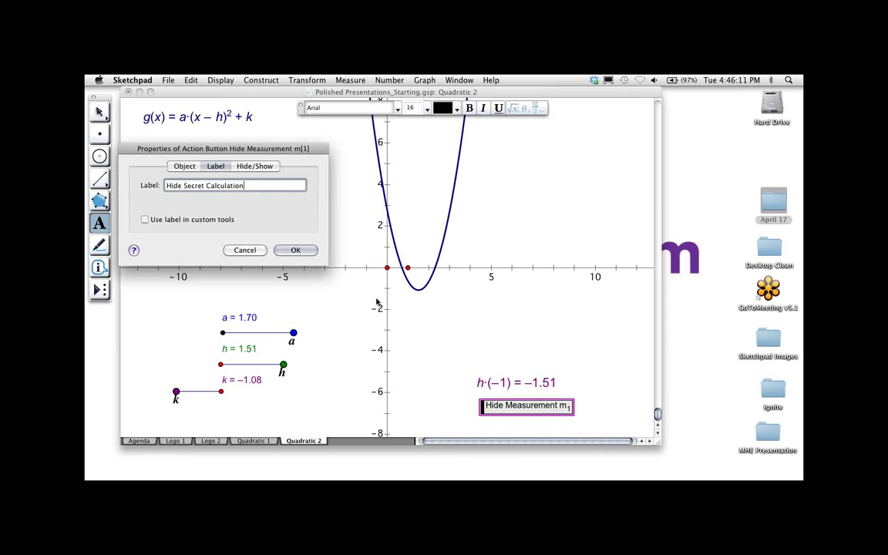
{"action": "left_click", "coordinate": [287, 251]}
{"action": "key", "text": "Escape"}
{"action": "key", "text": "Escape"}
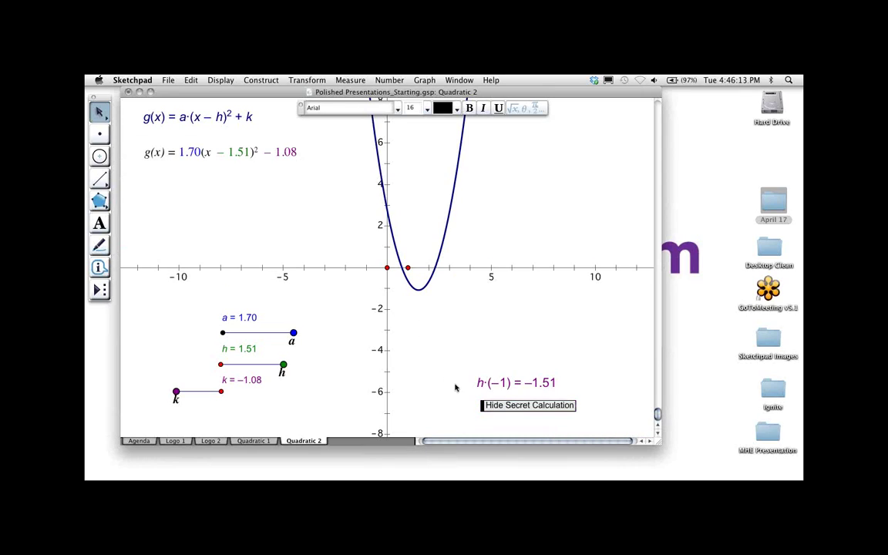
Step: Hide the h·(−1) calculation with its action button and move the button into the graph's lower corner
{"action": "left_click", "coordinate": [510, 408]}
{"action": "left_click", "coordinate": [483, 406]}
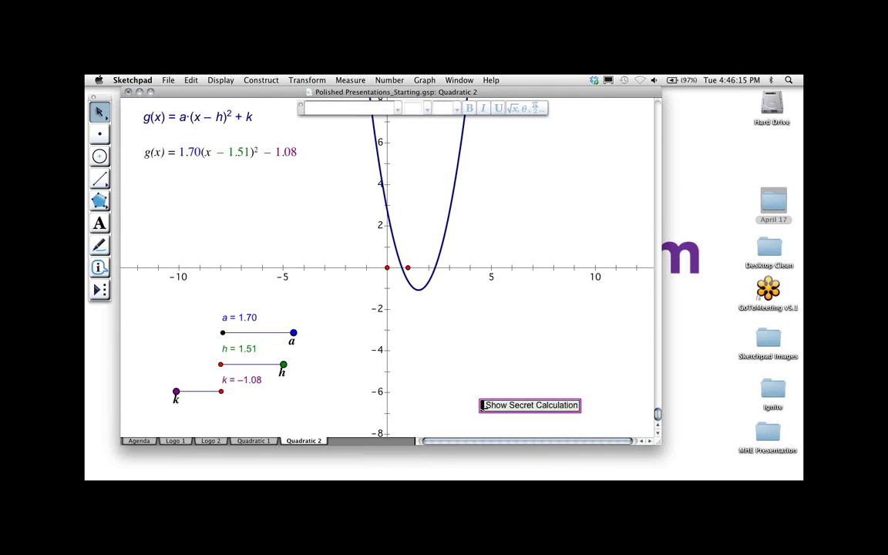
{"action": "key", "text": "super+h"}
{"action": "key", "text": "super+z"}
{"action": "left_click_drag", "start_coordinate": [460, 422], "coordinate": [536, 420]}
{"action": "left_click", "coordinate": [513, 360]}
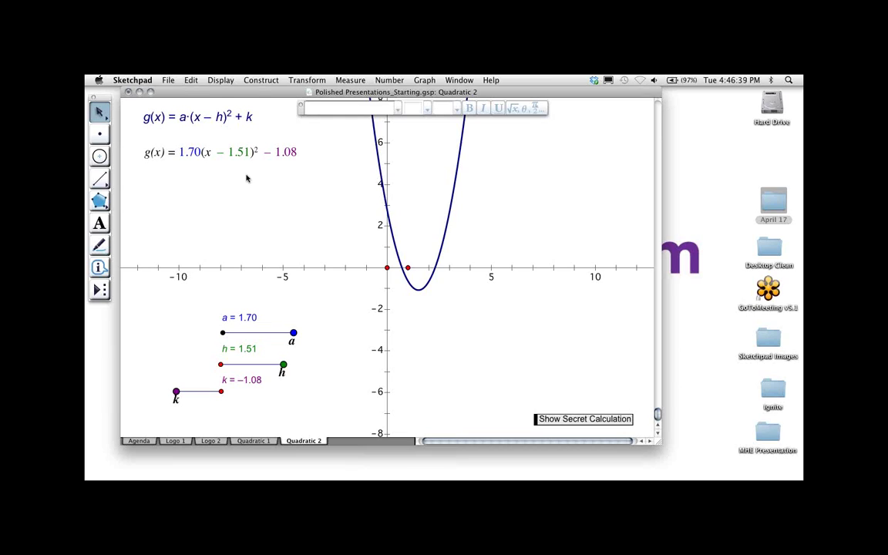
Step: Edit the function g(x) to change its exponent to 3
{"action": "double_click", "coordinate": [146, 115]}
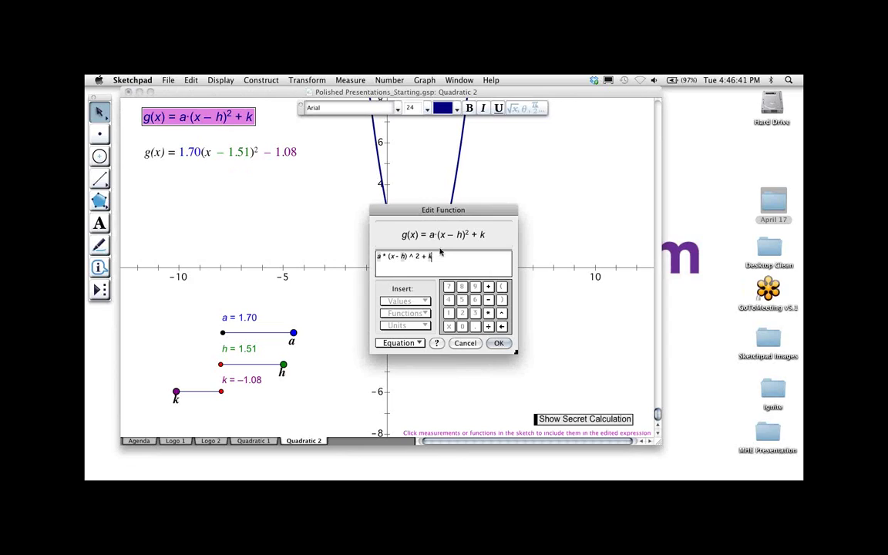
{"action": "left_click", "coordinate": [420, 258]}
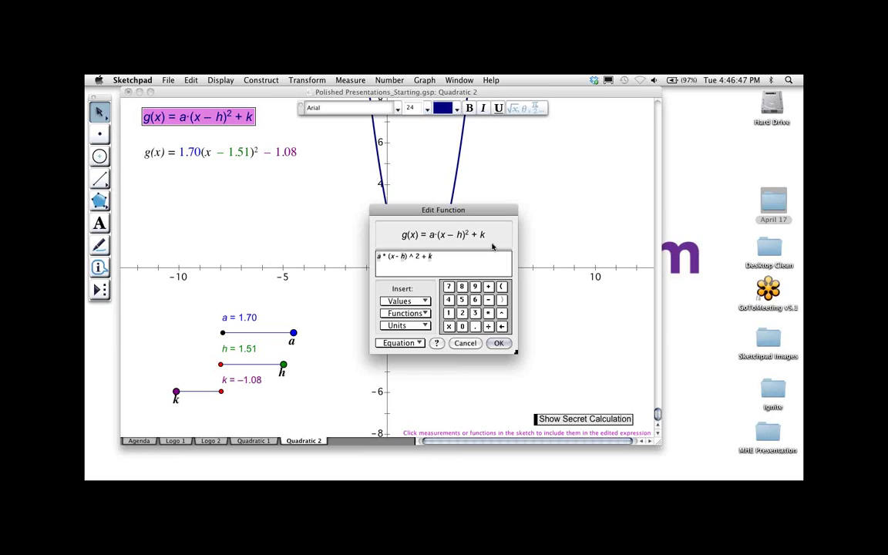
{"action": "key", "text": "BackSpace"}
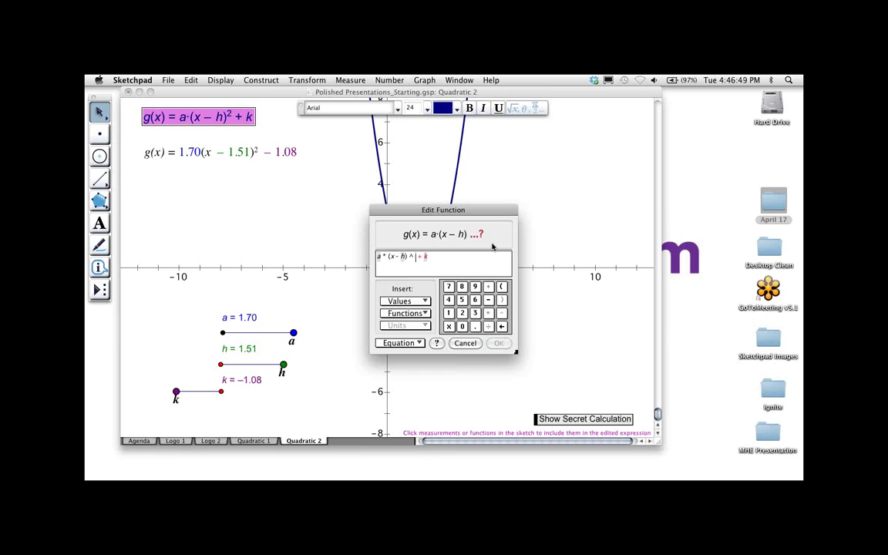
{"action": "type", "text": "3"}
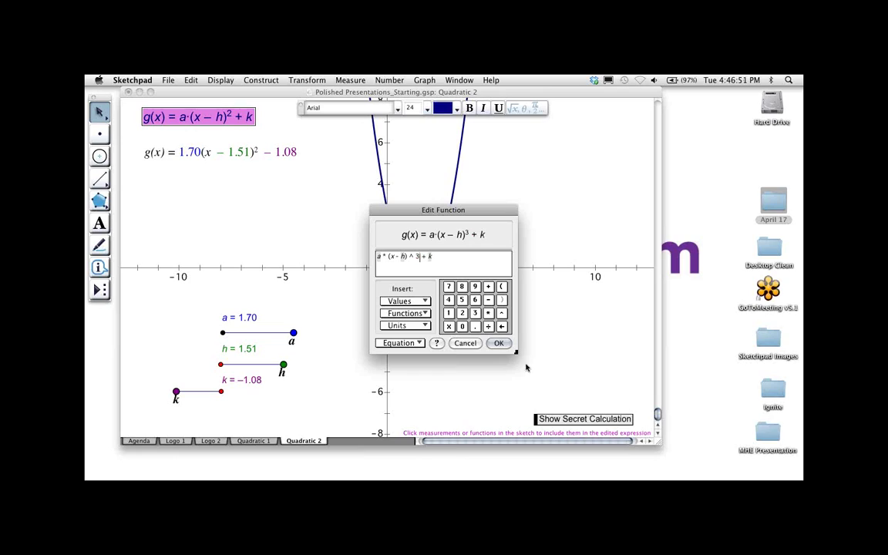
{"action": "left_click", "coordinate": [497, 343]}
{"action": "left_click", "coordinate": [486, 300]}
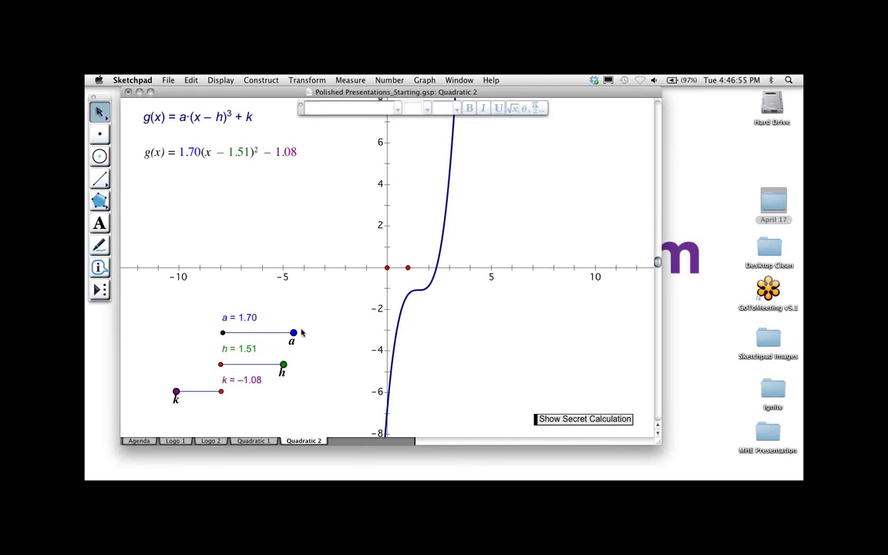
Step: Adjust the sliders to about a = 2.97 and h = 1.47 to check the cubic graph, then deselect
{"action": "left_click_drag", "start_coordinate": [293, 332], "coordinate": [346, 332]}
{"action": "mouse_move", "coordinate": [282, 365]}
{"action": "left_mouse_down"}
{"action": "mouse_move", "coordinate": [139, 363]}
{"action": "mouse_move", "coordinate": [317, 364]}
{"action": "mouse_move", "coordinate": [141, 364]}
{"action": "mouse_move", "coordinate": [282, 364]}
{"action": "left_mouse_up"}
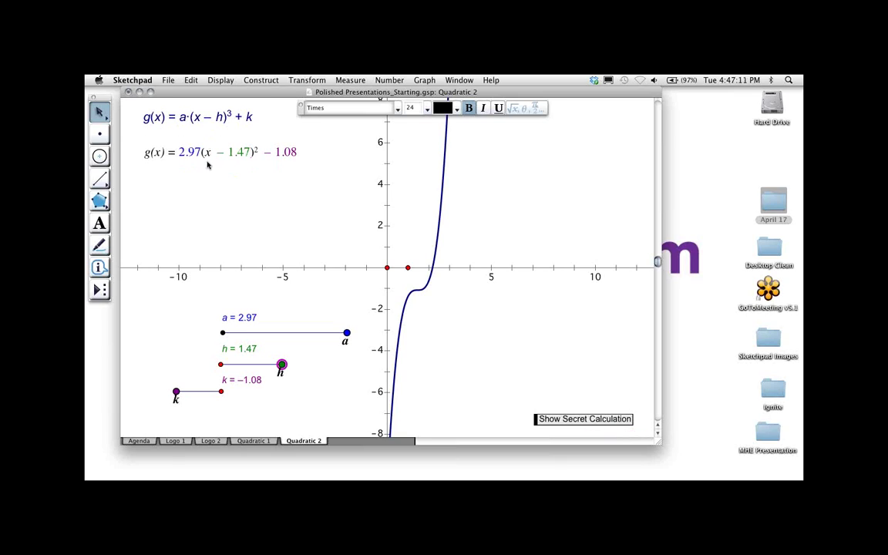
{"action": "left_click", "coordinate": [266, 177]}
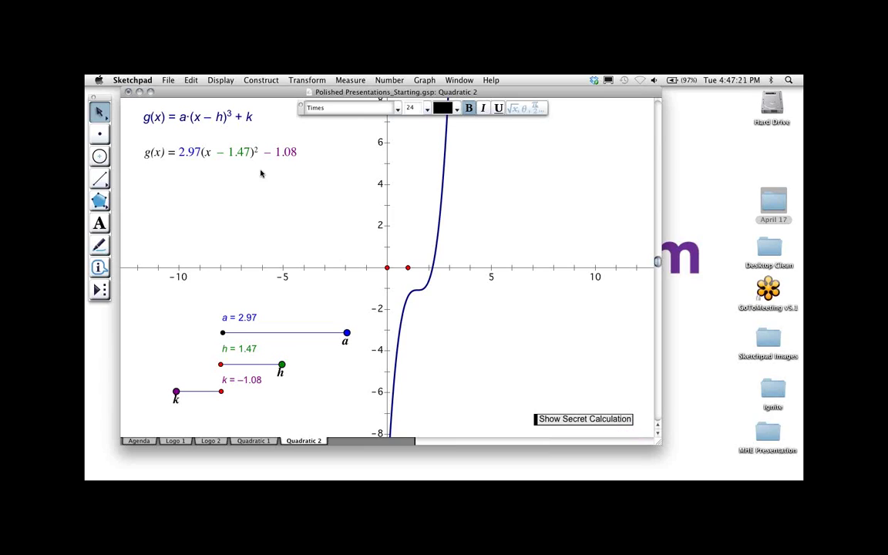
Step: Create a new unitless parameter named d with value 1.00 and place it below the g(x) caption
{"action": "left_click", "coordinate": [380, 80]}
{"action": "left_click", "coordinate": [408, 93]}
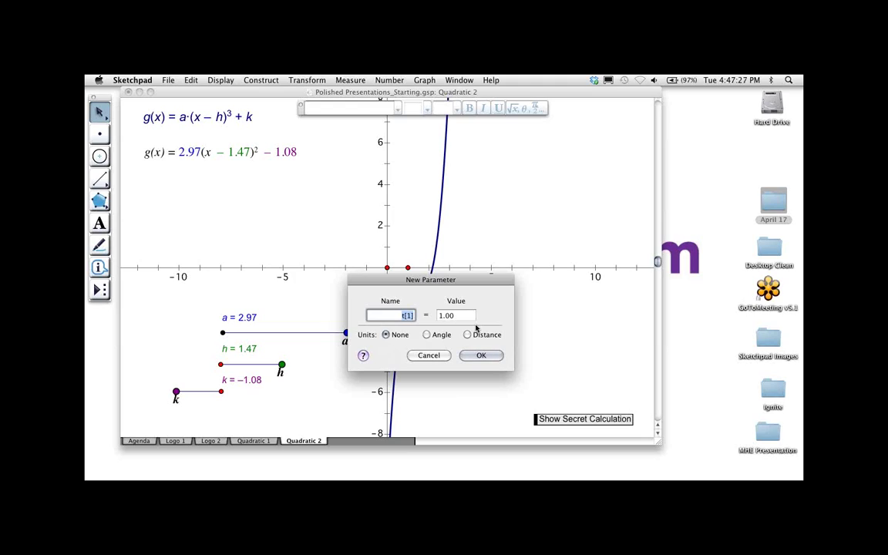
{"action": "type", "text": "d"}
{"action": "left_click", "coordinate": [494, 355]}
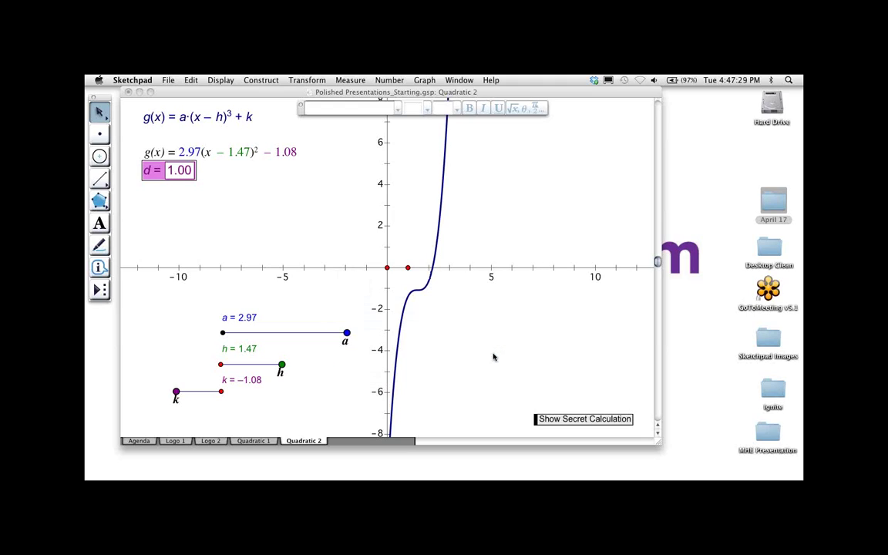
{"action": "left_click_drag", "start_coordinate": [156, 174], "coordinate": [159, 194]}
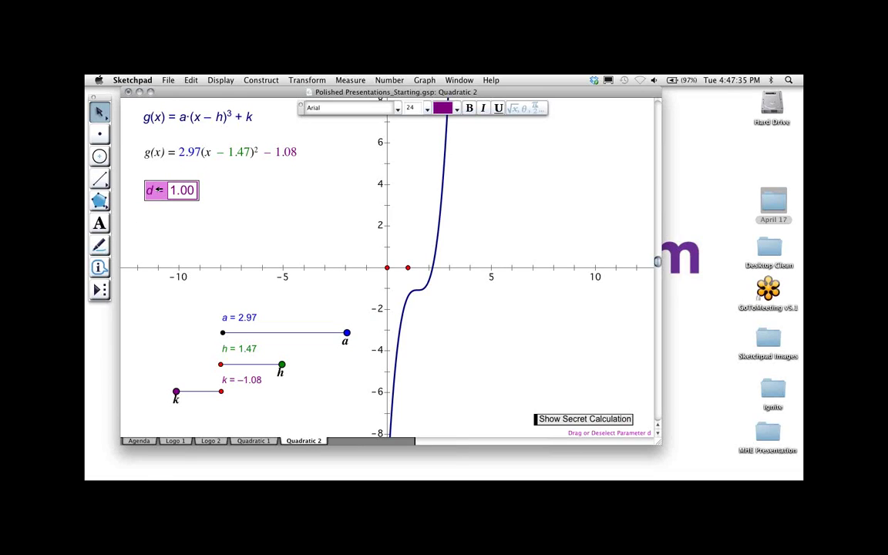
Step: In the properties of parameter d, set its value to 2 and its precision to units
{"action": "right_click", "coordinate": [156, 191]}
{"action": "left_click", "coordinate": [185, 194]}
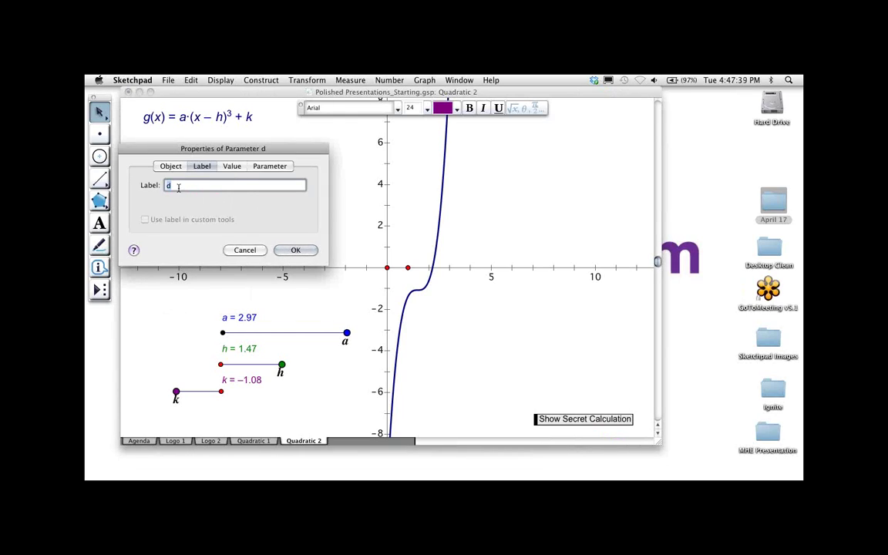
{"action": "left_click", "coordinate": [234, 167]}
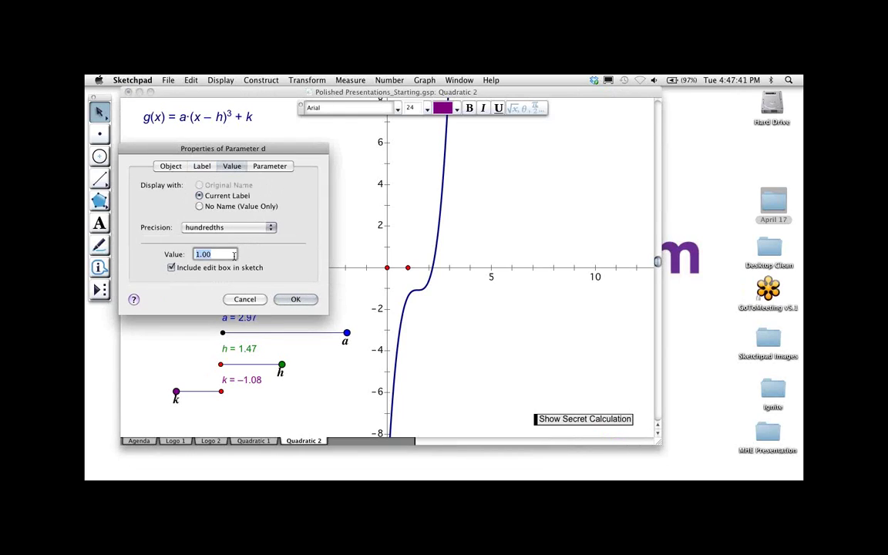
{"action": "type", "text": "1"}
{"action": "left_click", "coordinate": [228, 227]}
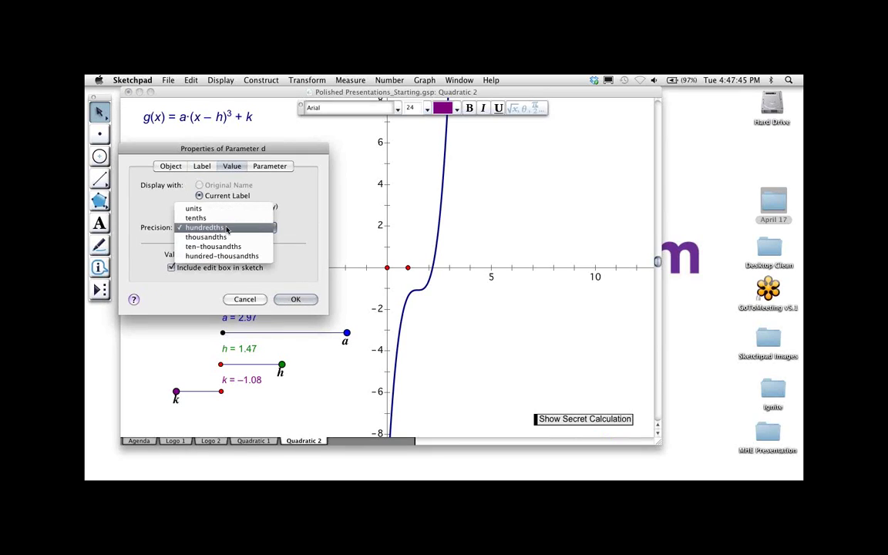
{"action": "left_click", "coordinate": [226, 209]}
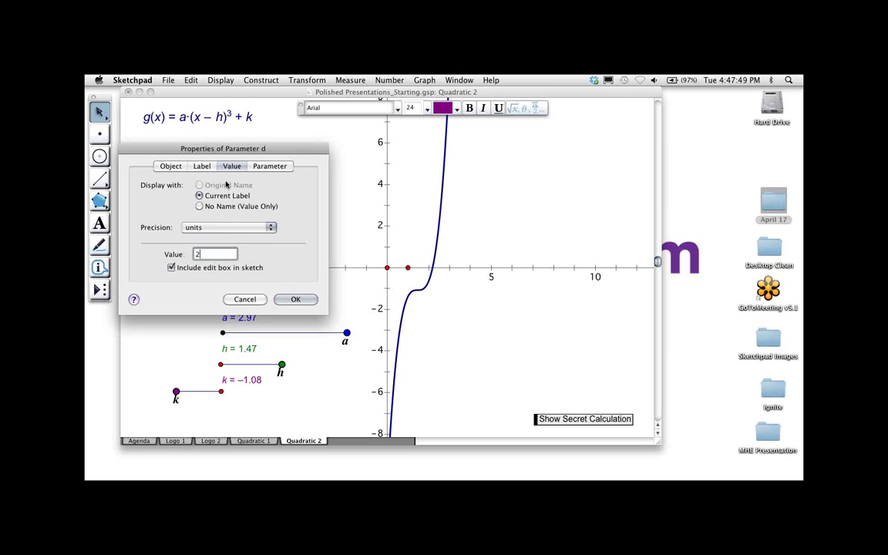
Step: Make parameter d change discretely over the domain −10 to 10, with keyboard adjustments of 1 unit, and accept the properties
{"action": "left_click", "coordinate": [278, 167]}
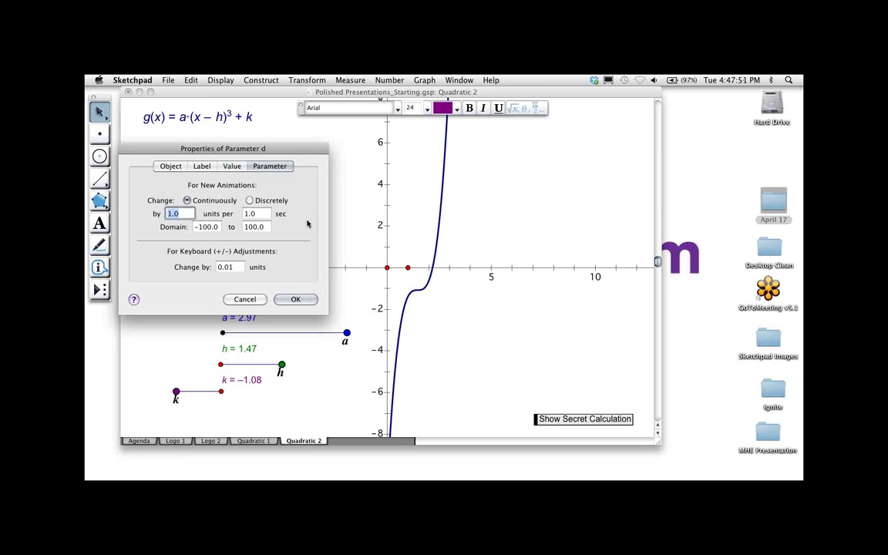
{"action": "left_click", "coordinate": [249, 201]}
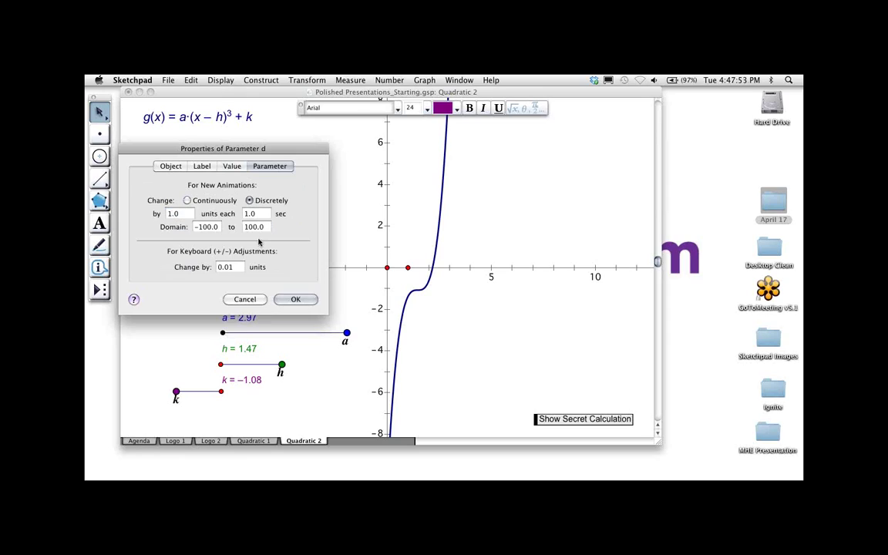
{"action": "left_click", "coordinate": [210, 227]}
{"action": "key", "text": "BackSpace"}
{"action": "left_click", "coordinate": [252, 227]}
{"action": "key", "text": "BackSpace"}
{"action": "left_click", "coordinate": [224, 267]}
{"action": "key", "text": "BackSpace"}
{"action": "key", "text": "BackSpace"}
{"action": "key", "text": "BackSpace"}
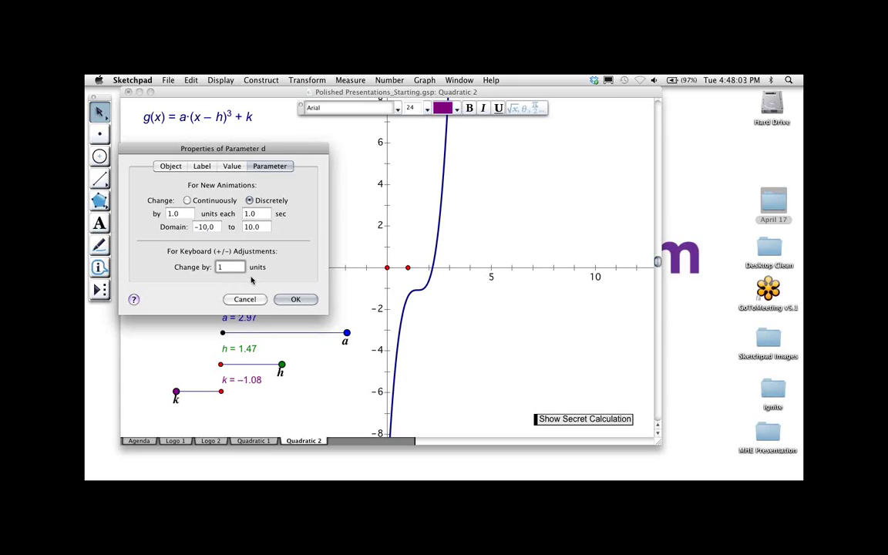
{"action": "left_click", "coordinate": [295, 299]}
Step: Test the unit adjustments by raising parameter d to 4 and lowering it back to 2
{"action": "key", "text": "plus"}
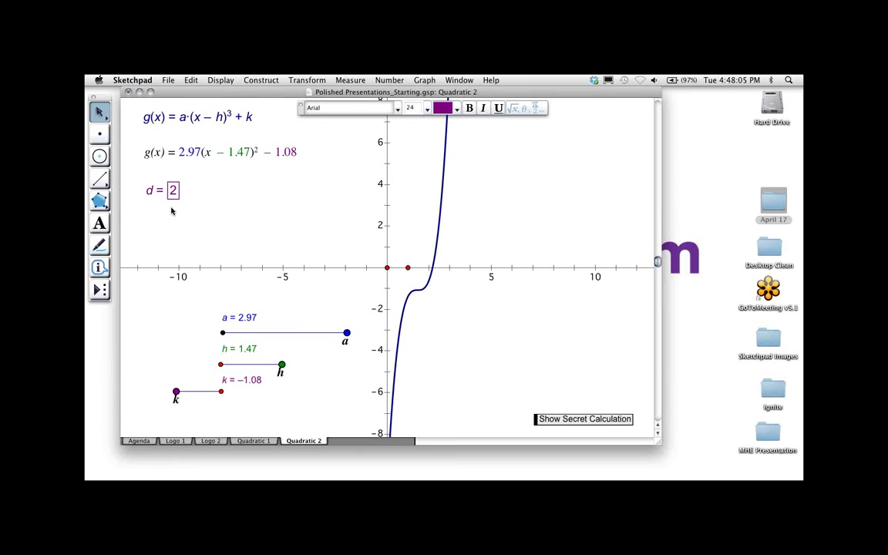
{"action": "left_click", "coordinate": [152, 190]}
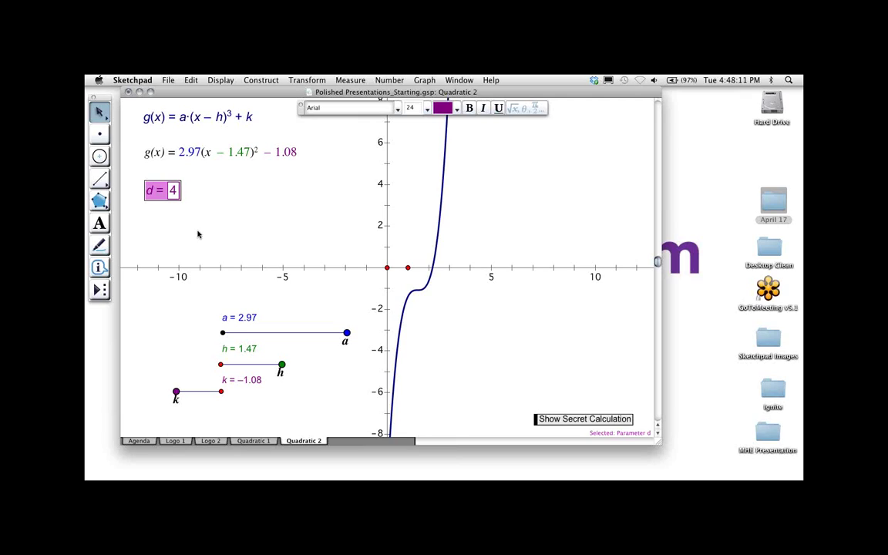
{"action": "key", "text": "minus"}
{"action": "key", "text": "minus"}
Step: Format the selected parameter d in red text at font size 18
{"action": "left_click", "coordinate": [457, 112]}
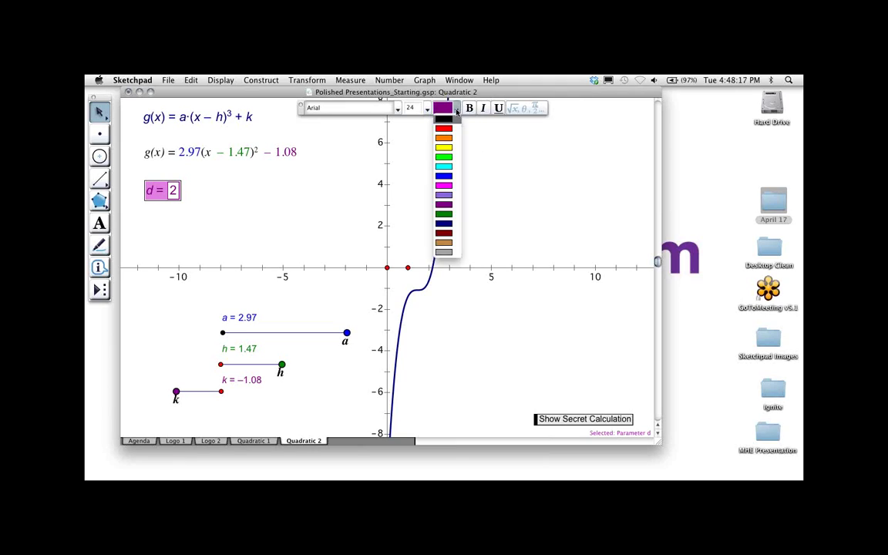
{"action": "left_click", "coordinate": [444, 128]}
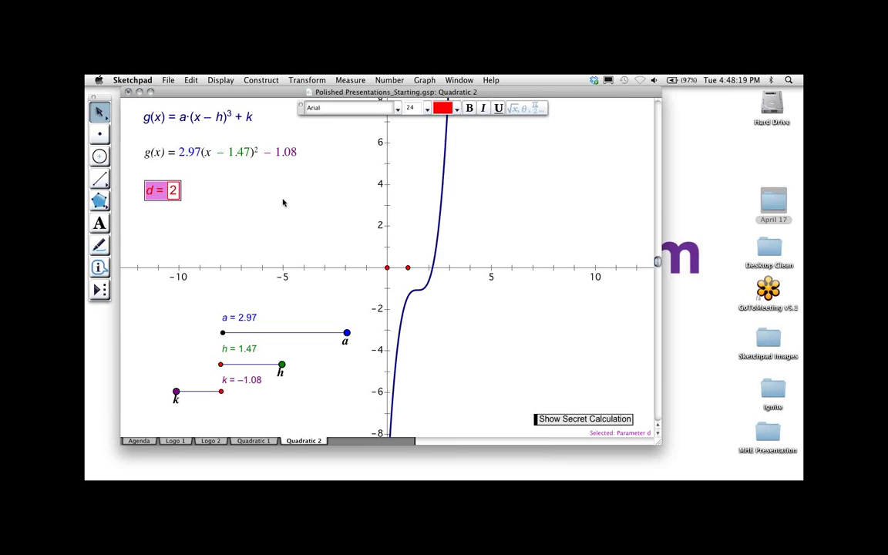
{"action": "left_click", "coordinate": [426, 108]}
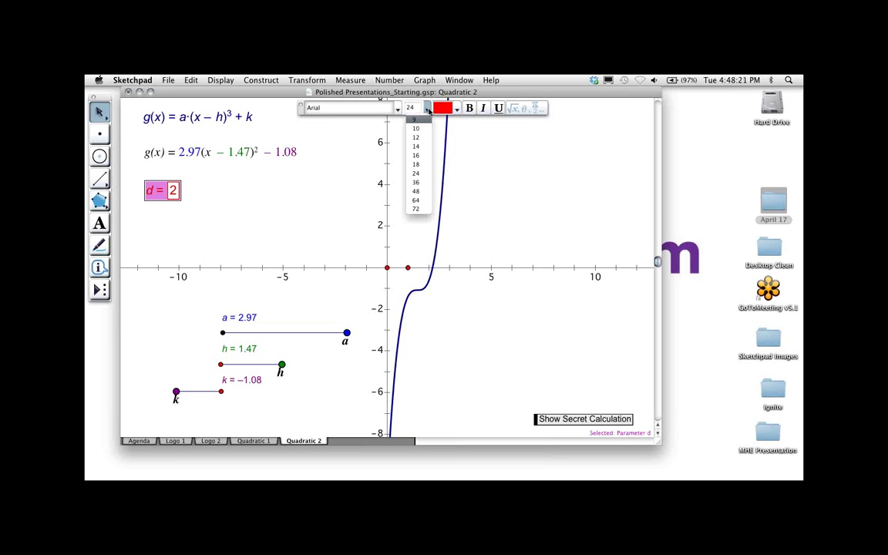
{"action": "left_click", "coordinate": [416, 164]}
{"action": "left_click", "coordinate": [202, 166]}
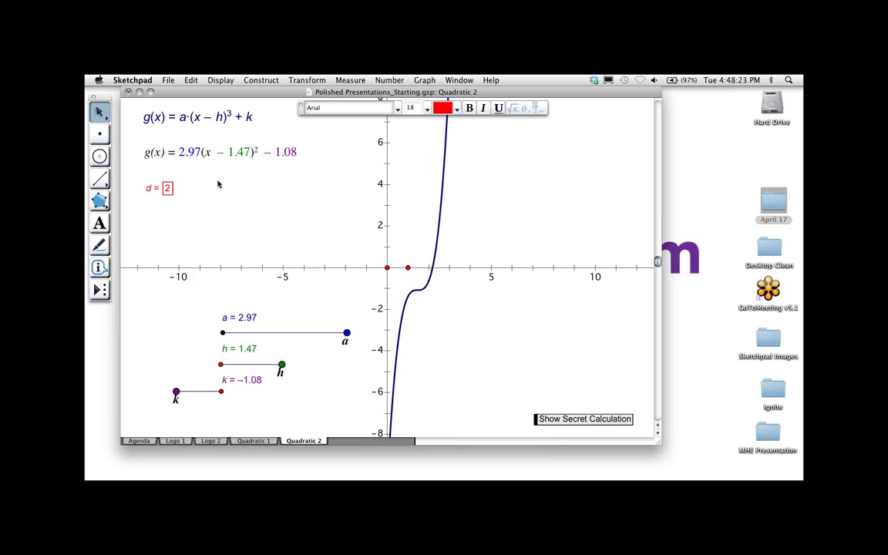
Step: Edit the function g(x) so that parameter d replaces the exponent 3, and accept the new expression
{"action": "left_click", "coordinate": [100, 223]}
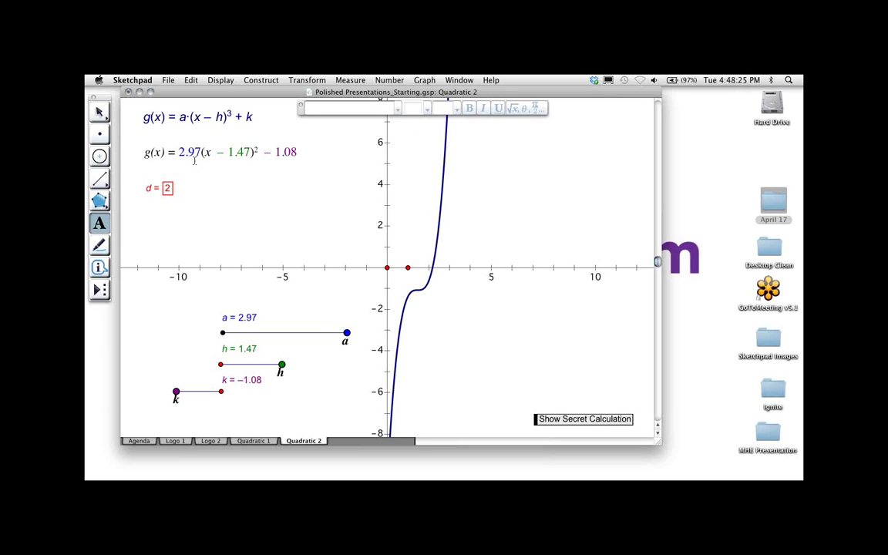
{"action": "left_click", "coordinate": [98, 112]}
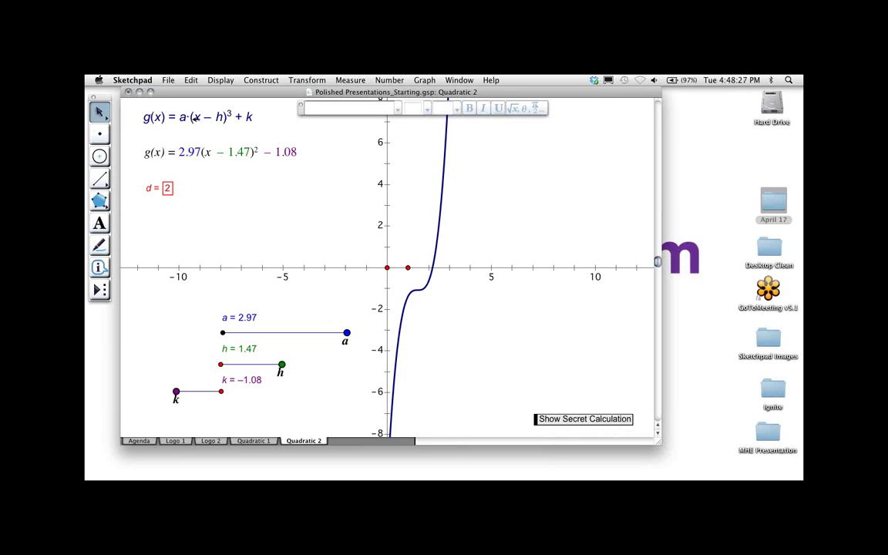
{"action": "double_click", "coordinate": [194, 118]}
{"action": "double_click", "coordinate": [416, 256]}
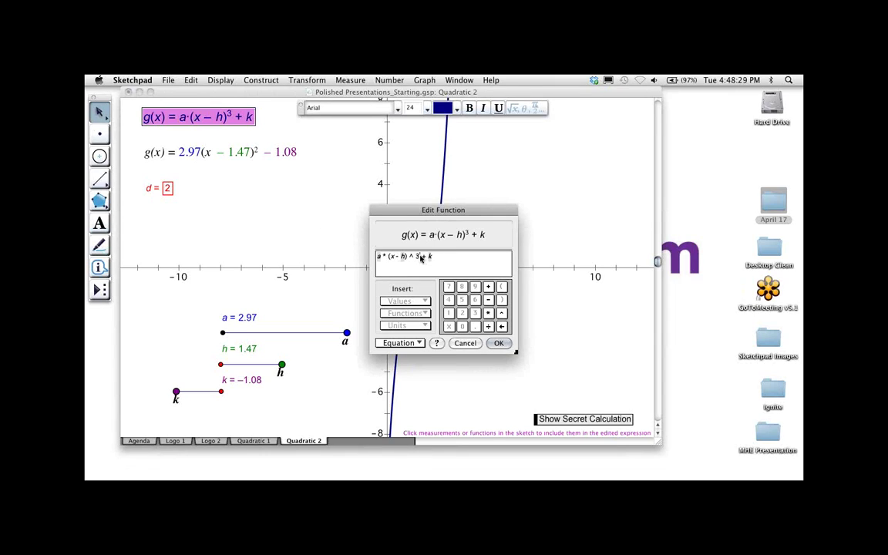
{"action": "left_click", "coordinate": [156, 188]}
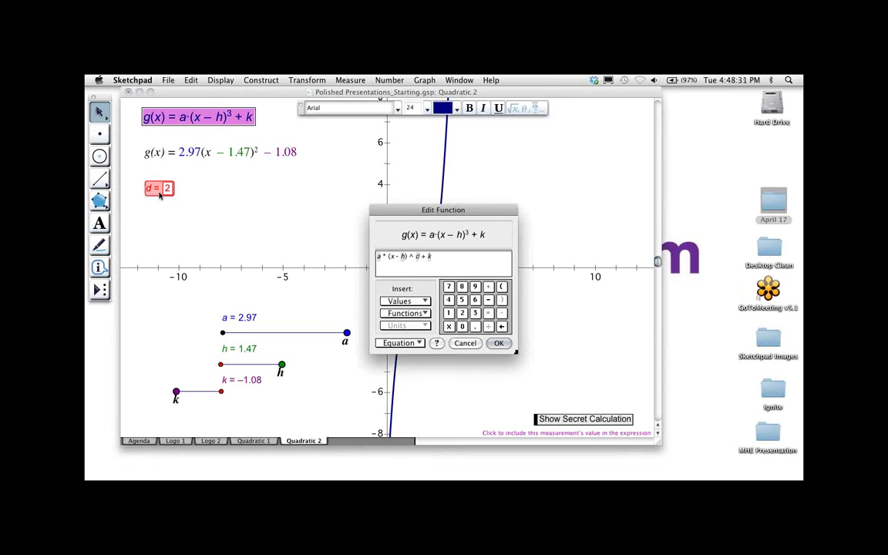
{"action": "left_click", "coordinate": [499, 343]}
{"action": "left_click", "coordinate": [281, 173]}
Step: Link the exponent in the g(x) caption to parameter d's value and color that exponent red
{"action": "left_click", "coordinate": [99, 223]}
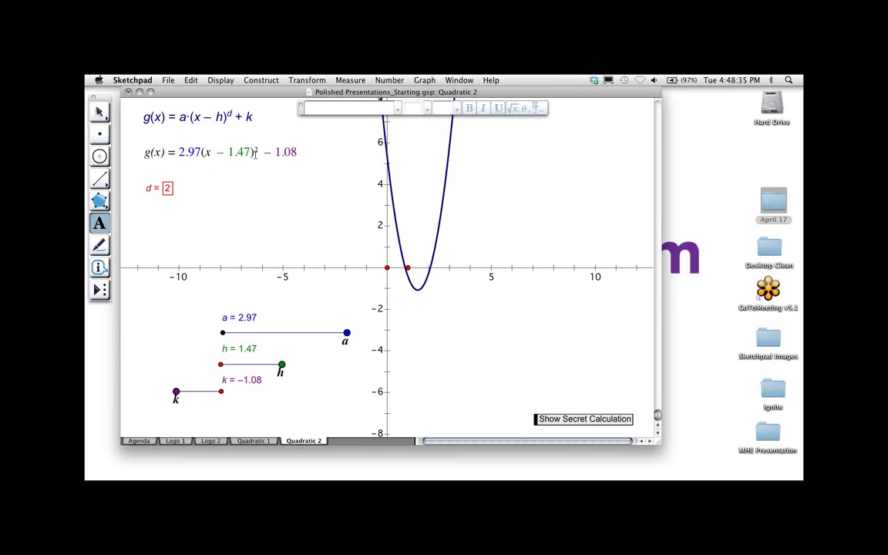
{"action": "left_click", "coordinate": [257, 151]}
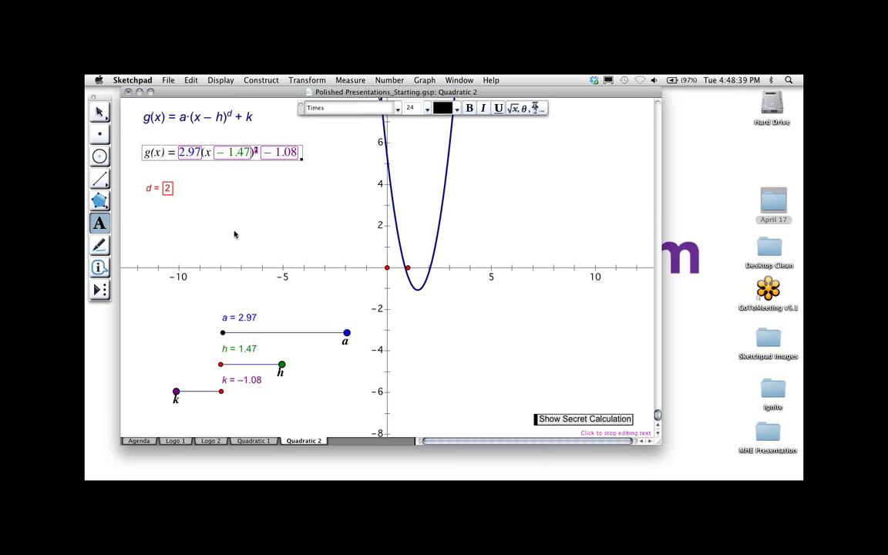
{"action": "left_click", "coordinate": [168, 191]}
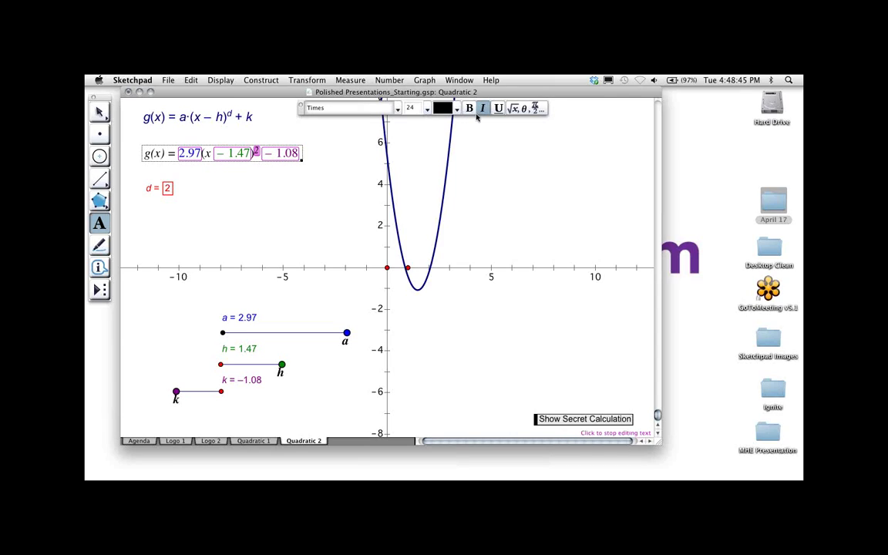
{"action": "left_click", "coordinate": [458, 108]}
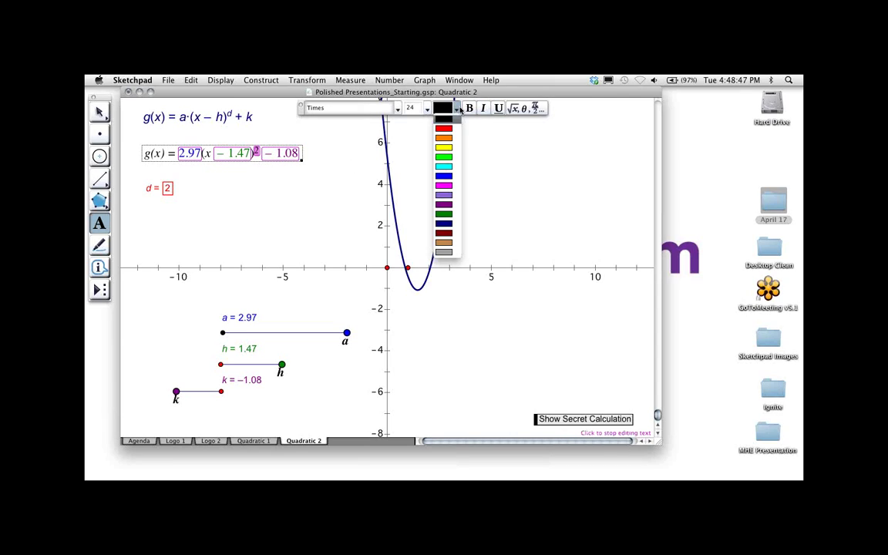
{"action": "left_click", "coordinate": [239, 197]}
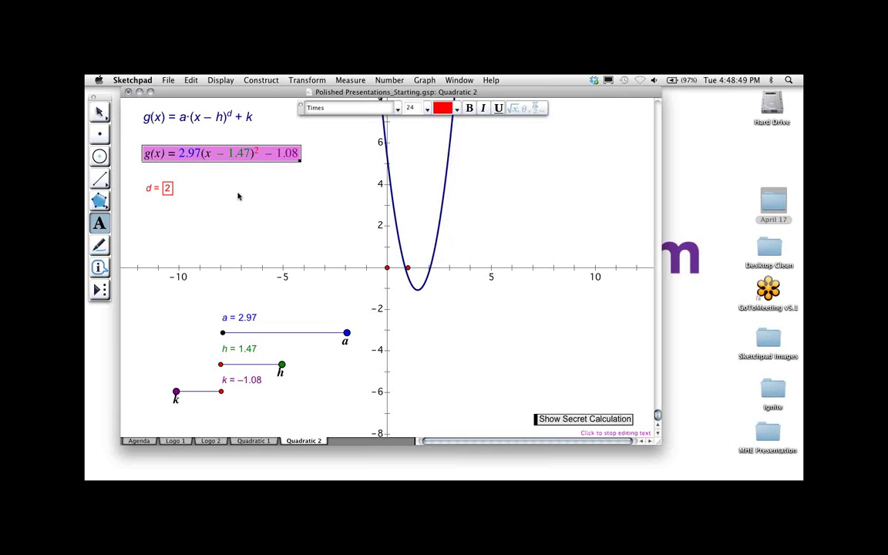
{"action": "key", "text": "Escape"}
{"action": "left_click", "coordinate": [279, 219]}
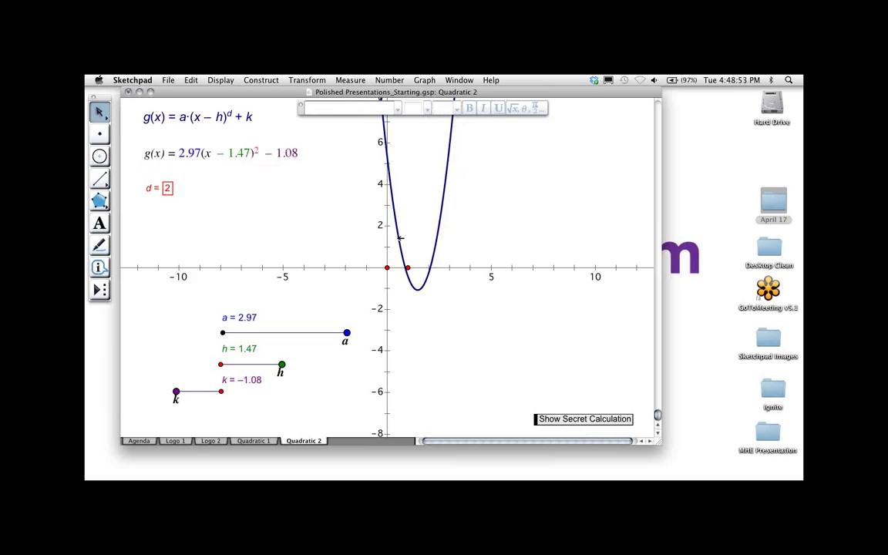
Step: Test the linked exponent by raising parameter d one unit at a time to 5
{"action": "left_click", "coordinate": [154, 188]}
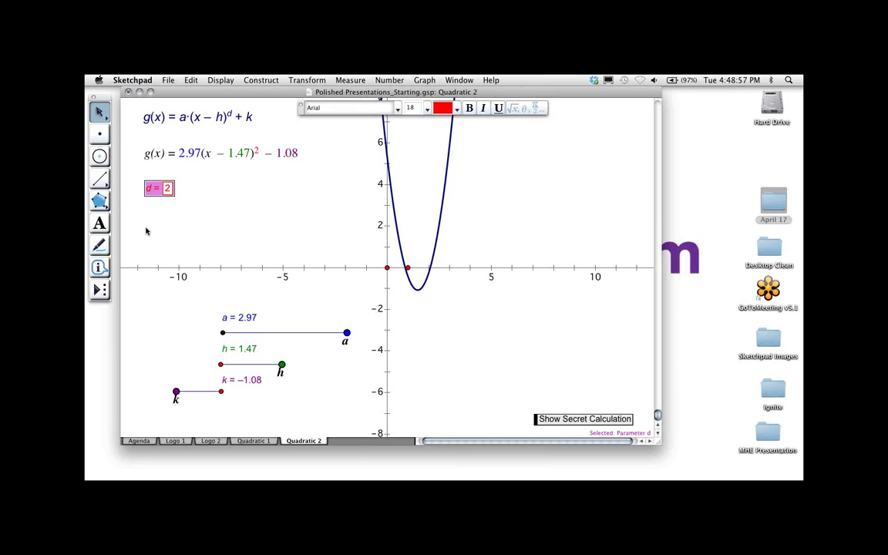
{"action": "key", "text": "plus"}
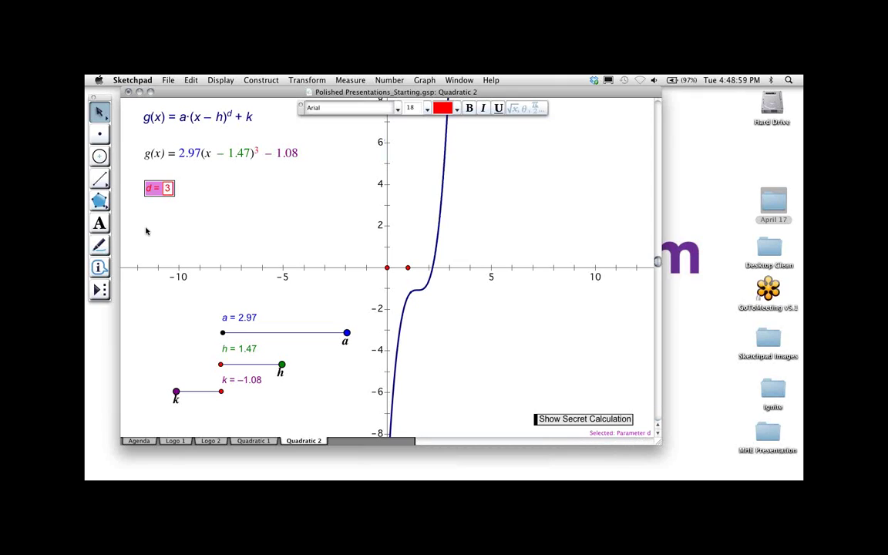
{"action": "key", "text": "plus"}
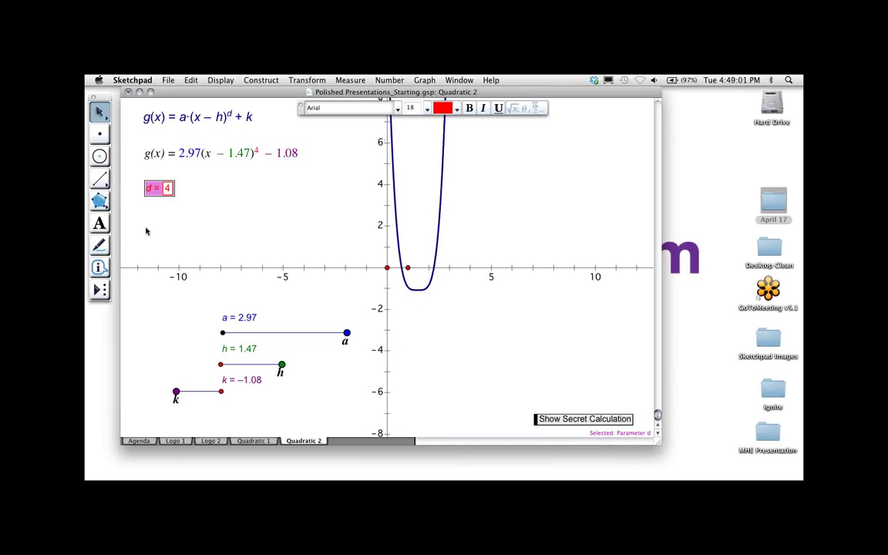
{"action": "key", "text": "plus"}
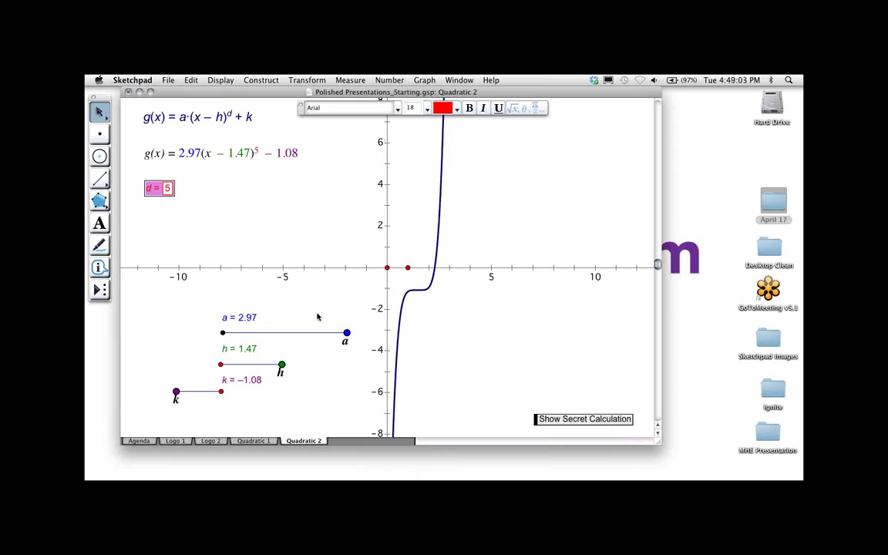
Step: Test the sliders by moving a to about 1.72 and k to about −0.92, leaving h at 1.47
{"action": "left_click", "coordinate": [300, 291]}
{"action": "left_click_drag", "start_coordinate": [346, 333], "coordinate": [293, 332]}
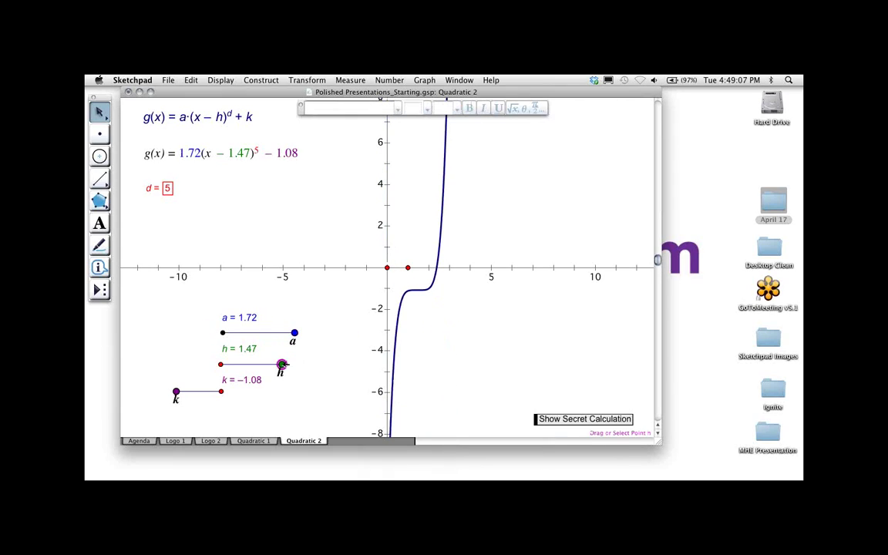
{"action": "mouse_move", "coordinate": [281, 364]}
{"action": "left_mouse_down"}
{"action": "mouse_move", "coordinate": [159, 364]}
{"action": "mouse_move", "coordinate": [280, 364]}
{"action": "left_mouse_up"}
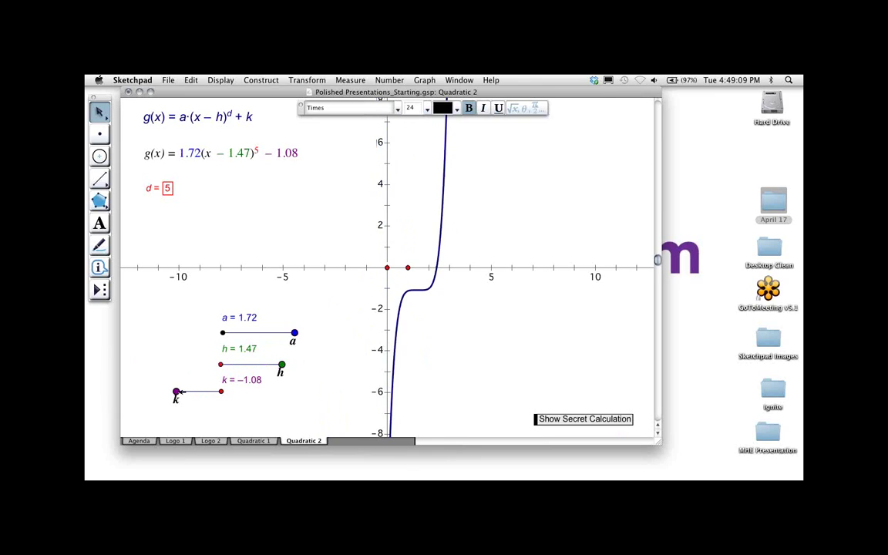
{"action": "mouse_move", "coordinate": [176, 391]}
{"action": "left_mouse_down"}
{"action": "mouse_move", "coordinate": [312, 391]}
{"action": "mouse_move", "coordinate": [183, 391]}
{"action": "left_mouse_up"}
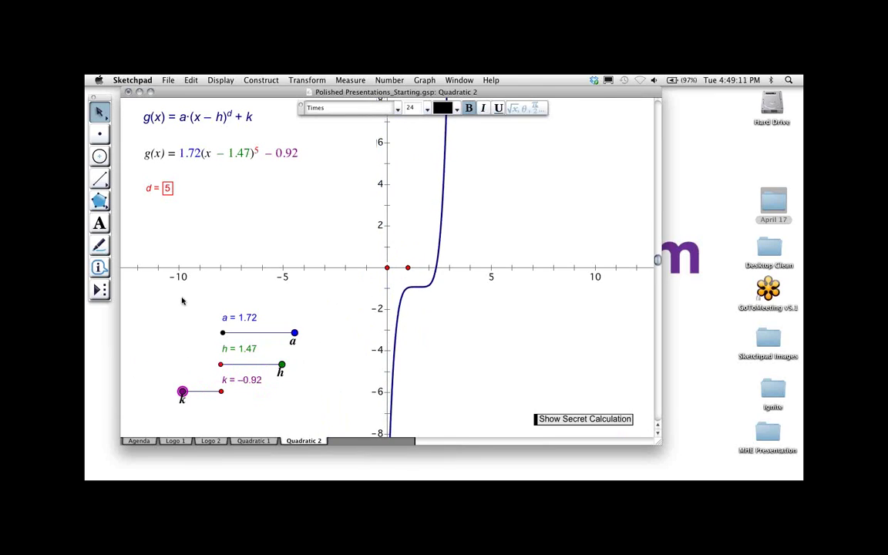
Step: Lower parameter d one unit at a time to −1 to step the graph through lower degrees
{"action": "left_click", "coordinate": [150, 188]}
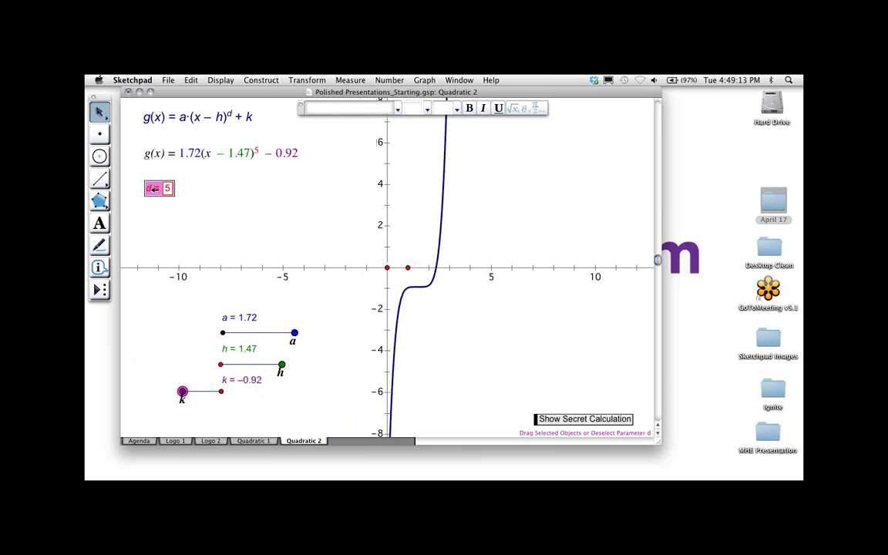
{"action": "key", "text": "minus"}
{"action": "key", "text": "minus"}
{"action": "key", "text": "minus"}
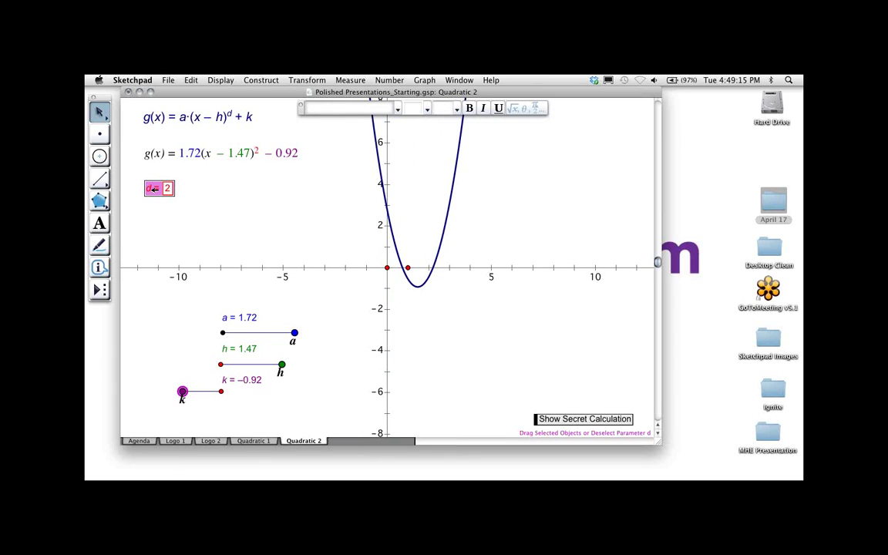
{"action": "key", "text": "minus"}
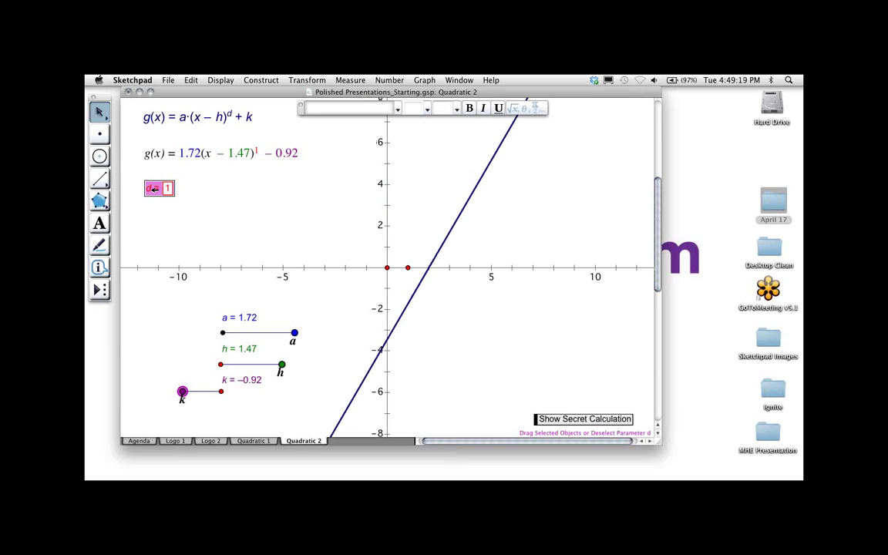
{"action": "key", "text": "minus"}
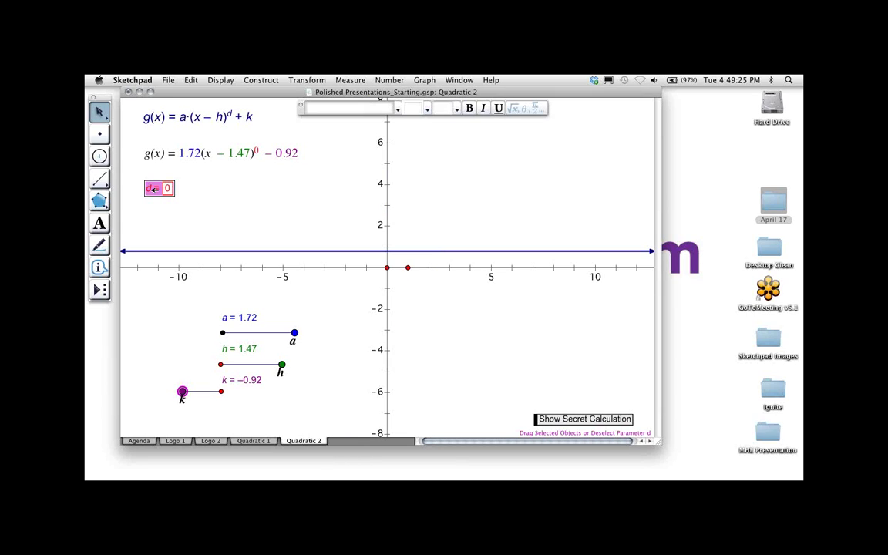
{"action": "key", "text": "minus"}
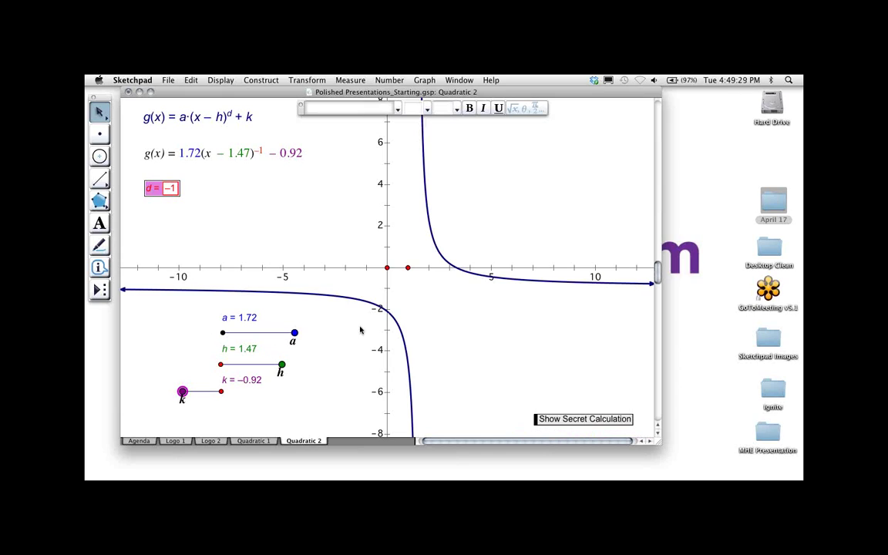
Step: Move the sliders so that a is about 1.86, h about 2.13 and k about −0.76
{"action": "left_click", "coordinate": [323, 333]}
{"action": "left_click_drag", "start_coordinate": [294, 333], "coordinate": [309, 363]}
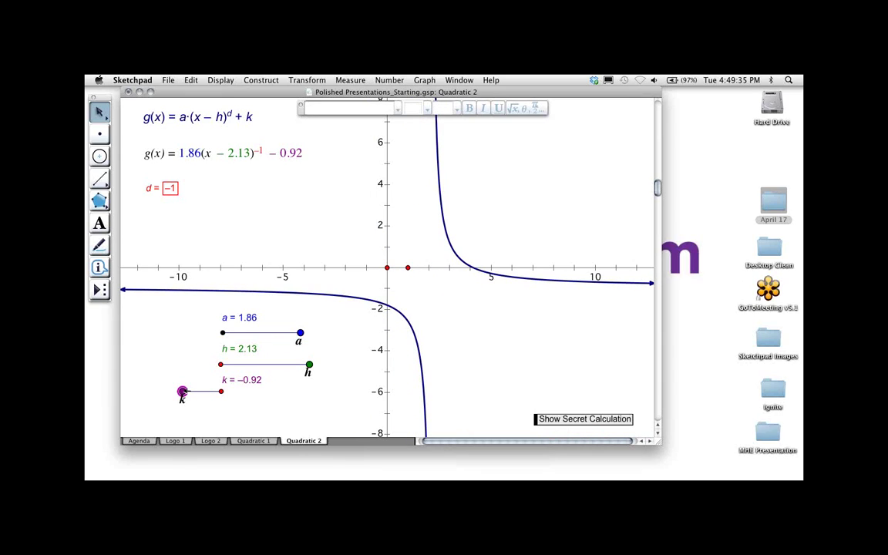
{"action": "mouse_move", "coordinate": [182, 391]}
{"action": "left_mouse_down"}
{"action": "mouse_move", "coordinate": [317, 395]}
{"action": "mouse_move", "coordinate": [189, 391]}
{"action": "left_mouse_up"}
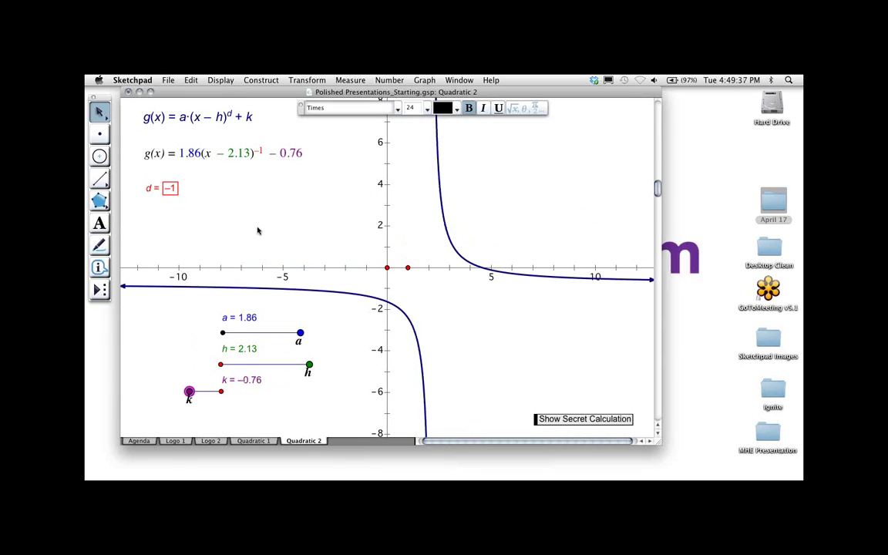
{"action": "left_click", "coordinate": [234, 208]}
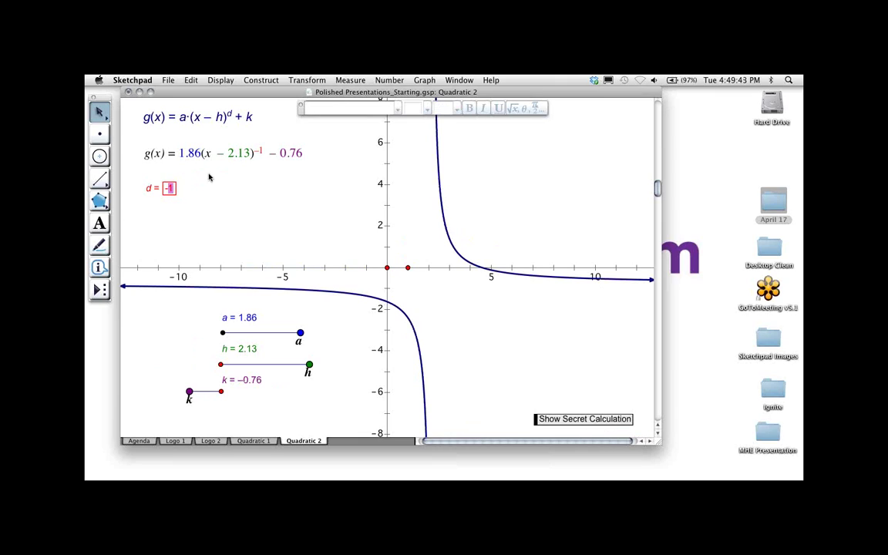
Step: Raise parameter d in unit steps to 20 to view the graph at high degrees
{"action": "left_click", "coordinate": [172, 192]}
{"action": "left_click", "coordinate": [242, 194]}
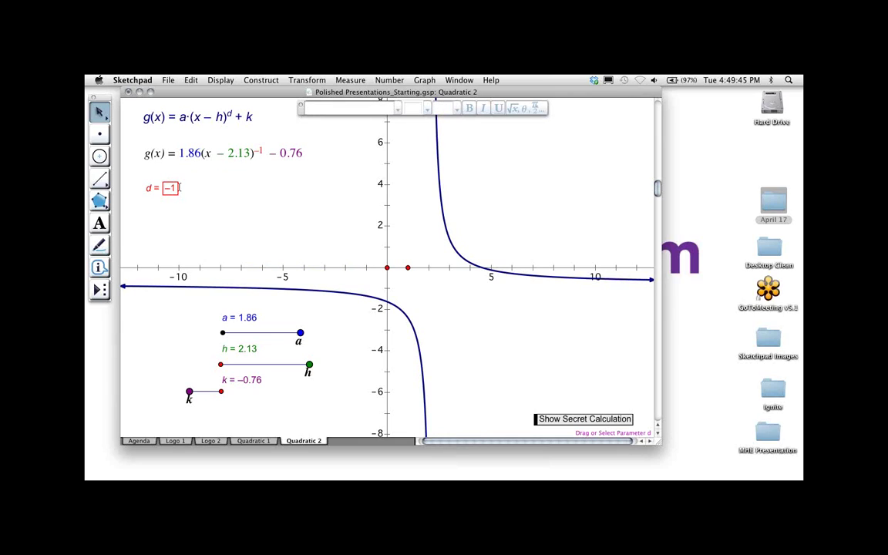
{"action": "key", "text": "plus"}
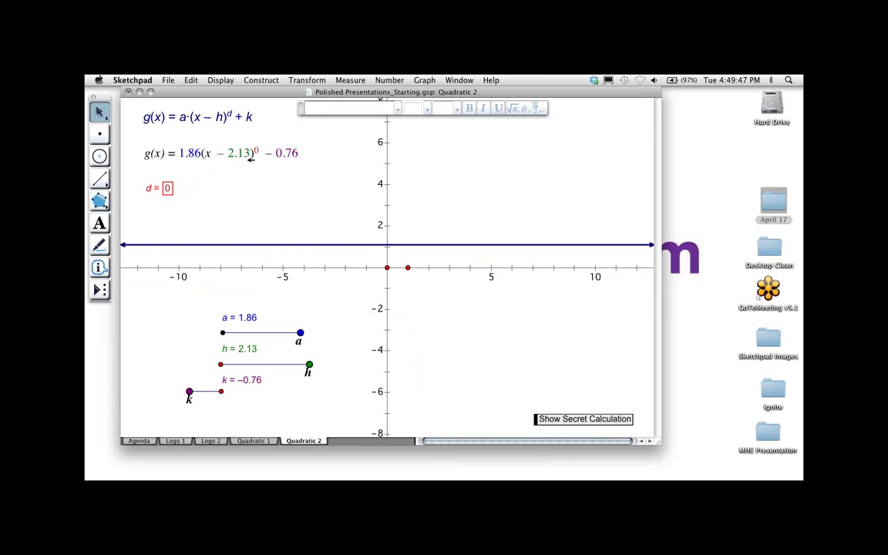
{"action": "key", "text": "plus"}
{"action": "key", "text": "plus"}
{"action": "key", "text": "plus"}
{"action": "key", "text": "plus"}
{"action": "key", "text": "plus"}
{"action": "key", "text": "plus"}
{"action": "key", "text": "plus"}
{"action": "key", "text": "plus"}
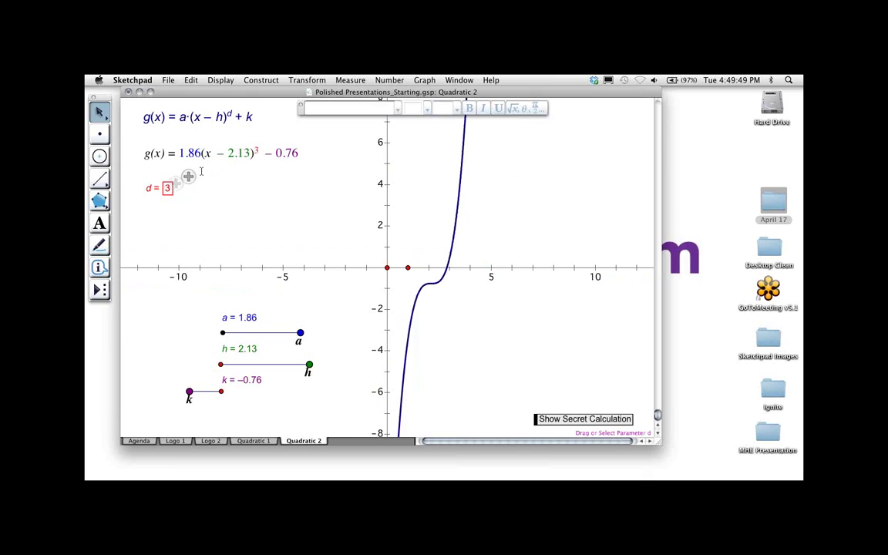
{"action": "key", "text": "plus"}
{"action": "key", "text": "plus"}
{"action": "key", "text": "plus"}
{"action": "key", "text": "plus"}
{"action": "key", "text": "plus"}
{"action": "key", "text": "plus"}
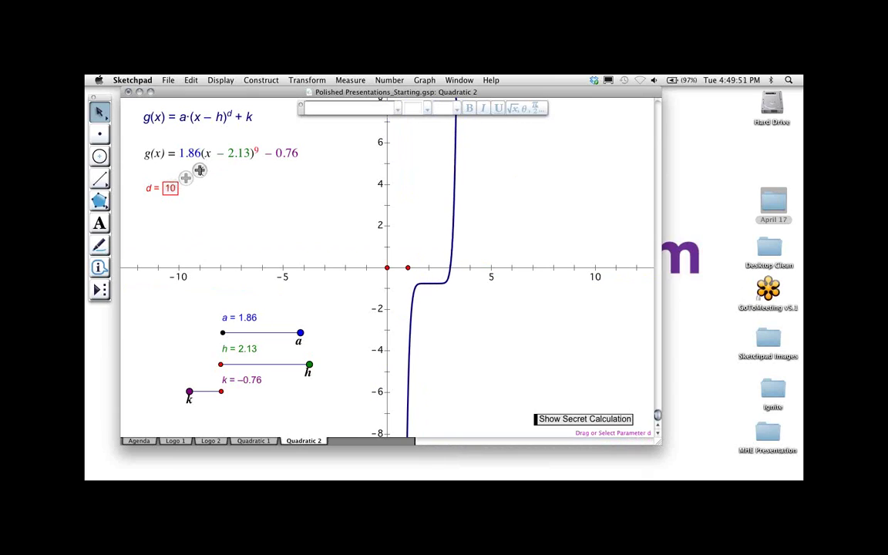
{"action": "key", "text": "plus"}
{"action": "key", "text": "plus"}
{"action": "key", "text": "plus"}
{"action": "key", "text": "plus"}
{"action": "key", "text": "plus"}
{"action": "key", "text": "plus"}
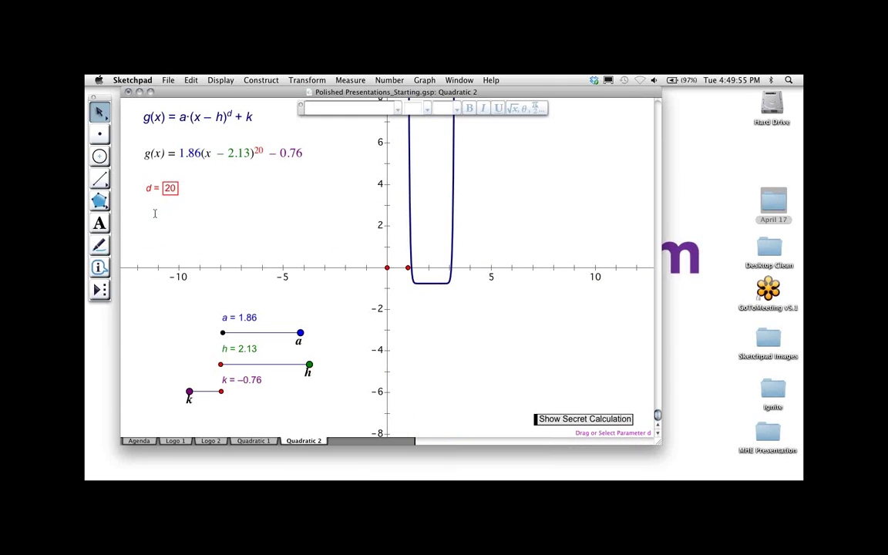
Step: Step parameter d down by single units to −1 to view the graph at each lower degree
{"action": "key", "text": "minus"}
{"action": "key", "text": "minus"}
{"action": "key", "text": "minus"}
{"action": "key", "text": "minus"}
{"action": "key", "text": "minus"}
{"action": "key", "text": "minus"}
{"action": "key", "text": "minus"}
{"action": "key", "text": "minus"}
{"action": "key", "text": "minus"}
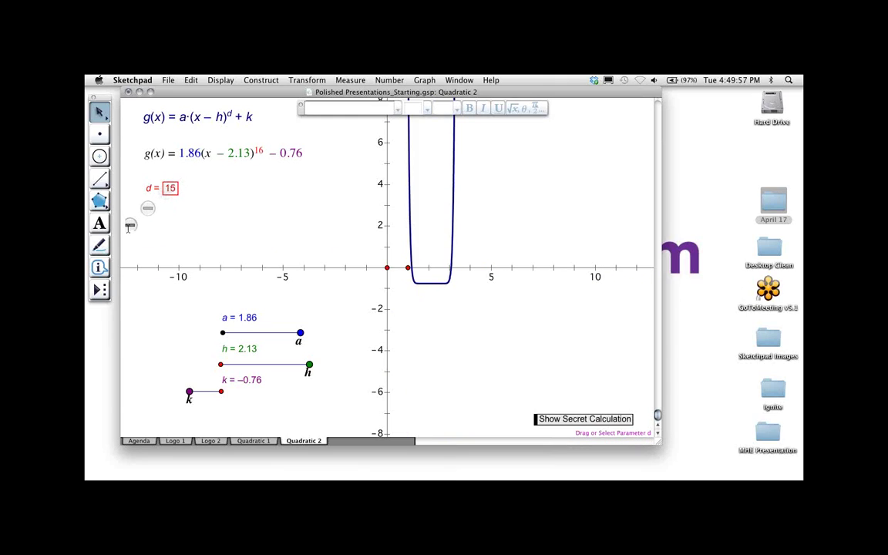
{"action": "key", "text": "minus"}
{"action": "key", "text": "minus"}
{"action": "key", "text": "minus"}
{"action": "key", "text": "minus"}
{"action": "key", "text": "minus"}
{"action": "key", "text": "minus"}
{"action": "key", "text": "minus"}
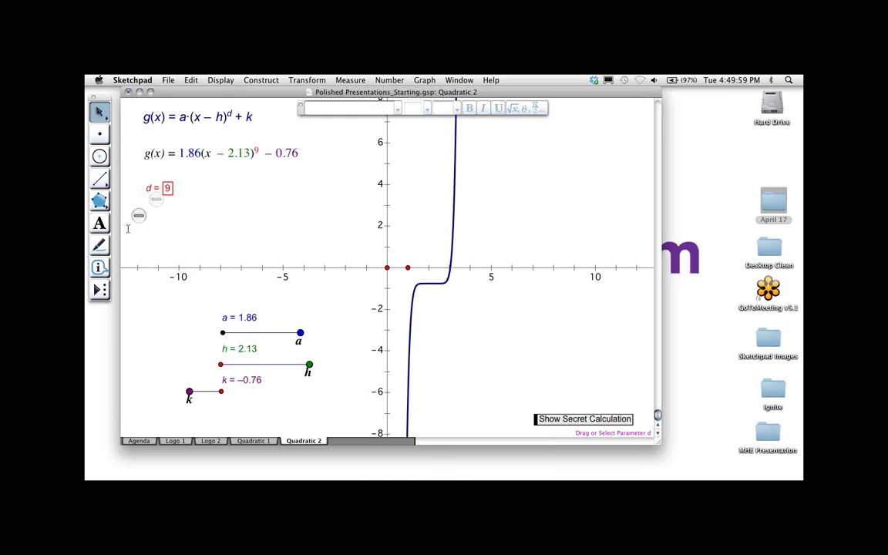
{"action": "key", "text": "minus"}
{"action": "key", "text": "minus"}
{"action": "key", "text": "minus"}
{"action": "key", "text": "minus"}
{"action": "key", "text": "minus"}
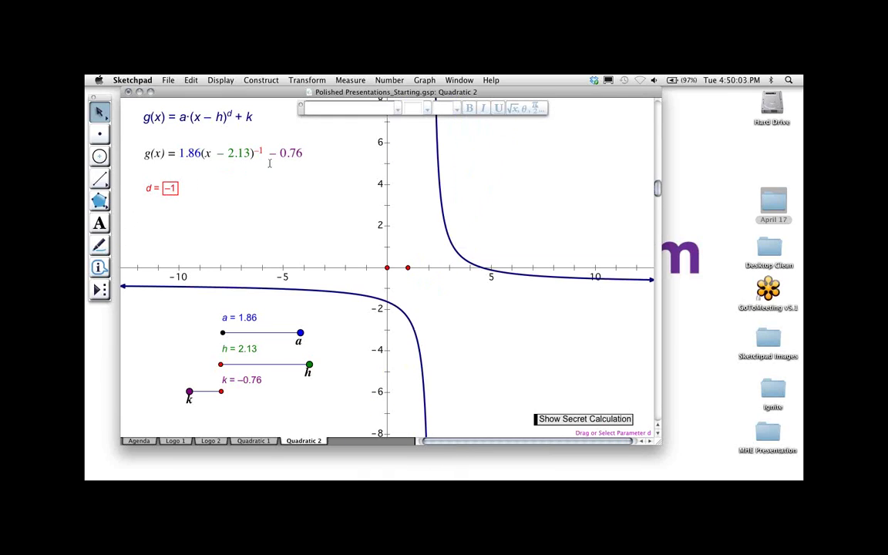
Step: Raise parameter d through 0 and 1, set it to 2, and clear the selection
{"action": "key", "text": "plus"}
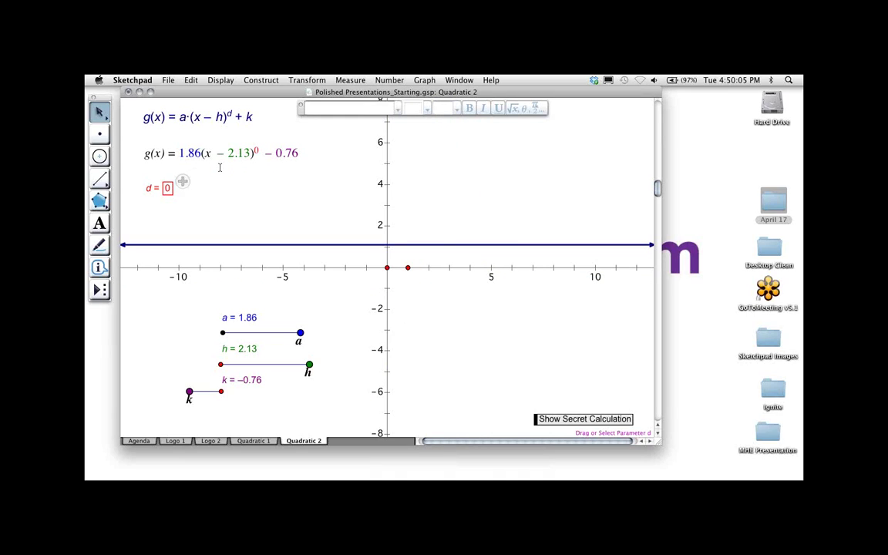
{"action": "key", "text": "plus"}
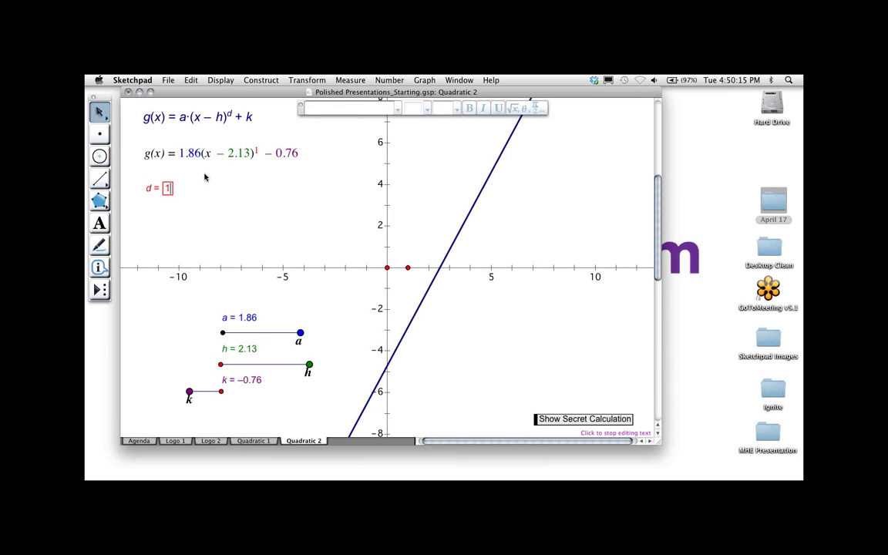
{"action": "key", "text": "BackSpace"}
{"action": "type", "text": "2"}
{"action": "key", "text": "Return"}
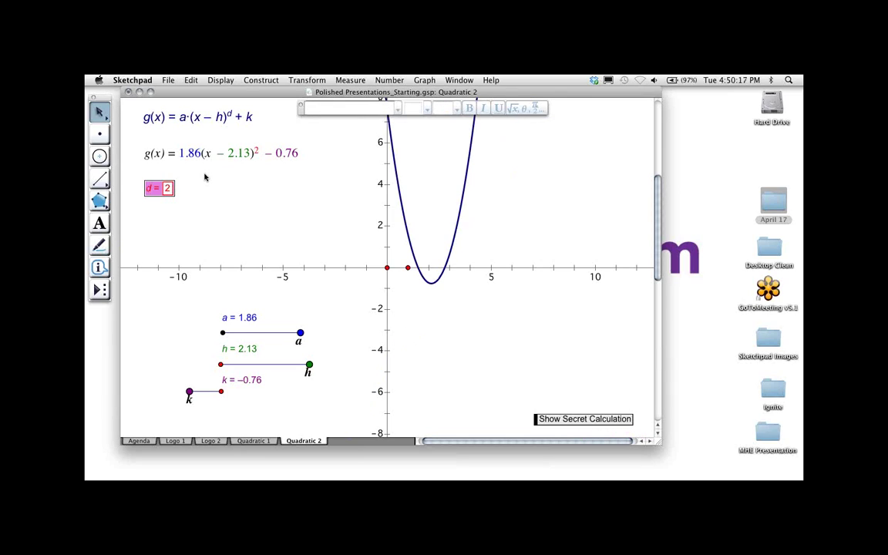
{"action": "left_click", "coordinate": [538, 177]}
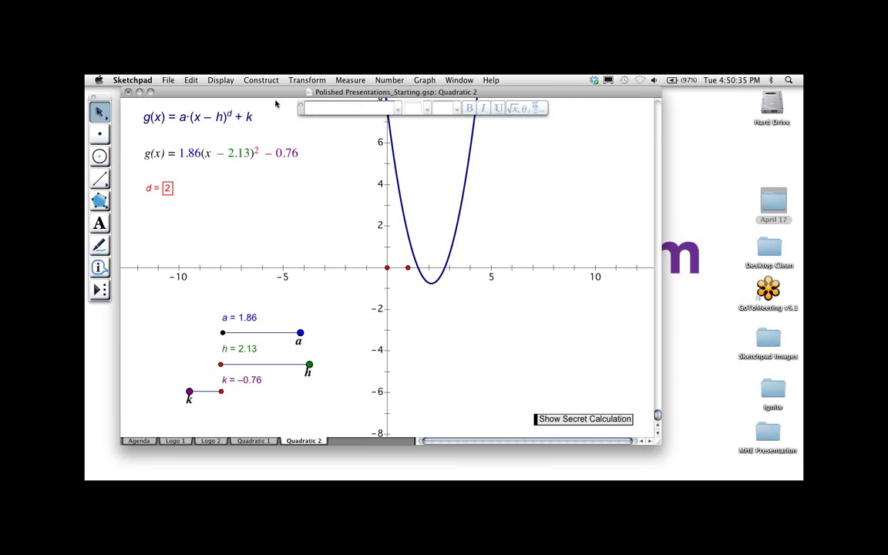
Step: Move the text palette clear of the graph, and set the tool preferences to High selection magnetism and Large toolbox size
{"action": "left_click_drag", "start_coordinate": [299, 114], "coordinate": [527, 93]}
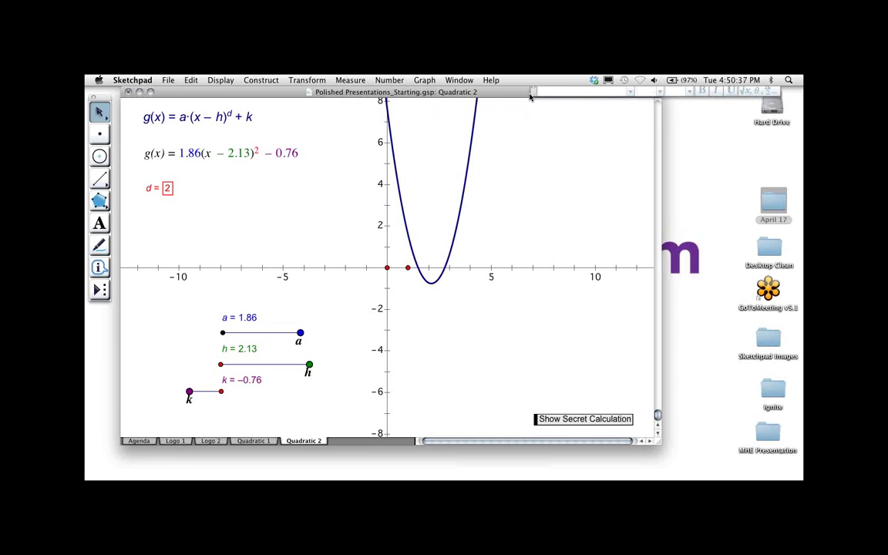
{"action": "left_click", "coordinate": [190, 80]}
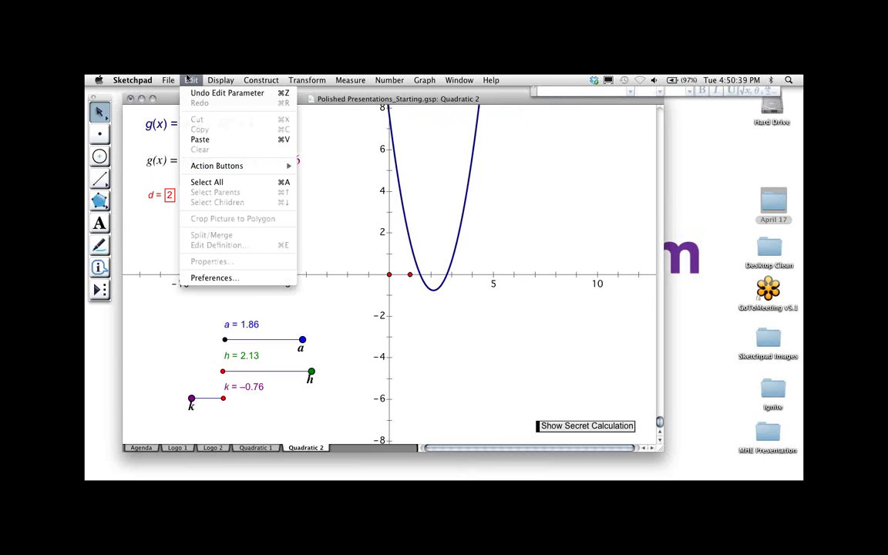
{"action": "left_click", "coordinate": [195, 279]}
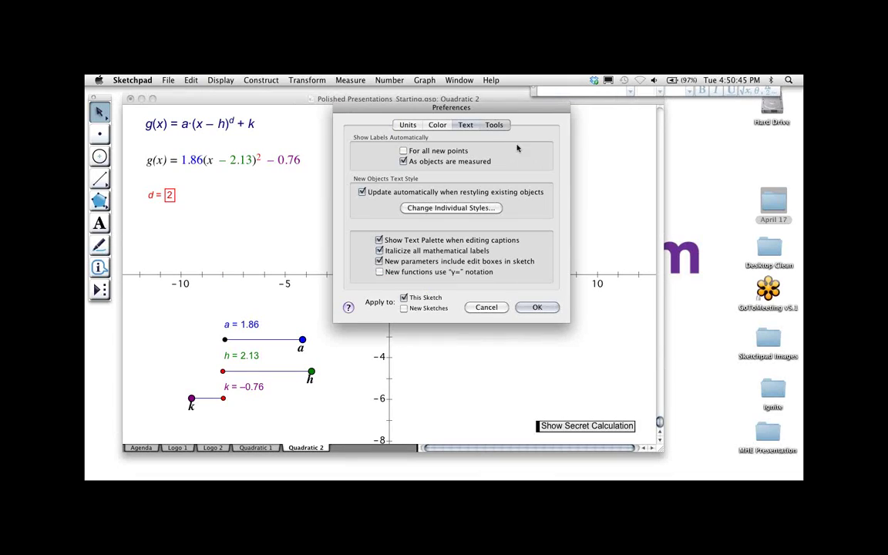
{"action": "left_click", "coordinate": [495, 125]}
{"action": "left_click_drag", "start_coordinate": [524, 112], "coordinate": [406, 101]}
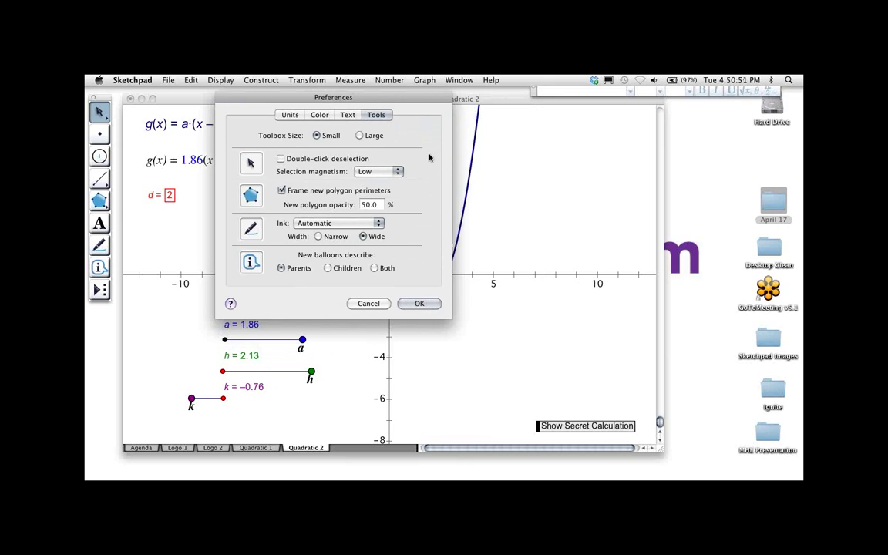
{"action": "left_click", "coordinate": [378, 172]}
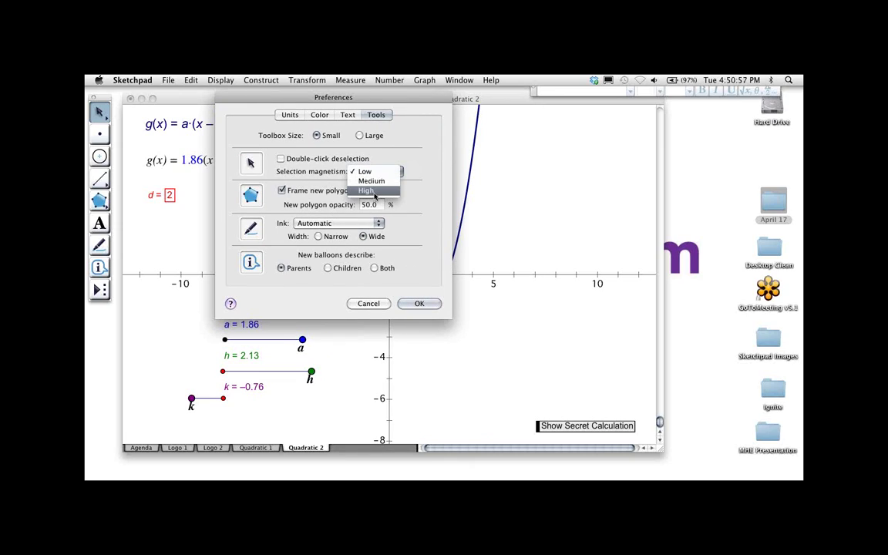
{"action": "left_click", "coordinate": [374, 192]}
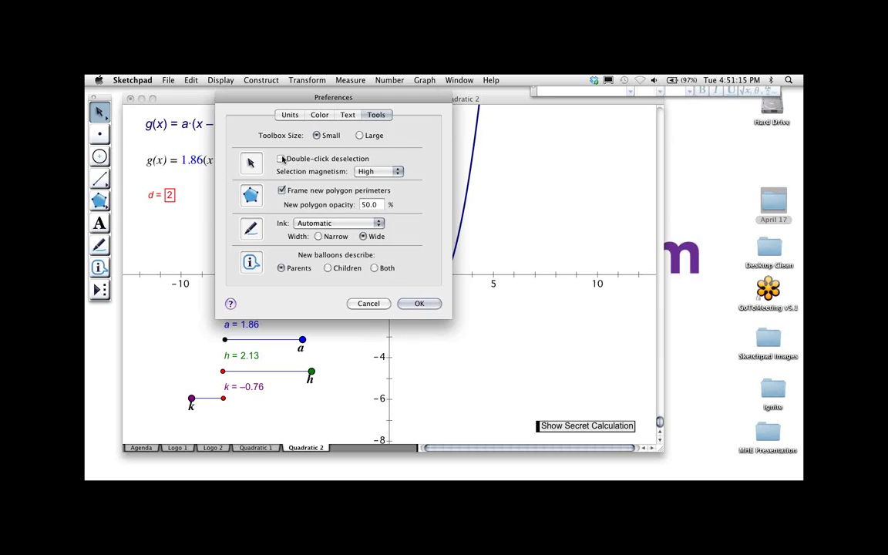
{"action": "left_click", "coordinate": [360, 136]}
{"action": "left_click", "coordinate": [417, 303]}
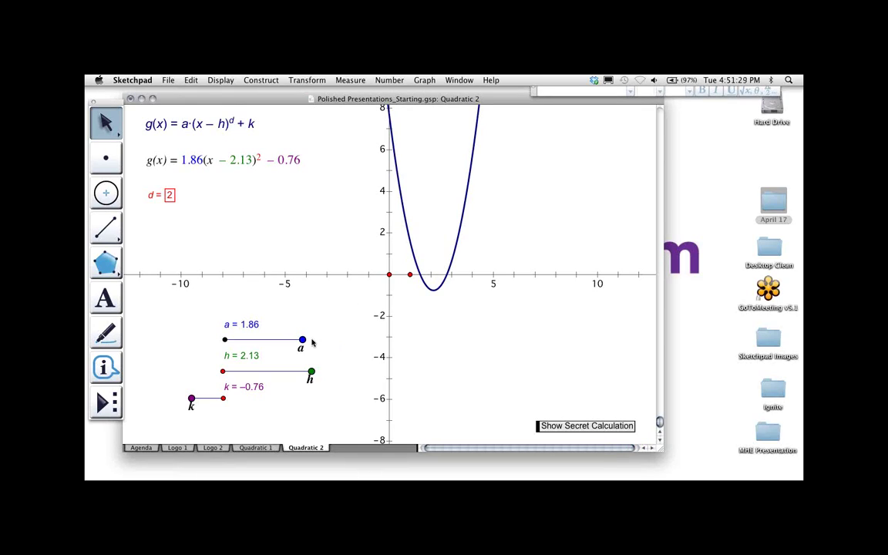
Step: Try the higher selection magnetism by moving slider a to about 1.70 and h to about 2.14
{"action": "mouse_move", "coordinate": [302, 339]}
{"action": "left_mouse_down"}
{"action": "mouse_move", "coordinate": [358, 339]}
{"action": "mouse_move", "coordinate": [297, 339]}
{"action": "left_mouse_up"}
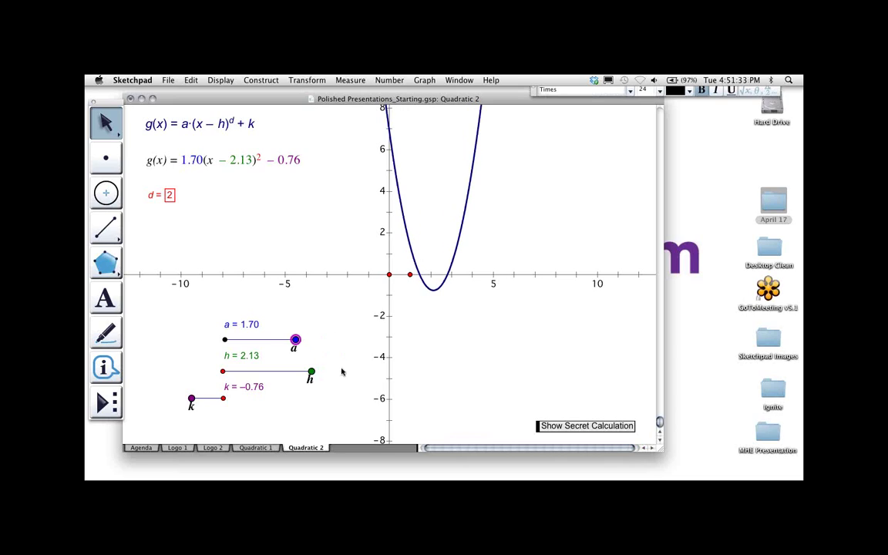
{"action": "left_click", "coordinate": [316, 372]}
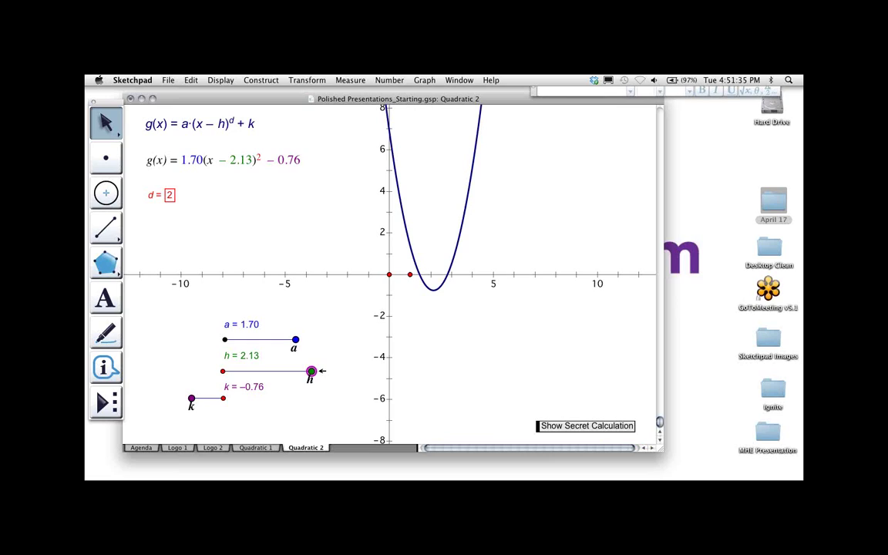
{"action": "mouse_move", "coordinate": [319, 371]}
{"action": "left_mouse_down"}
{"action": "mouse_move", "coordinate": [410, 370]}
{"action": "mouse_move", "coordinate": [153, 369]}
{"action": "mouse_move", "coordinate": [362, 377]}
{"action": "mouse_move", "coordinate": [185, 377]}
{"action": "mouse_move", "coordinate": [316, 385]}
{"action": "mouse_move", "coordinate": [333, 378]}
{"action": "left_mouse_up"}
Step: Show the grid on the Quadratic 2 graph and select the coordinate system
{"action": "left_click", "coordinate": [432, 80]}
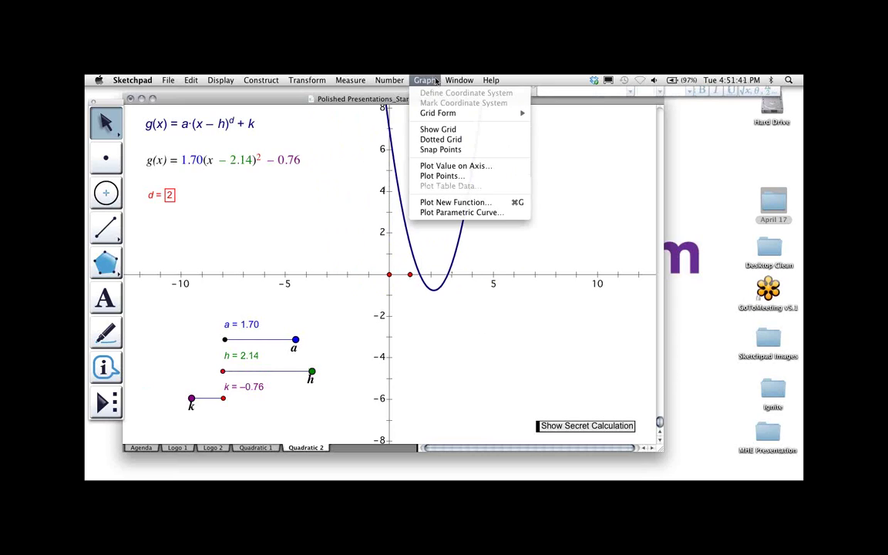
{"action": "mouse_move", "coordinate": [436, 112]}
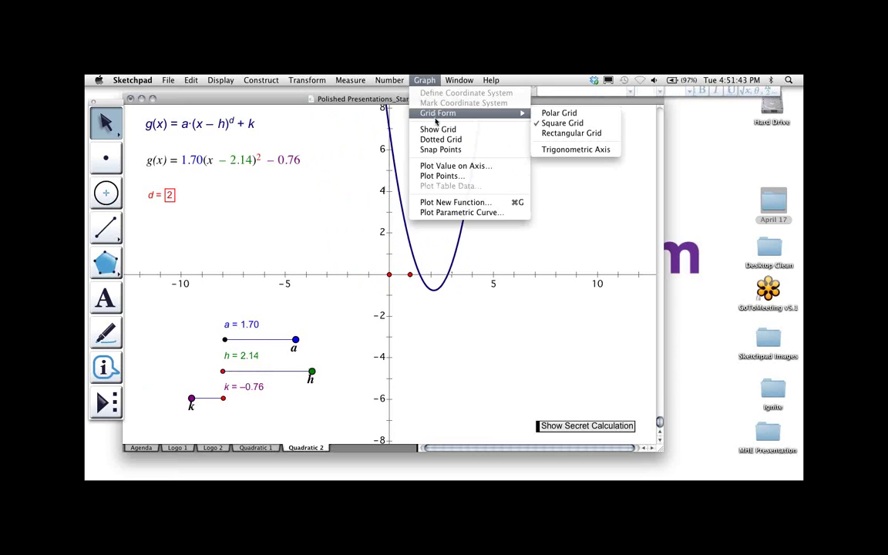
{"action": "left_click", "coordinate": [436, 128]}
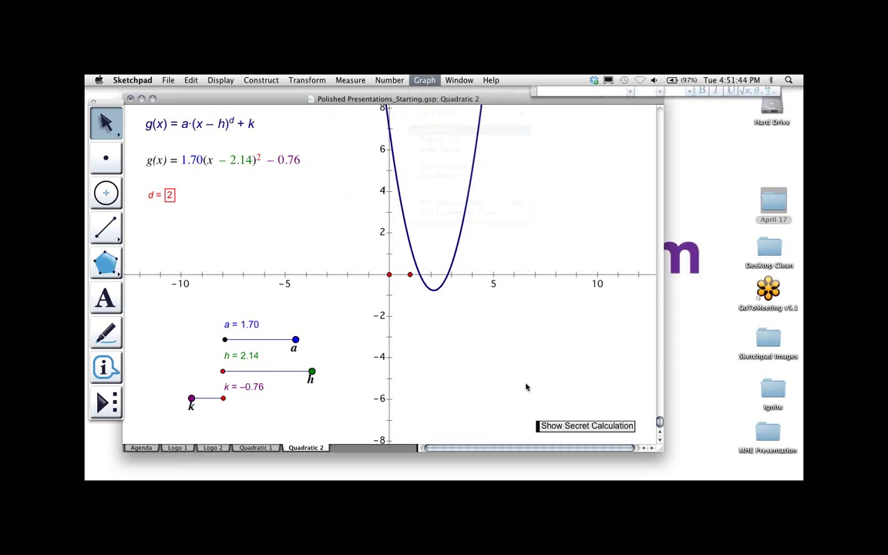
{"action": "left_click", "coordinate": [517, 232]}
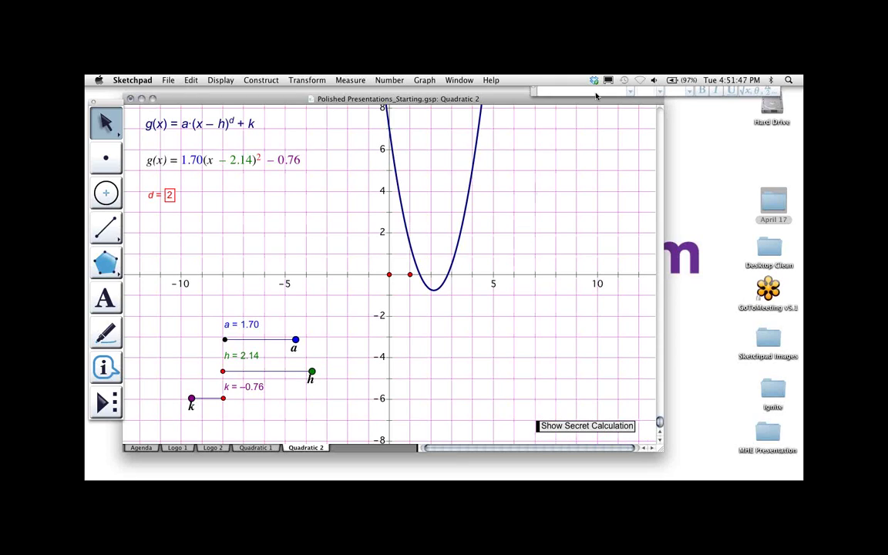
Step: Move the text palette over the graph, and check the display options for the selected grid before deselecting it
{"action": "left_click_drag", "start_coordinate": [535, 92], "coordinate": [475, 176]}
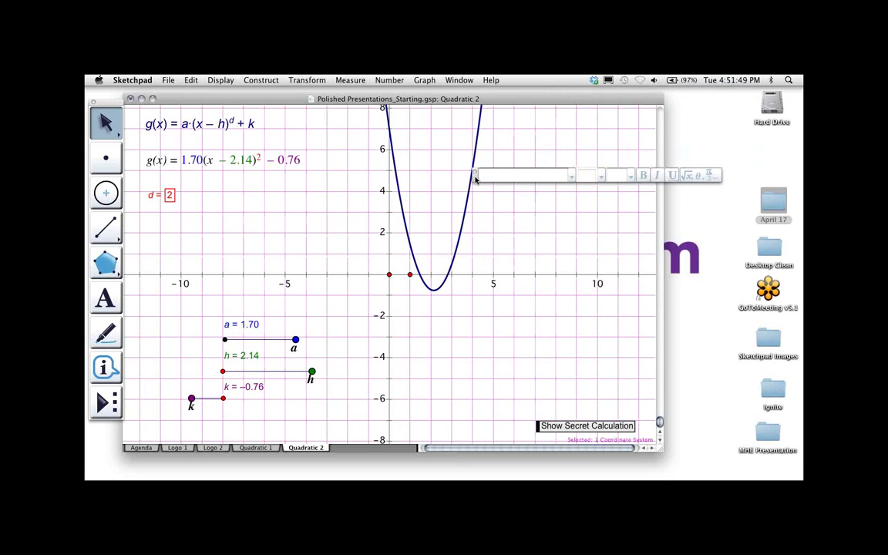
{"action": "left_click", "coordinate": [220, 80]}
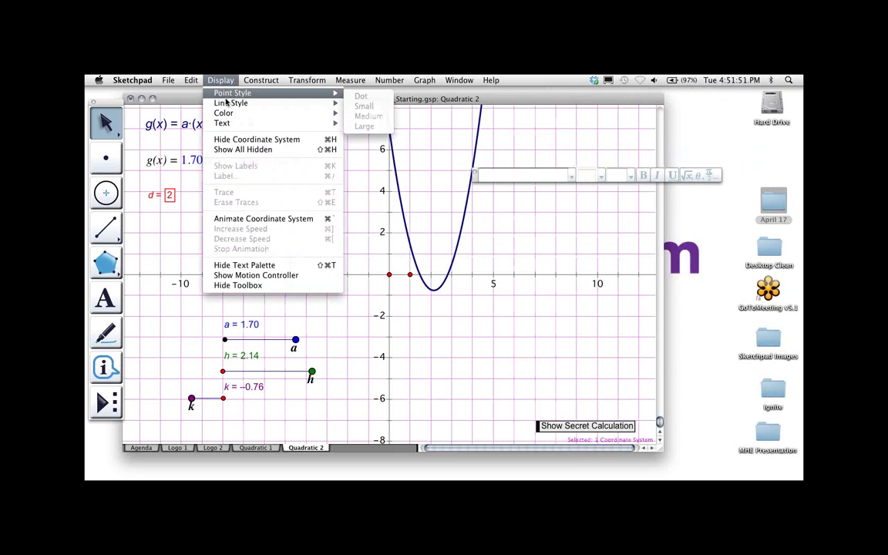
{"action": "mouse_move", "coordinate": [223, 115]}
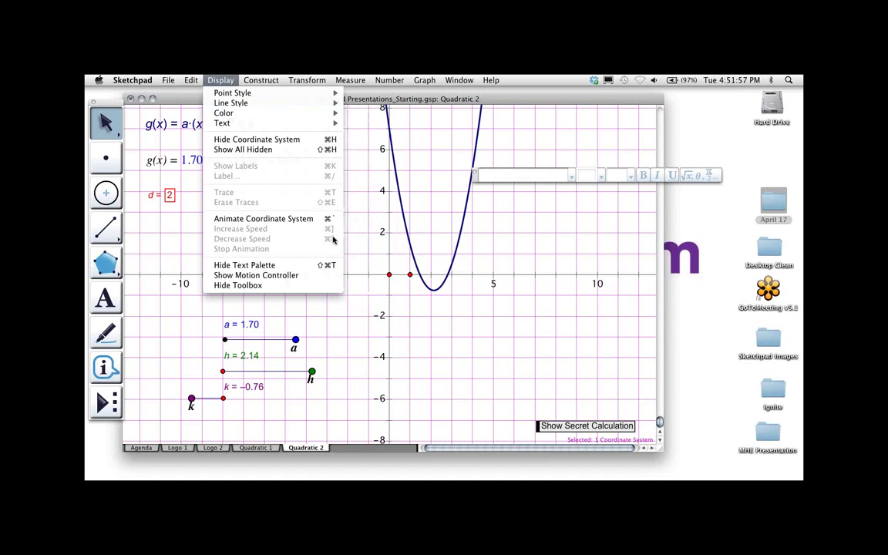
{"action": "left_click", "coordinate": [343, 229]}
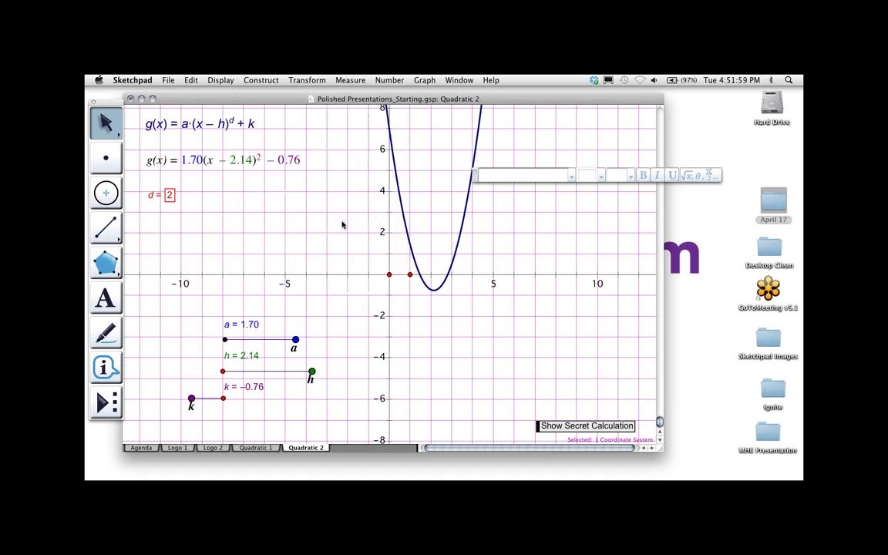
{"action": "left_click", "coordinate": [343, 224]}
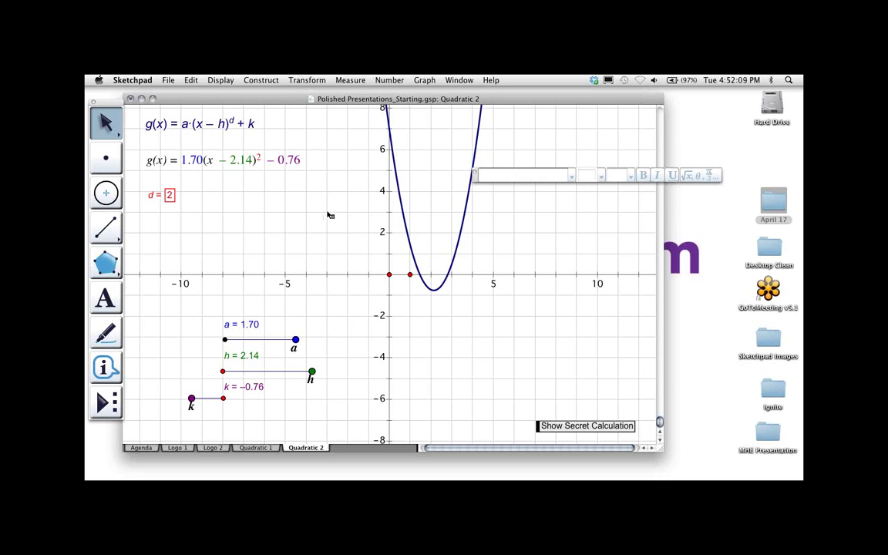
Step: Open the coordinate system's properties to its Arrow Selectable option and accept the dialog
{"action": "right_click", "coordinate": [328, 215]}
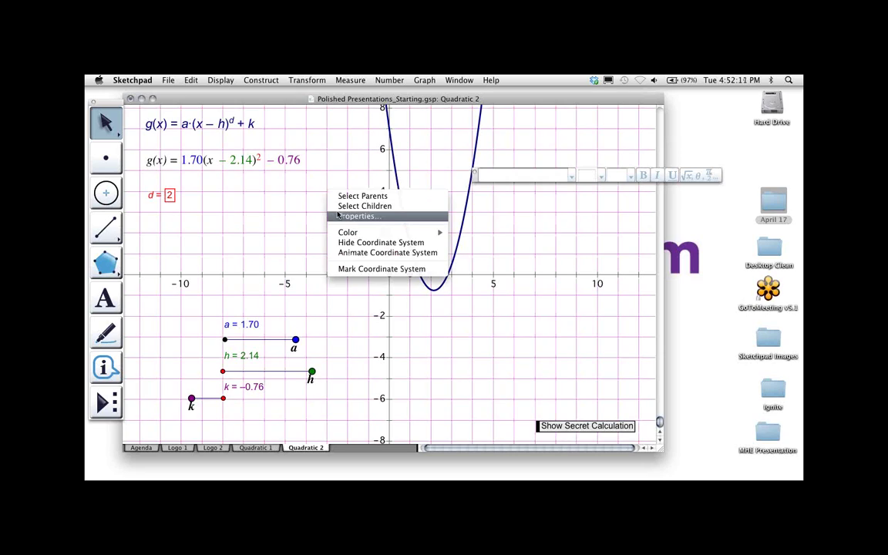
{"action": "left_click", "coordinate": [339, 216]}
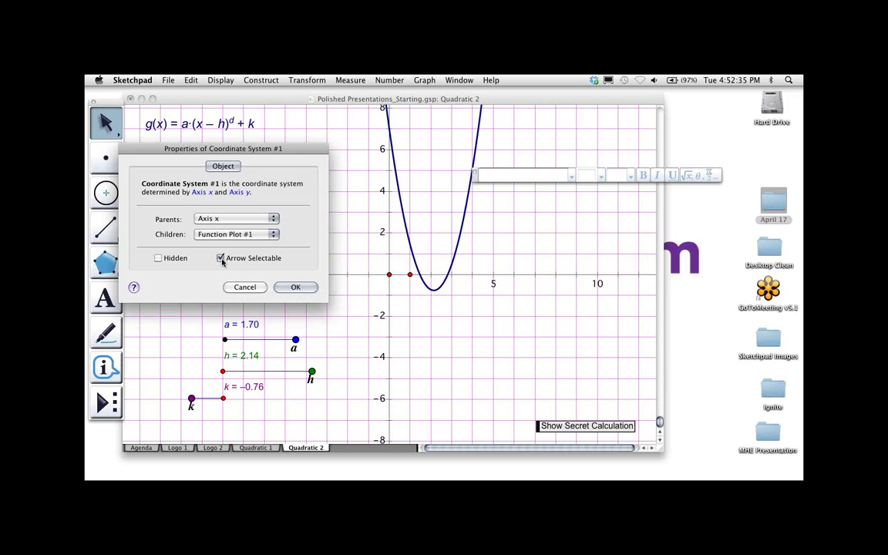
{"action": "left_click", "coordinate": [294, 287]}
Step: Switch to the Agenda page and select the keycurriculum logo picture
{"action": "left_click", "coordinate": [154, 448]}
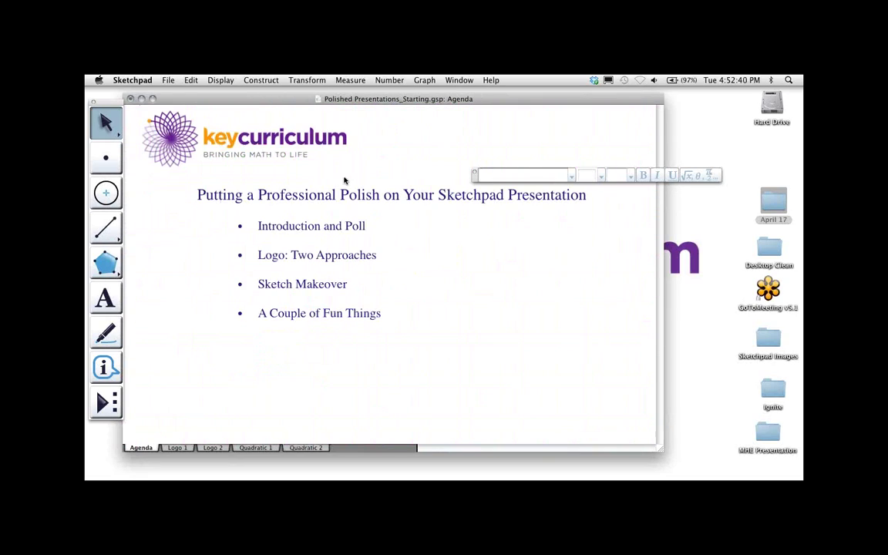
{"action": "left_click", "coordinate": [245, 134]}
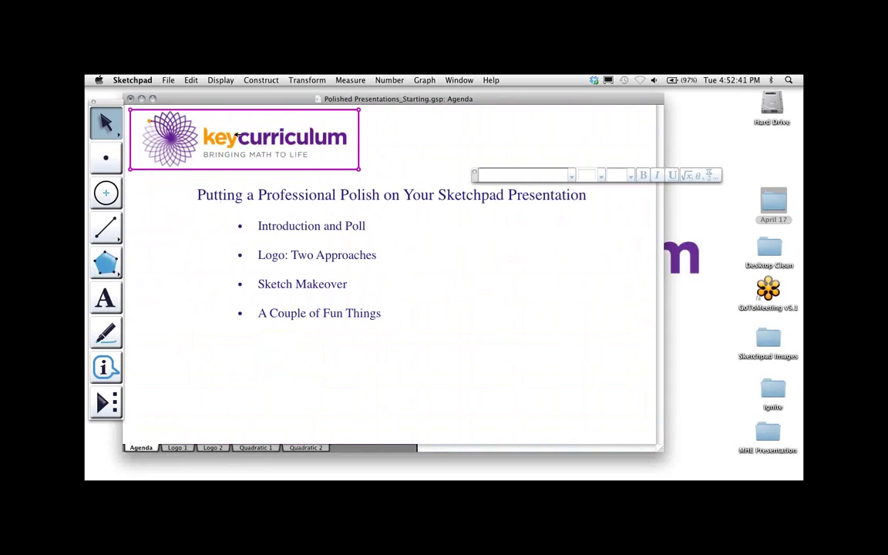
{"action": "right_click", "coordinate": [277, 143]}
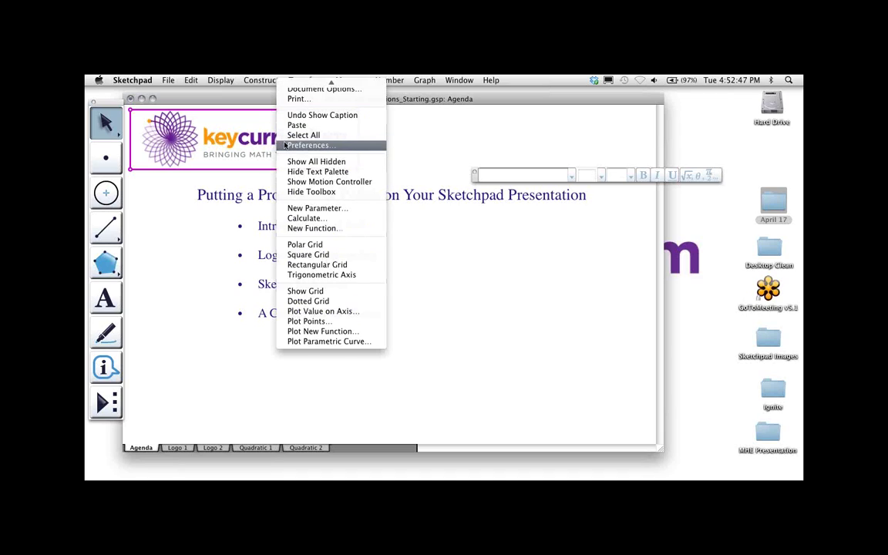
{"action": "left_click", "coordinate": [347, 146]}
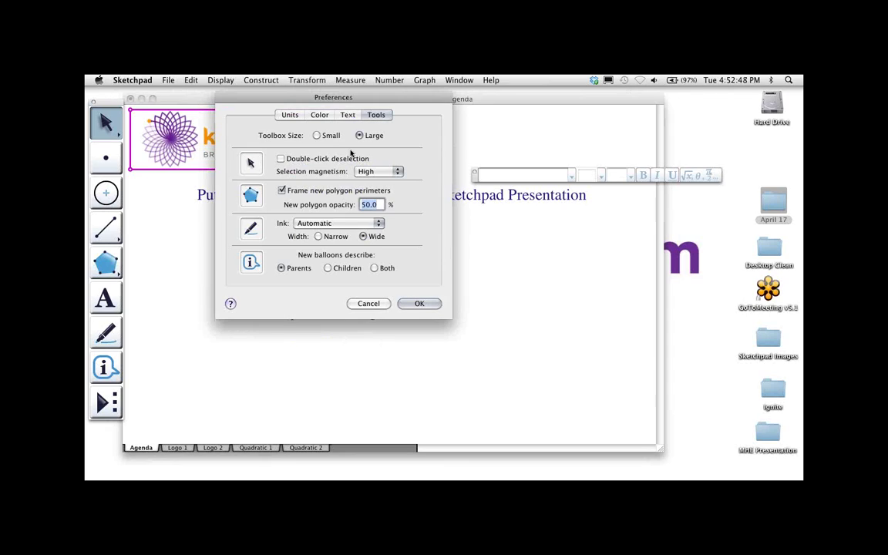
{"action": "left_click", "coordinate": [369, 302]}
{"action": "right_click", "coordinate": [256, 136]}
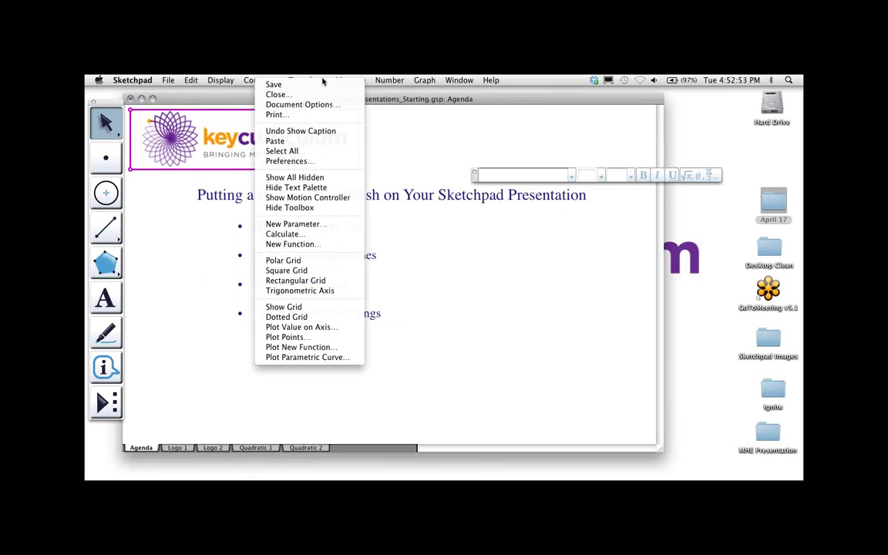
{"action": "left_click", "coordinate": [162, 224]}
{"action": "left_click", "coordinate": [152, 206]}
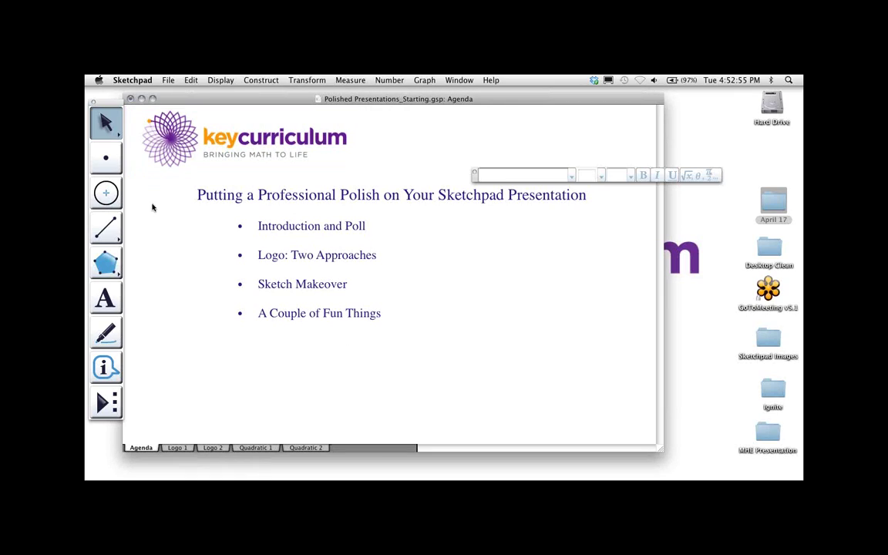
Step: Turn off Arrow Selectable in the properties of the keycurriculum logo picture
{"action": "right_click", "coordinate": [164, 155]}
{"action": "left_click", "coordinate": [166, 157]}
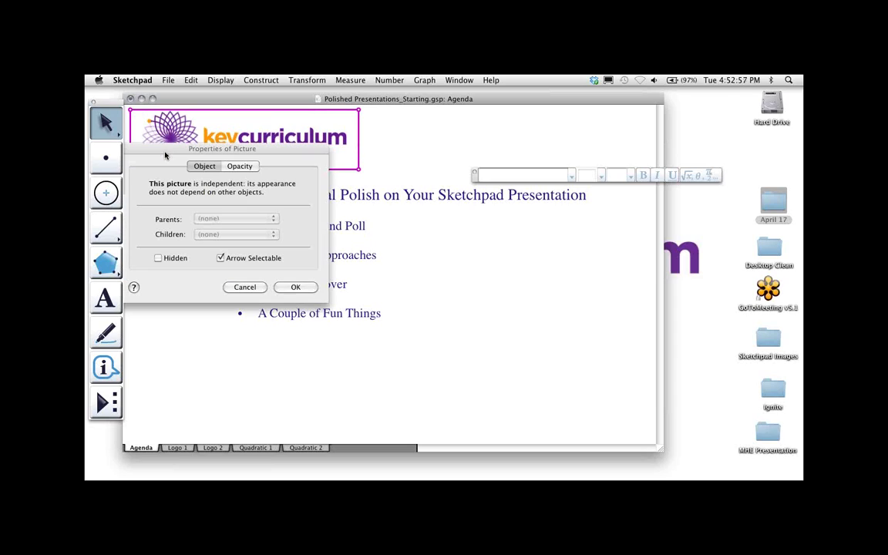
{"action": "left_click", "coordinate": [222, 258]}
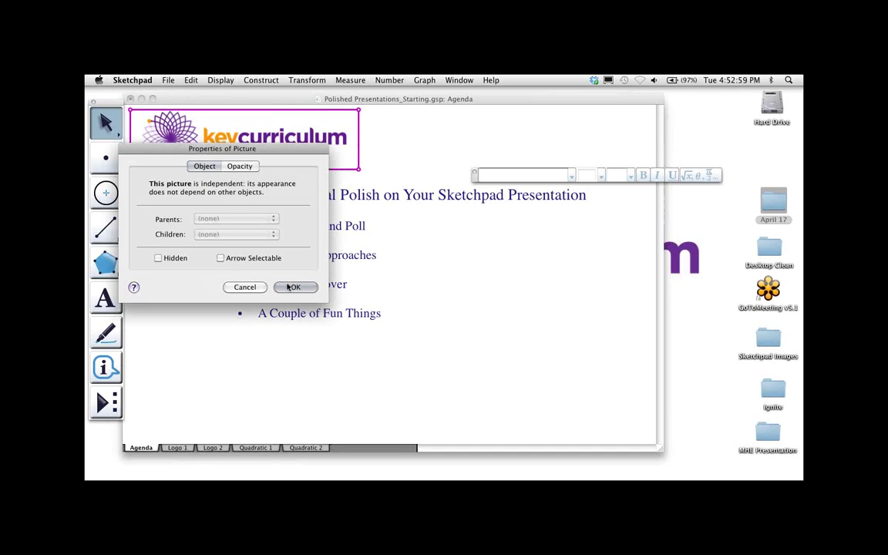
{"action": "left_click", "coordinate": [295, 287]}
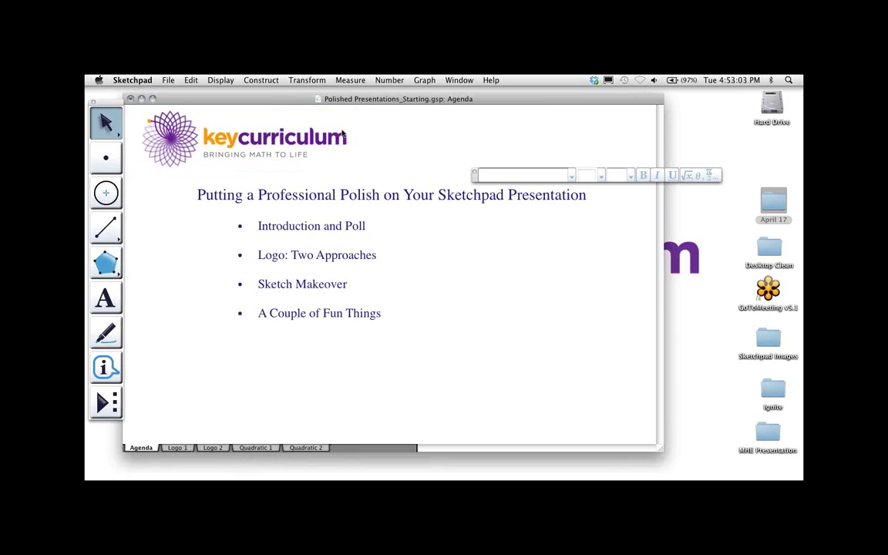
Step: Reopen the logo picture's properties to check its Arrow Selectable option, and close them without changes
{"action": "right_click", "coordinate": [274, 142]}
{"action": "left_click", "coordinate": [293, 140]}
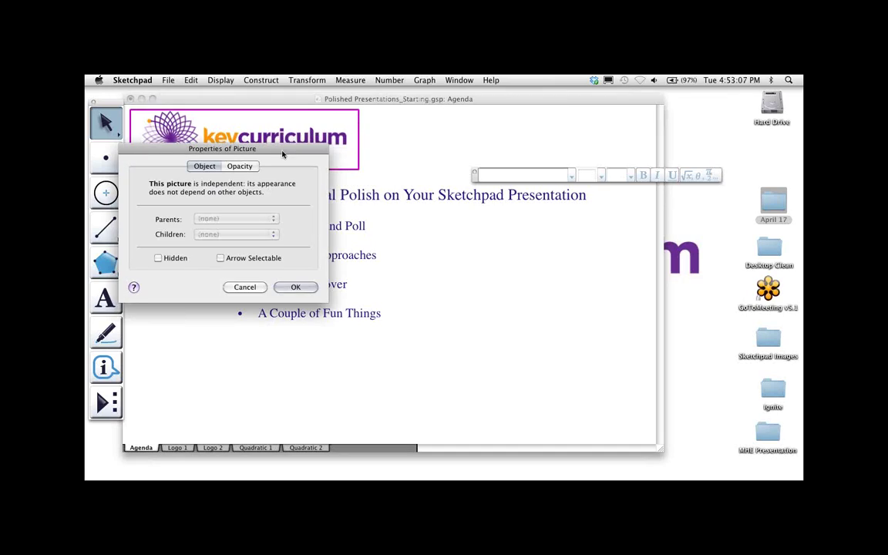
{"action": "left_click", "coordinate": [243, 286]}
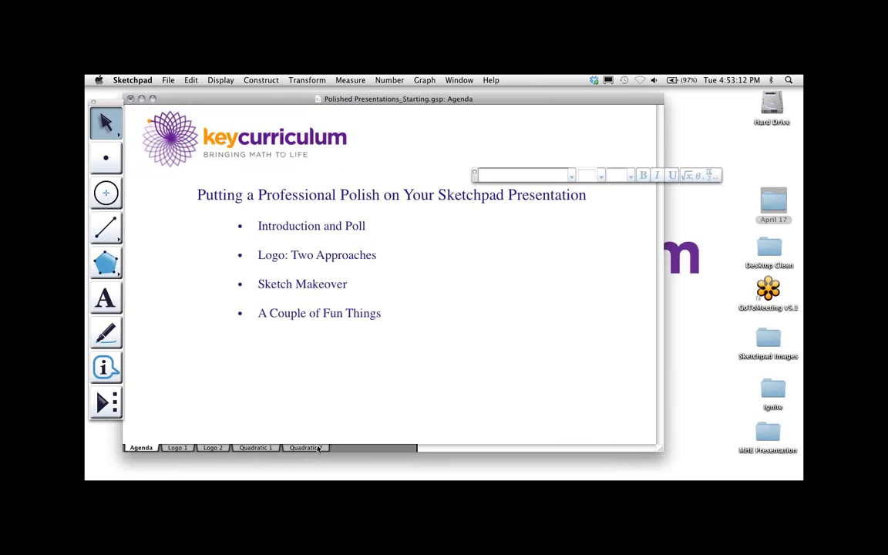
Step: Add a blank page named Fun Thing 1 after the Quadratic 2 page
{"action": "left_click", "coordinate": [318, 448]}
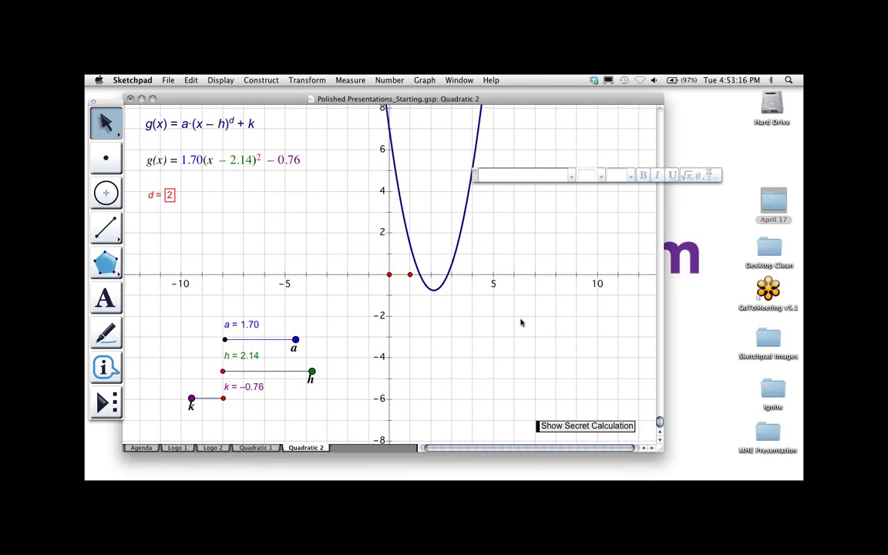
{"action": "left_click", "coordinate": [173, 79]}
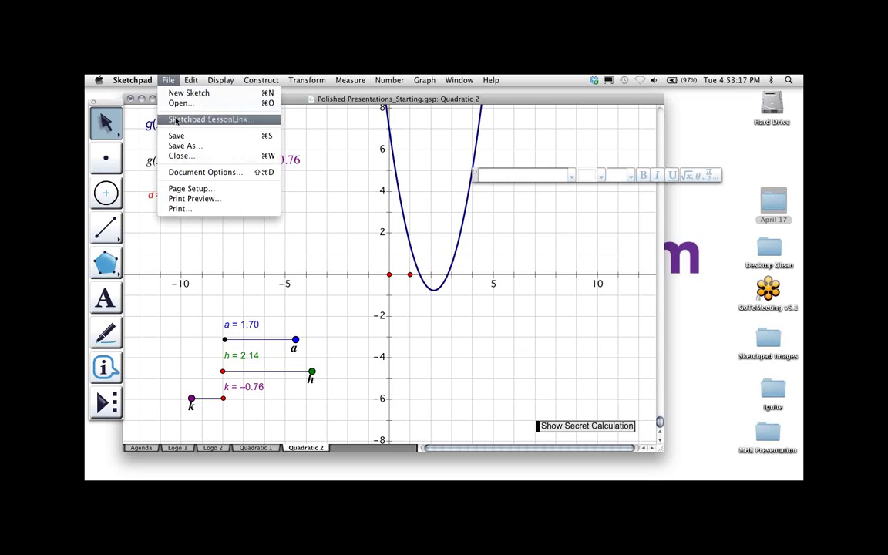
{"action": "left_click", "coordinate": [163, 157]}
{"action": "left_click", "coordinate": [500, 255]}
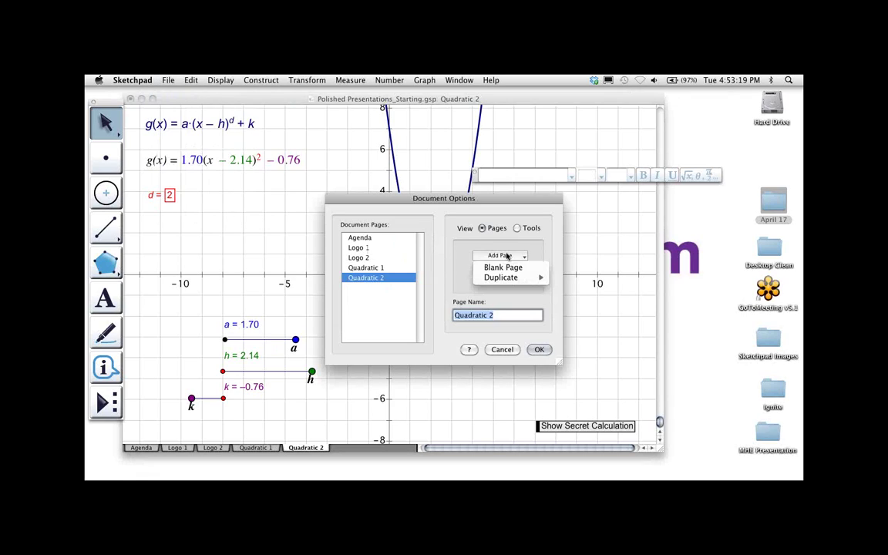
{"action": "left_click", "coordinate": [506, 265]}
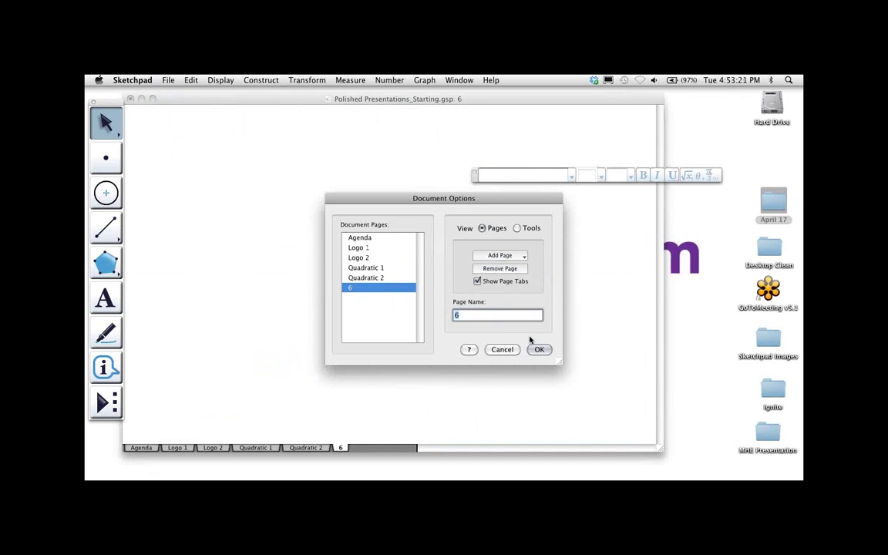
{"action": "type", "text": "Fun Th"}
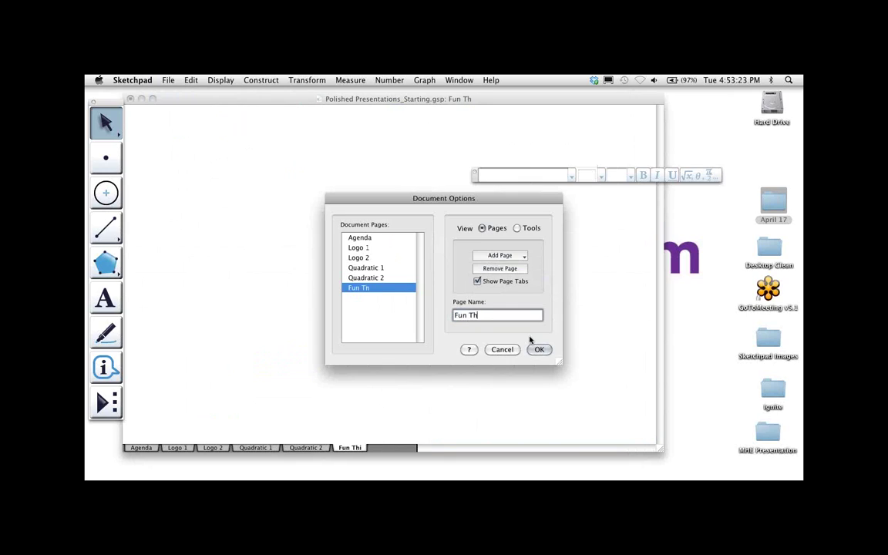
{"action": "type", "text": "ing 1"}
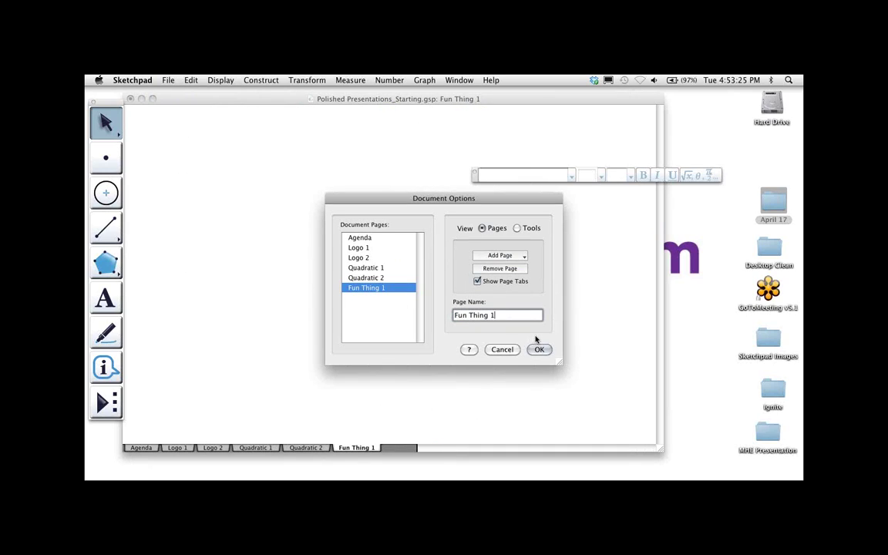
{"action": "left_click", "coordinate": [539, 350]}
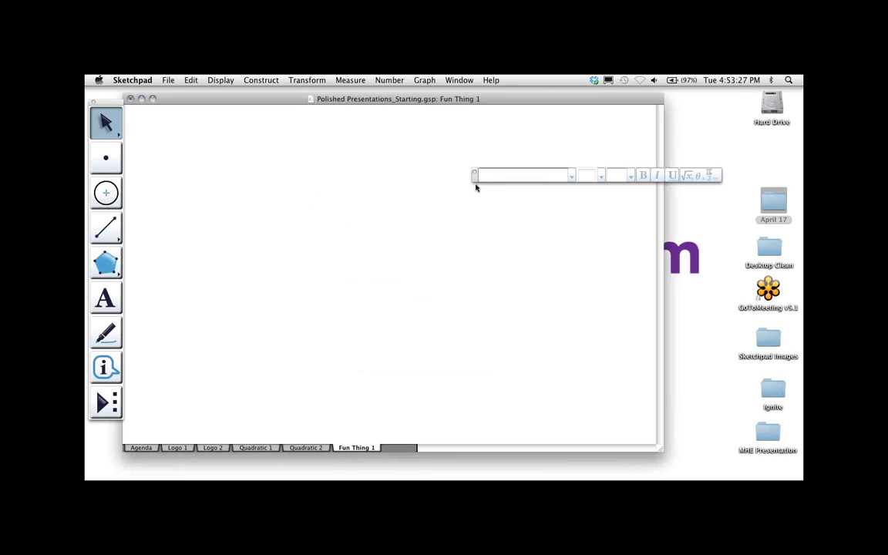
Step: Move the text palette up out of the page area and define a coordinate system on the Fun Thing 1 page
{"action": "left_click_drag", "start_coordinate": [475, 177], "coordinate": [452, 102]}
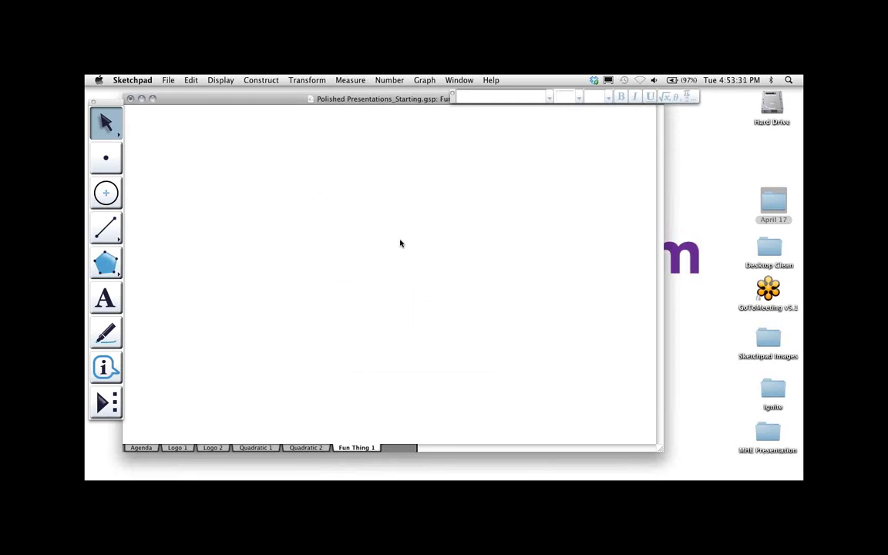
{"action": "left_click", "coordinate": [426, 79]}
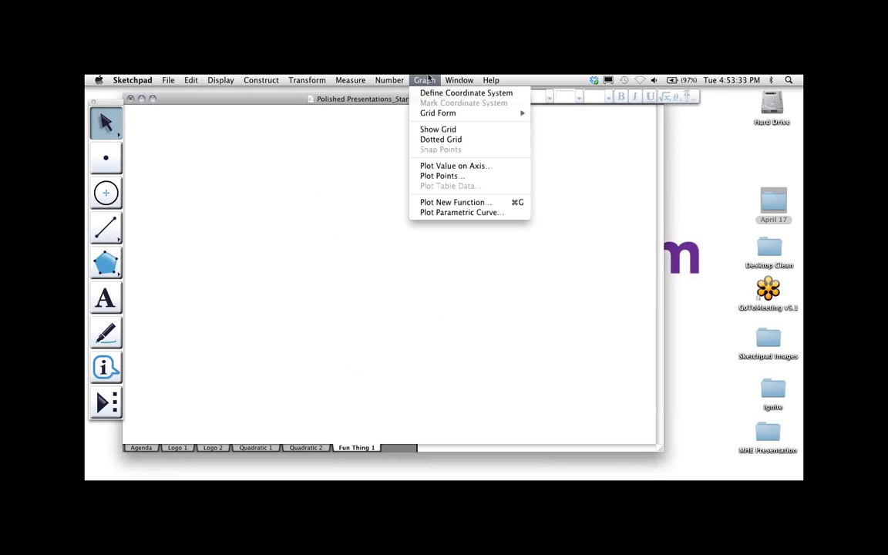
{"action": "left_click", "coordinate": [428, 93]}
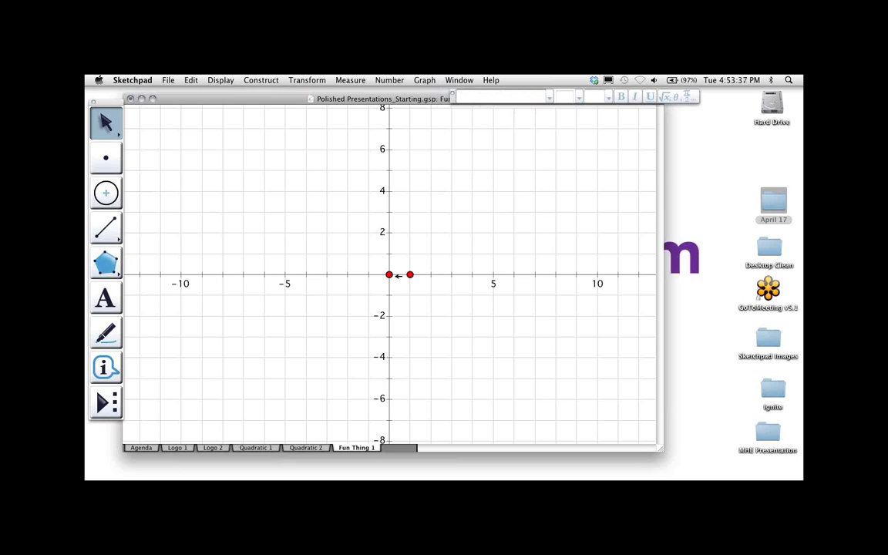
Step: Set the origin and unit points to the Medium point style and deselect them
{"action": "left_click", "coordinate": [398, 274]}
{"action": "left_click", "coordinate": [409, 274]}
{"action": "left_click", "coordinate": [216, 80]}
{"action": "mouse_move", "coordinate": [232, 92]}
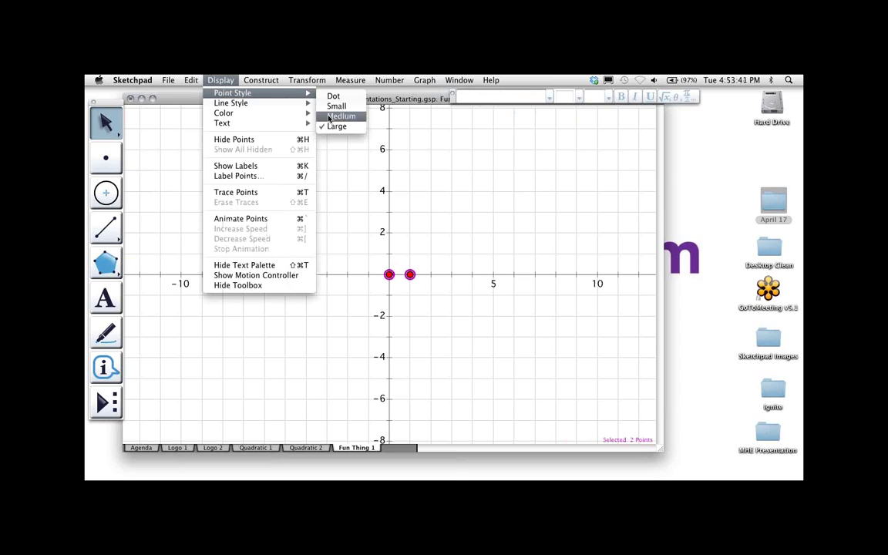
{"action": "left_click", "coordinate": [327, 121]}
{"action": "left_click", "coordinate": [254, 251]}
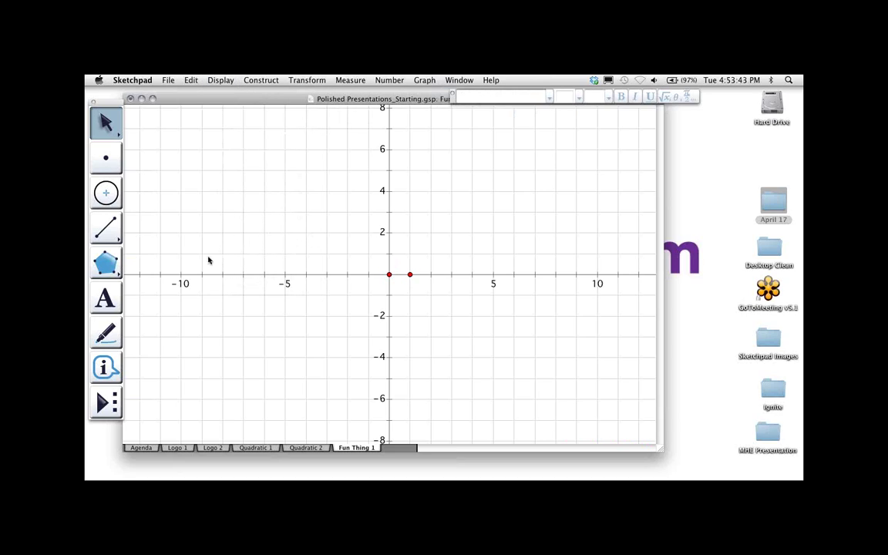
Step: Draw a freehand wavy curve across the full width of the grid with the Marker and define a function from the drawing
{"action": "left_click", "coordinate": [106, 333]}
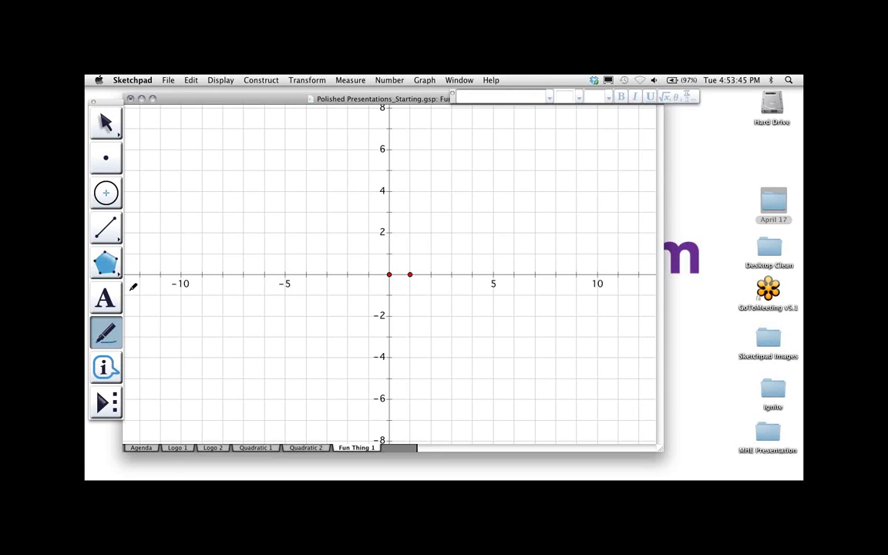
{"action": "mouse_move", "coordinate": [132, 287]}
{"action": "left_mouse_down"}
{"action": "mouse_move", "coordinate": [366, 311]}
{"action": "mouse_move", "coordinate": [459, 237]}
{"action": "mouse_move", "coordinate": [502, 294]}
{"action": "mouse_move", "coordinate": [558, 262]}
{"action": "mouse_move", "coordinate": [586, 194]}
{"action": "mouse_move", "coordinate": [634, 228]}
{"action": "mouse_move", "coordinate": [655, 270]}
{"action": "left_mouse_up"}
{"action": "left_click", "coordinate": [105, 122]}
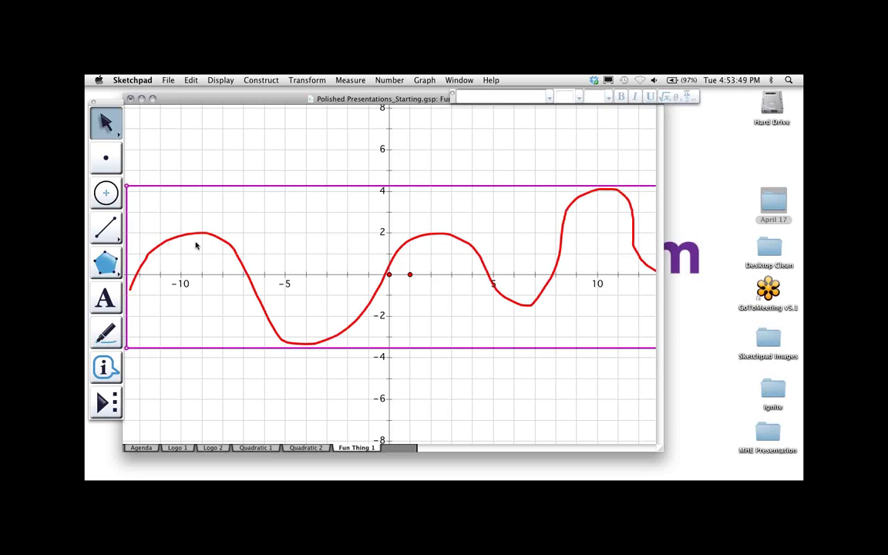
{"action": "left_click", "coordinate": [389, 80]}
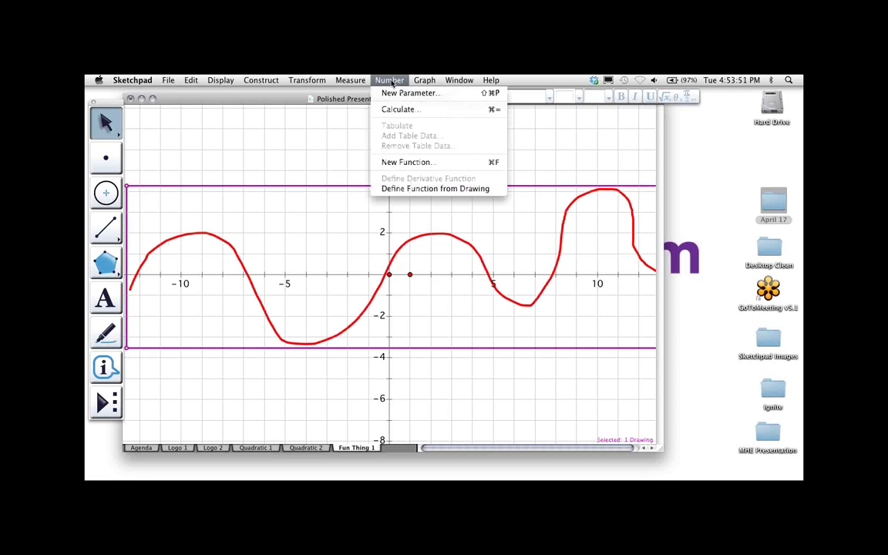
{"action": "left_click", "coordinate": [408, 189]}
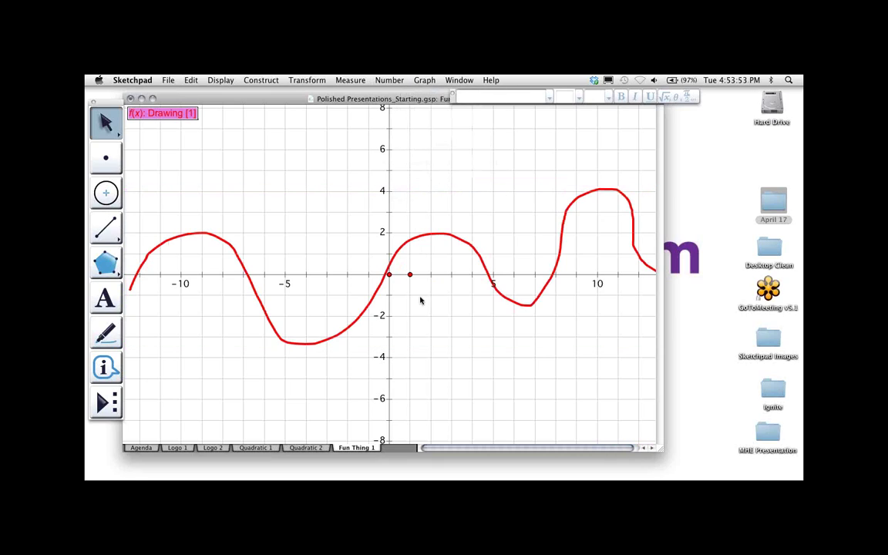
{"action": "left_click", "coordinate": [253, 145]}
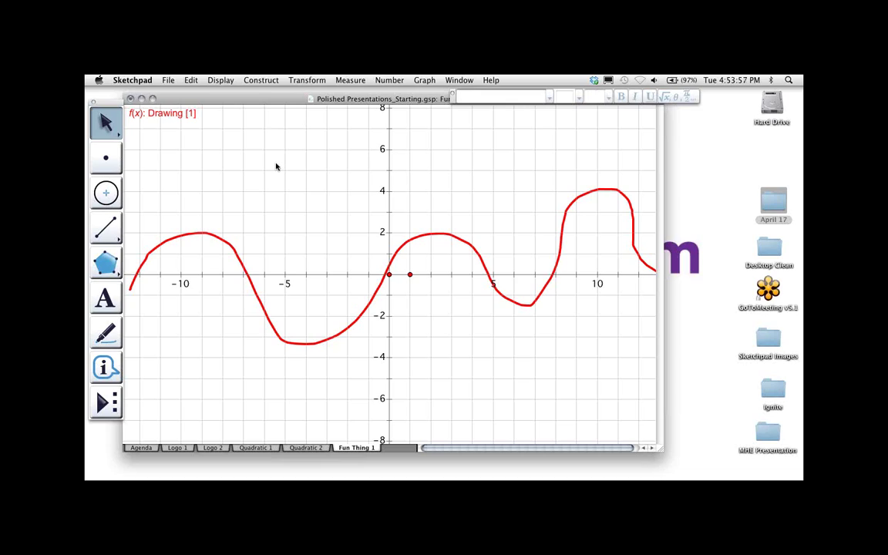
Step: Plot the new function g(x) = f(x) + 3, based on the drawn function, and deselect its plot
{"action": "left_click", "coordinate": [420, 80]}
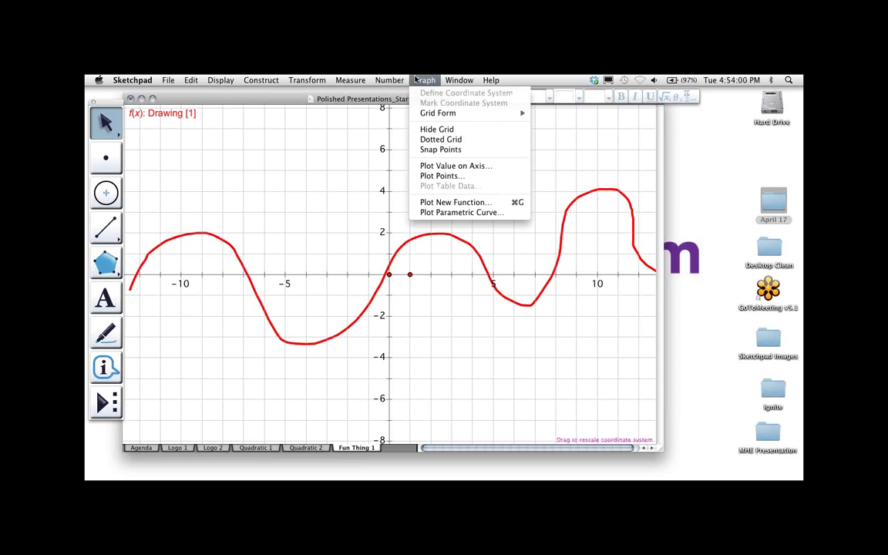
{"action": "left_click", "coordinate": [430, 204]}
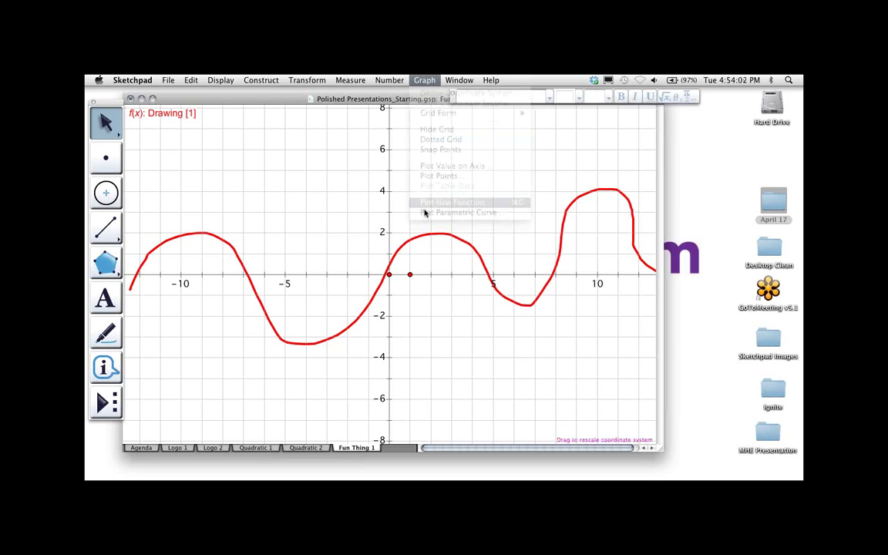
{"action": "left_click", "coordinate": [182, 117]}
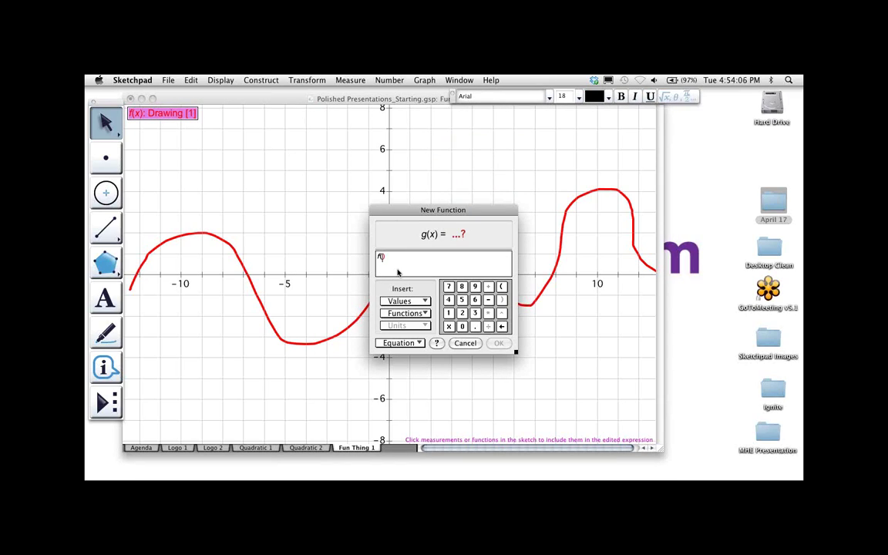
{"action": "type", "text": "x) "}
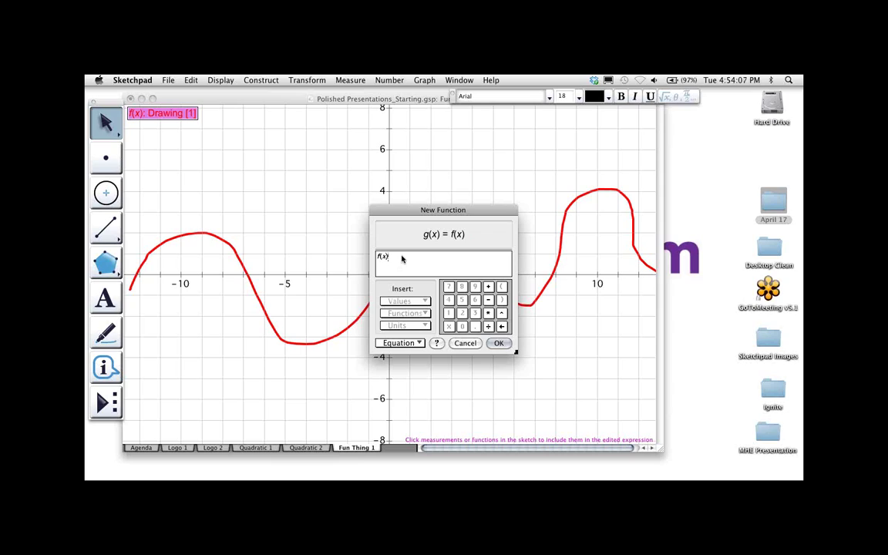
{"action": "type", "text": "+ 3"}
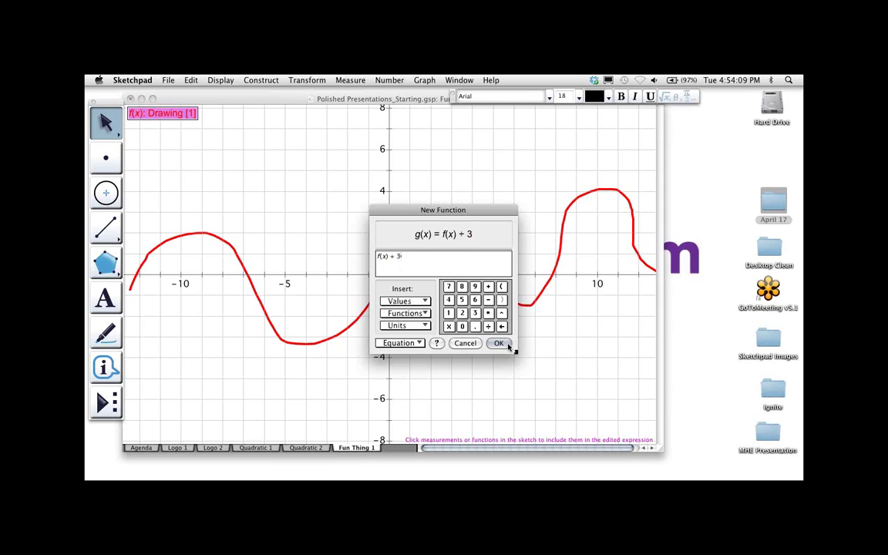
{"action": "left_click", "coordinate": [499, 343]}
{"action": "left_click", "coordinate": [313, 196]}
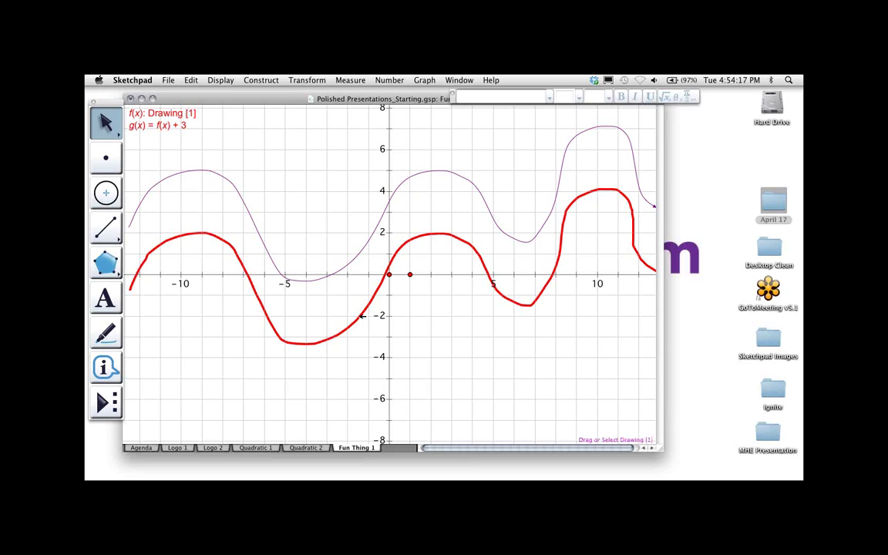
Step: Plot the new function h(x) = 2·f(x), based on the drawn function, and deselect its plot
{"action": "left_click", "coordinate": [362, 316]}
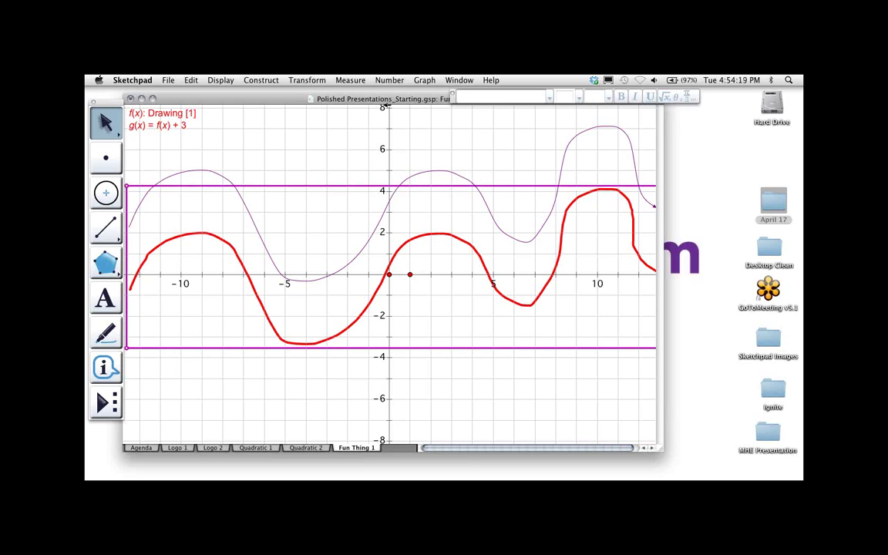
{"action": "left_click", "coordinate": [423, 80]}
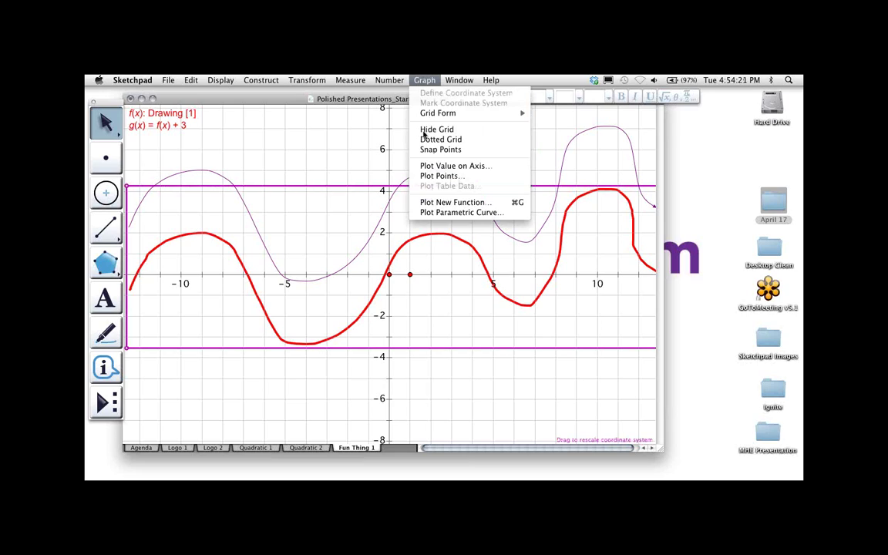
{"action": "left_click", "coordinate": [422, 202]}
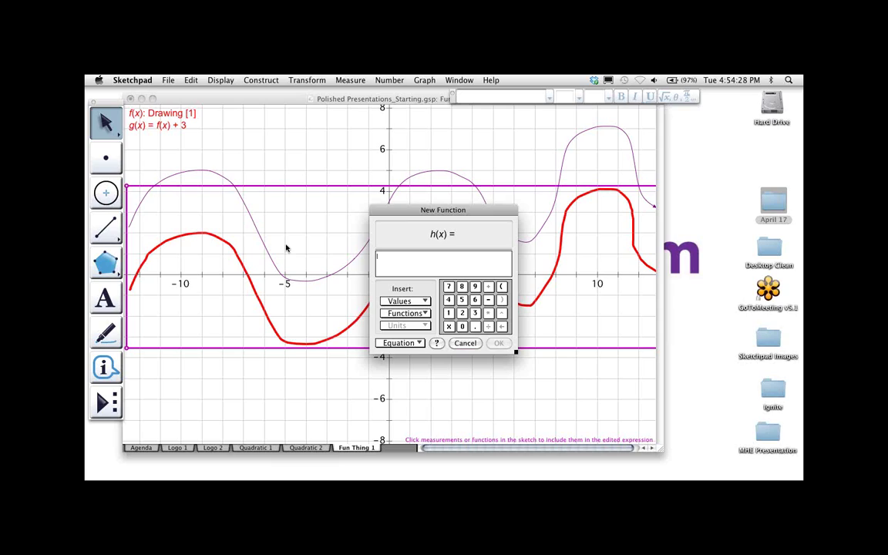
{"action": "type", "text": "2*"}
{"action": "left_click", "coordinate": [154, 114]}
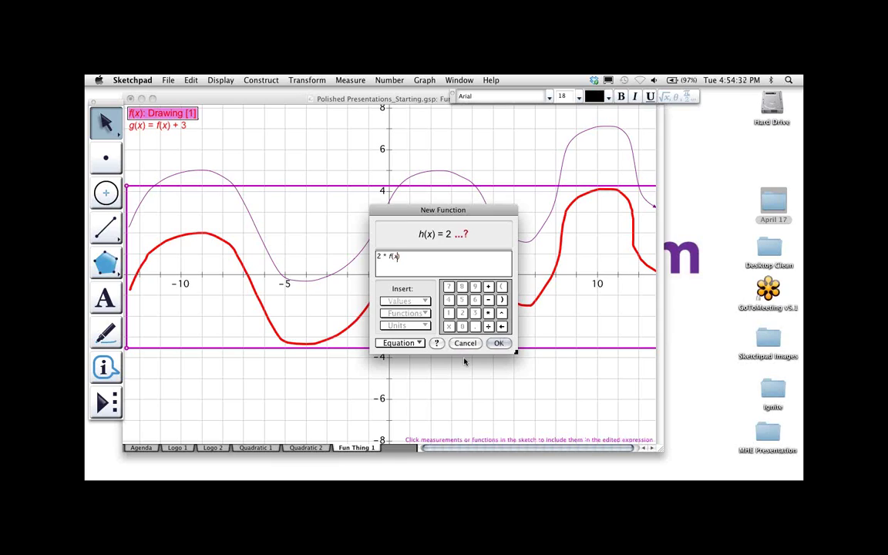
{"action": "left_click", "coordinate": [500, 344]}
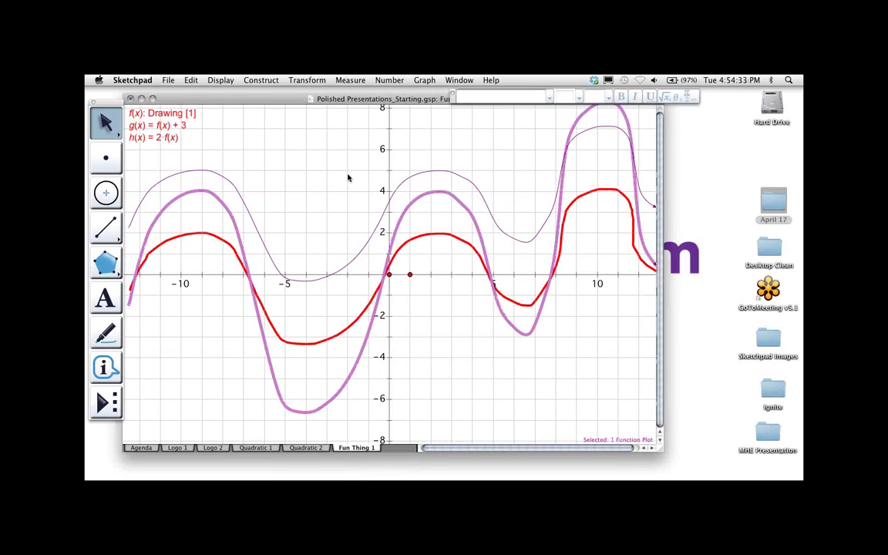
{"action": "left_click", "coordinate": [351, 181]}
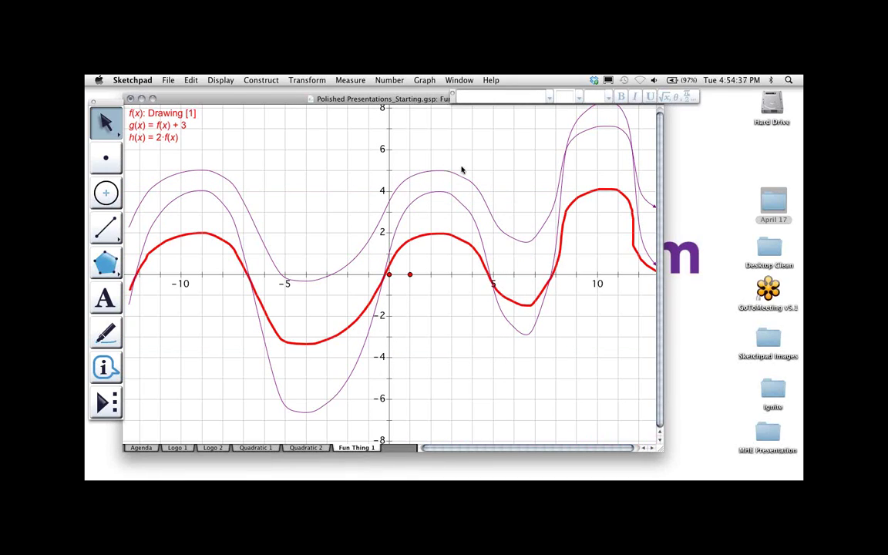
Step: Color the plot of h(x) = 2·f(x) blue, give it the Medium line style, and deselect it
{"action": "left_click", "coordinate": [454, 193]}
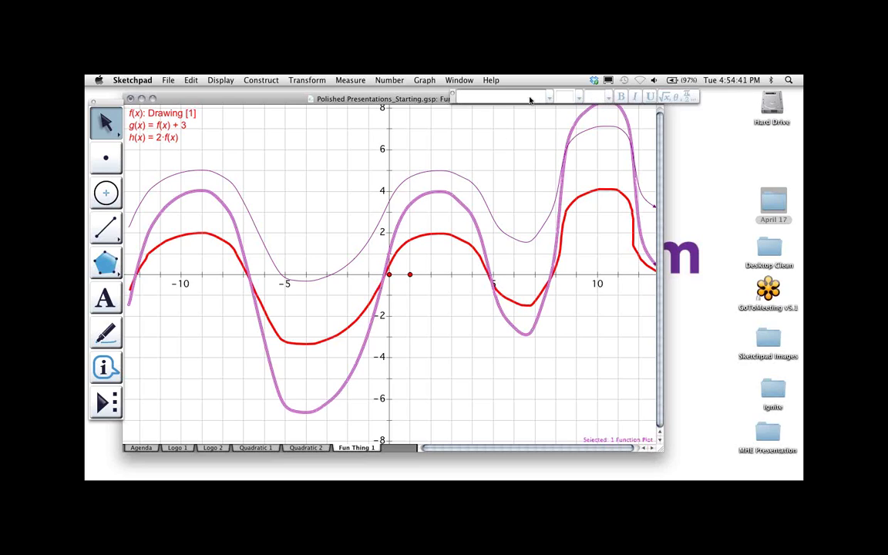
{"action": "left_click", "coordinate": [219, 80]}
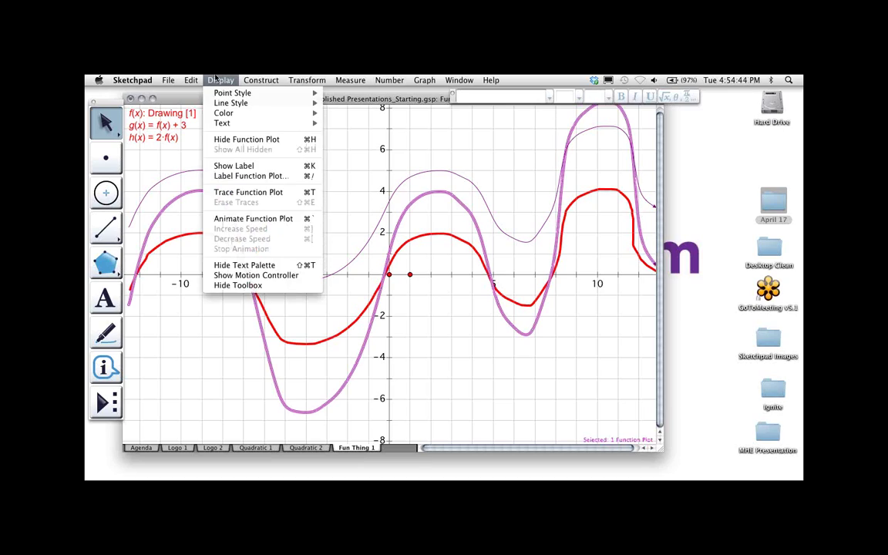
{"action": "mouse_move", "coordinate": [231, 114]}
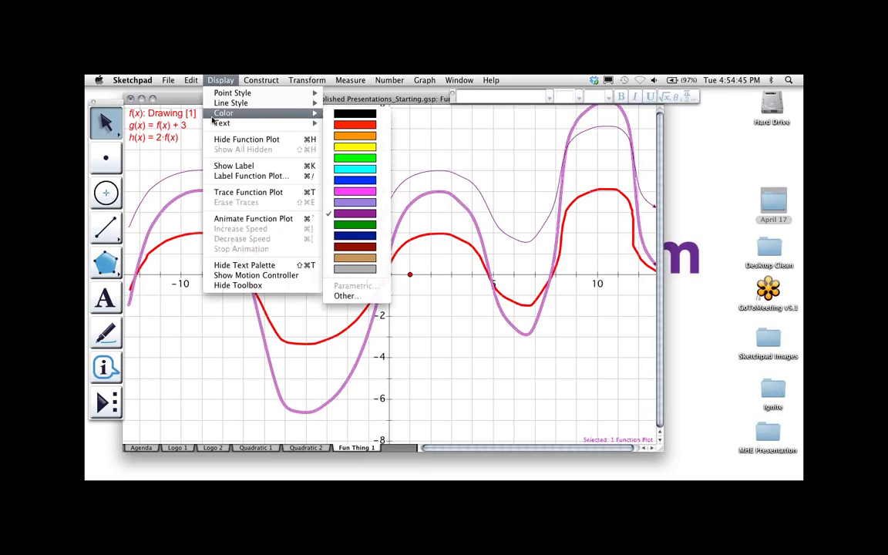
{"action": "left_click", "coordinate": [362, 182]}
{"action": "left_click", "coordinate": [170, 157]}
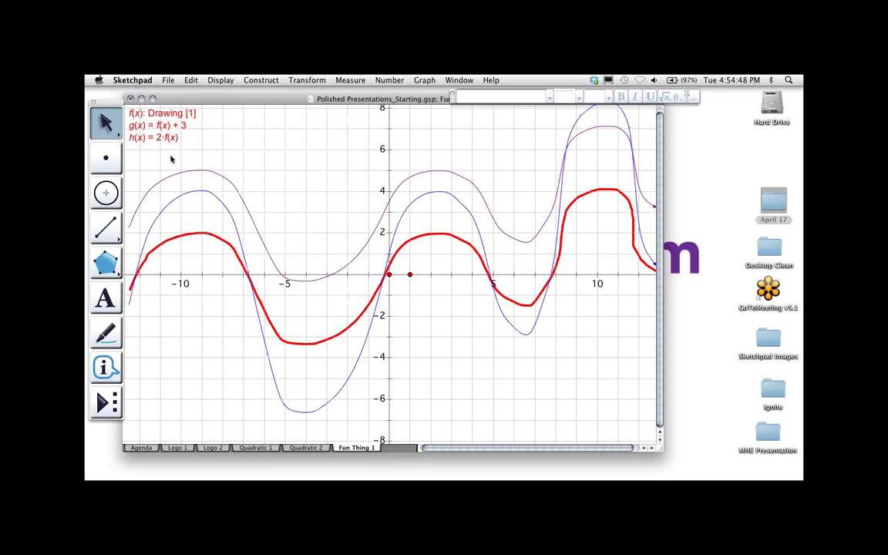
{"action": "left_click", "coordinate": [209, 191]}
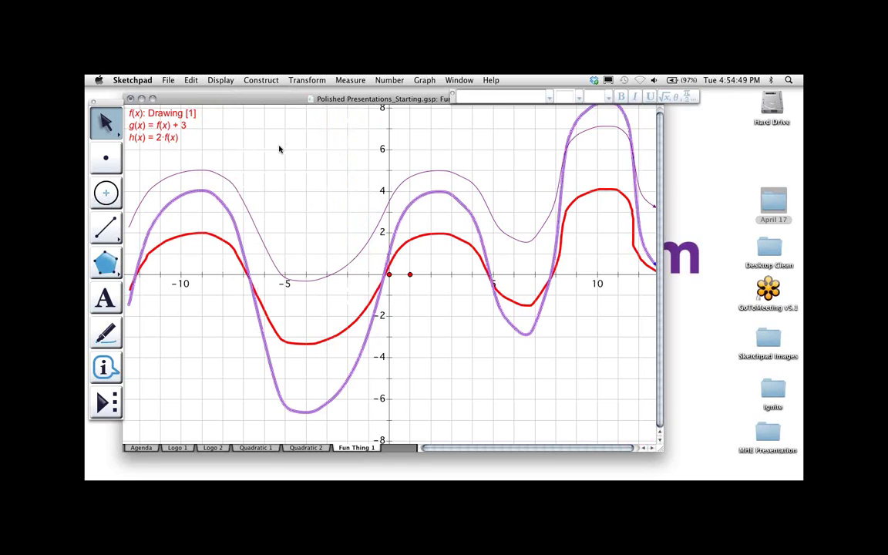
{"action": "left_click", "coordinate": [211, 80]}
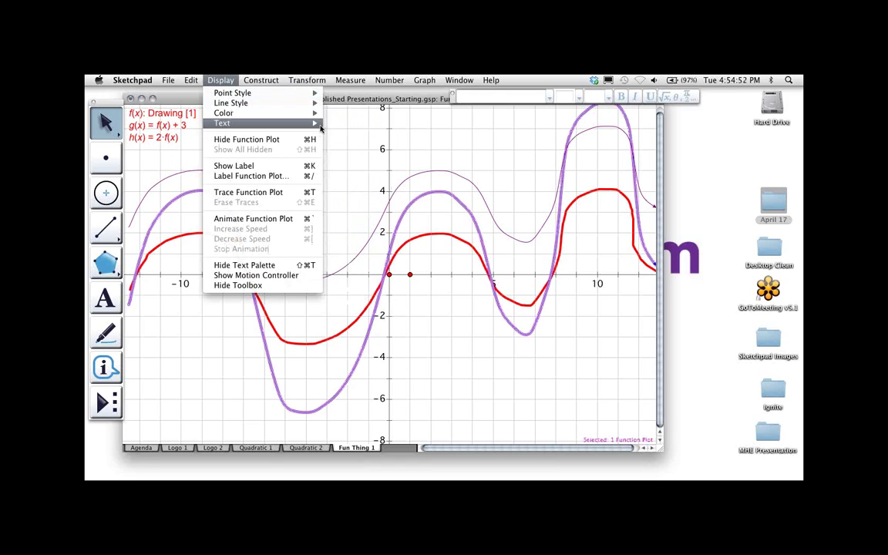
{"action": "mouse_move", "coordinate": [232, 103]}
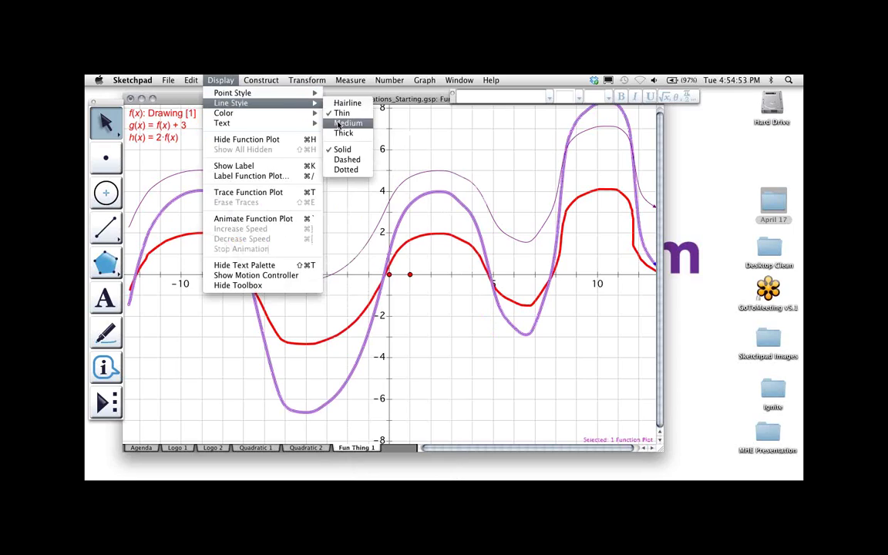
{"action": "left_click", "coordinate": [301, 122]}
{"action": "left_click", "coordinate": [288, 166]}
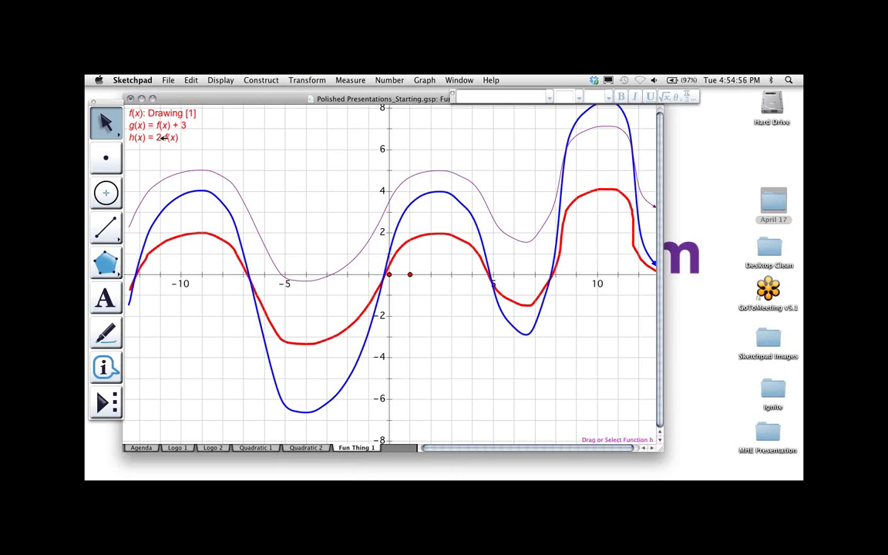
Step: Color the equation text of h(x) = 2·f(x) blue to match its plot
{"action": "left_click", "coordinate": [151, 138]}
{"action": "left_click", "coordinate": [221, 80]}
{"action": "left_click", "coordinate": [222, 80]}
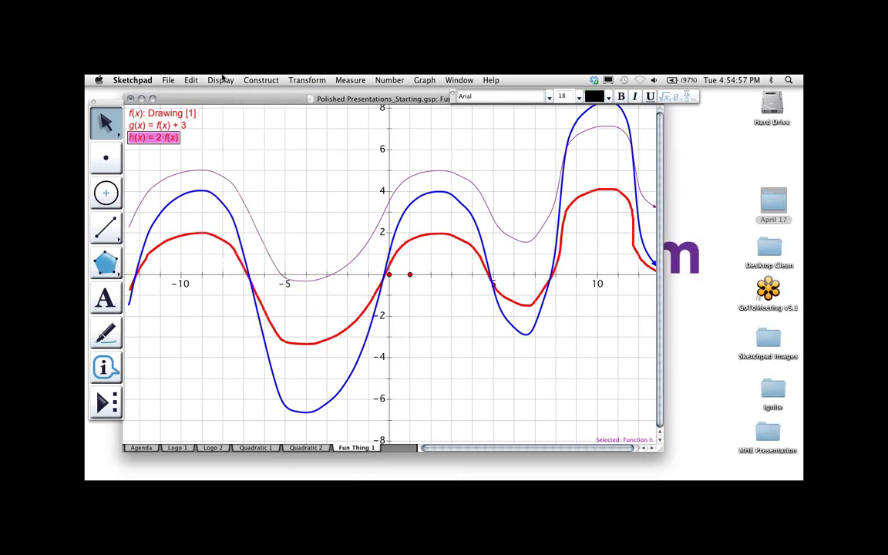
{"action": "left_click", "coordinate": [610, 98]}
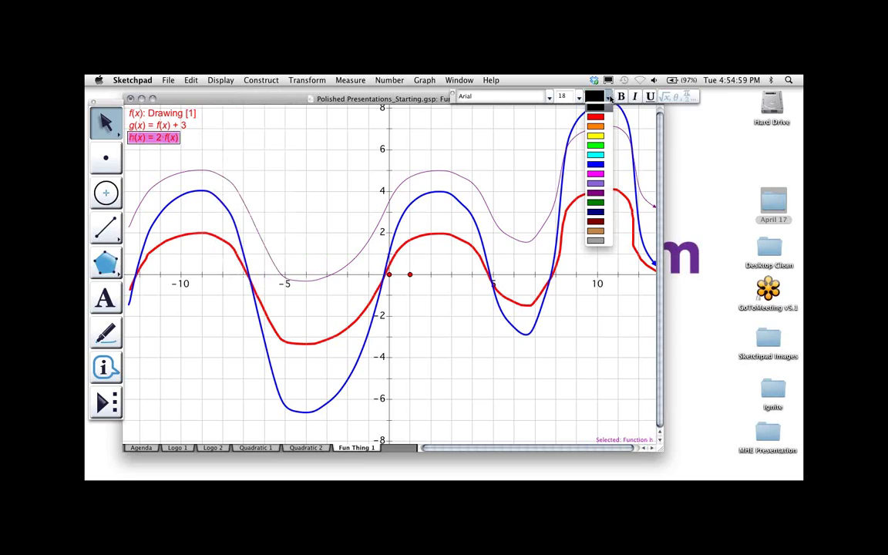
{"action": "left_click", "coordinate": [448, 161]}
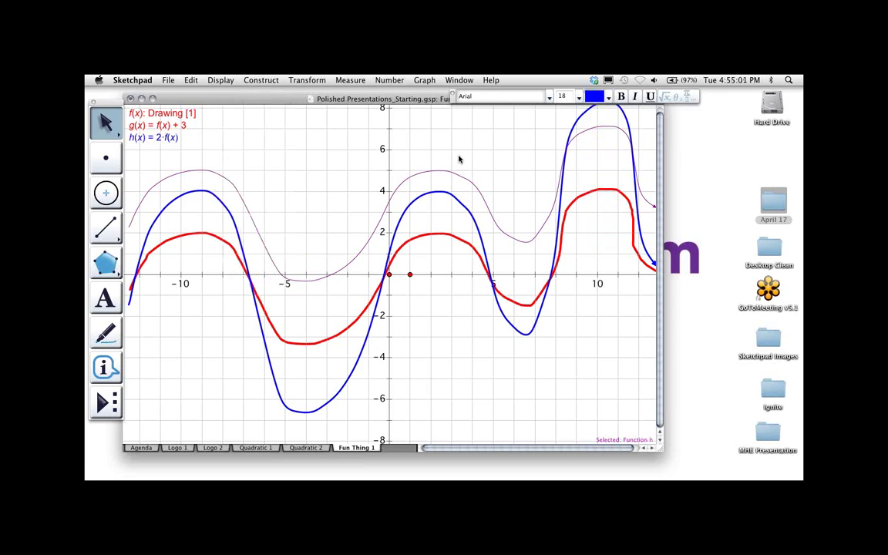
Step: Color the plot of g(x) = f(x) + 3 light purple and give it the Medium line style
{"action": "left_click", "coordinate": [458, 177]}
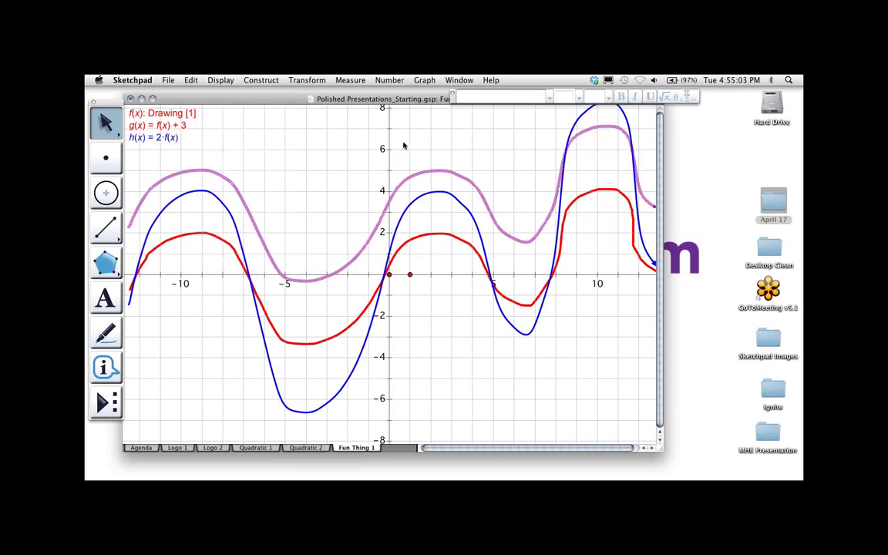
{"action": "left_click", "coordinate": [220, 81]}
{"action": "mouse_move", "coordinate": [222, 116]}
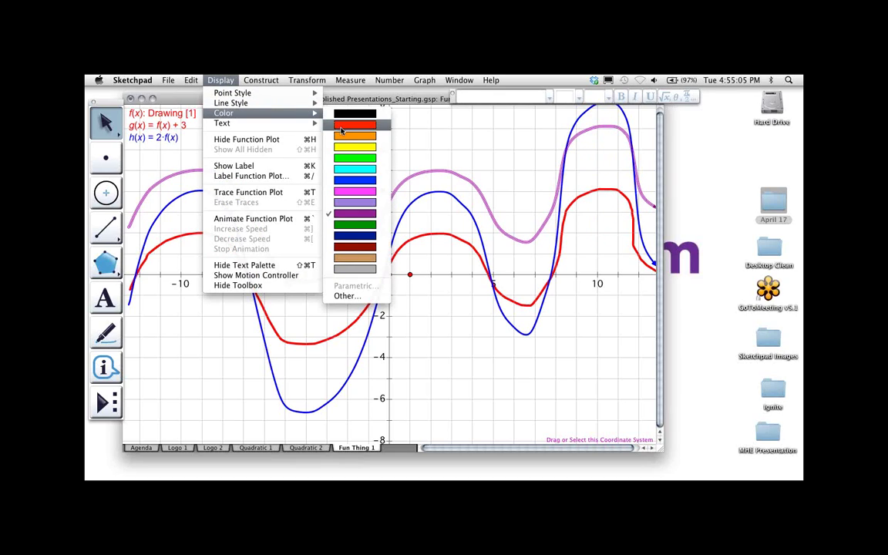
{"action": "left_click", "coordinate": [352, 204]}
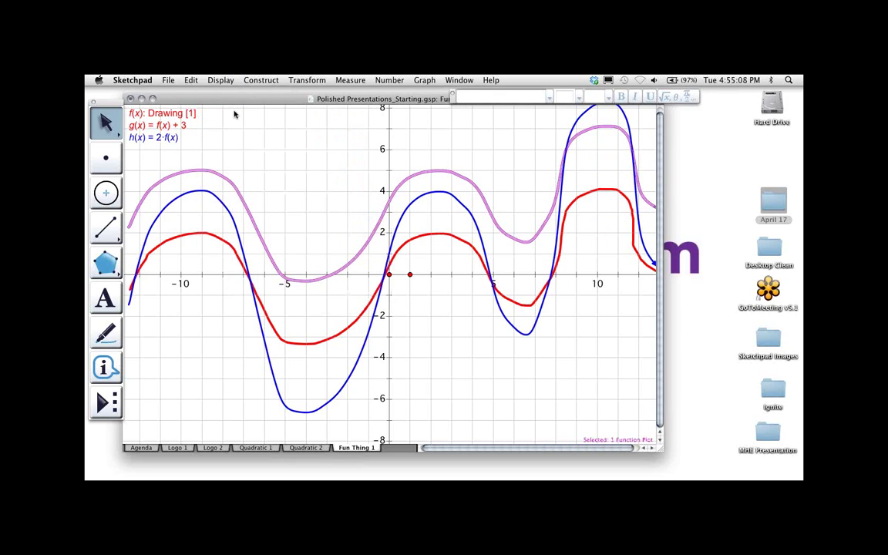
{"action": "left_click", "coordinate": [220, 80]}
{"action": "mouse_move", "coordinate": [222, 105]}
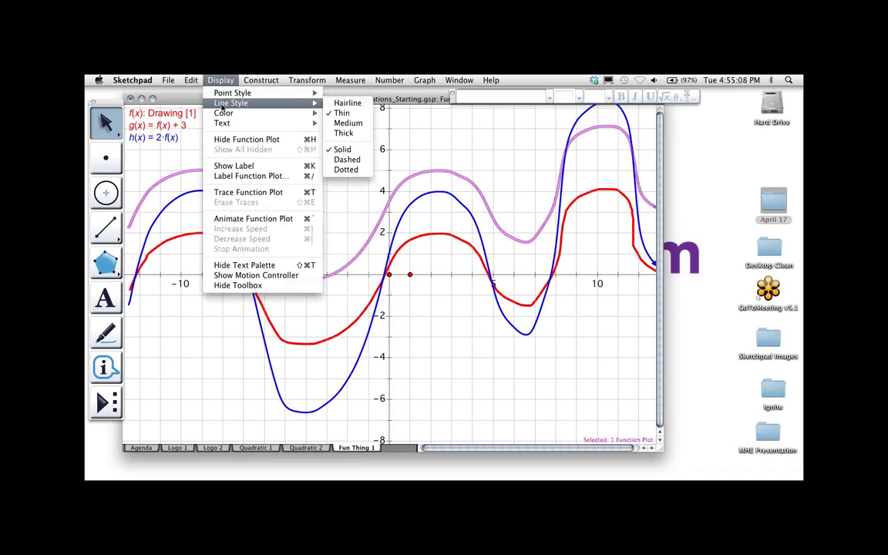
{"action": "left_click", "coordinate": [332, 125]}
Step: Color the equation text of g(x) = f(x) + 3 light purple to match its plot, and deselect it
{"action": "left_click", "coordinate": [158, 124]}
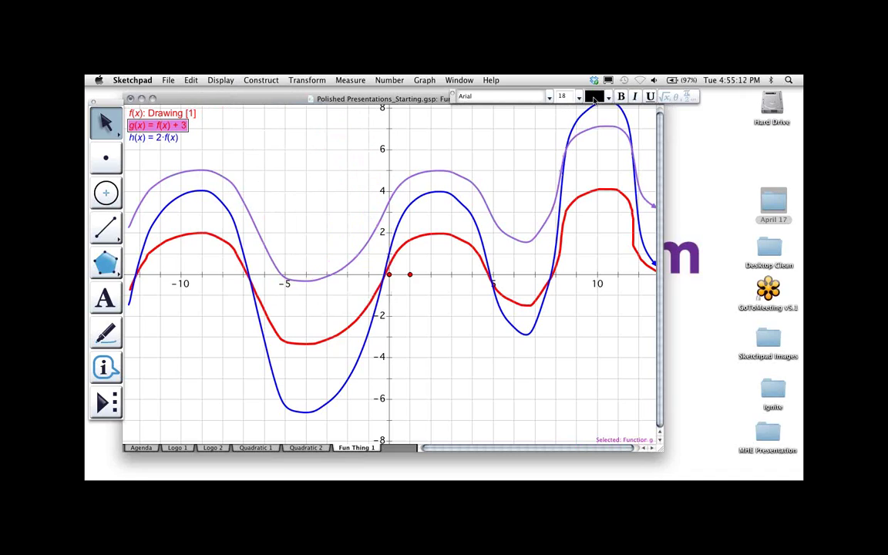
{"action": "left_click", "coordinate": [594, 97]}
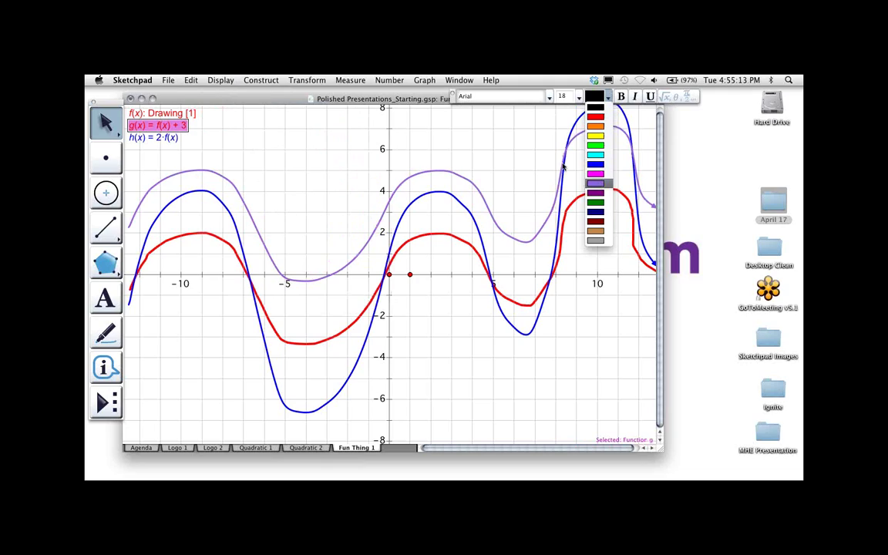
{"action": "left_click", "coordinate": [595, 183]}
{"action": "left_click", "coordinate": [521, 189]}
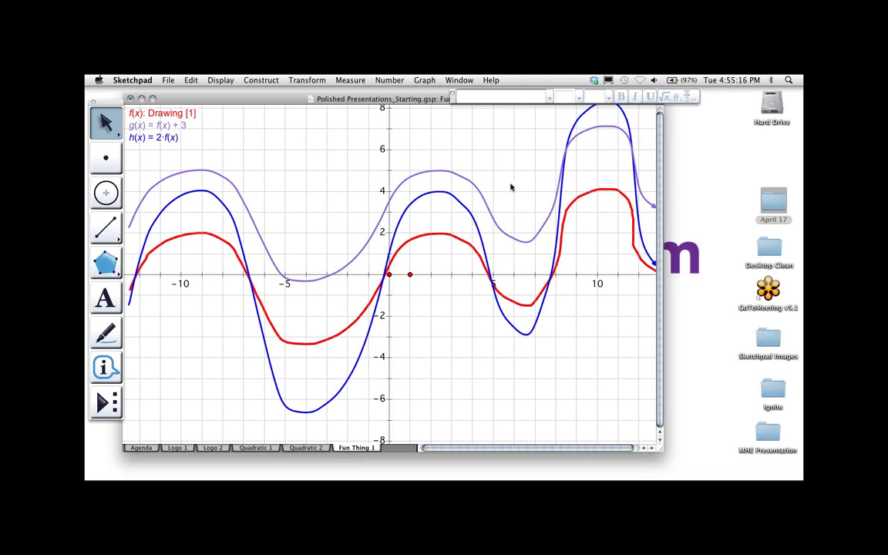
Step: Add a blank page named Fun Thing 2 to the document
{"action": "left_click", "coordinate": [171, 80]}
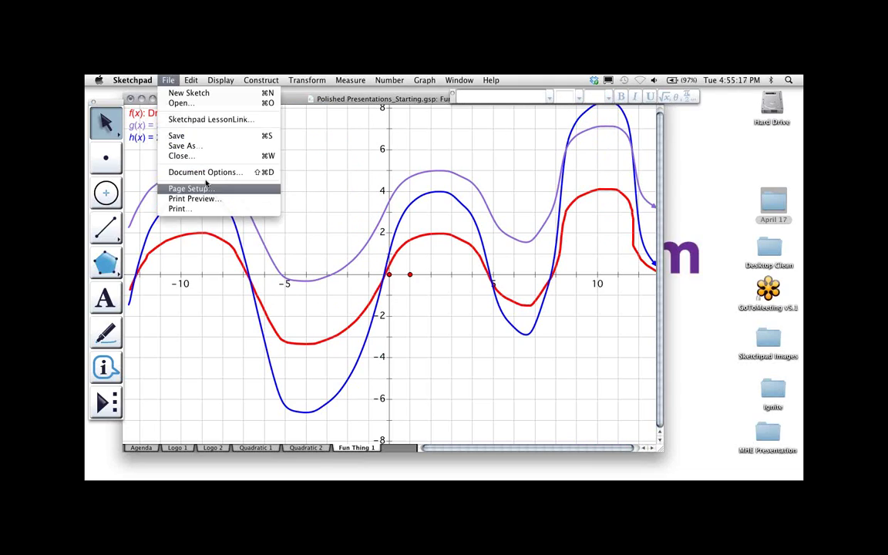
{"action": "left_click", "coordinate": [200, 173]}
{"action": "left_click", "coordinate": [494, 282]}
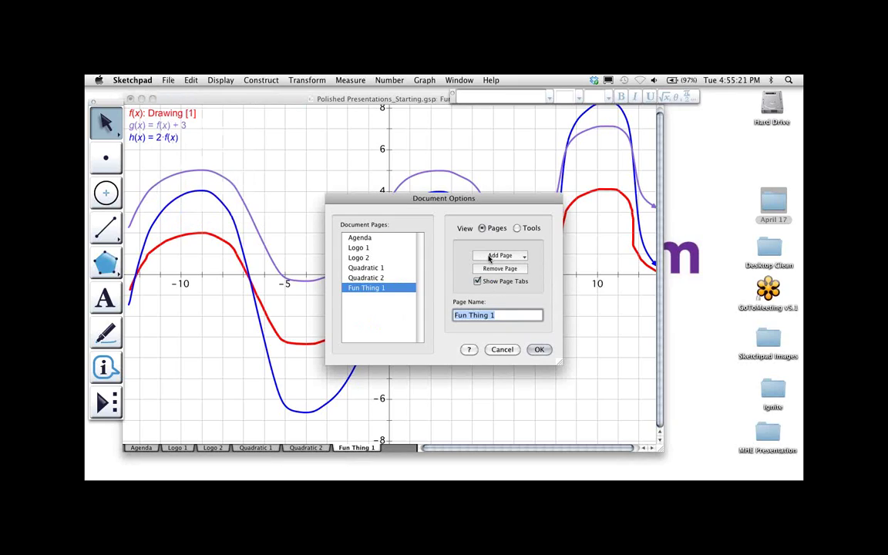
{"action": "left_click", "coordinate": [498, 256]}
{"action": "left_click", "coordinate": [491, 268]}
{"action": "type", "text": "Fun Thi"}
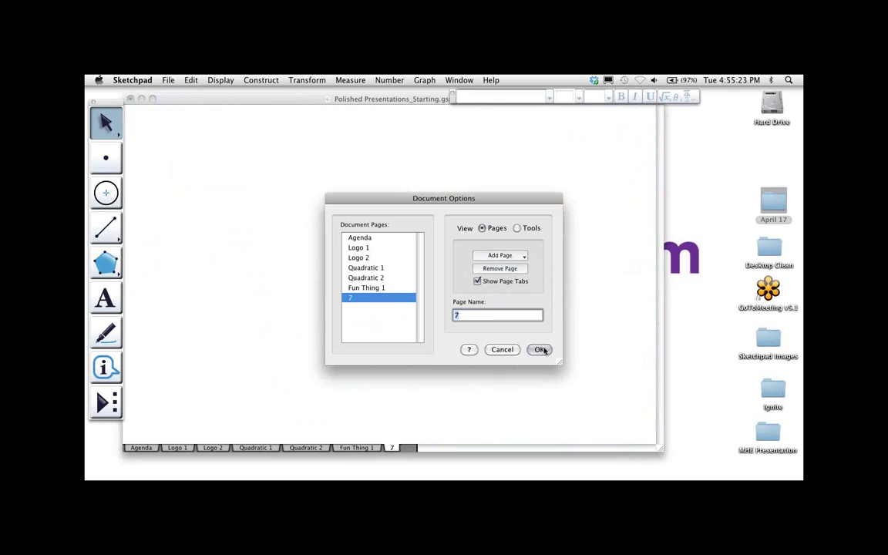
{"action": "type", "text": "ng 2"}
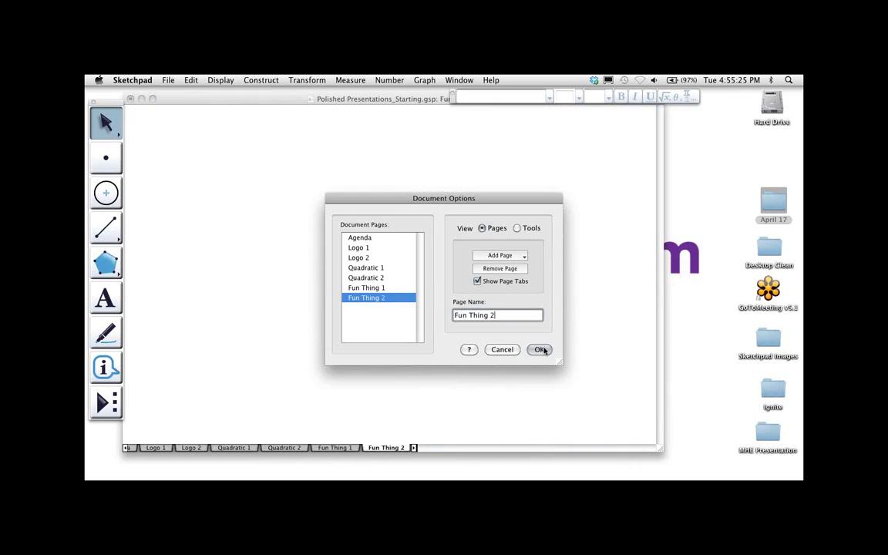
{"action": "left_click", "coordinate": [540, 349]}
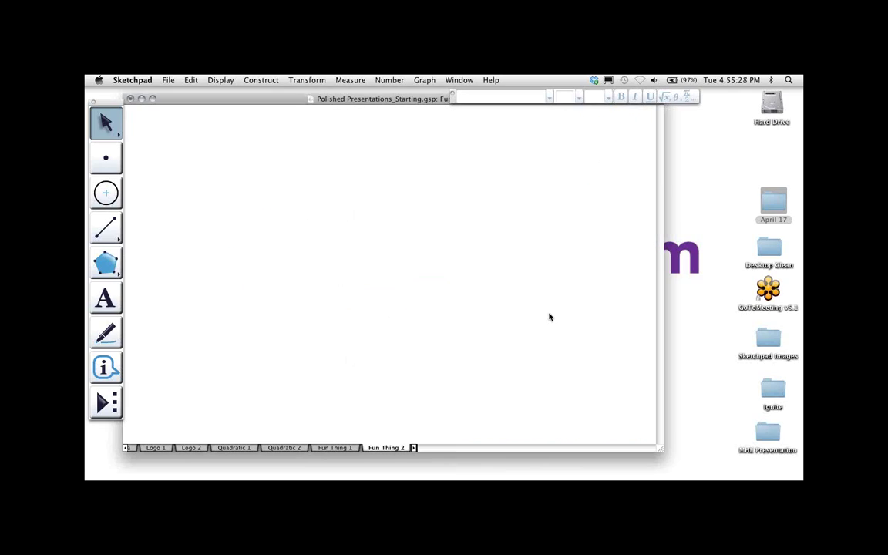
Step: Widen the sketch window slightly and plot the new function f(x) = sin(x) + cos(1.5·x), switching the angle units to radians
{"action": "left_click_drag", "start_coordinate": [660, 449], "coordinate": [680, 449]}
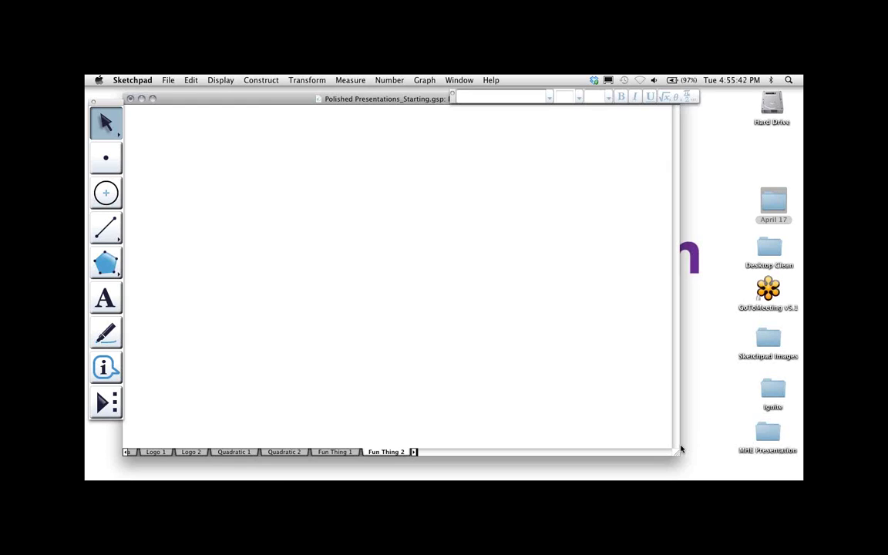
{"action": "left_click", "coordinate": [417, 79]}
{"action": "left_click", "coordinate": [439, 202]}
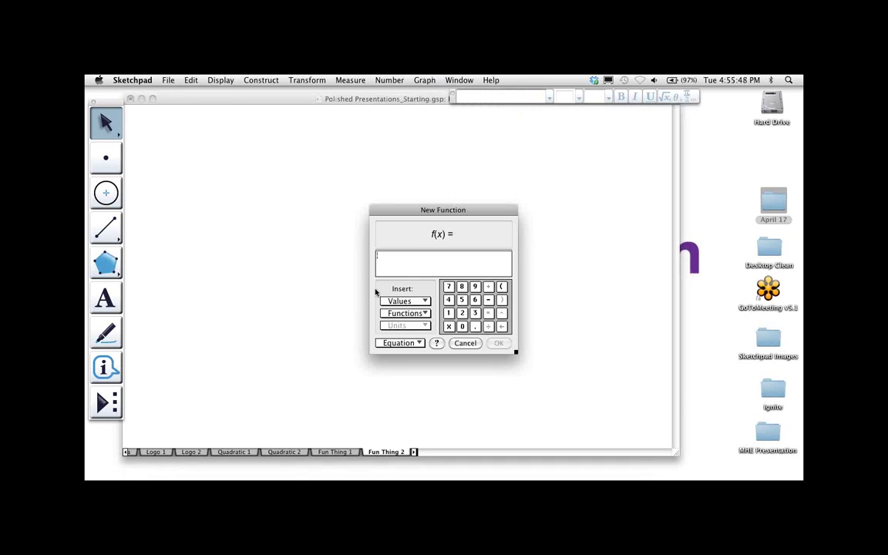
{"action": "type", "text": "sin(x)"}
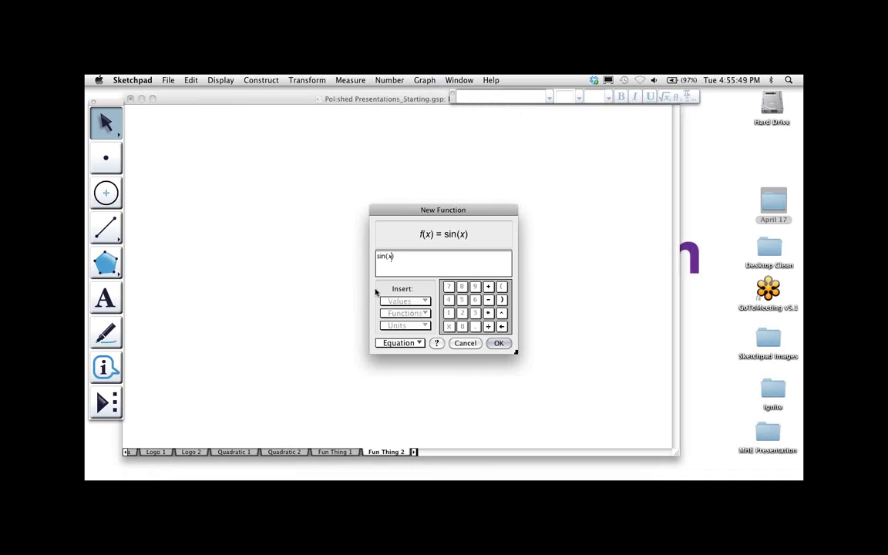
{"action": "type", "text": " + "}
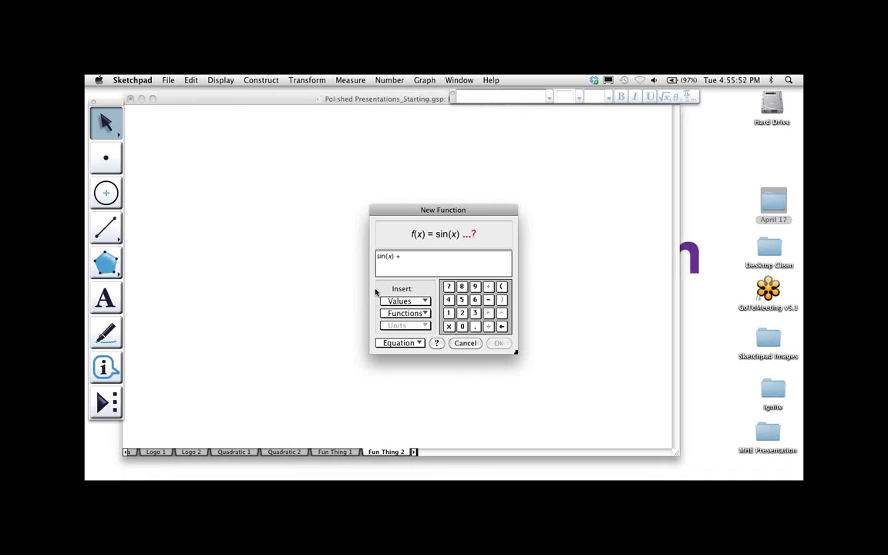
{"action": "type", "text": "cos(1.5 "}
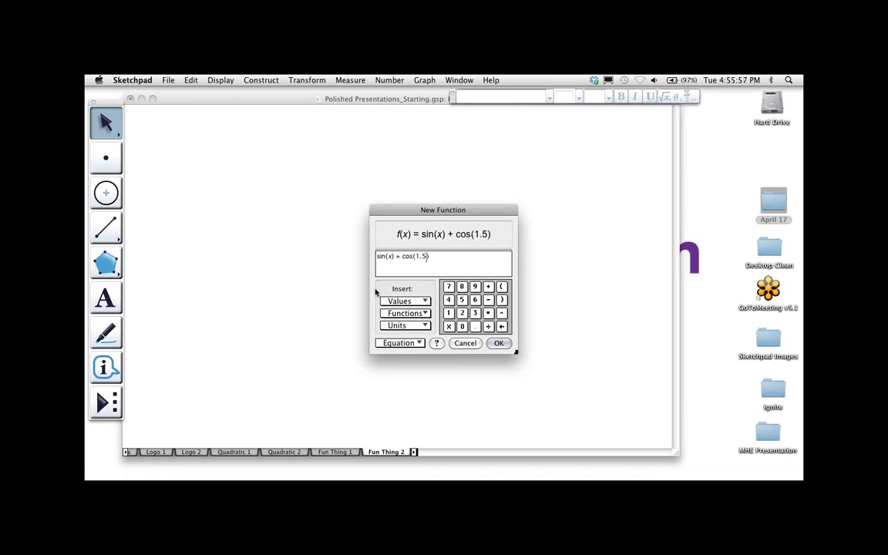
{"action": "type", "text": "* x"}
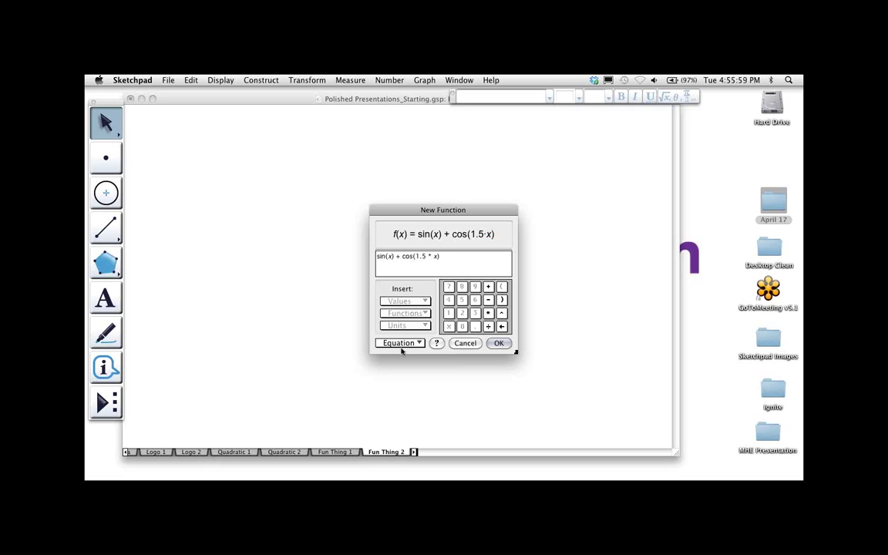
{"action": "left_click", "coordinate": [498, 343]}
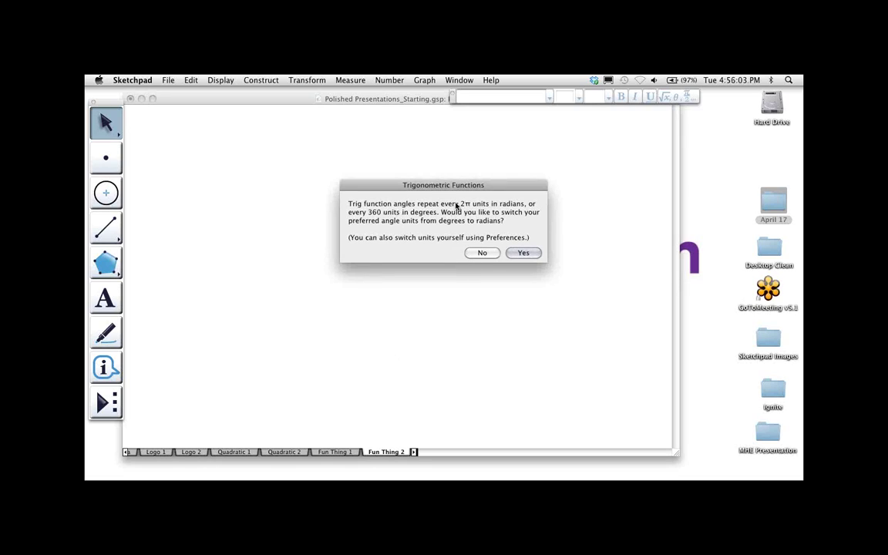
{"action": "left_click", "coordinate": [522, 254]}
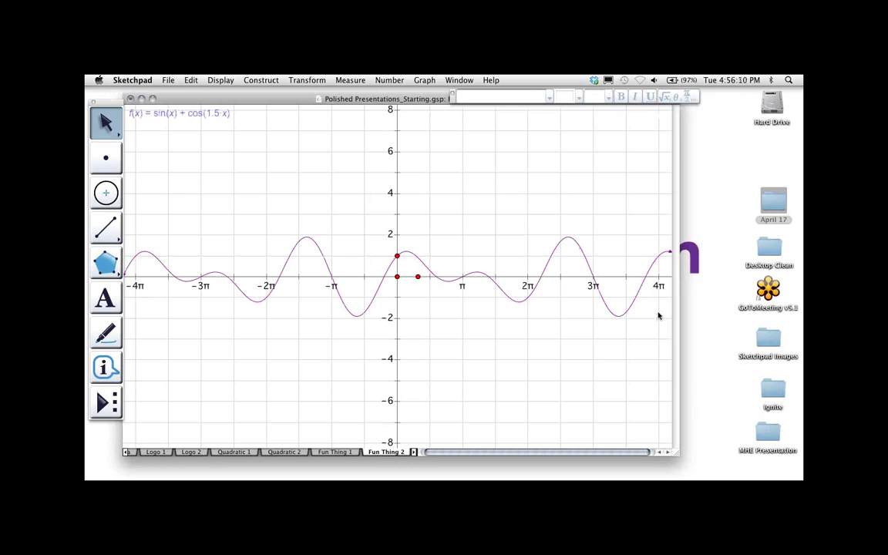
Step: Color the equation text of f(x) = sin(x) + cos(1.5·x) black and move it slightly inward from the sketch's corner
{"action": "left_click", "coordinate": [223, 112]}
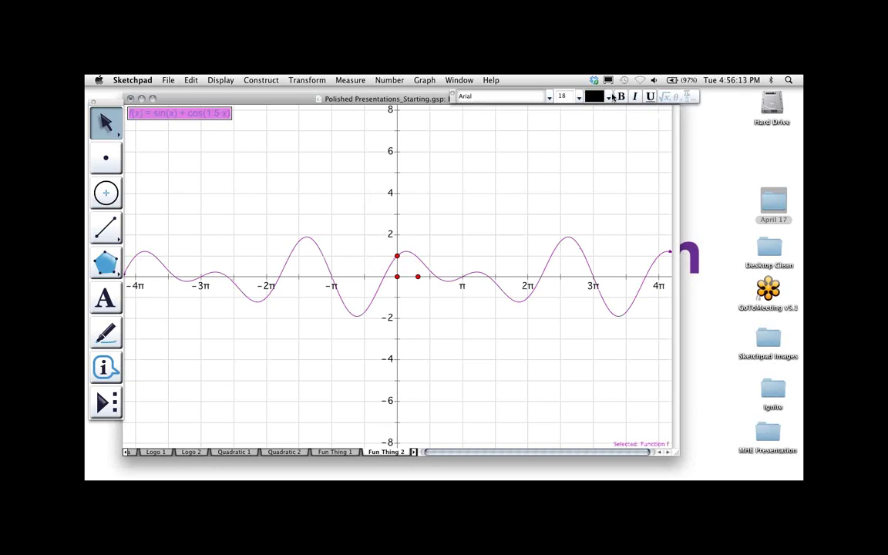
{"action": "left_click", "coordinate": [607, 98]}
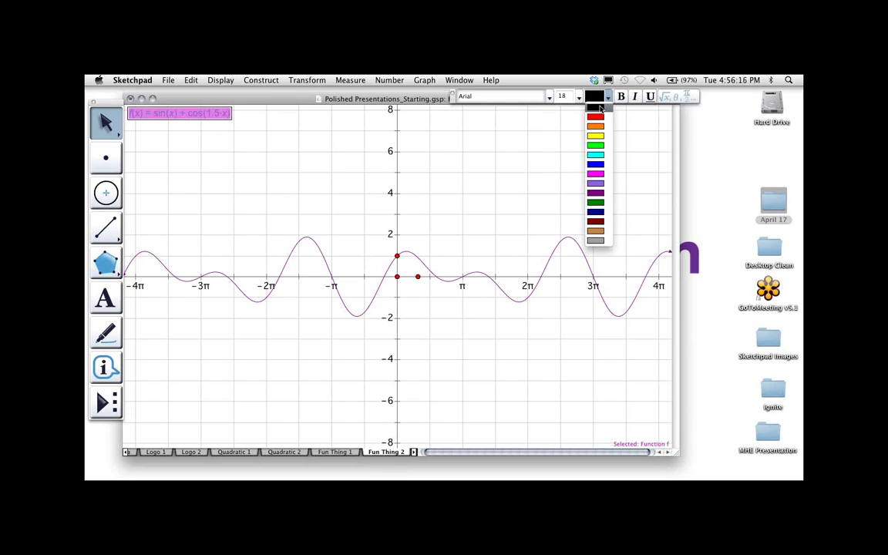
{"action": "left_click", "coordinate": [600, 108]}
{"action": "left_click", "coordinate": [459, 123]}
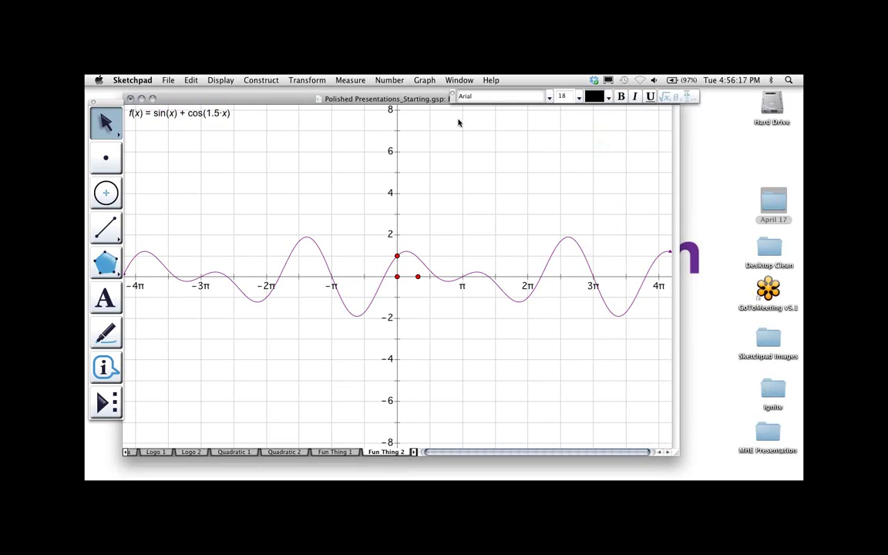
{"action": "left_click_drag", "start_coordinate": [209, 116], "coordinate": [227, 129]}
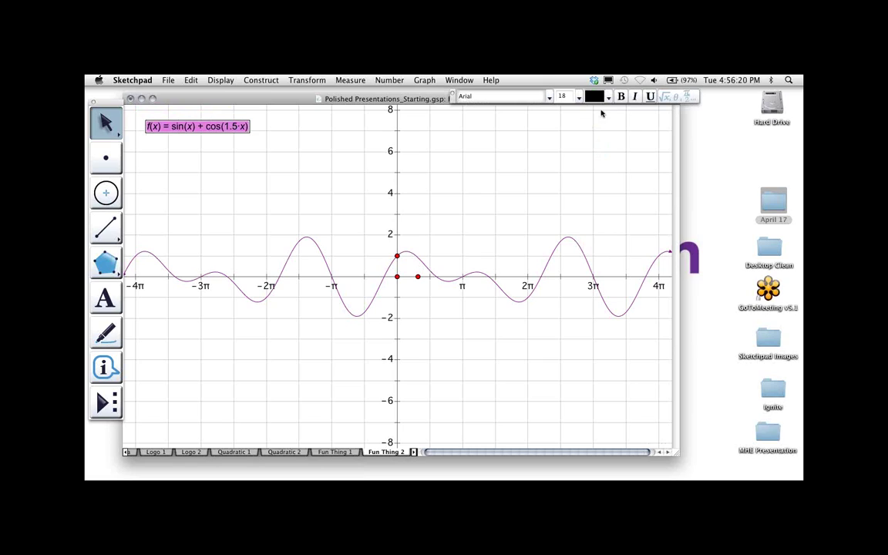
Step: Set the equation text of f(x) = sin(x) + cos(1.5·x) to font size 24 and deselect it
{"action": "left_click", "coordinate": [580, 96]}
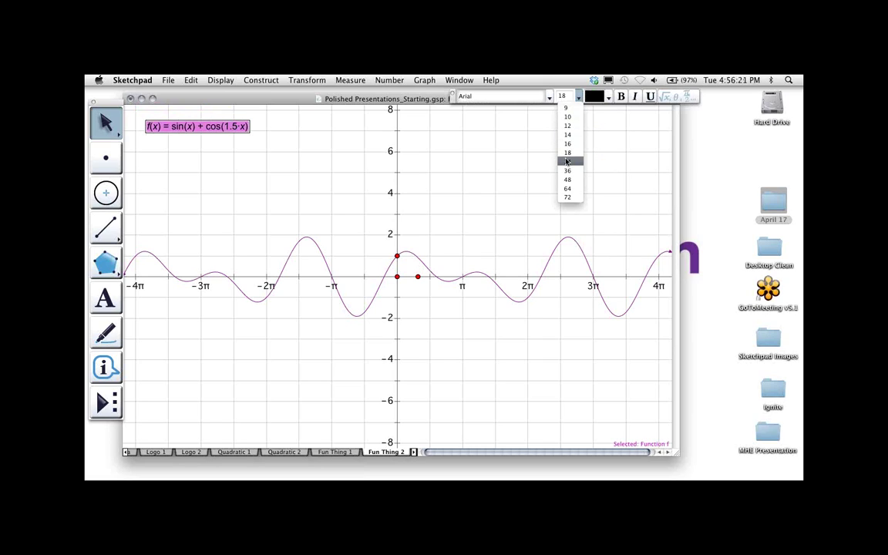
{"action": "left_click", "coordinate": [513, 145]}
{"action": "left_click", "coordinate": [286, 157]}
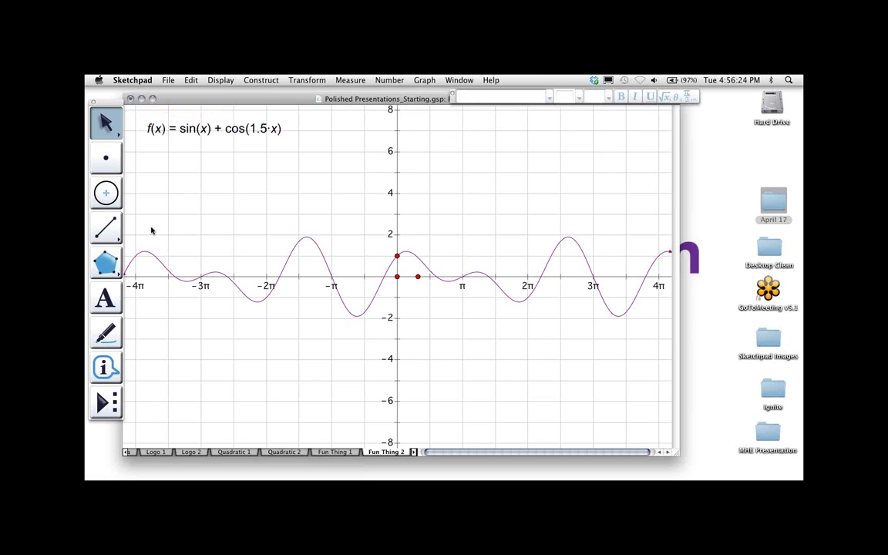
Step: Construct a line through two points on the function plot, near its peak between −2π and −π, and deselect it
{"action": "left_click", "coordinate": [108, 231]}
{"action": "left_click_drag", "start_coordinate": [109, 234], "coordinate": [206, 230]}
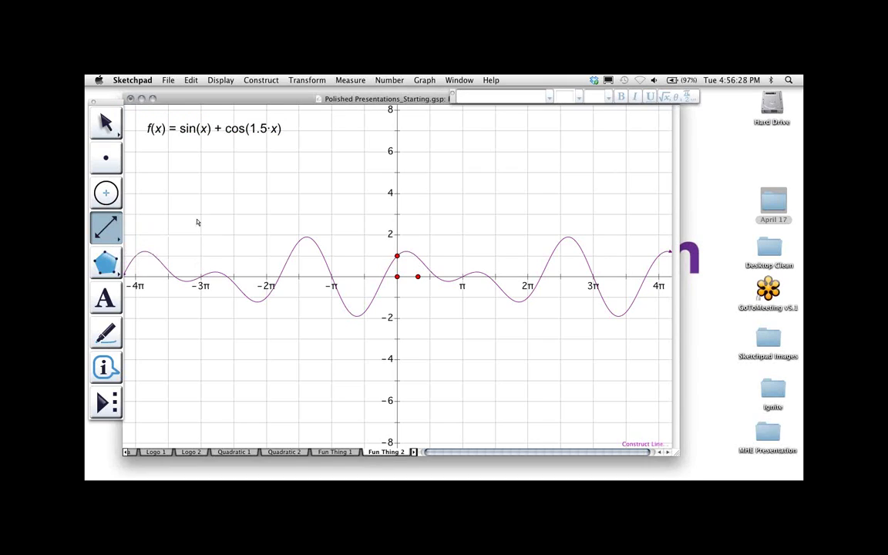
{"action": "left_click", "coordinate": [287, 257]}
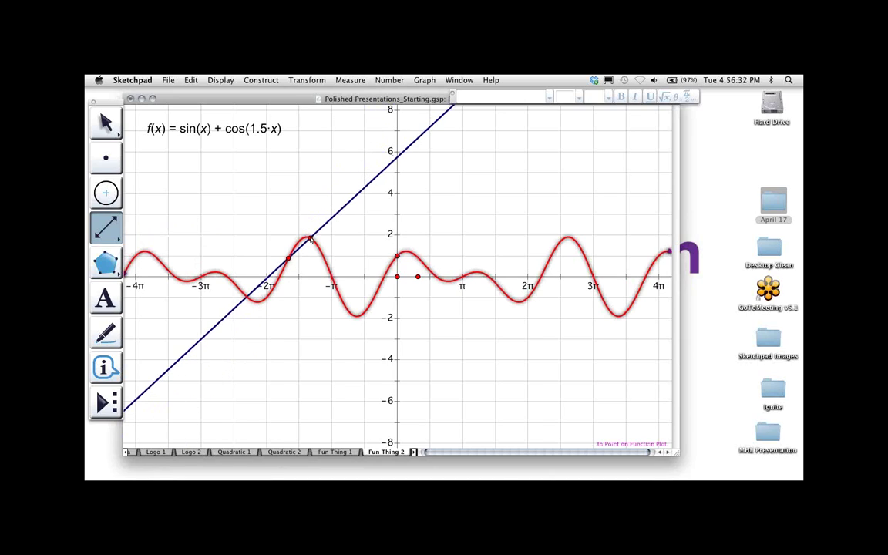
{"action": "left_click", "coordinate": [309, 240]}
{"action": "left_click", "coordinate": [106, 112]}
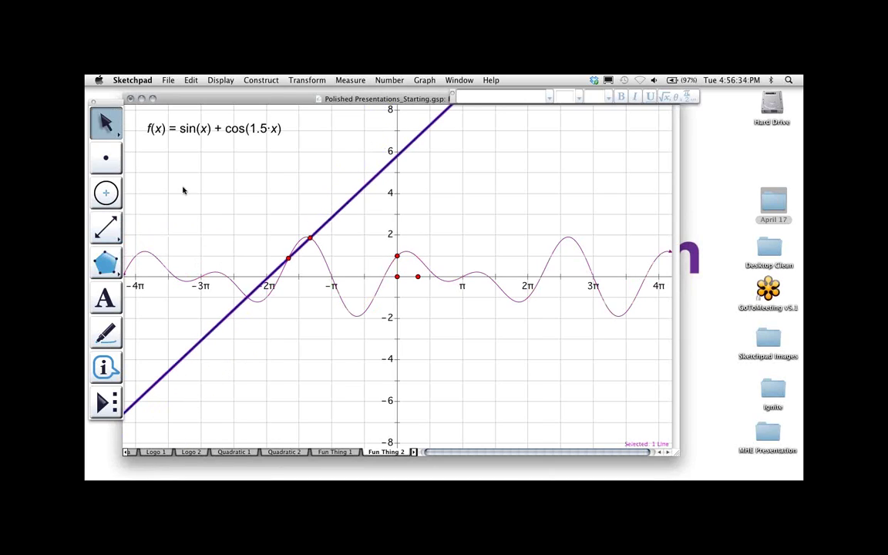
{"action": "left_click", "coordinate": [205, 181]}
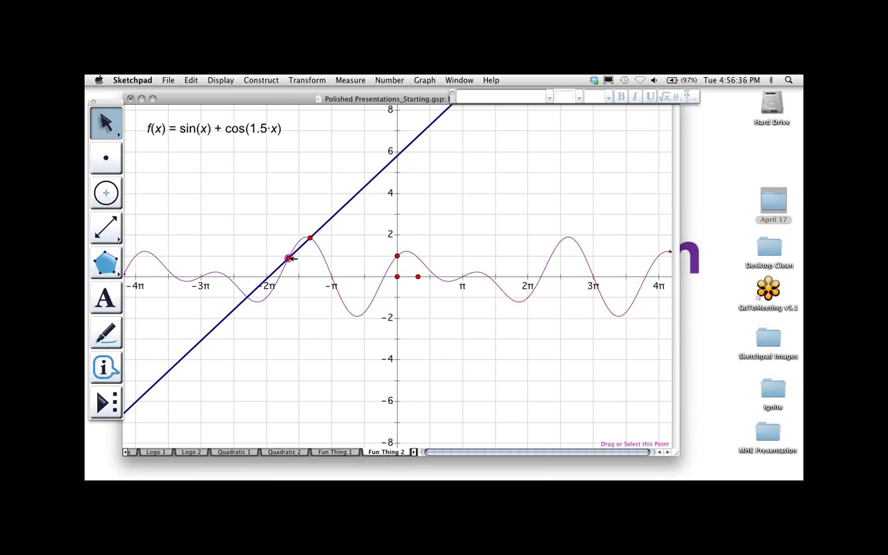
Step: Create an action button animating the line's two points bidirectionally along the plot, both at fast speed, and test-run it
{"action": "left_click", "coordinate": [310, 239]}
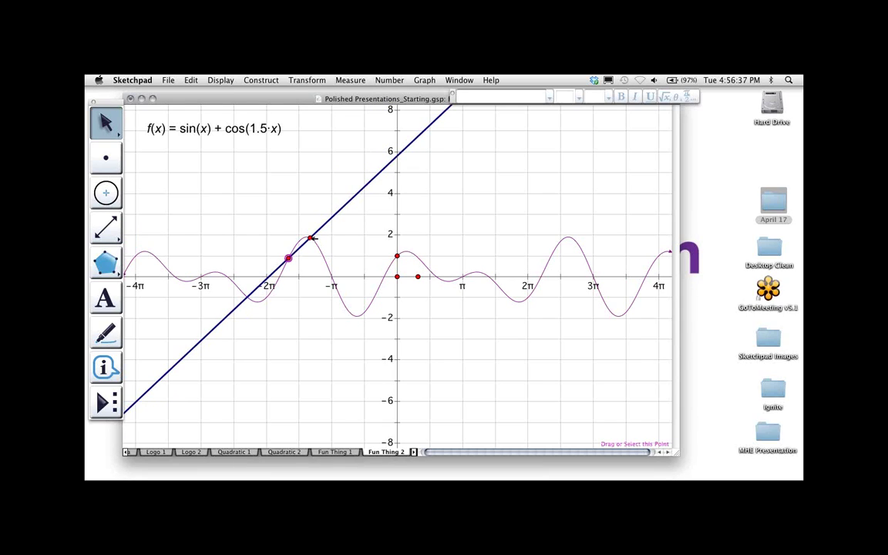
{"action": "left_click", "coordinate": [190, 80]}
{"action": "mouse_move", "coordinate": [198, 167]}
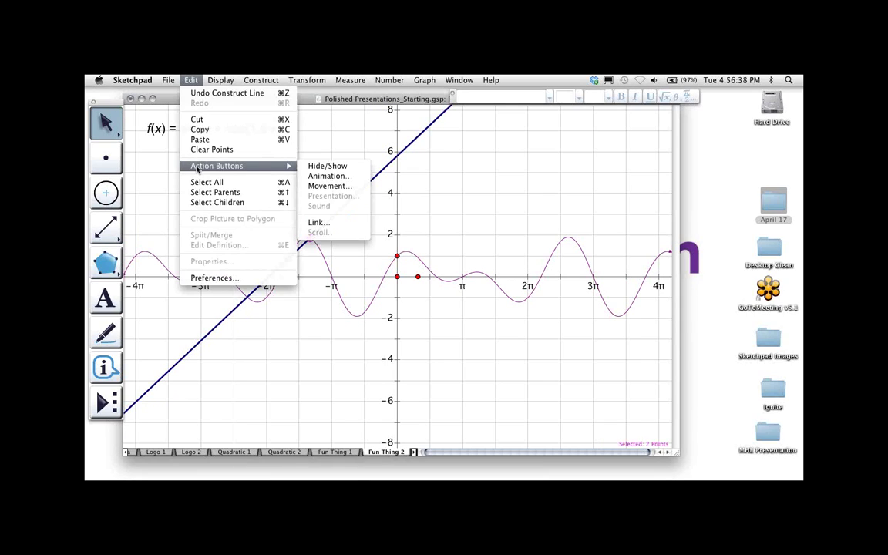
{"action": "left_click", "coordinate": [313, 176]}
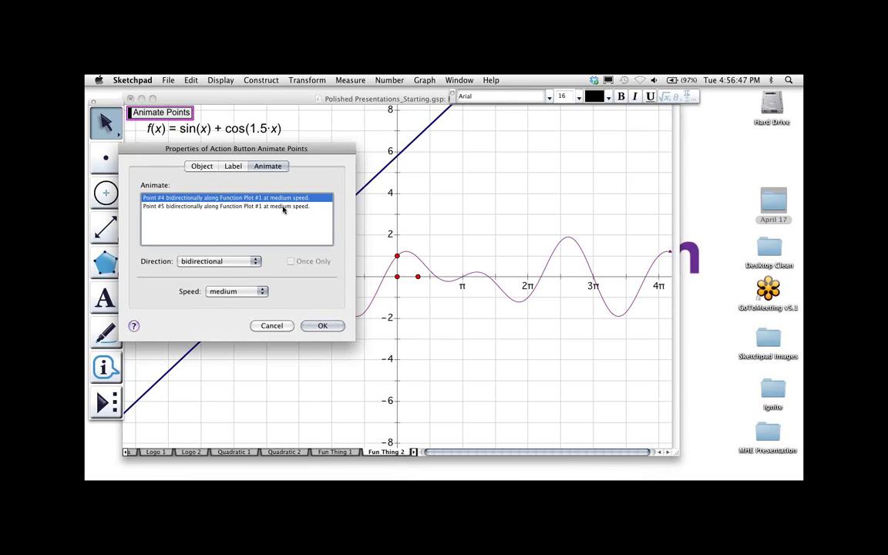
{"action": "left_click", "coordinate": [249, 291]}
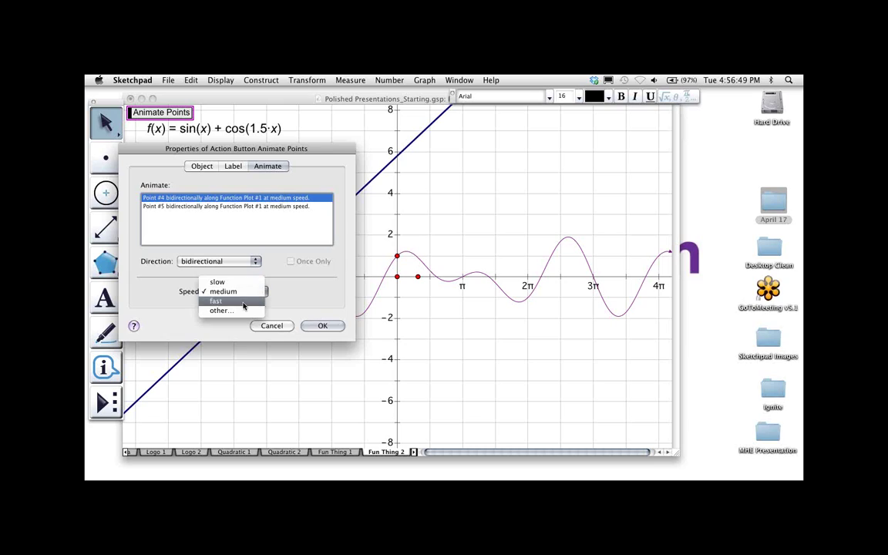
{"action": "left_click", "coordinate": [222, 301]}
{"action": "left_click", "coordinate": [262, 208]}
{"action": "left_click", "coordinate": [233, 292]}
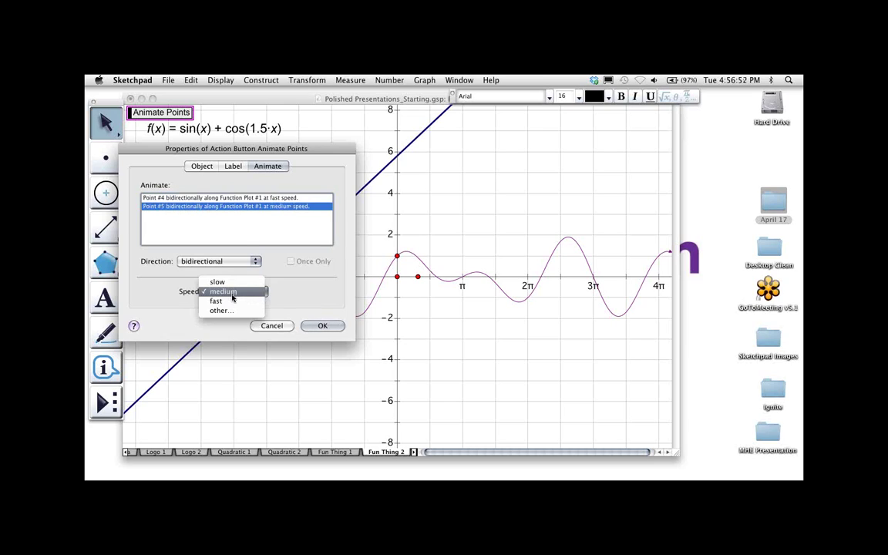
{"action": "left_click", "coordinate": [222, 300]}
{"action": "left_click", "coordinate": [322, 326]}
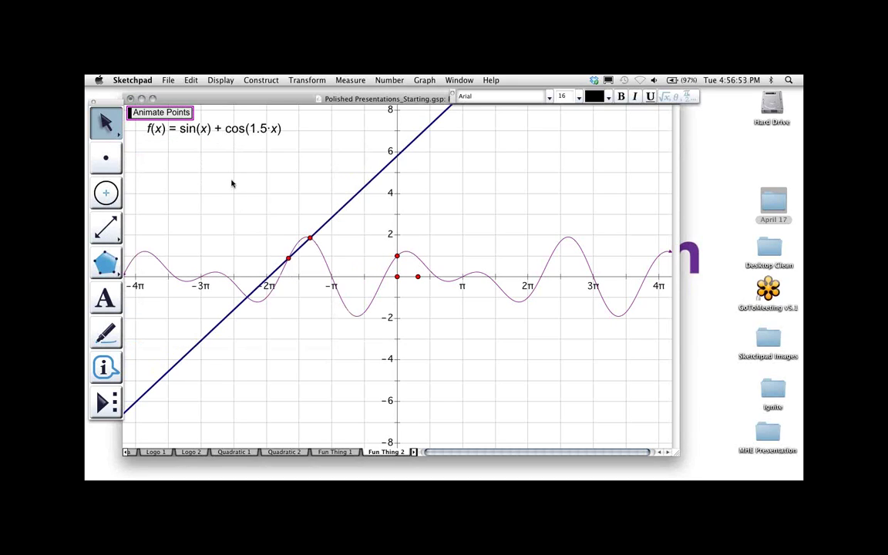
{"action": "left_click", "coordinate": [157, 114]}
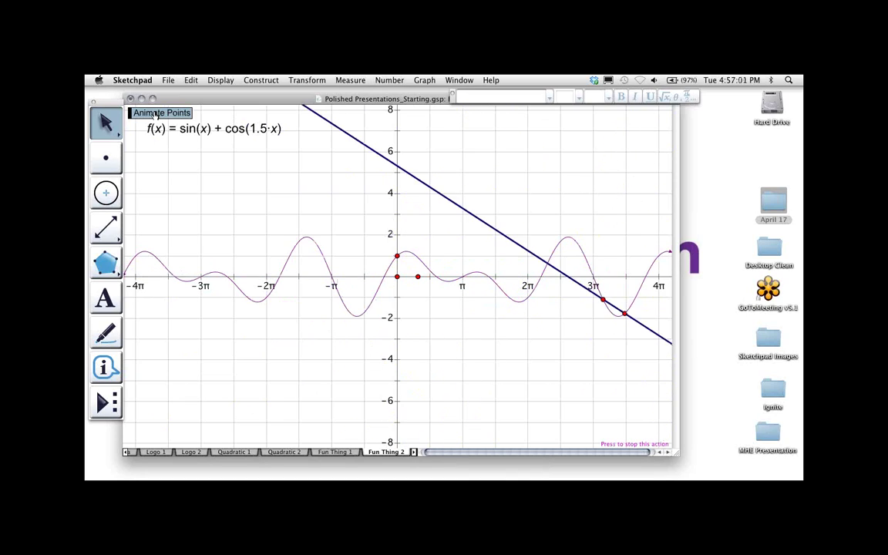
{"action": "left_click", "coordinate": [156, 114]}
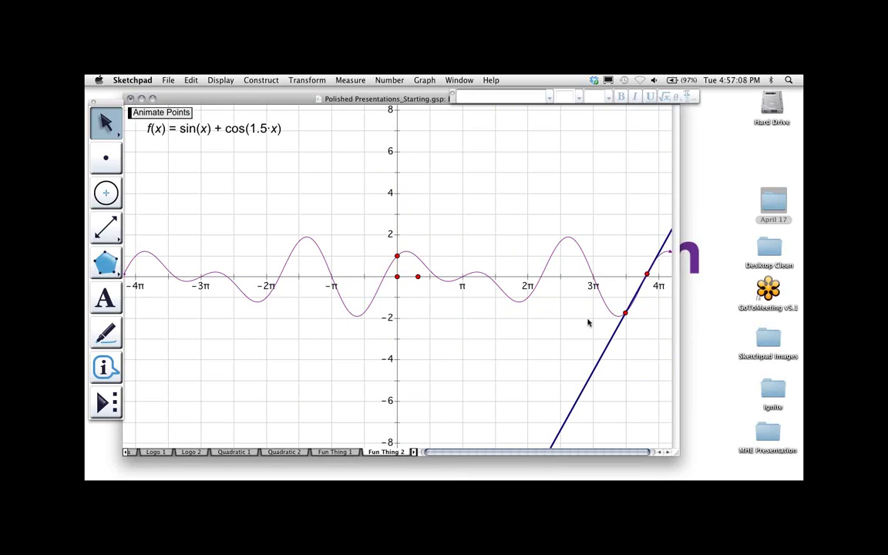
Step: Measure the slope of the line through the two points on the plot
{"action": "left_click", "coordinate": [614, 340]}
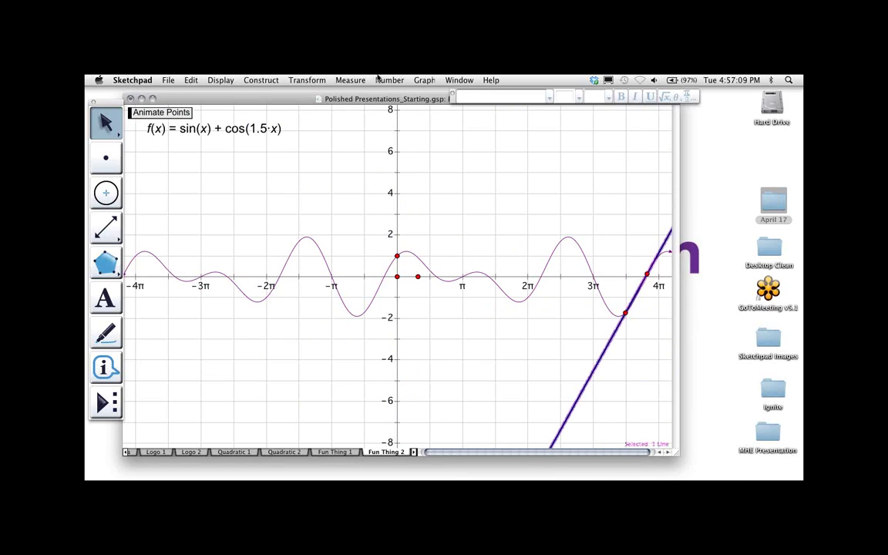
{"action": "left_click", "coordinate": [348, 81]}
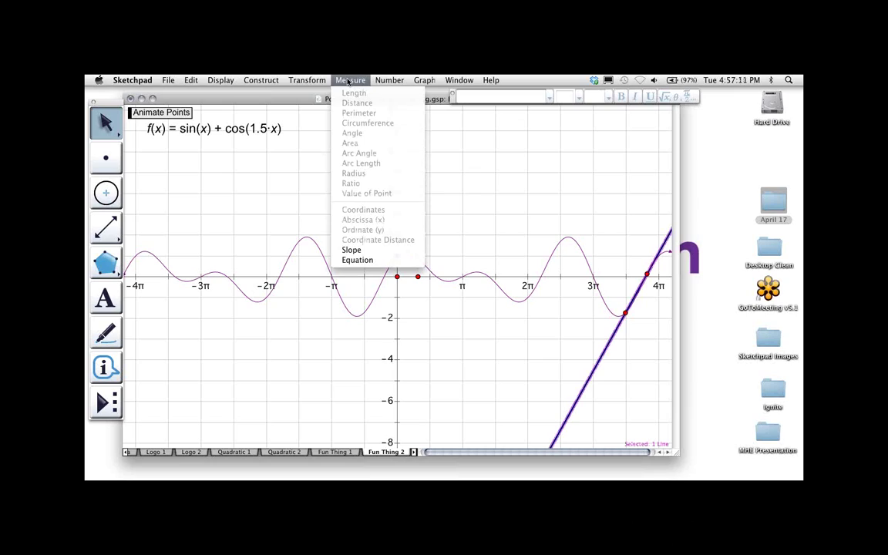
{"action": "left_click", "coordinate": [351, 249]}
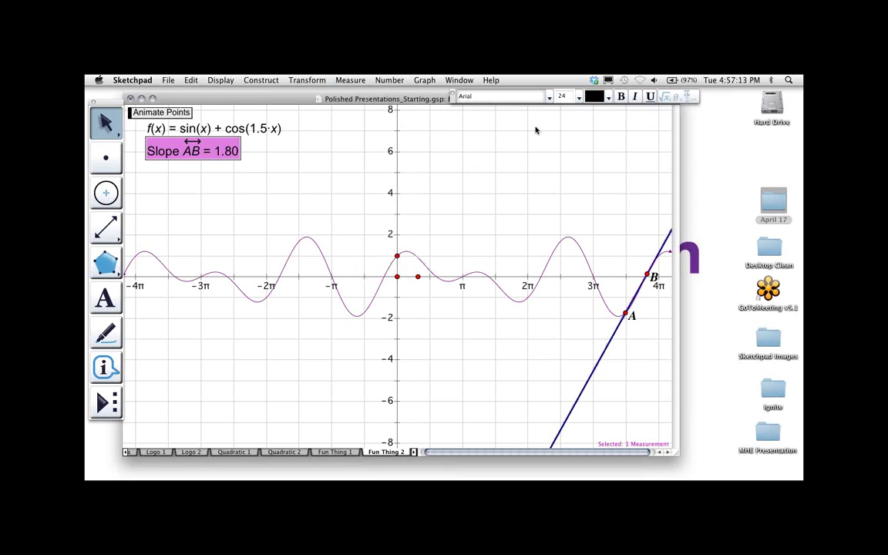
Step: Set the slope measurement's text to font size 18 and move it slightly down, away from the equation
{"action": "left_click", "coordinate": [578, 98]}
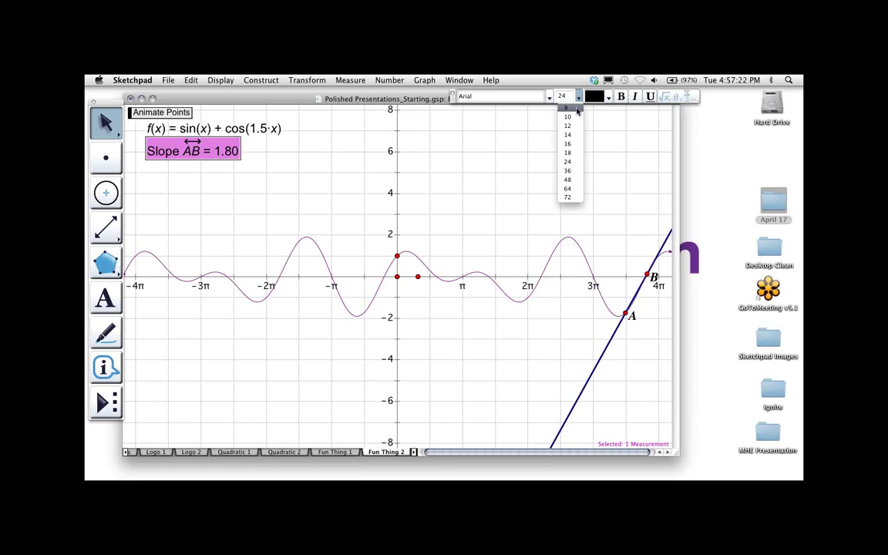
{"action": "left_click", "coordinate": [568, 152]}
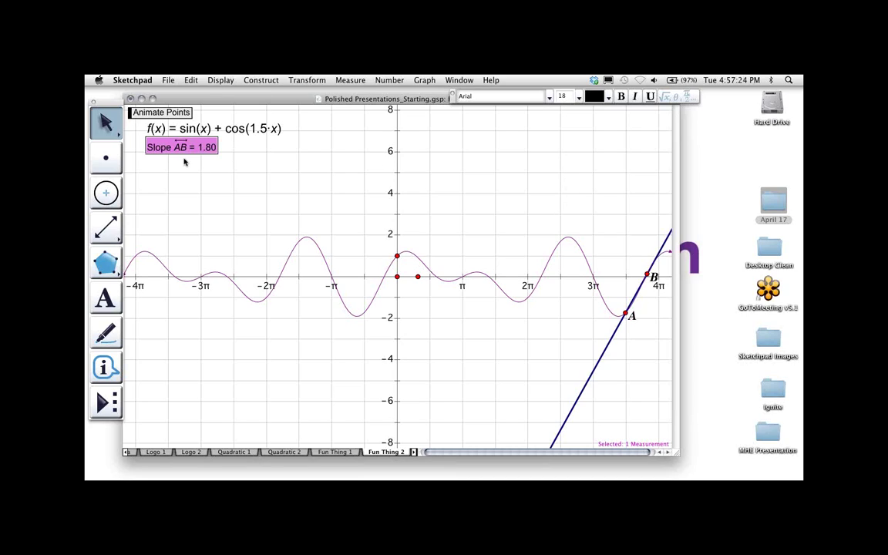
{"action": "left_click", "coordinate": [222, 163]}
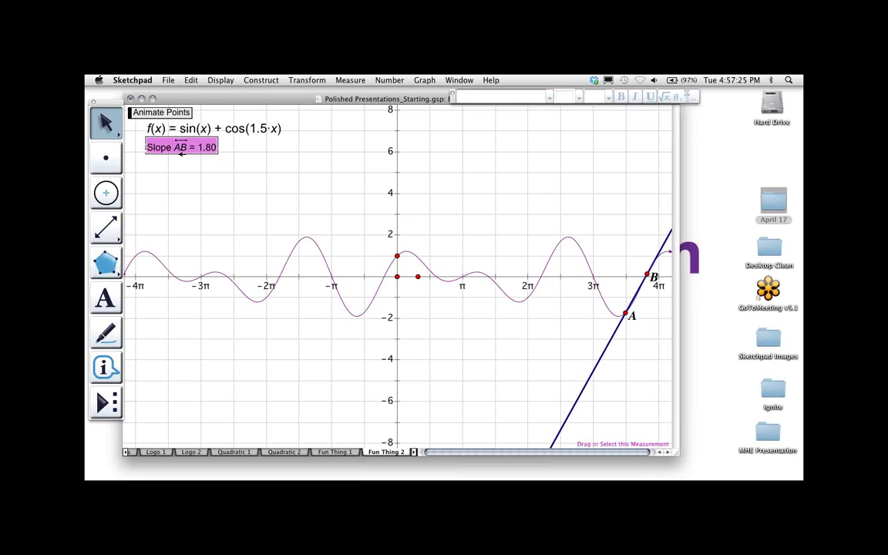
{"action": "left_click_drag", "start_coordinate": [182, 152], "coordinate": [174, 167]}
{"action": "left_click", "coordinate": [222, 160]}
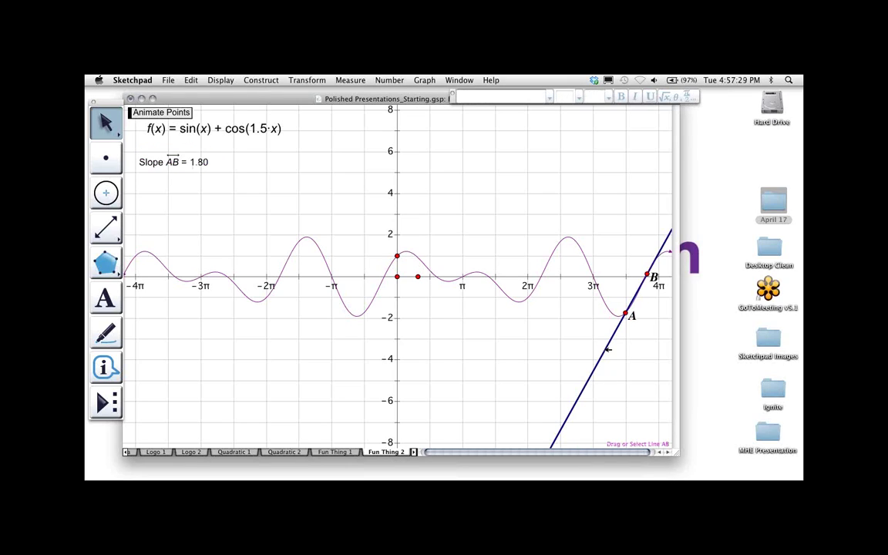
Step: Color the line parametrically by its slope, from −2.0 to 2.0 repeating bidirectionally, and test-run the point animation
{"action": "left_click", "coordinate": [608, 349]}
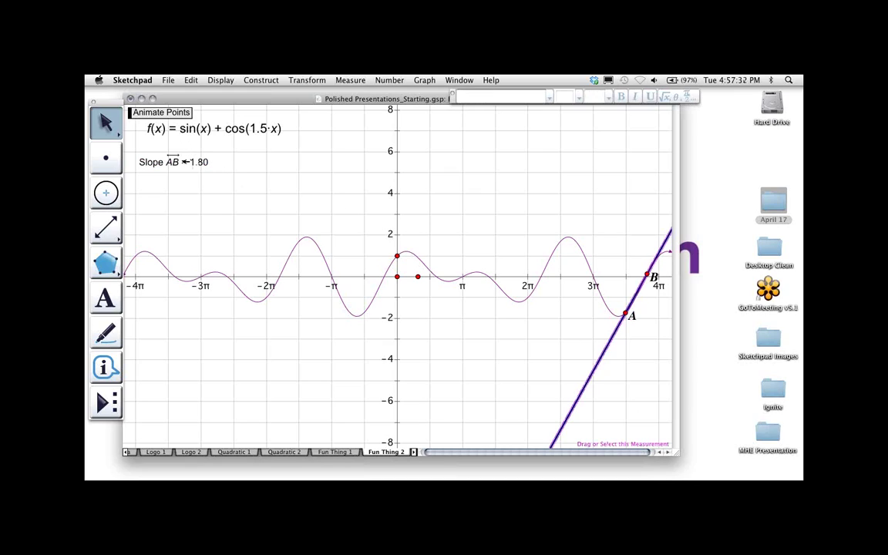
{"action": "left_click", "coordinate": [185, 162]}
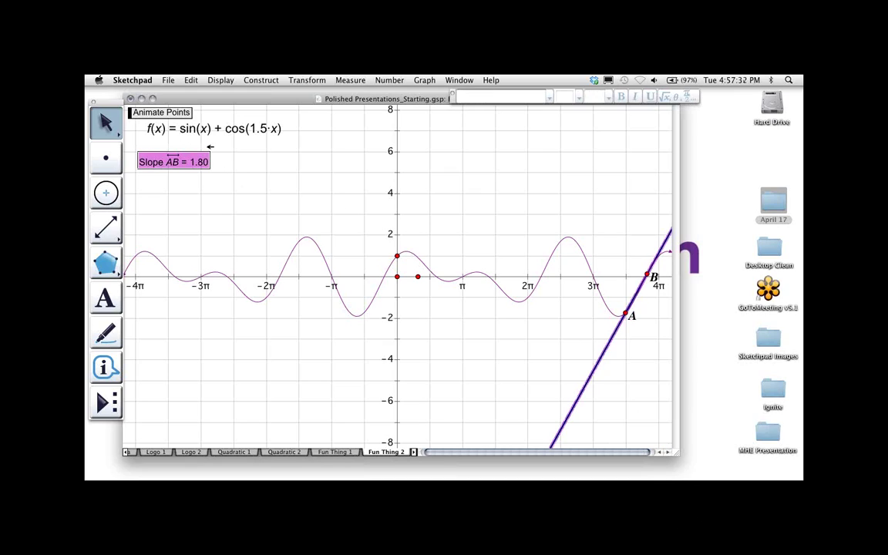
{"action": "left_click", "coordinate": [220, 81]}
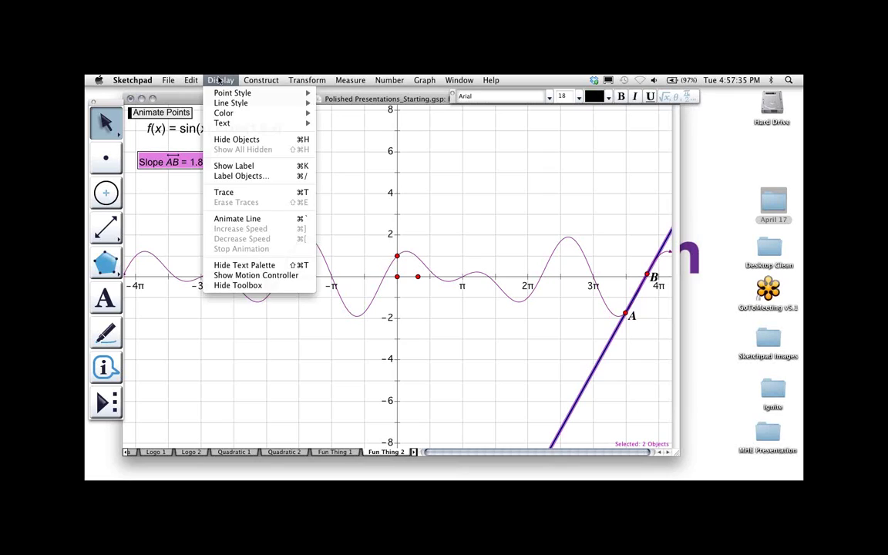
{"action": "mouse_move", "coordinate": [200, 113]}
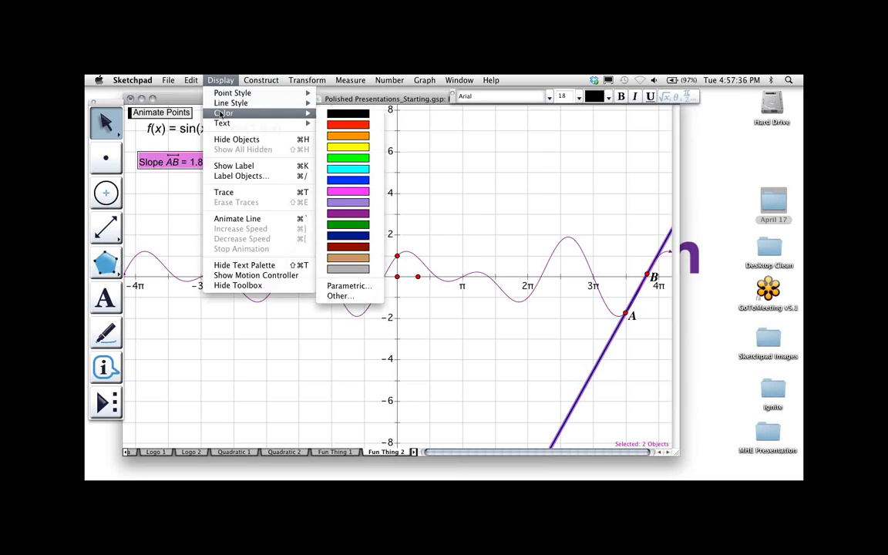
{"action": "left_click", "coordinate": [348, 286]}
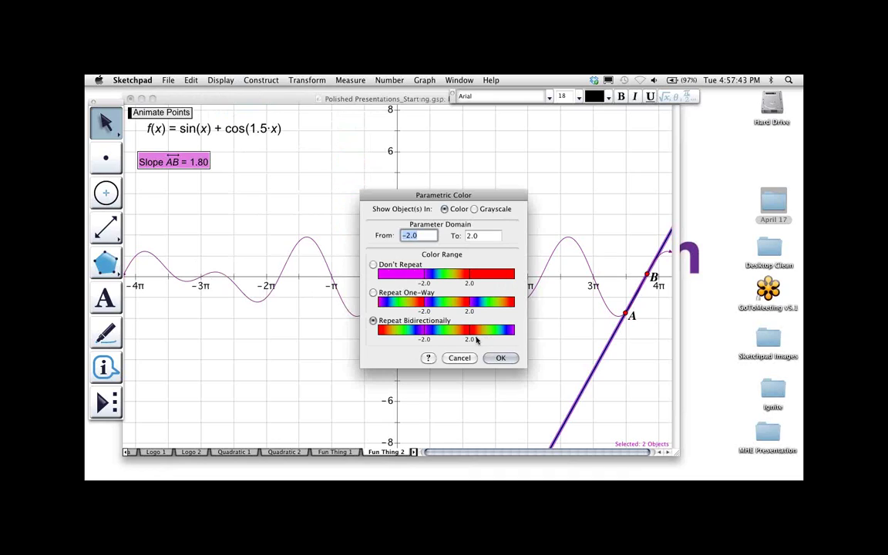
{"action": "left_click", "coordinate": [501, 359]}
{"action": "left_click", "coordinate": [321, 201]}
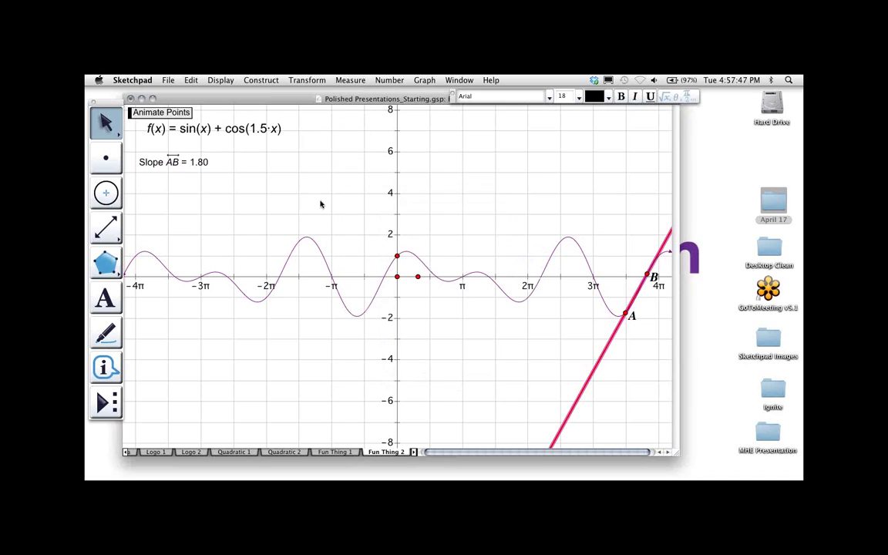
{"action": "left_click", "coordinate": [168, 115]}
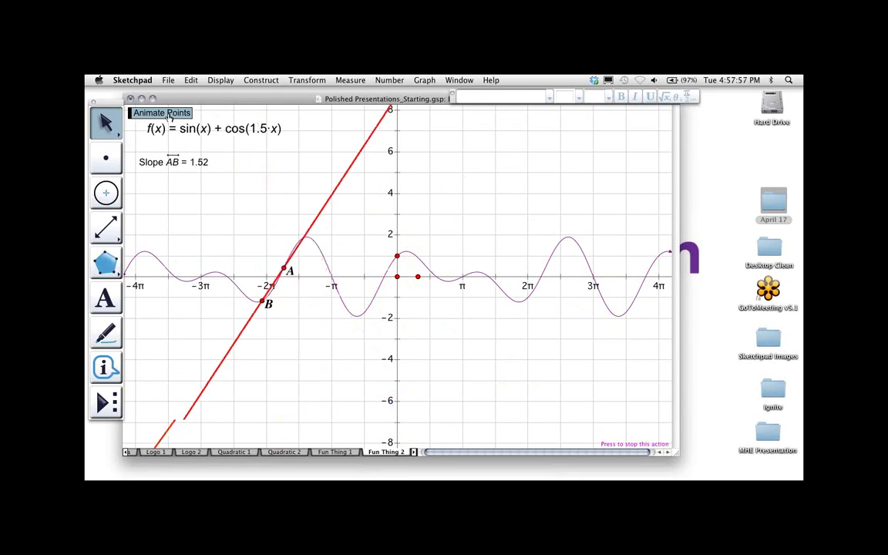
{"action": "left_click", "coordinate": [261, 205]}
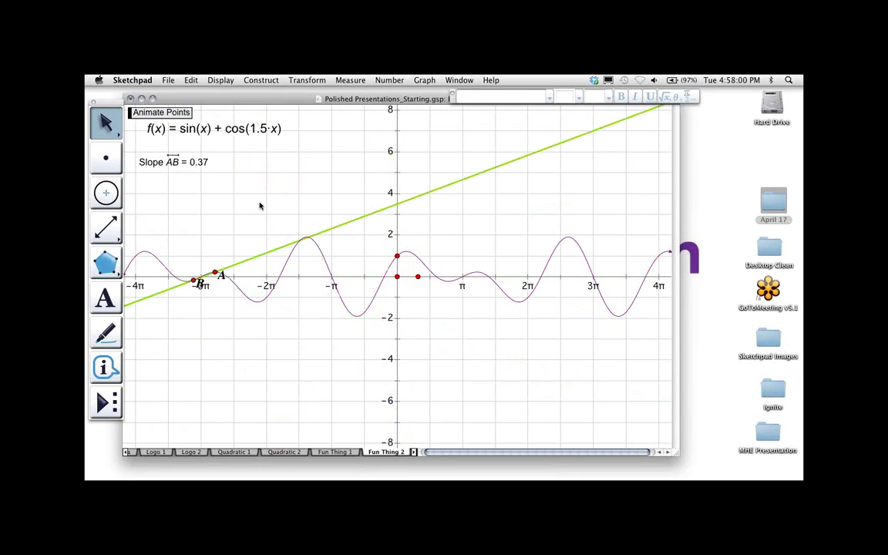
Step: Turn on tracing for the parametrically colored line AB
{"action": "left_click", "coordinate": [247, 259]}
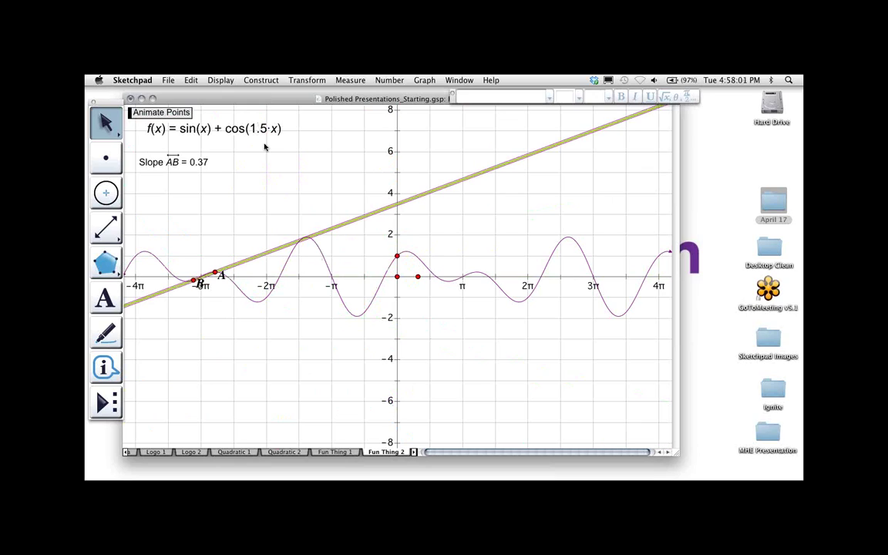
{"action": "left_click", "coordinate": [219, 80]}
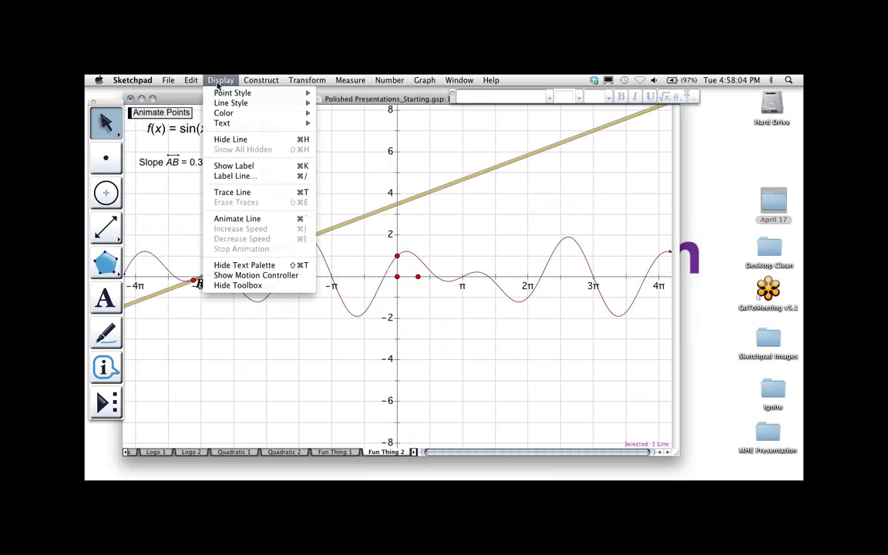
{"action": "left_click", "coordinate": [218, 192]}
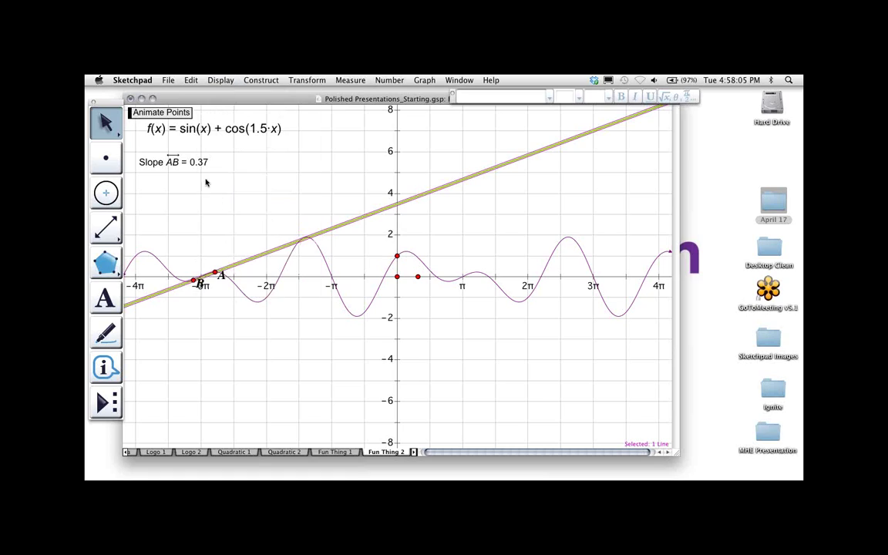
Step: Make sure fading of traces over time is off in this sketch's color preferences
{"action": "left_click", "coordinate": [190, 80]}
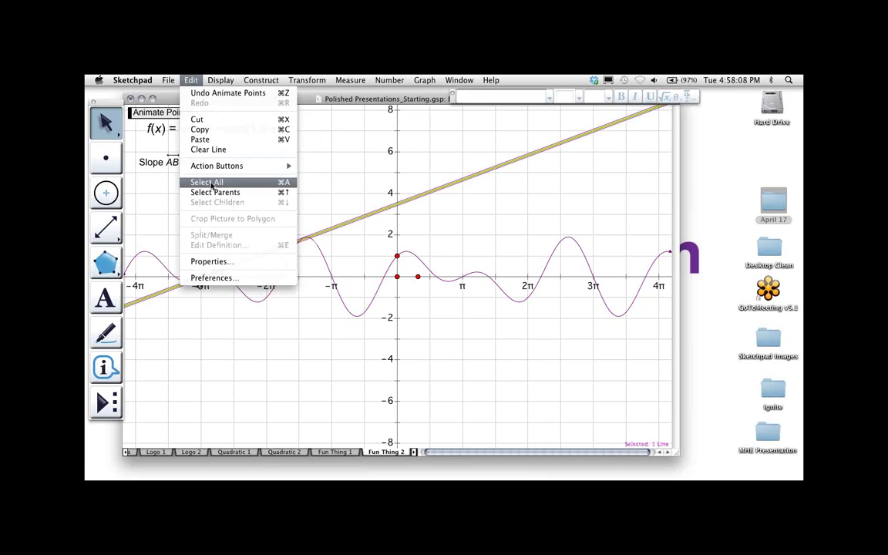
{"action": "left_click", "coordinate": [212, 277]}
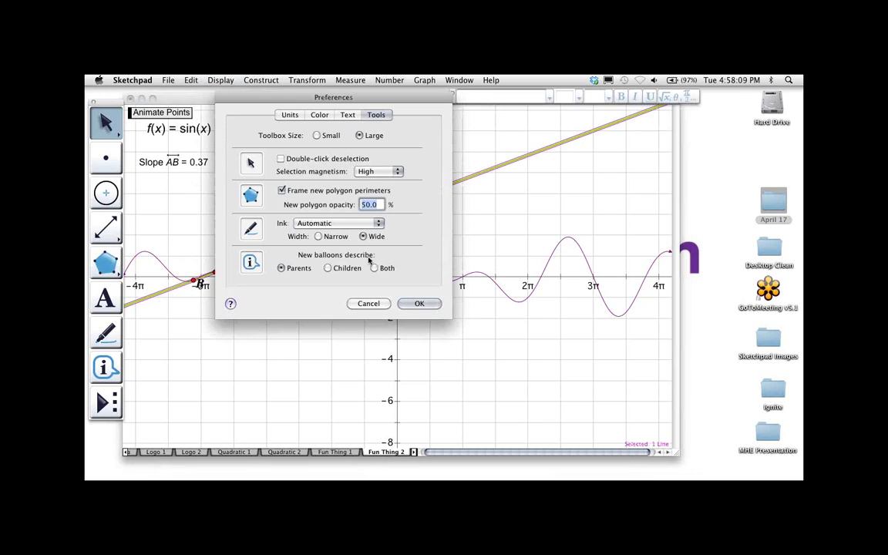
{"action": "left_click", "coordinate": [346, 115]}
{"action": "left_click", "coordinate": [322, 115]}
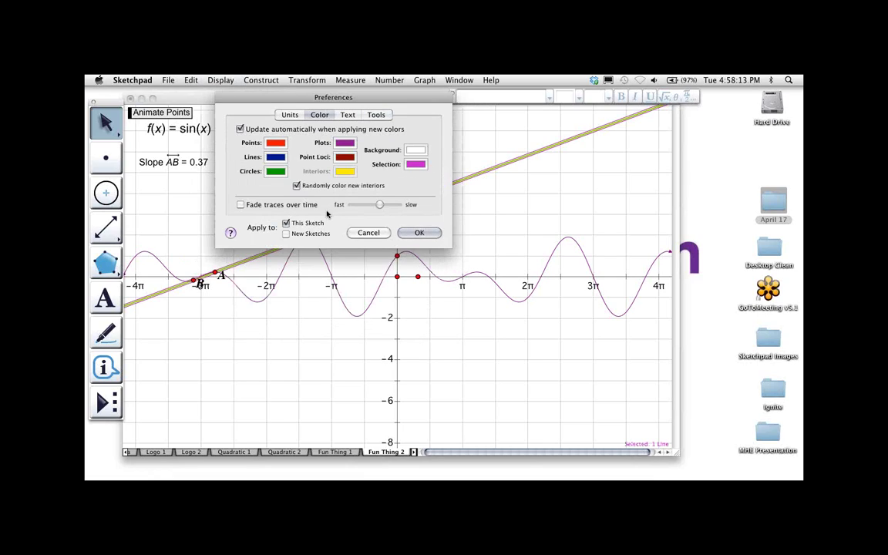
{"action": "left_click", "coordinate": [419, 233]}
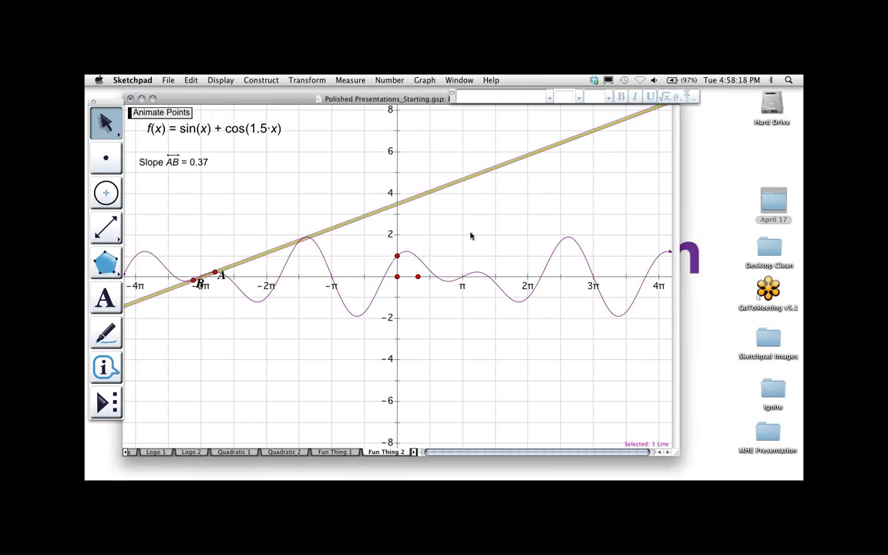
Step: Hide the coordinate grid and run the point animation so line AB leaves its colored traces
{"action": "left_click", "coordinate": [465, 235]}
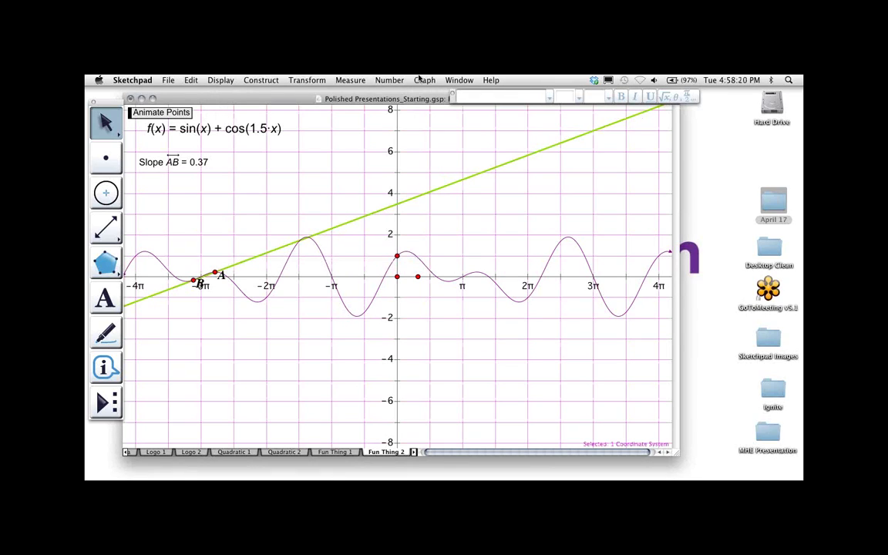
{"action": "left_click", "coordinate": [423, 80]}
{"action": "left_click", "coordinate": [430, 131]}
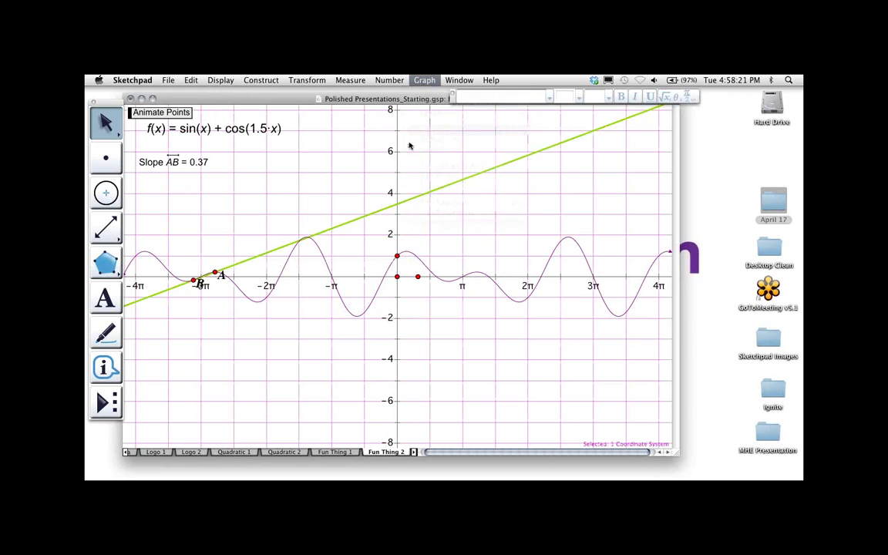
{"action": "left_click", "coordinate": [161, 112]}
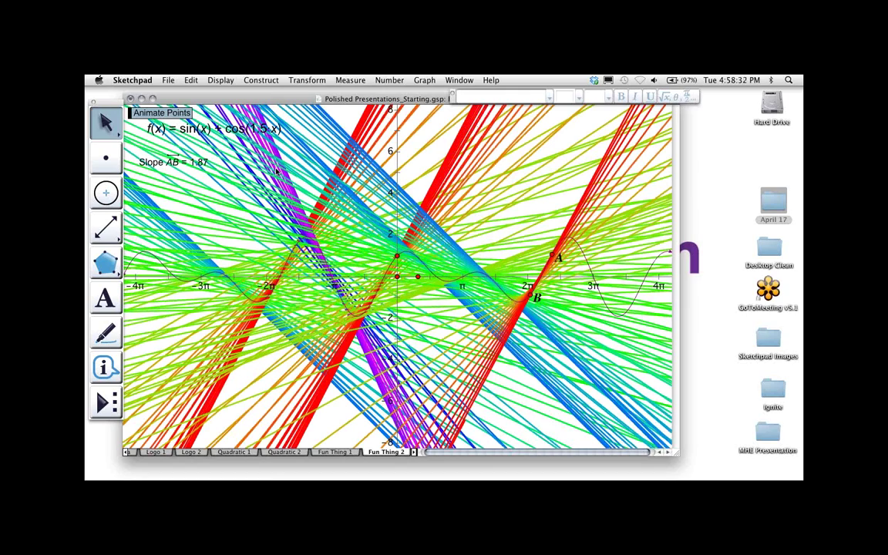
Step: Set the color preferences to fade traces over time, applied to this sketch
{"action": "left_click", "coordinate": [187, 79]}
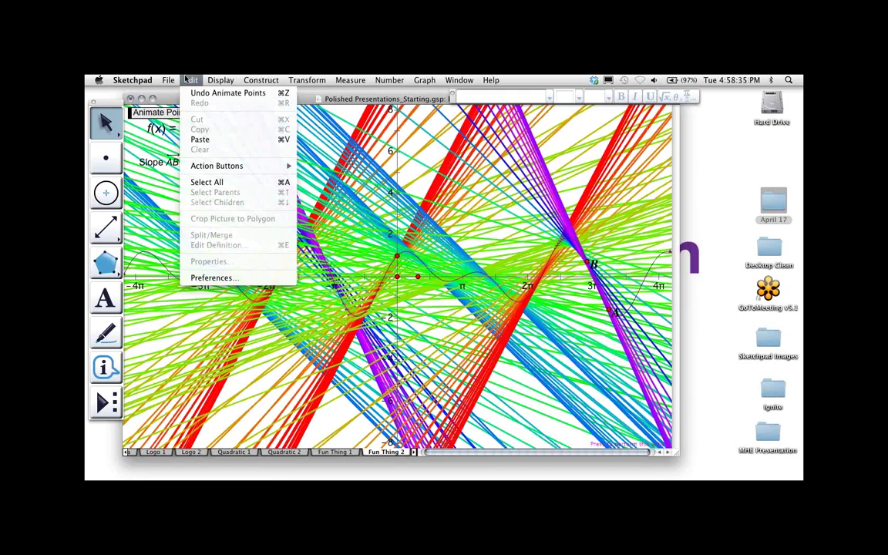
{"action": "left_click", "coordinate": [226, 279]}
{"action": "left_click", "coordinate": [240, 205]}
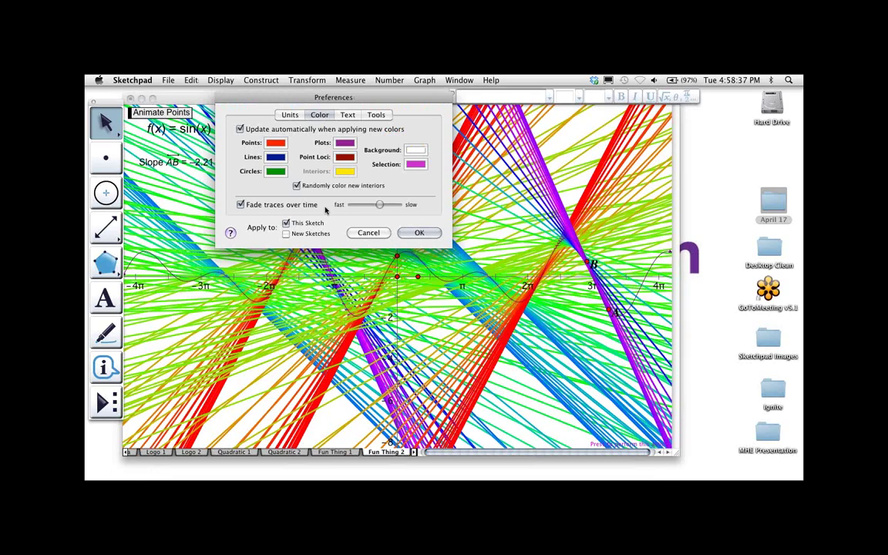
{"action": "left_click", "coordinate": [418, 233]}
Step: Erase the accumulated traces, replay the point animation with fading traces, and stop it
{"action": "left_click", "coordinate": [220, 80]}
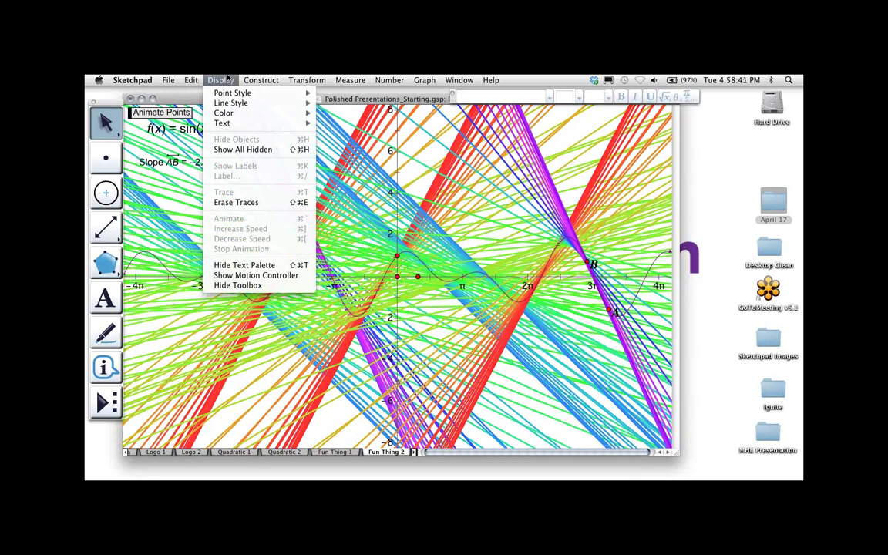
{"action": "left_click", "coordinate": [234, 200]}
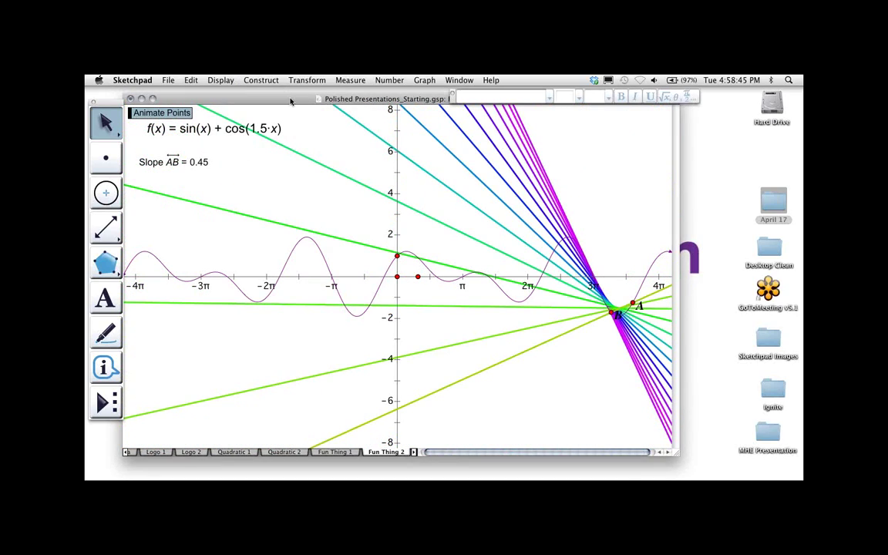
{"action": "left_click_drag", "start_coordinate": [290, 101], "coordinate": [293, 96]}
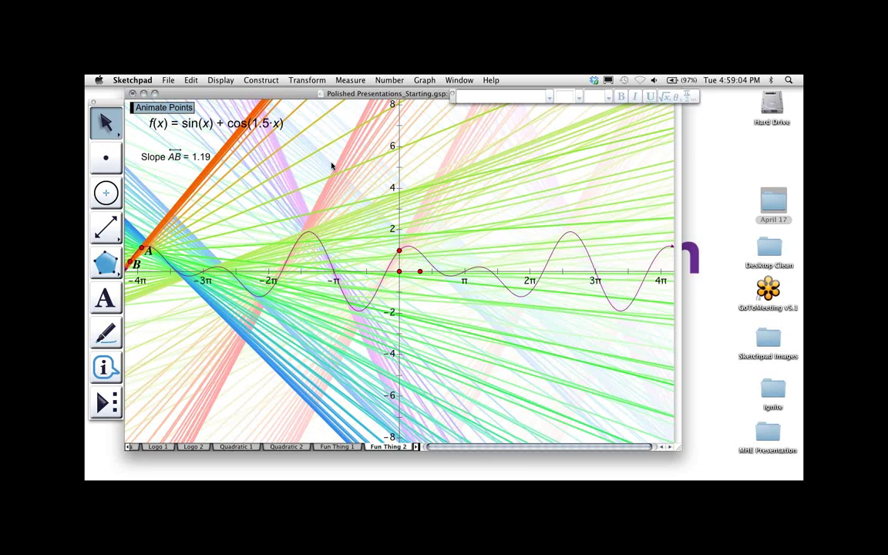
{"action": "left_click", "coordinate": [182, 108]}
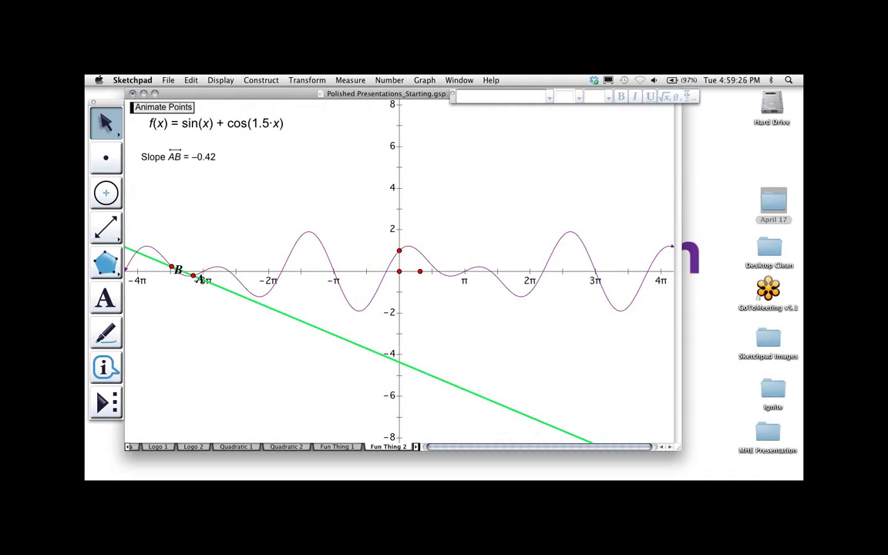
Step: Switch to Chrome and open the Community forums of the Sketch Exchange website
{"action": "key", "text": "super+Tab"}
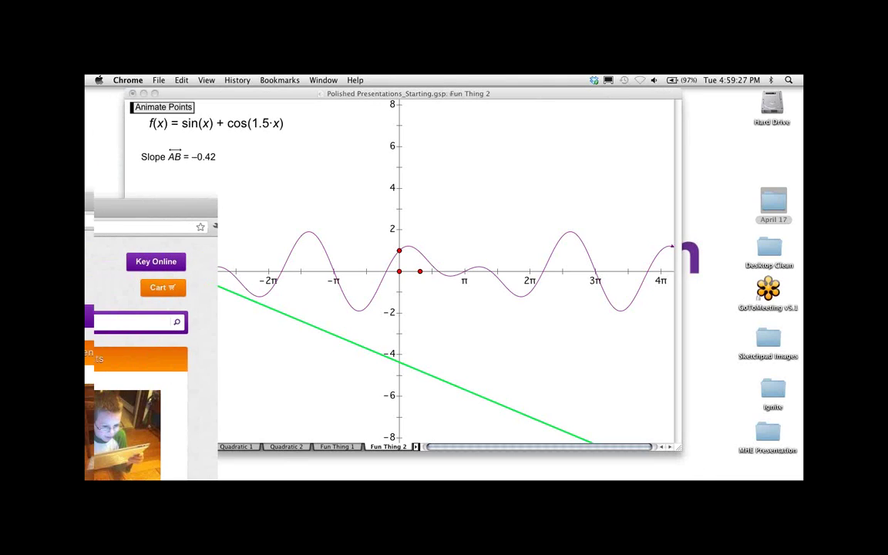
{"action": "mouse_move", "coordinate": [89, 205]}
{"action": "left_mouse_down"}
{"action": "mouse_move", "coordinate": [206, 158]}
{"action": "mouse_move", "coordinate": [284, 109]}
{"action": "mouse_move", "coordinate": [473, 97]}
{"action": "mouse_move", "coordinate": [372, 97]}
{"action": "mouse_move", "coordinate": [383, 99]}
{"action": "left_mouse_up"}
{"action": "left_click", "coordinate": [308, 98]}
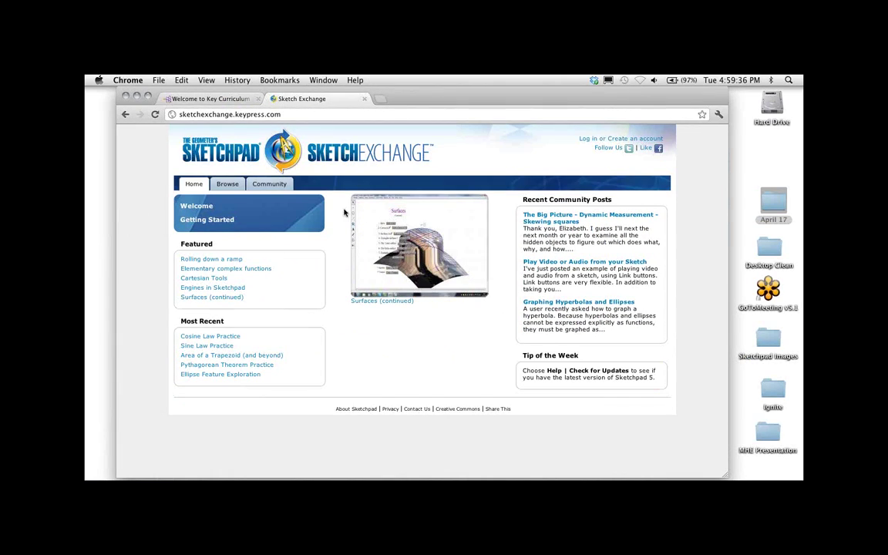
{"action": "left_click", "coordinate": [277, 191]}
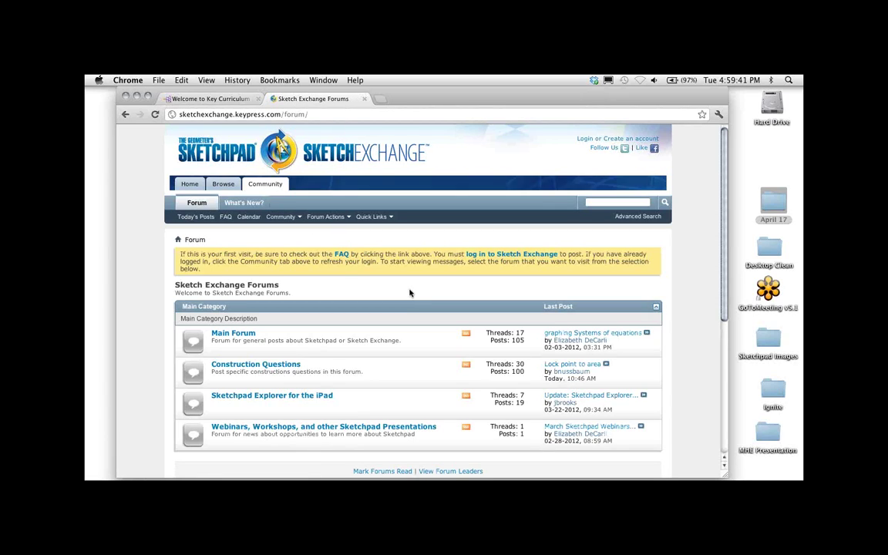
Step: Open the Sketchpad Explorer for the iPad forum and look through its threads
{"action": "scroll", "coordinate": [393, 304], "scroll_direction": "down", "scroll_amount": 2}
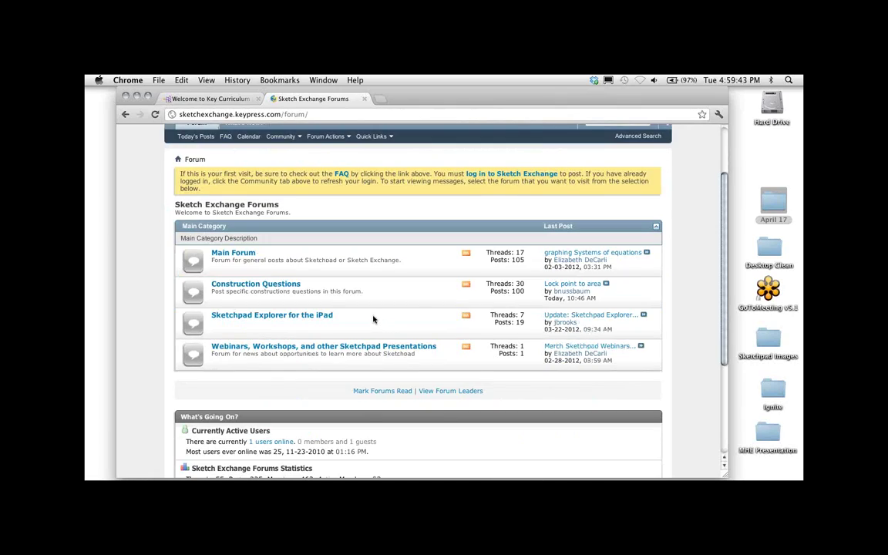
{"action": "left_click", "coordinate": [296, 316]}
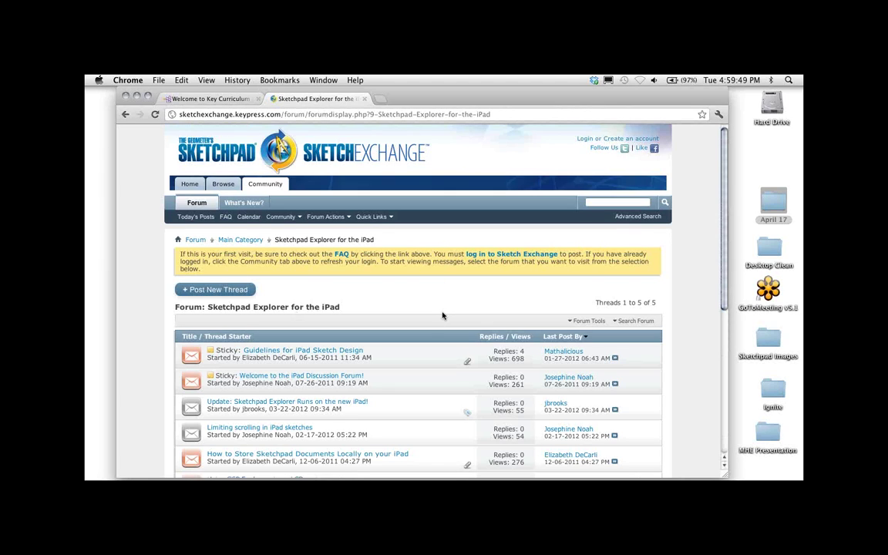
{"action": "scroll", "coordinate": [443, 315], "scroll_direction": "down", "scroll_amount": 5}
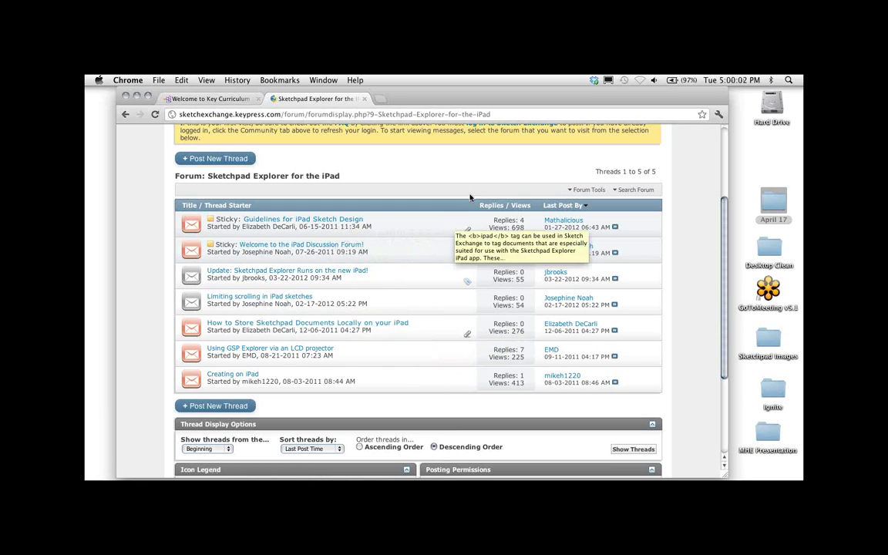
{"action": "scroll", "coordinate": [486, 155], "scroll_direction": "up", "scroll_amount": 3}
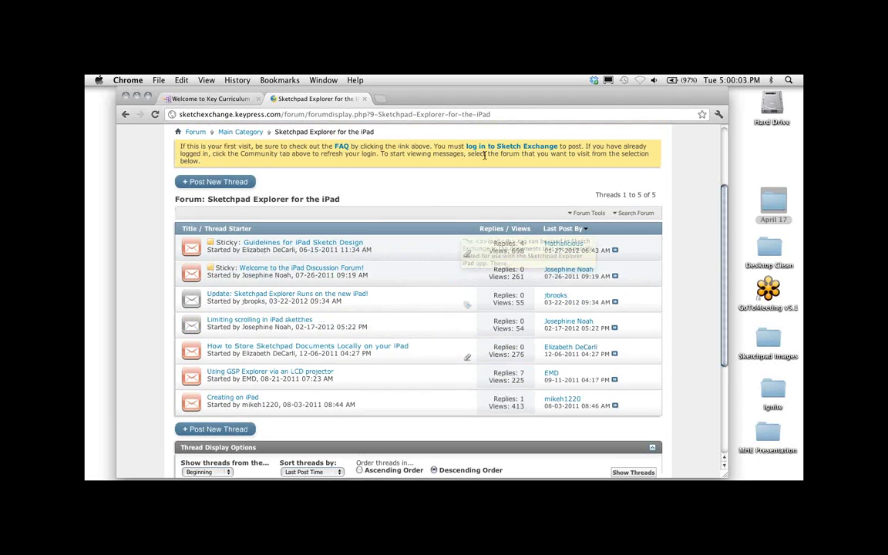
Step: Browse the Sketch Exchange resources tagged ipad and open the Measure a Picture sketch page
{"action": "scroll", "coordinate": [437, 230], "scroll_direction": "up", "scroll_amount": 3}
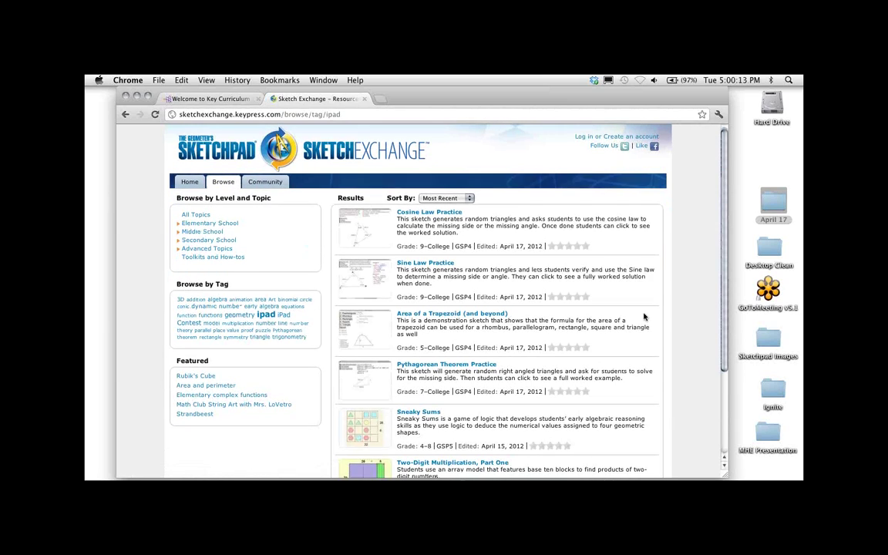
{"action": "scroll", "coordinate": [644, 313], "scroll_direction": "down", "scroll_amount": 5}
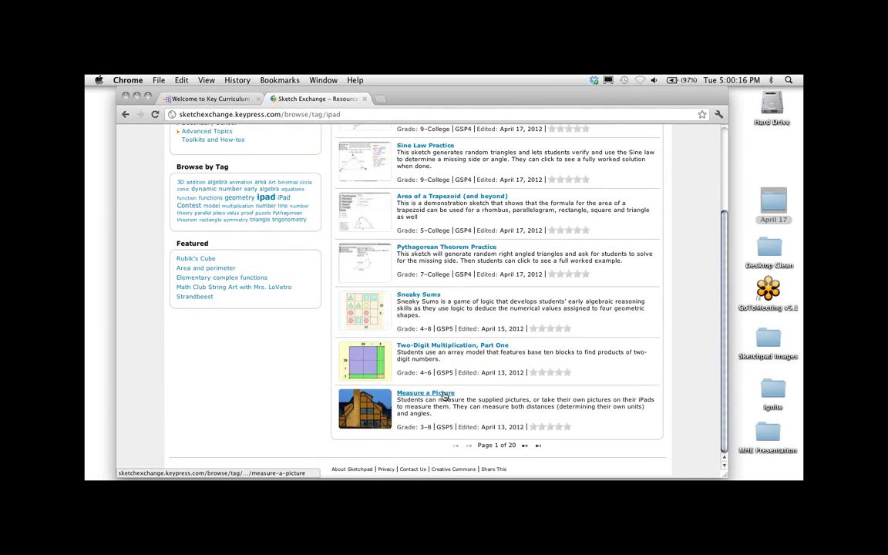
{"action": "left_click", "coordinate": [444, 396]}
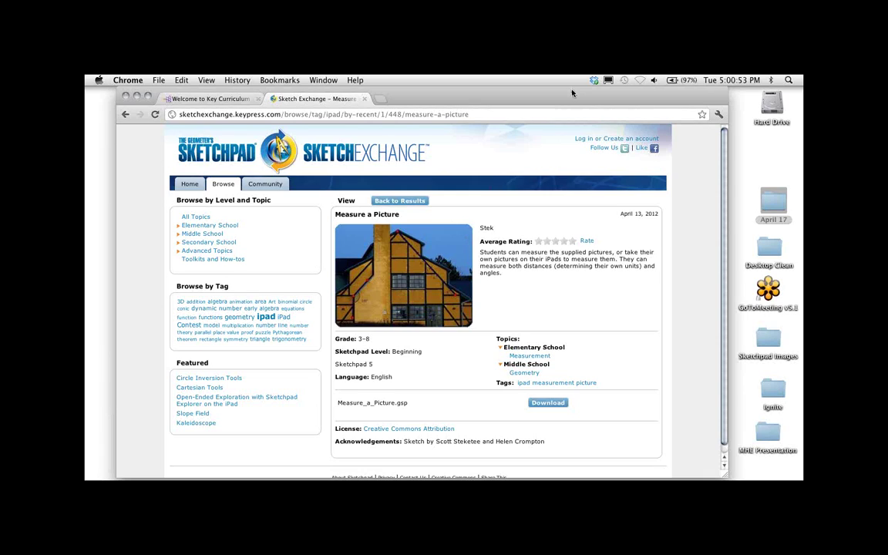
Step: Switch back to the Fun Thing 2 page in Sketchpad and shift its window slightly
{"action": "left_click_drag", "start_coordinate": [572, 93], "coordinate": [572, 105]}
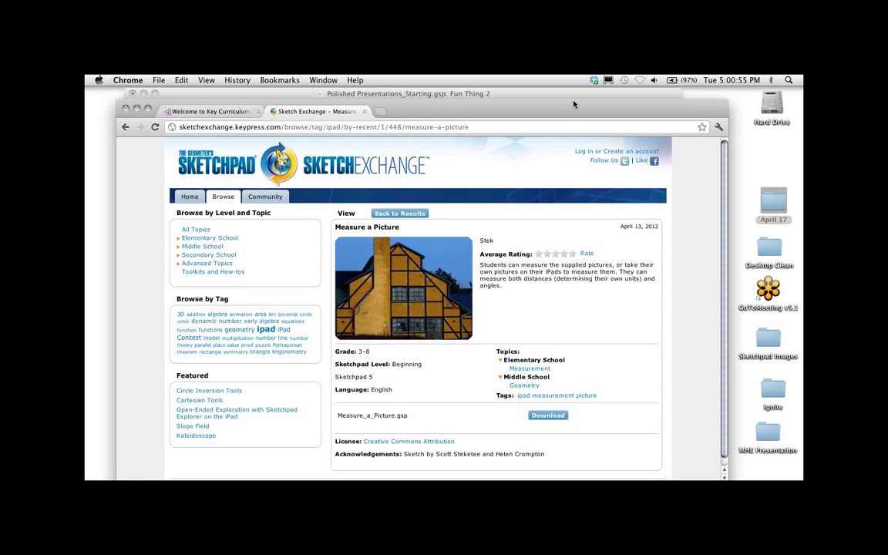
{"action": "left_click", "coordinate": [516, 91]}
{"action": "left_click_drag", "start_coordinate": [296, 97], "coordinate": [300, 102]}
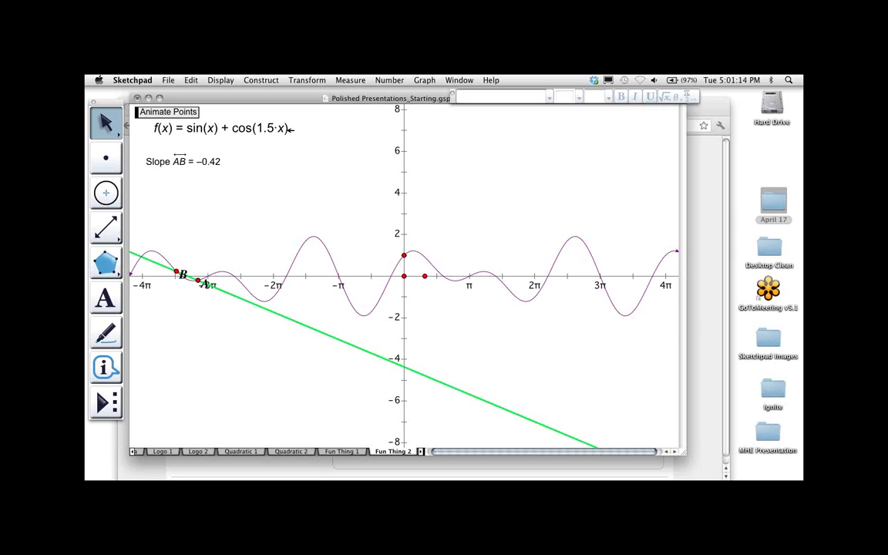
{"action": "right_click", "coordinate": [290, 129]}
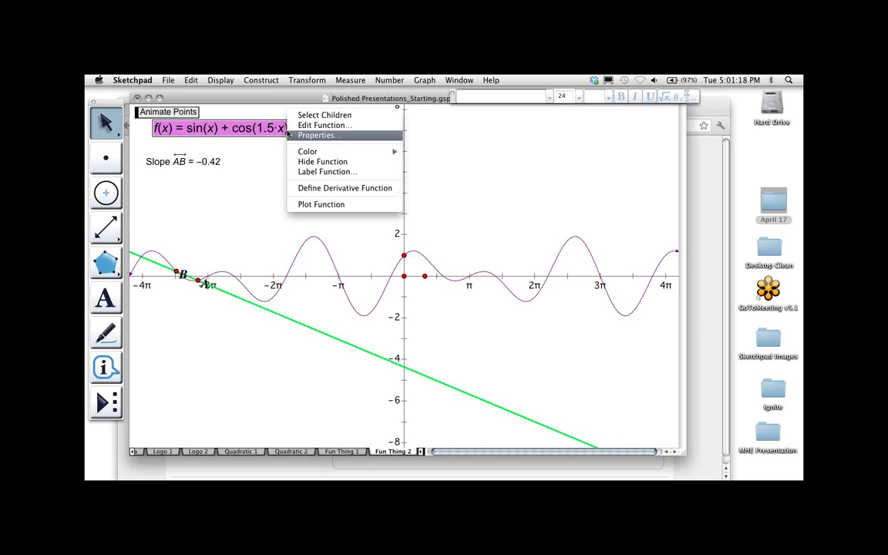
{"action": "left_click", "coordinate": [287, 134]}
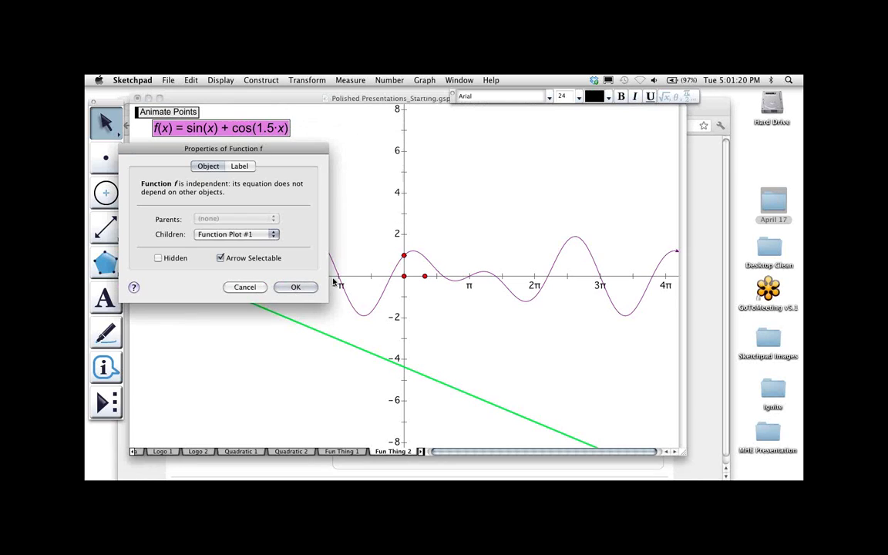
{"action": "left_click", "coordinate": [294, 285]}
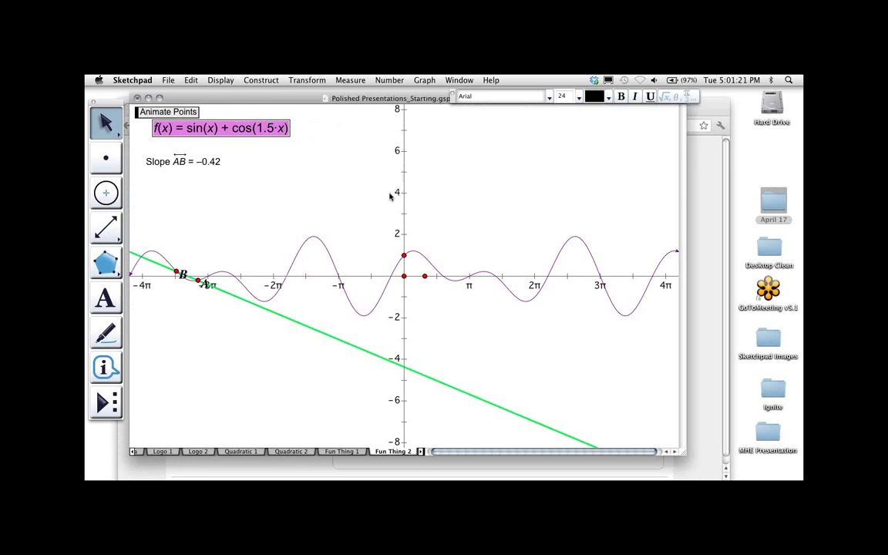
Step: Turn off Arrow Selectable in the properties of function f
{"action": "right_click", "coordinate": [285, 130]}
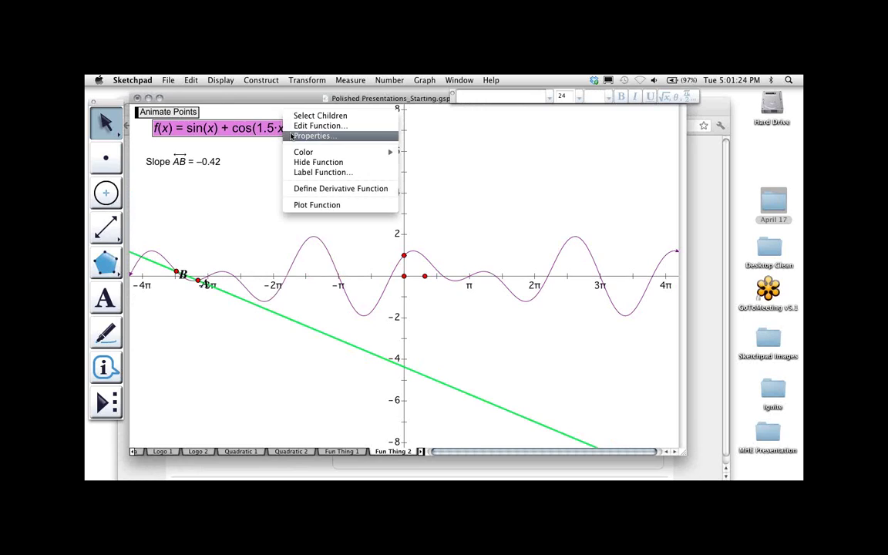
{"action": "left_click", "coordinate": [311, 136]}
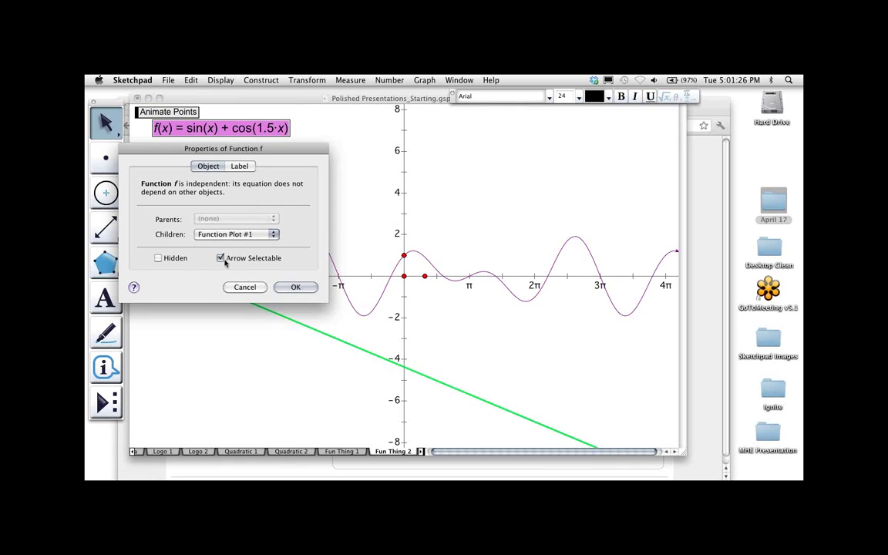
{"action": "left_click", "coordinate": [221, 258]}
{"action": "left_click", "coordinate": [295, 287]}
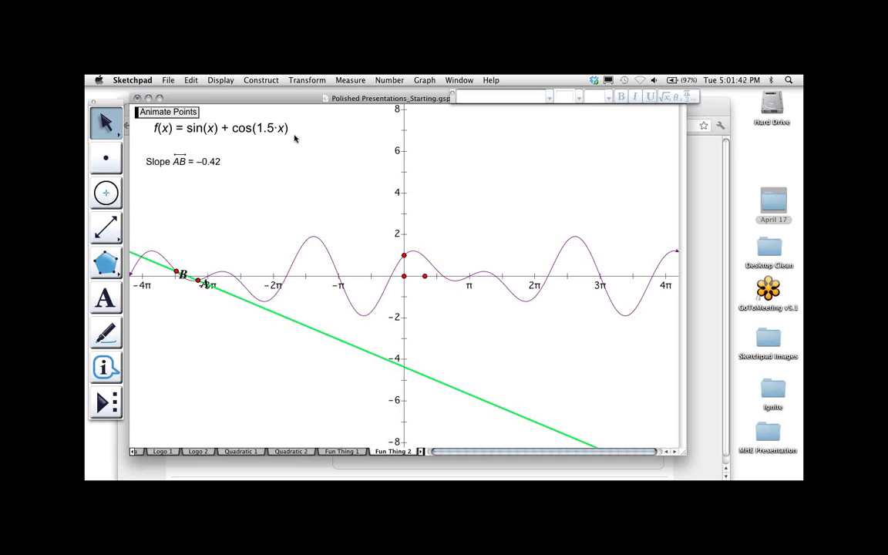
Step: Review the Arrow Selectable setting in function f's properties and deselect the function
{"action": "right_click", "coordinate": [263, 117]}
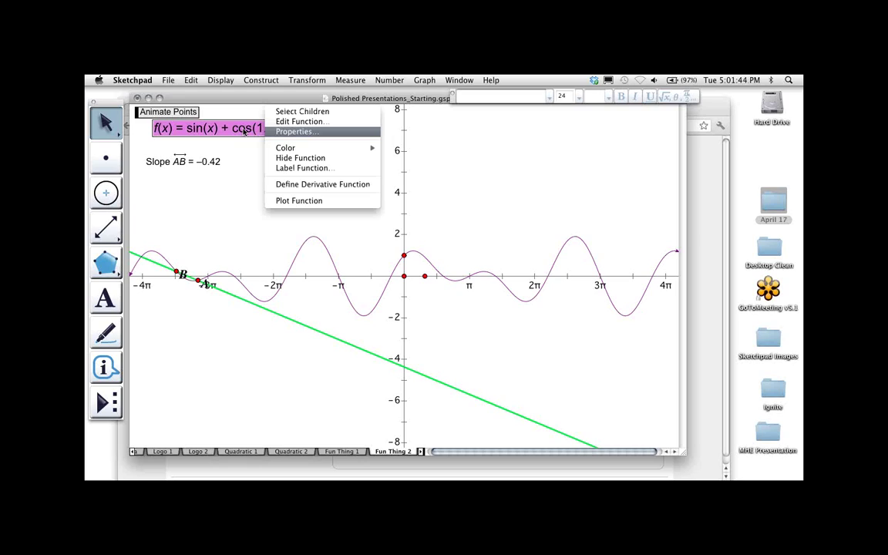
{"action": "left_click", "coordinate": [245, 131]}
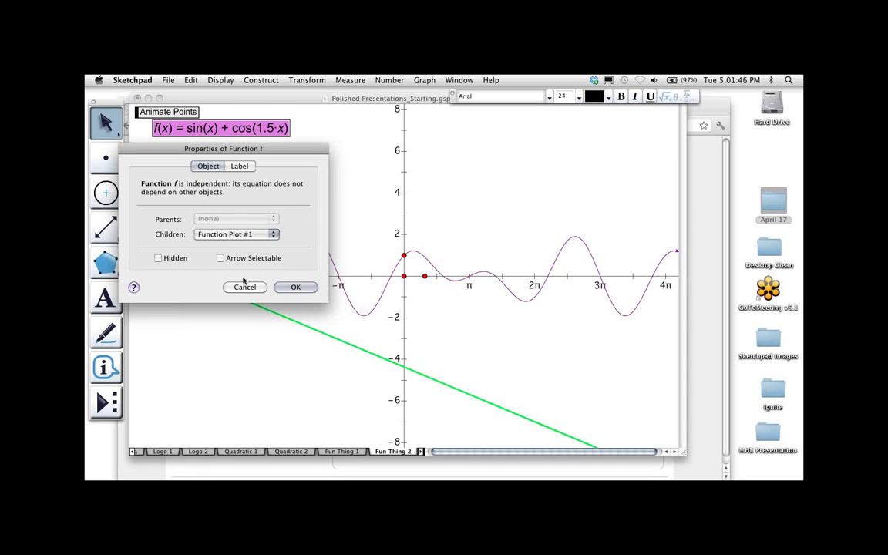
{"action": "left_click", "coordinate": [284, 287]}
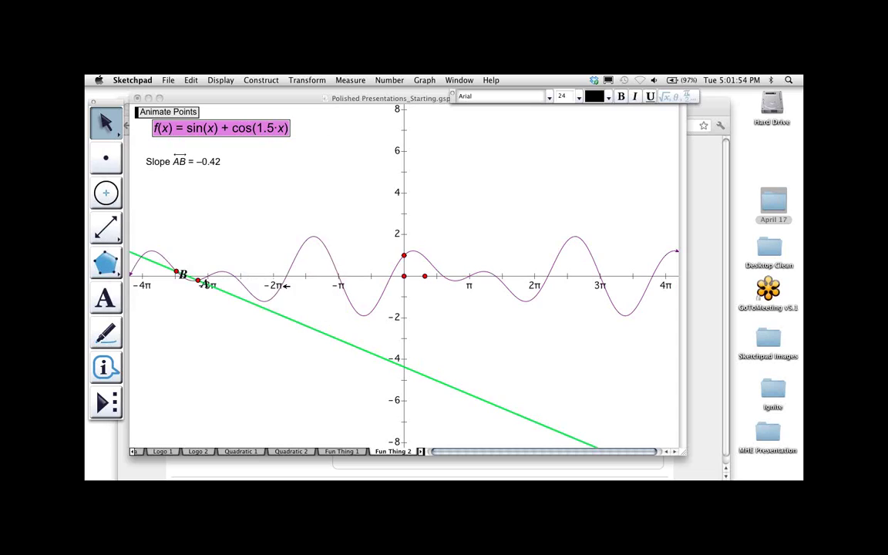
{"action": "left_click", "coordinate": [288, 207]}
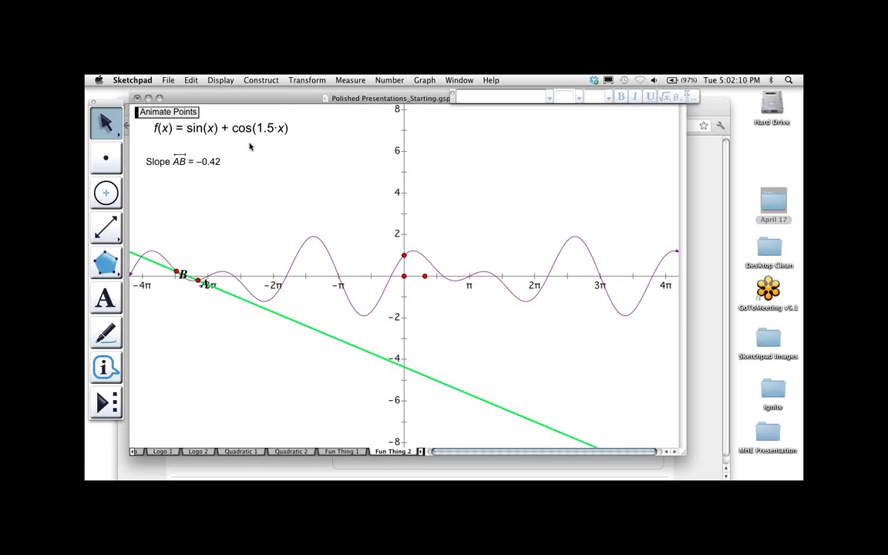
Step: Turn Arrow Selectable back on in function f's properties and move its equation slightly closer to the slope measurement, leaving it deselected
{"action": "left_click", "coordinate": [235, 125]}
{"action": "right_click", "coordinate": [259, 109]}
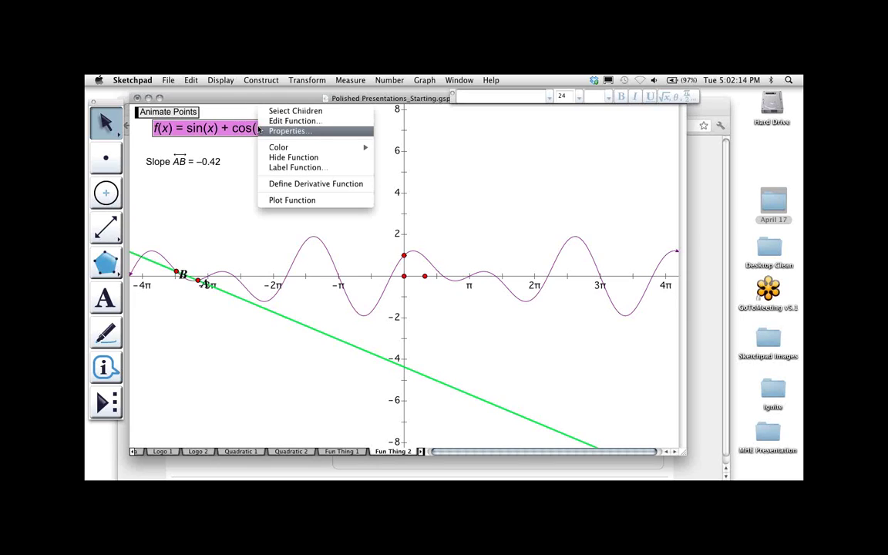
{"action": "left_click", "coordinate": [259, 131]}
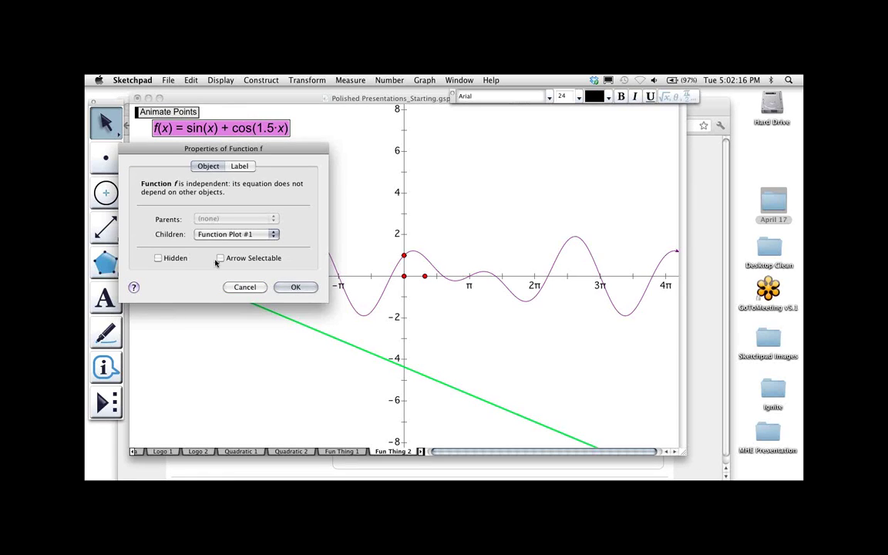
{"action": "left_click", "coordinate": [291, 287]}
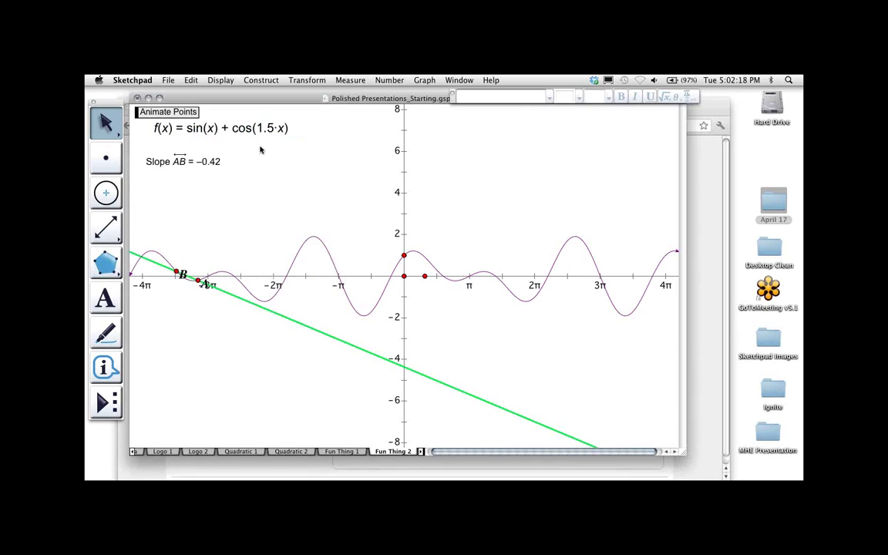
{"action": "left_click_drag", "start_coordinate": [254, 127], "coordinate": [244, 134]}
{"action": "left_click", "coordinate": [231, 157]}
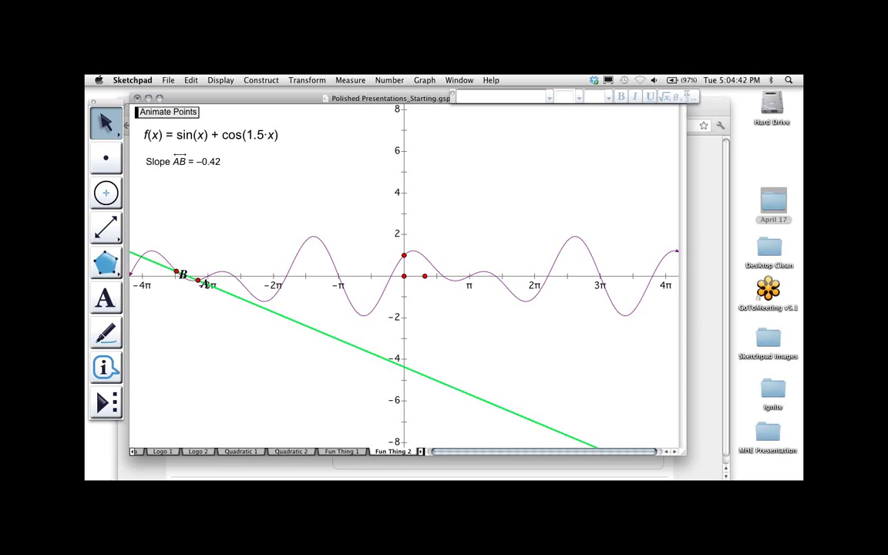
{"action": "key", "text": "super+Tab"}
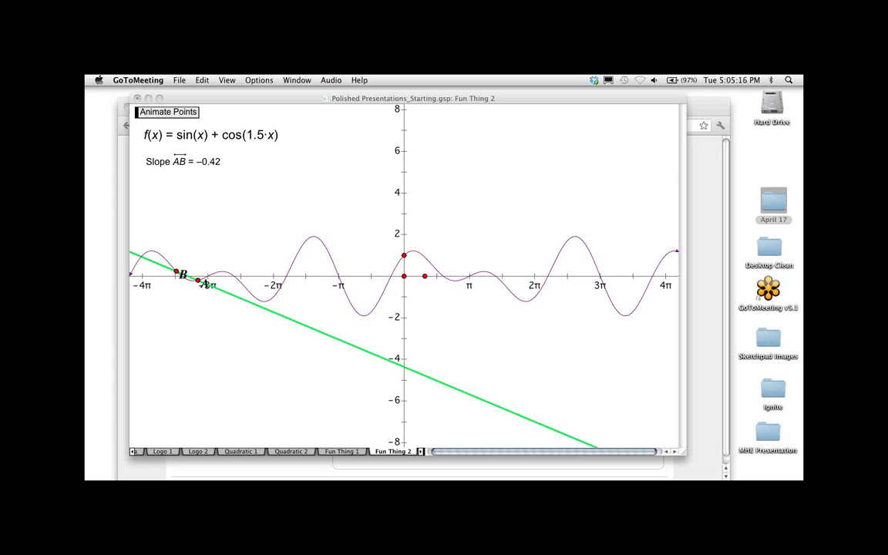
{"action": "left_click", "coordinate": [341, 430]}
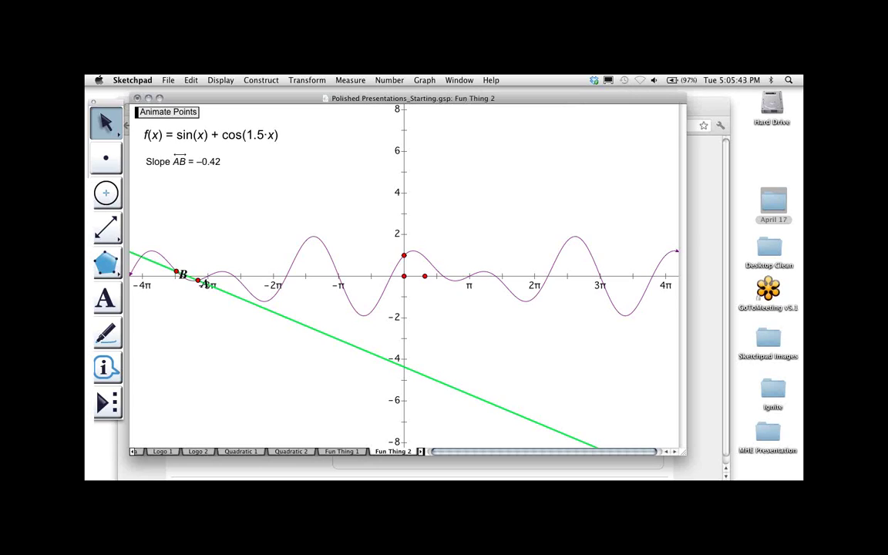
{"action": "key", "text": "super+Tab"}
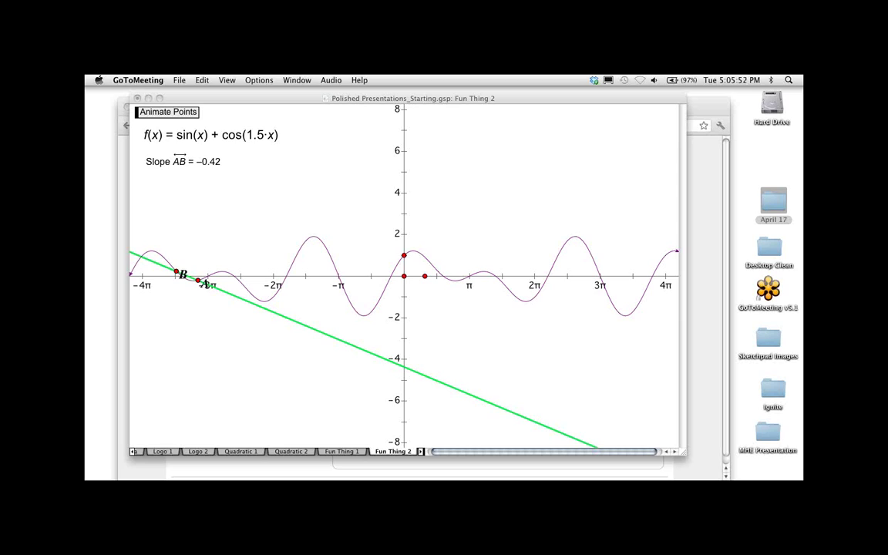
{"action": "left_click", "coordinate": [409, 225]}
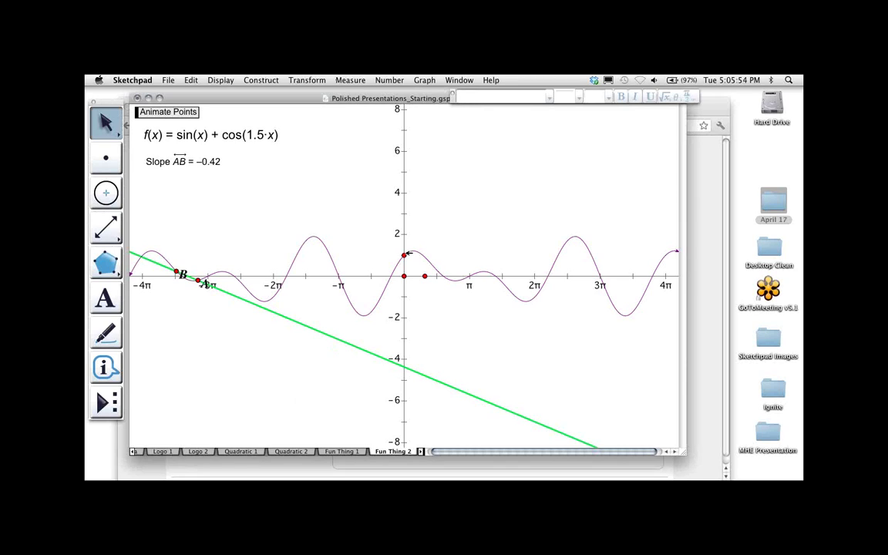